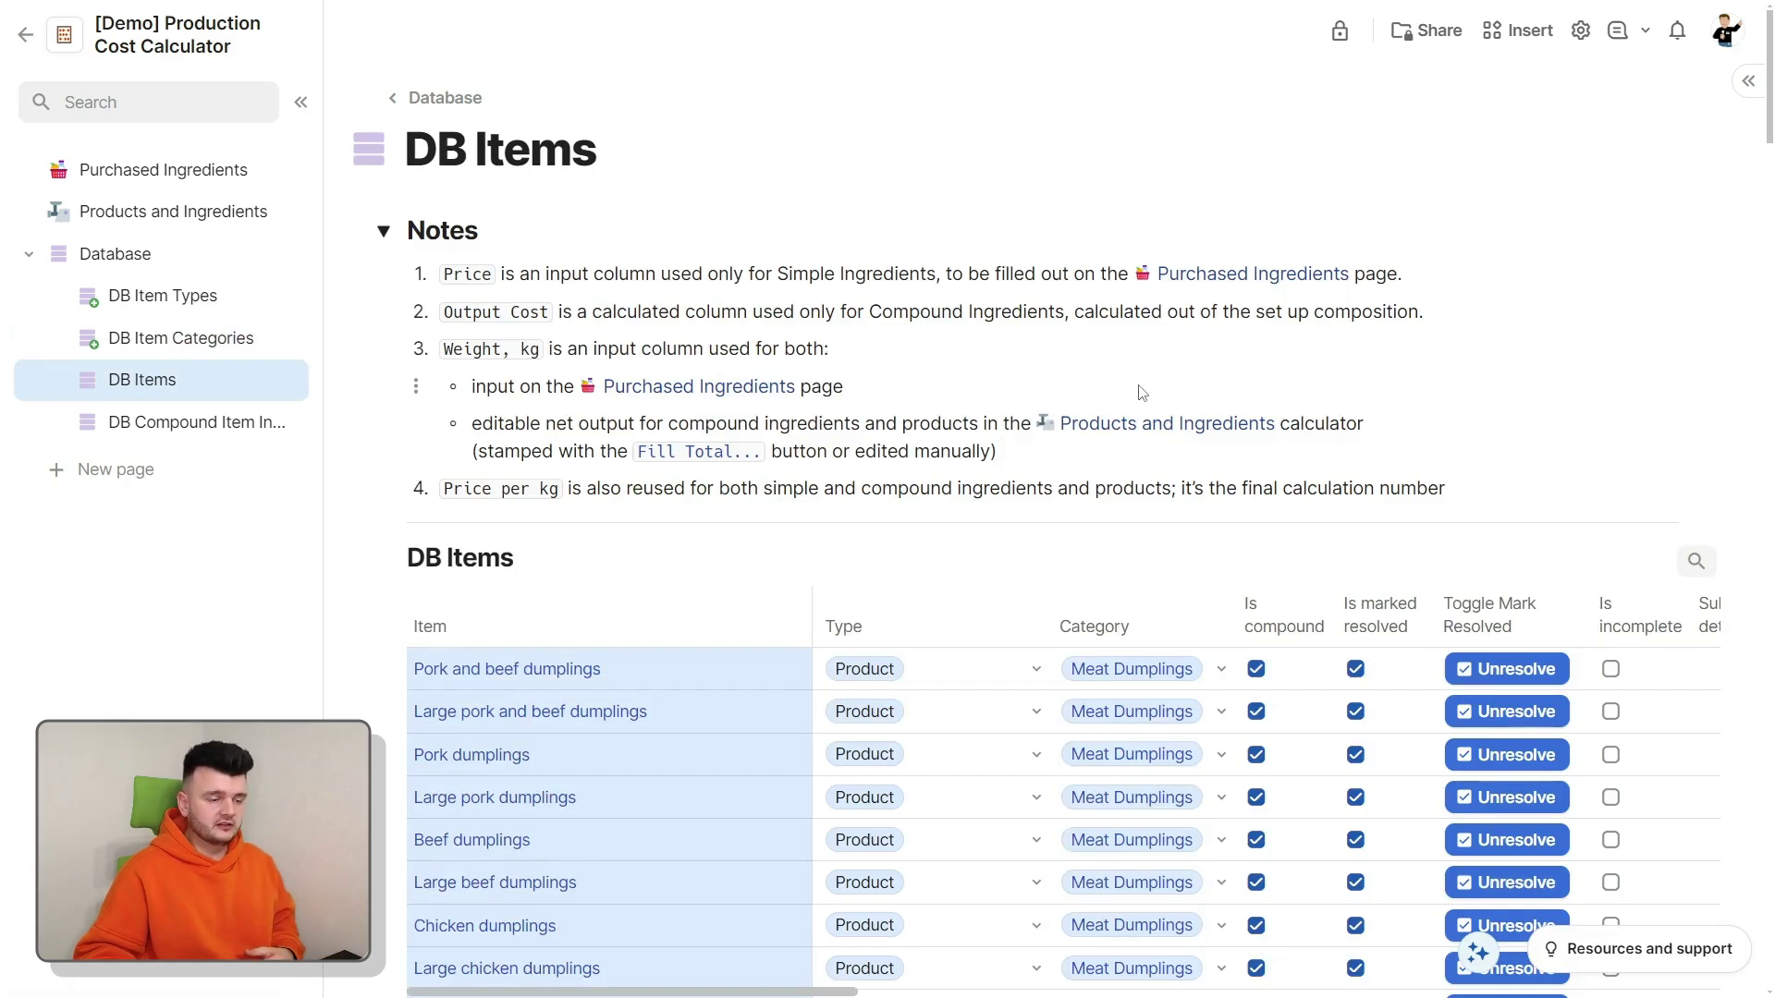
# Step: Look through the DB Items table, comparing the simple and compound ingredient rows with their types and categories
pyautogui.scroll(-20, 1141, 393)
pyautogui.moveTo(933, 432); pyautogui.dragTo(627, 568)
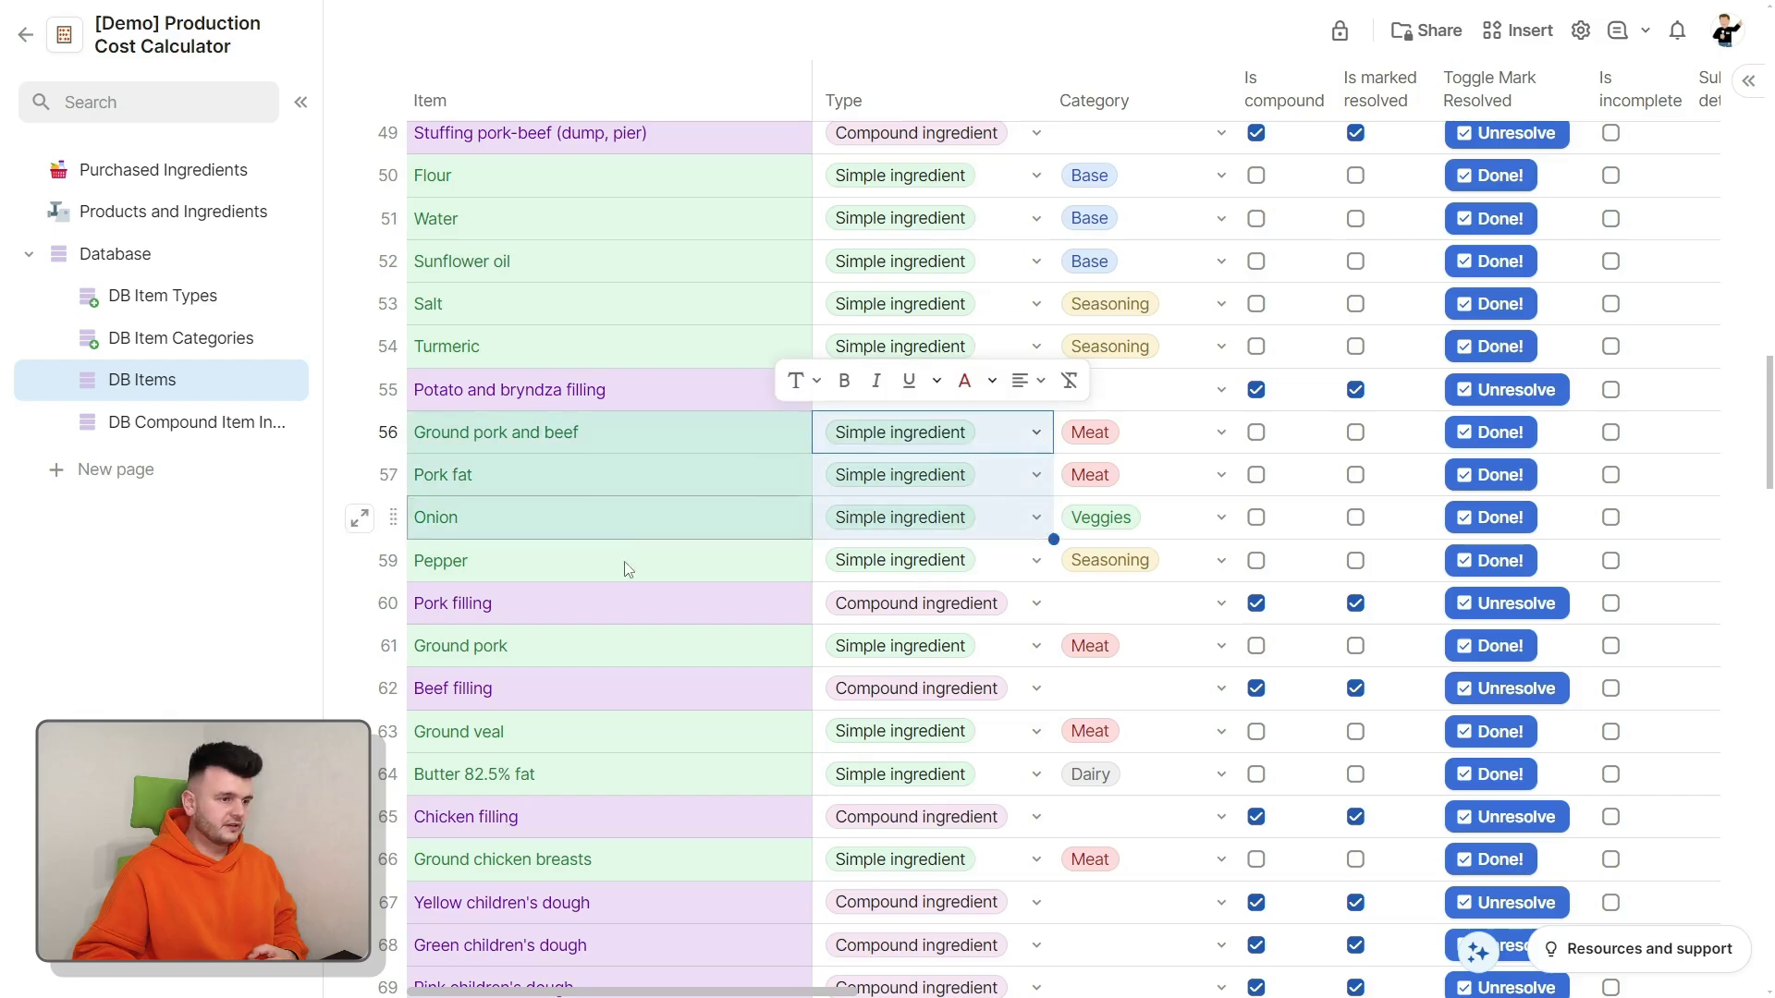
pyautogui.moveTo(1059, 561); pyautogui.dragTo(1036, 576)
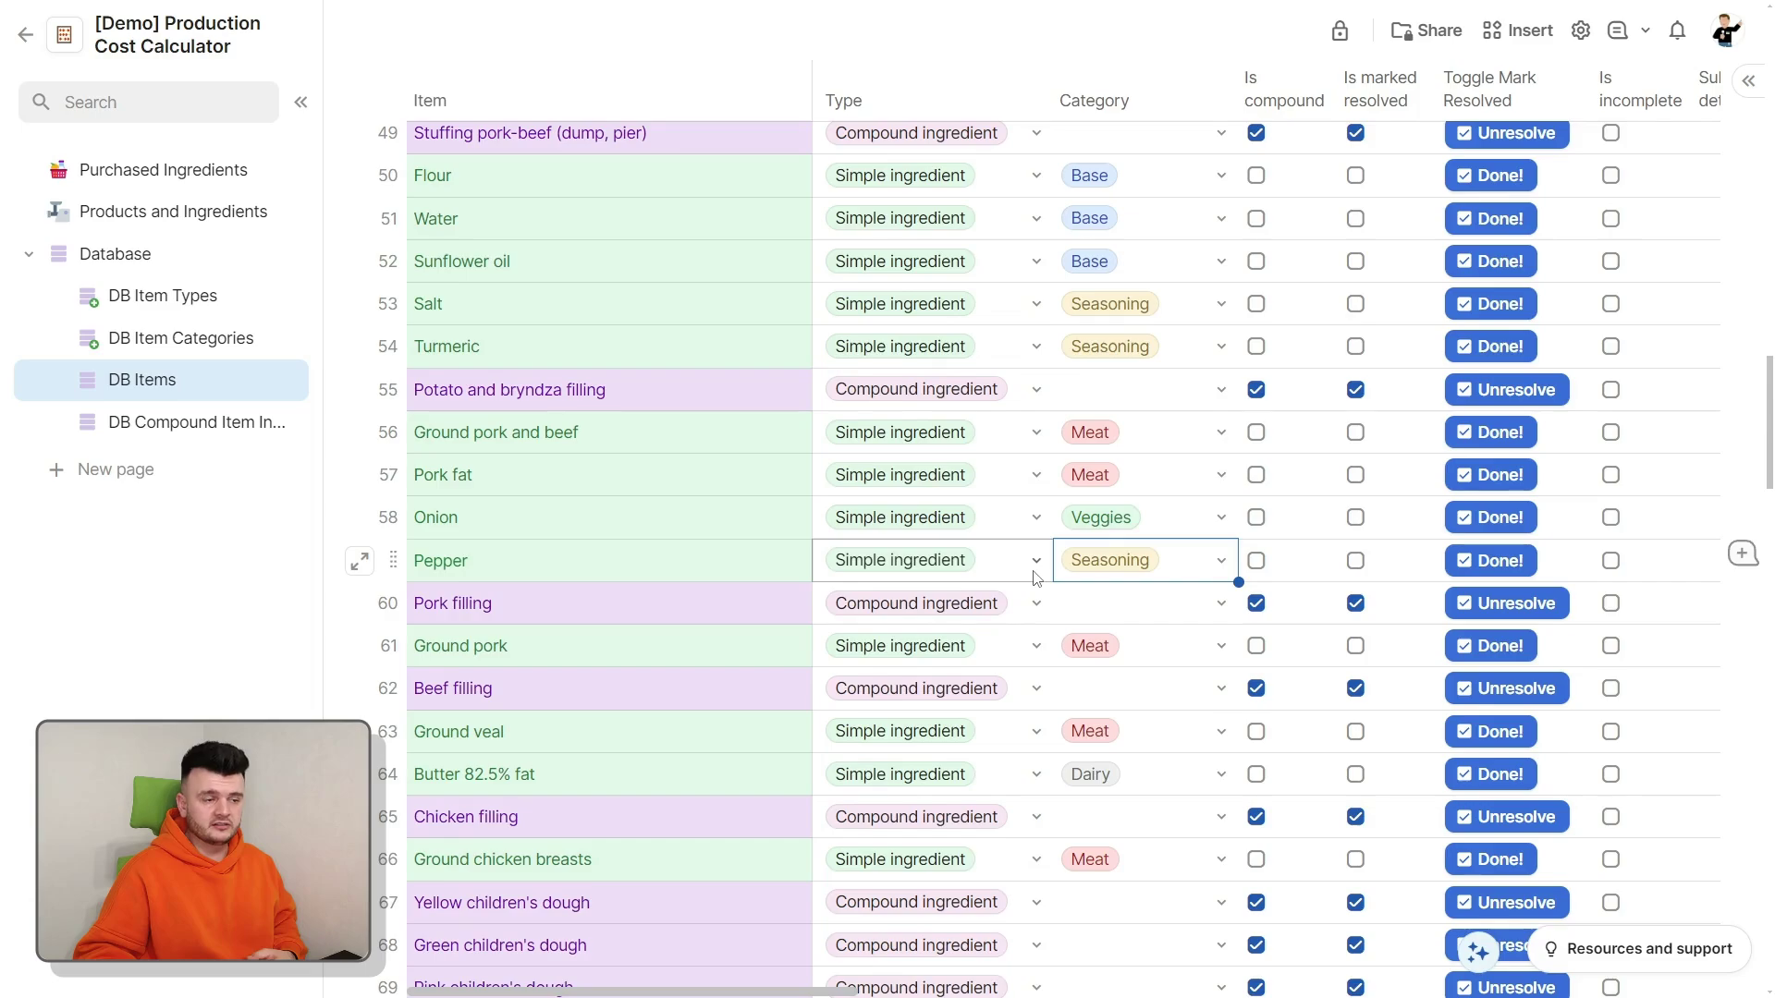
pyautogui.scroll(-5, 1035, 578)
pyautogui.moveTo(618, 354); pyautogui.dragTo(1106, 487)
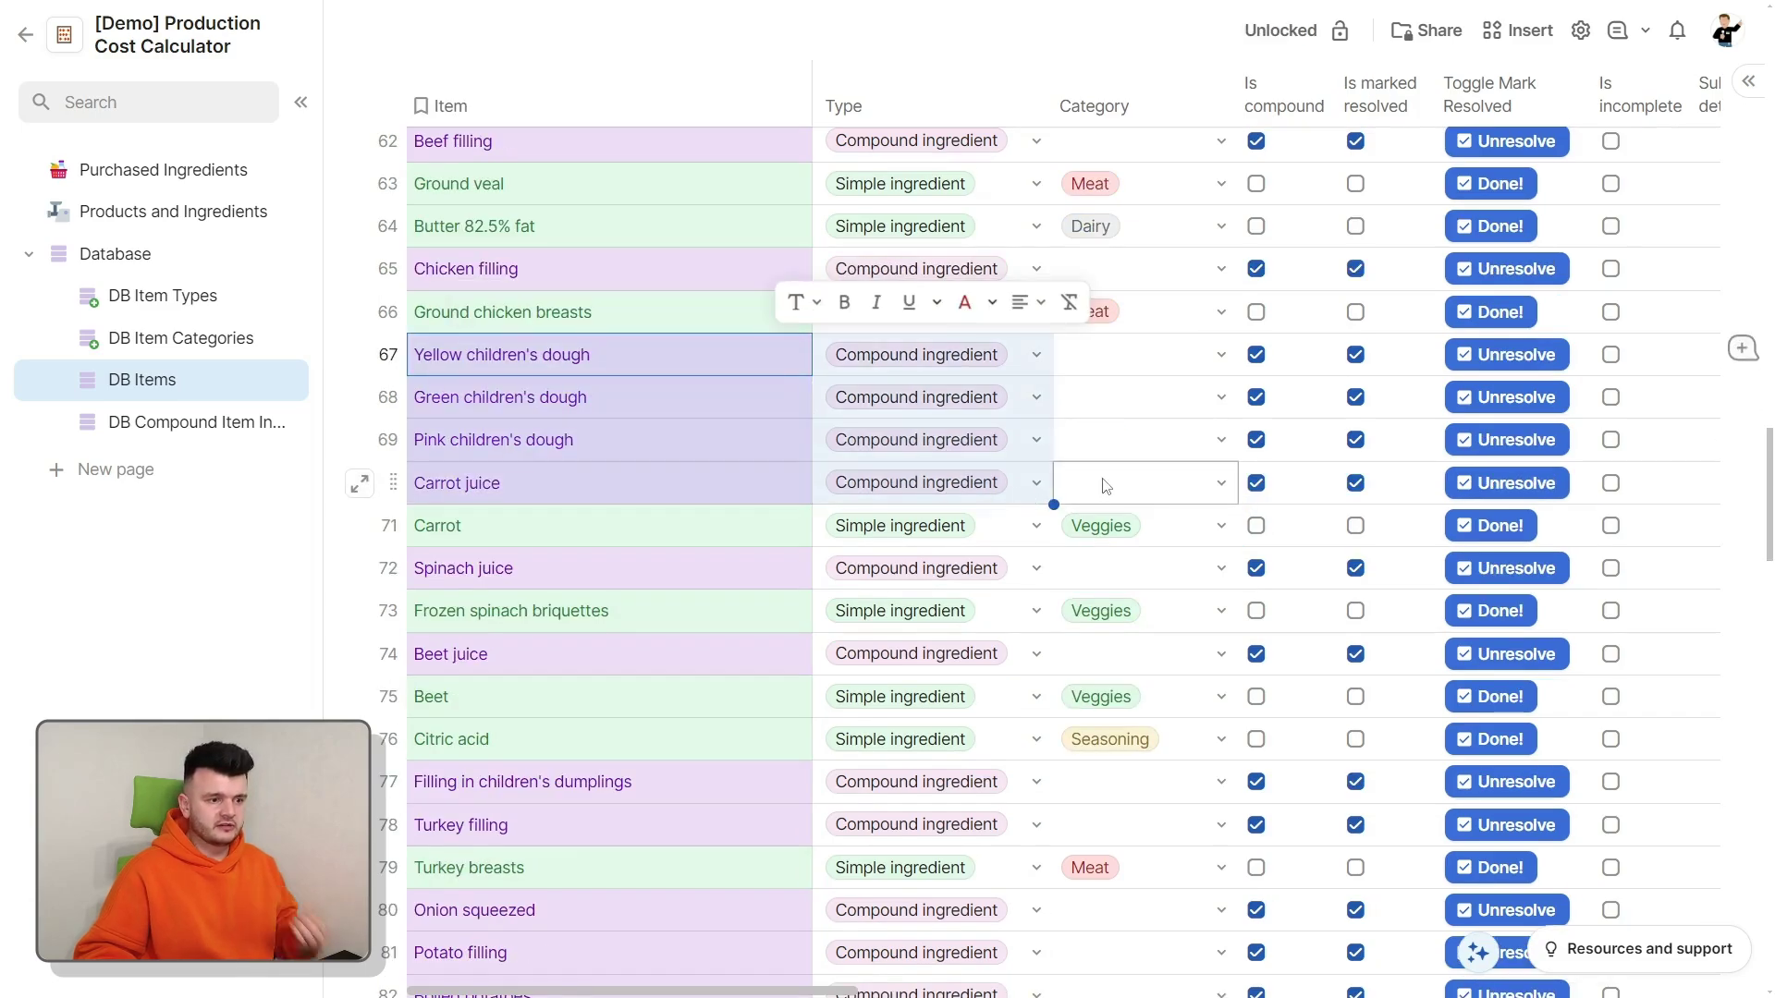
pyautogui.click(1106, 485)
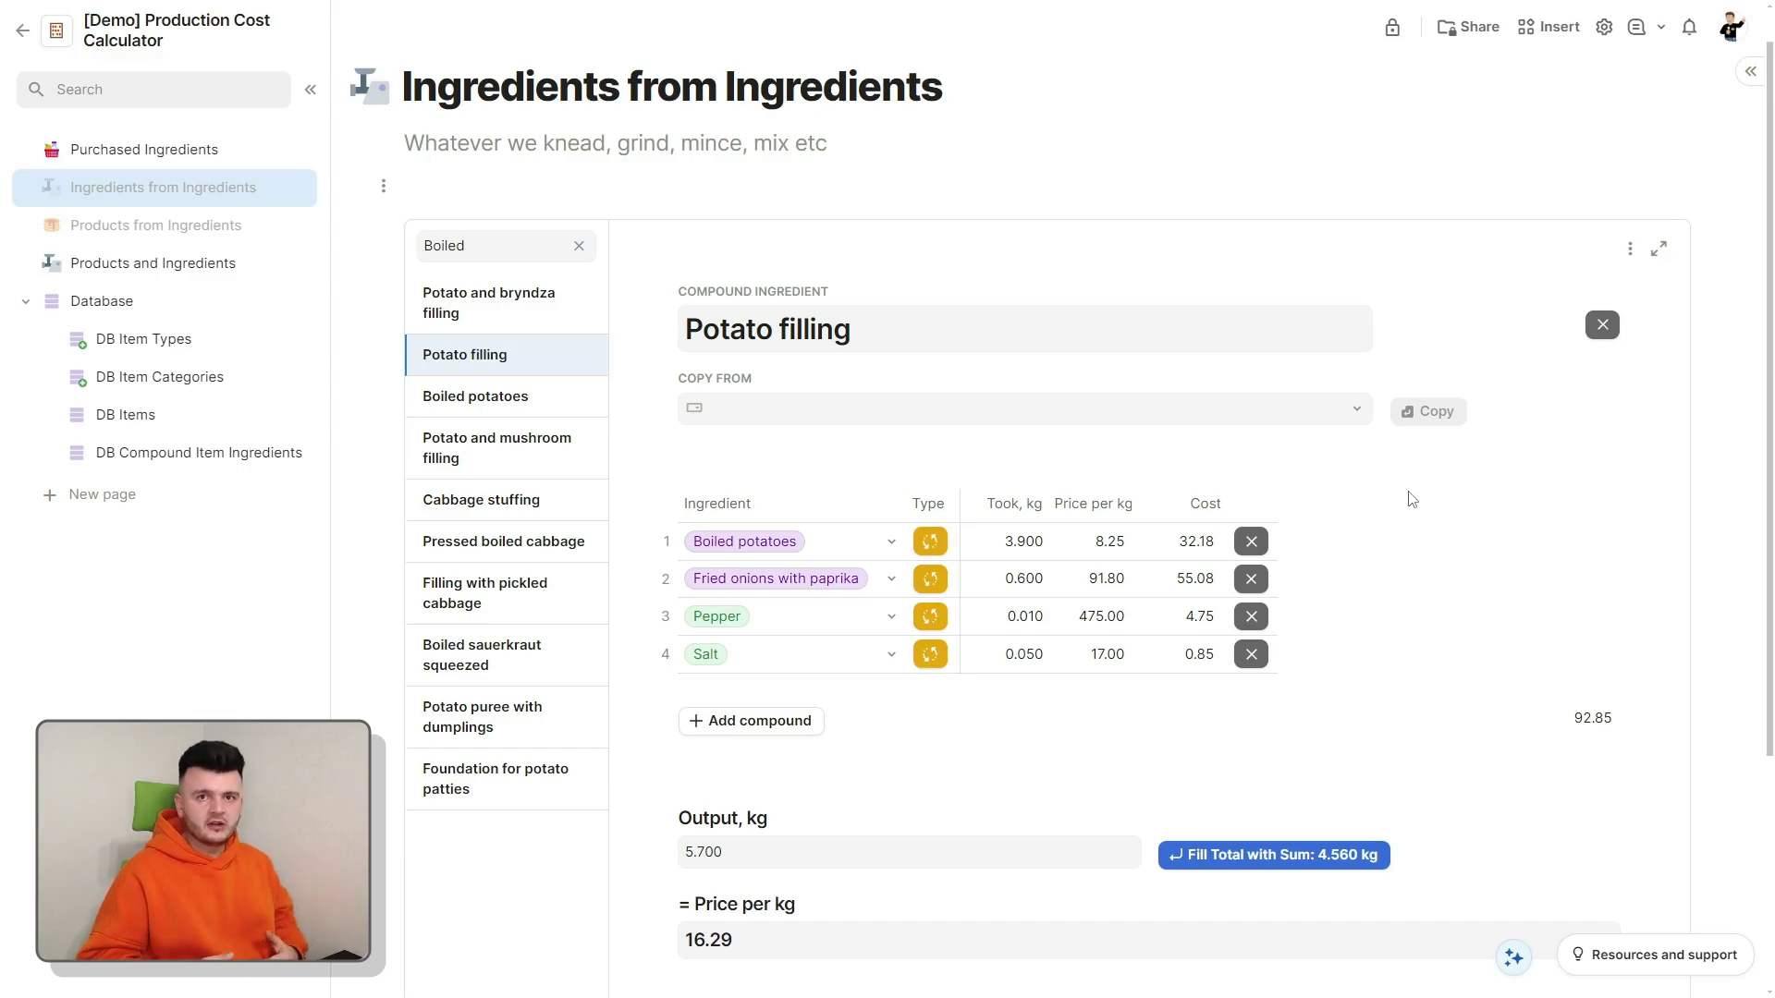
# Step: Examine the compositions of the compound ingredients Boiled potatoes, Potato filling and Fried onions with paprika
pyautogui.click(520, 404)
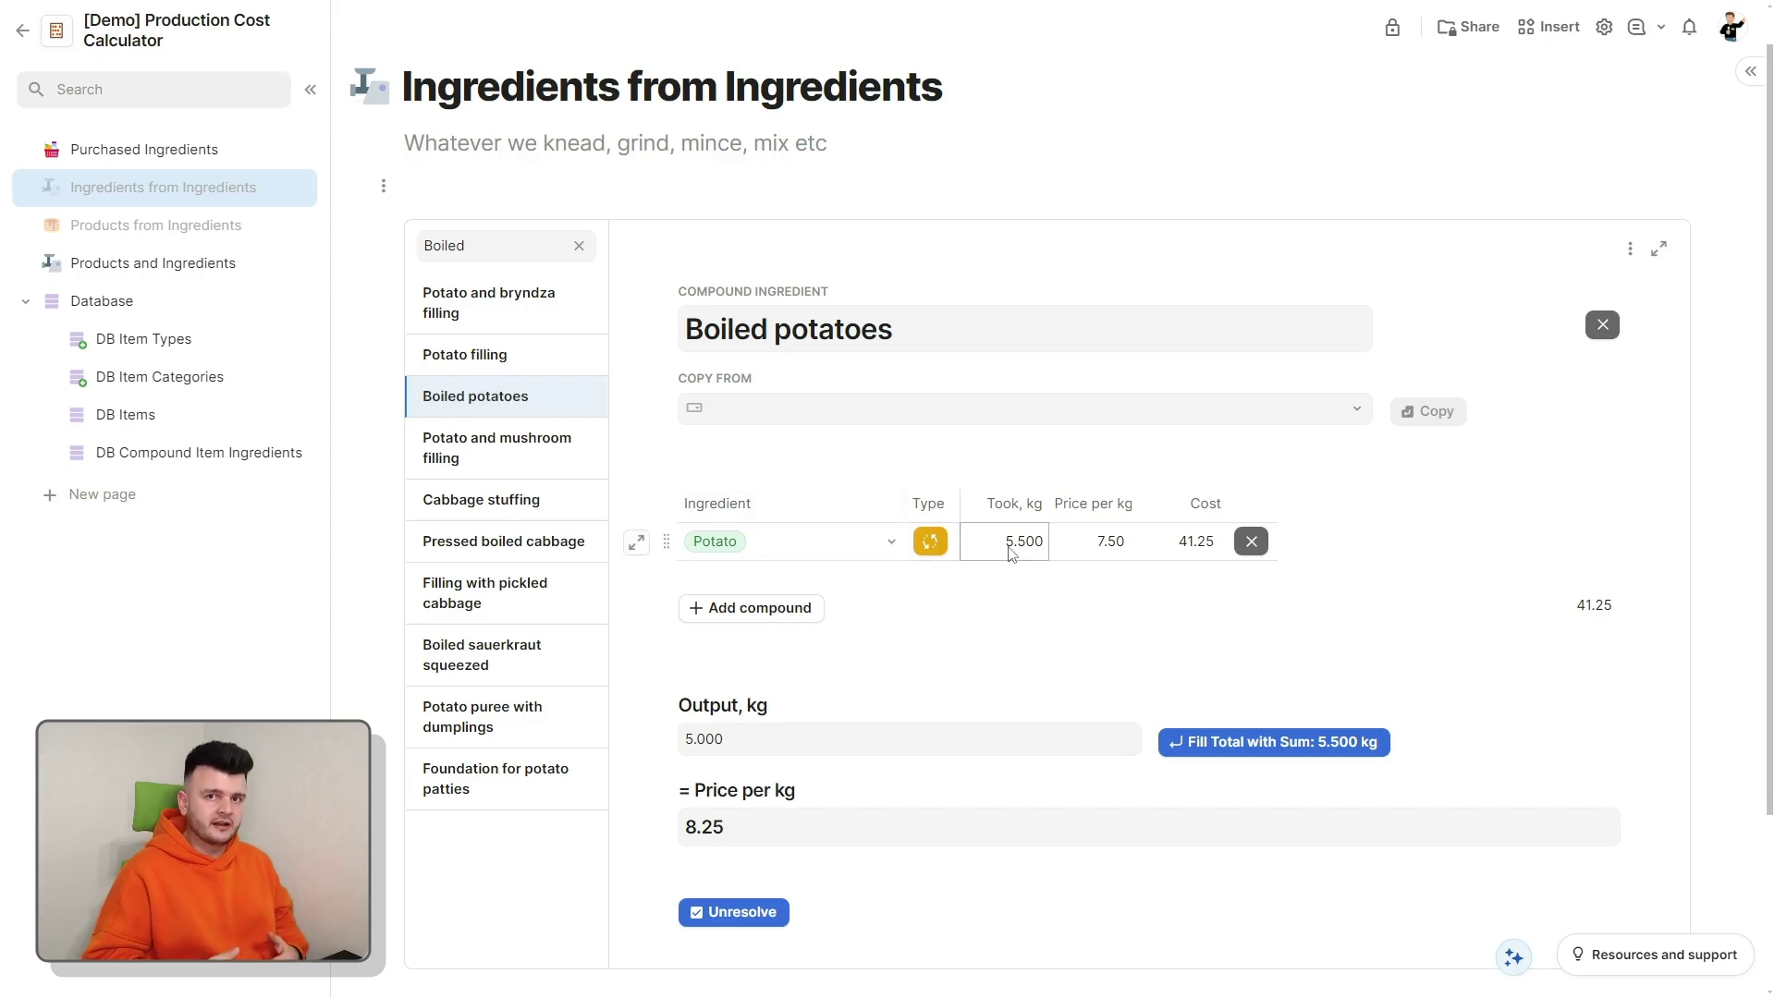
pyautogui.click(739, 746)
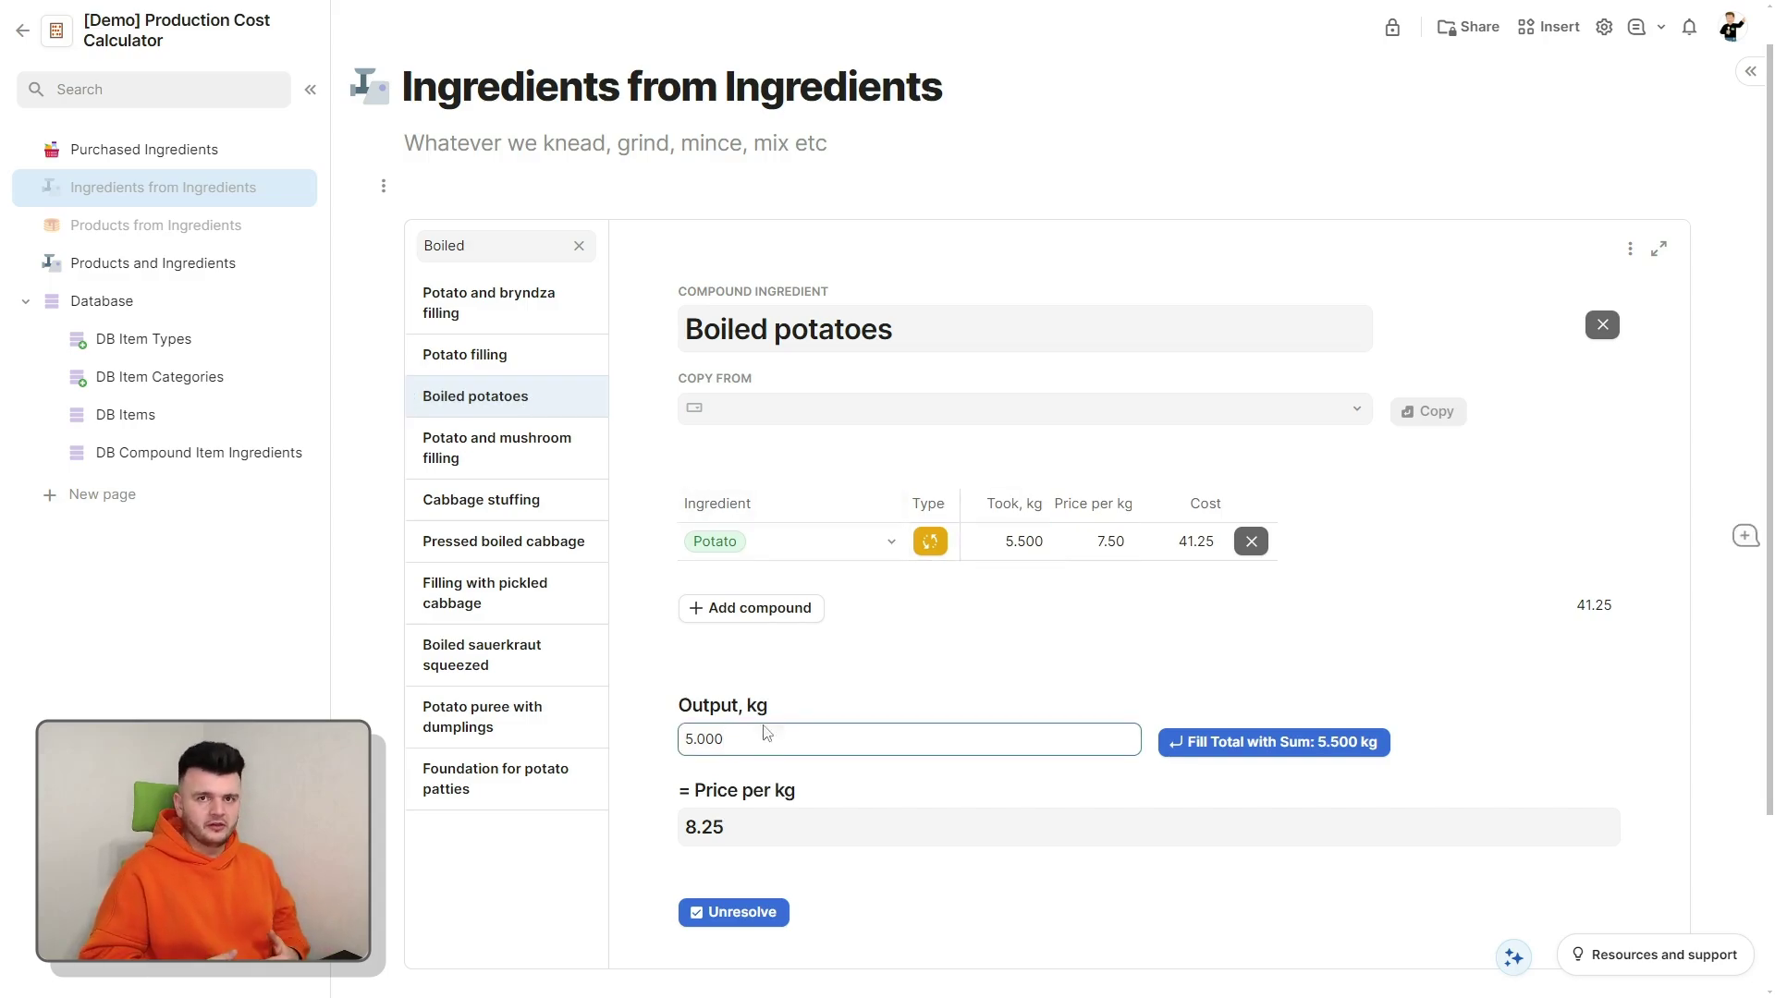
pyautogui.press('Up')
pyautogui.click(731, 578)
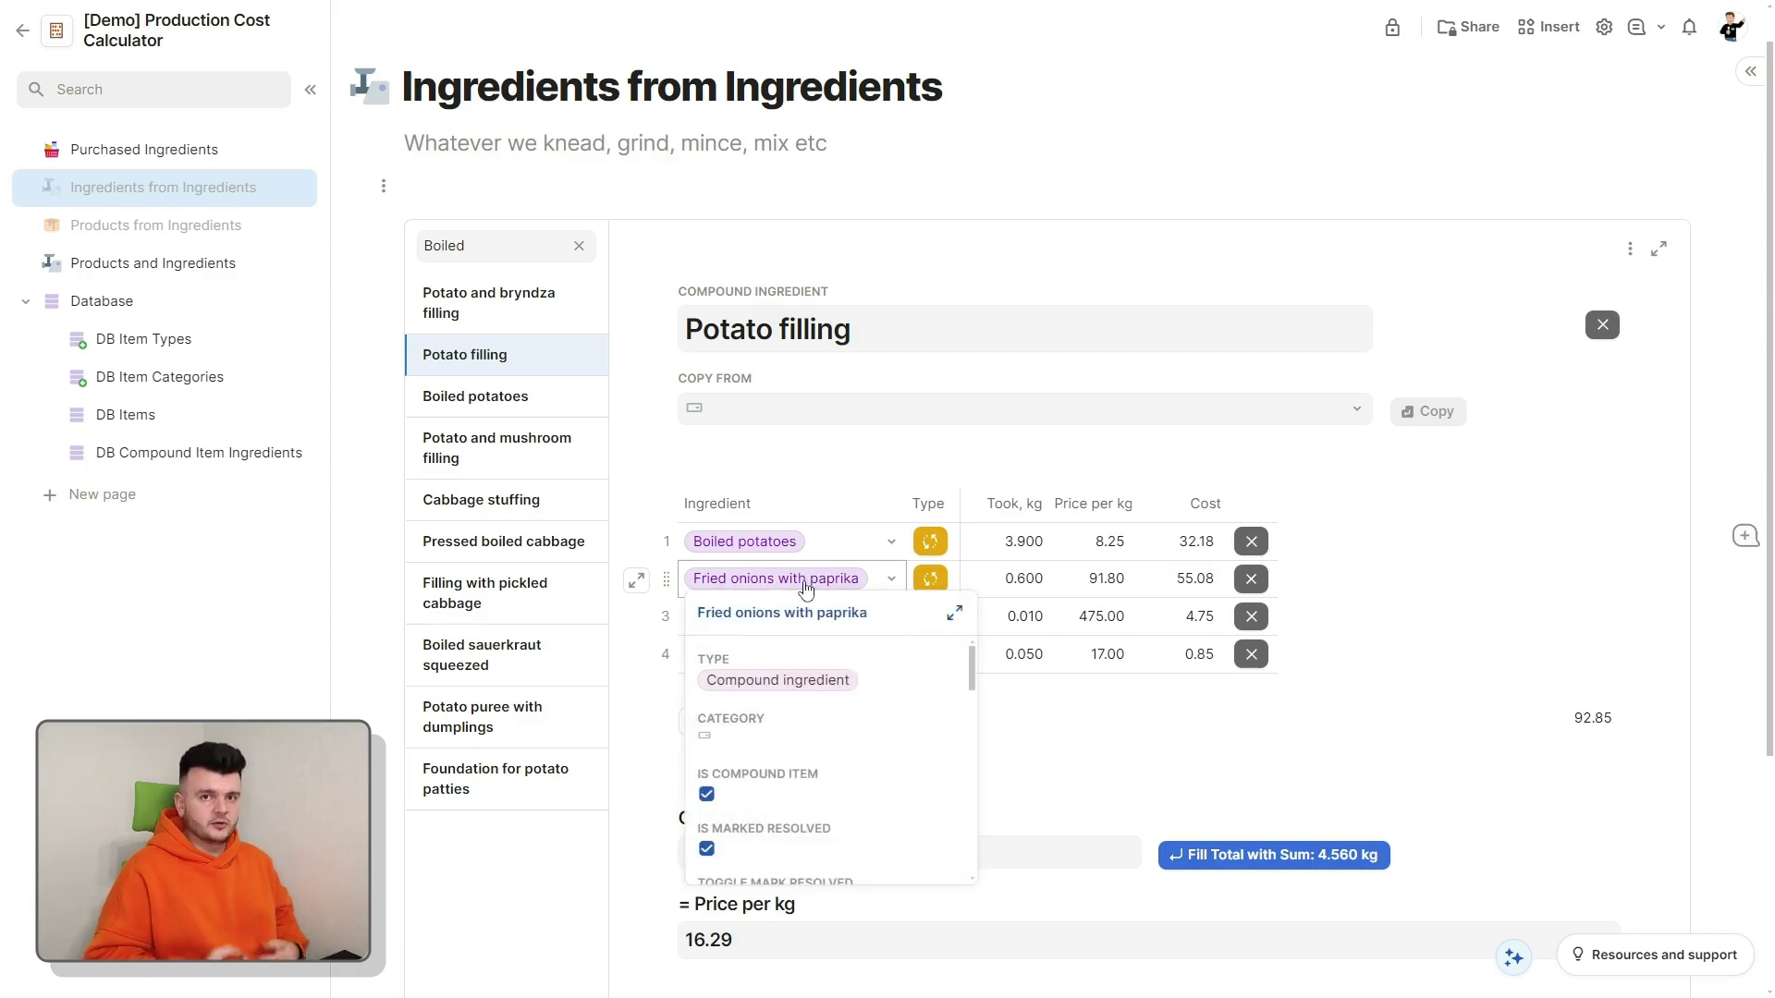
pyautogui.click(805, 582)
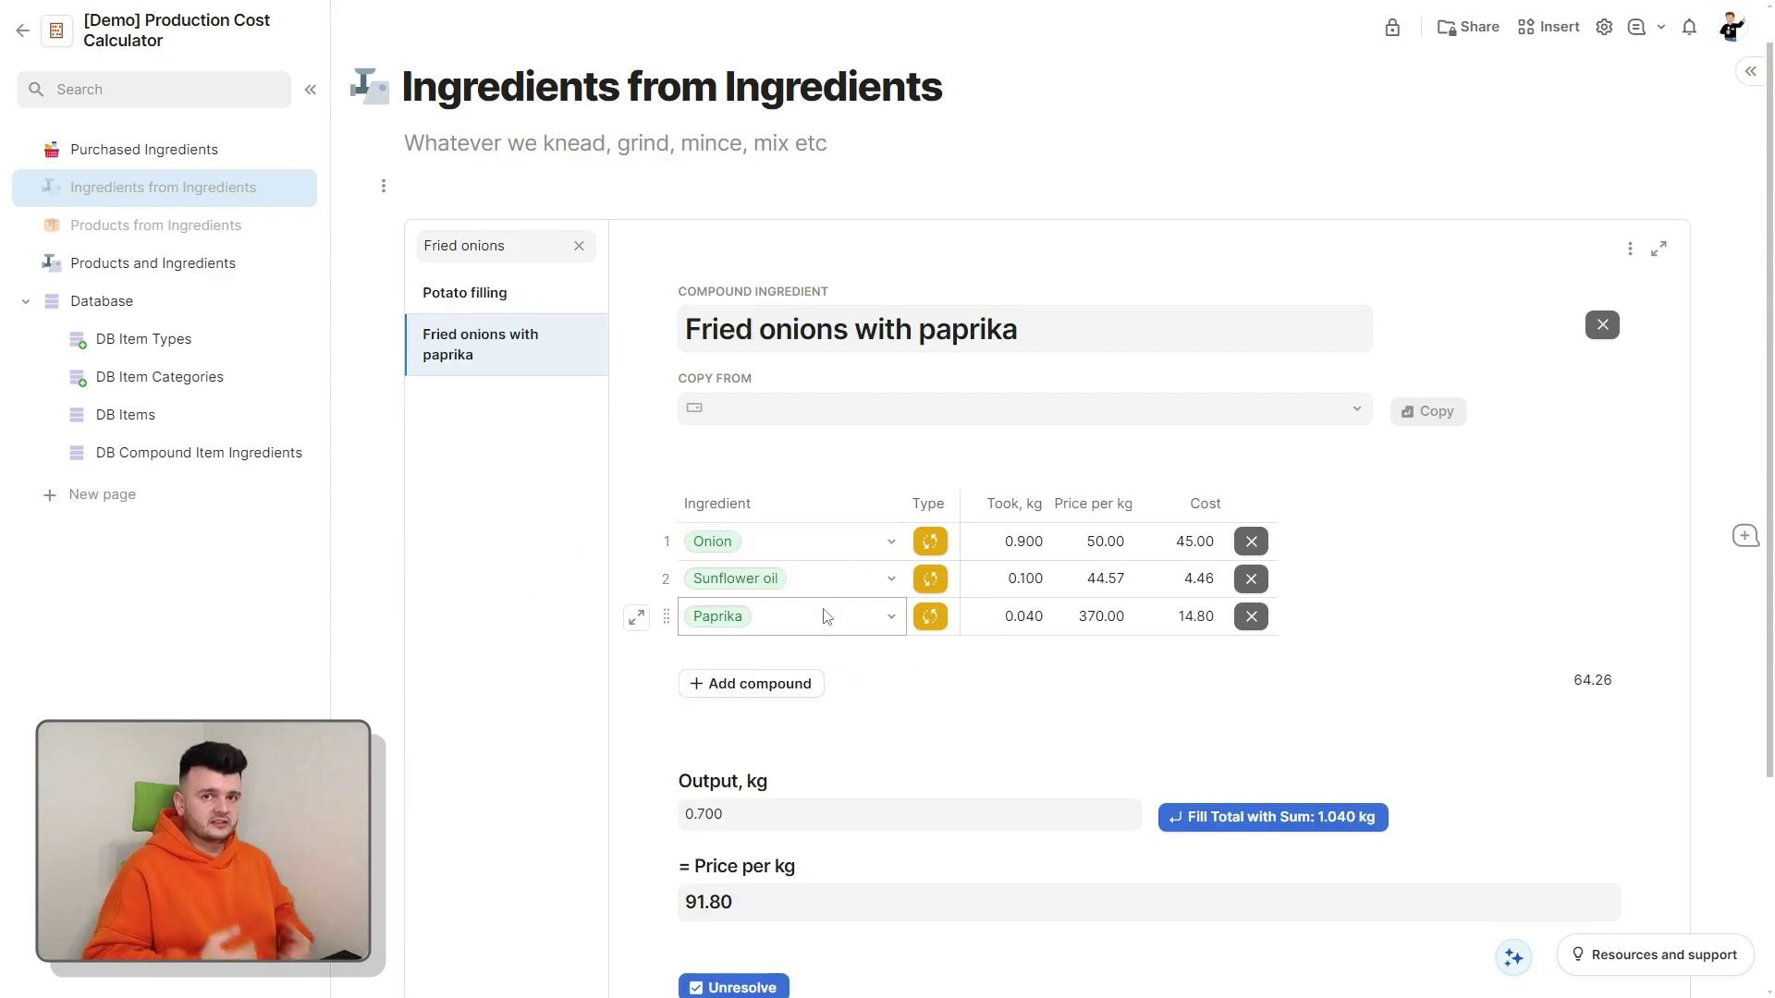
pyautogui.hotkey('alt', 'Left')
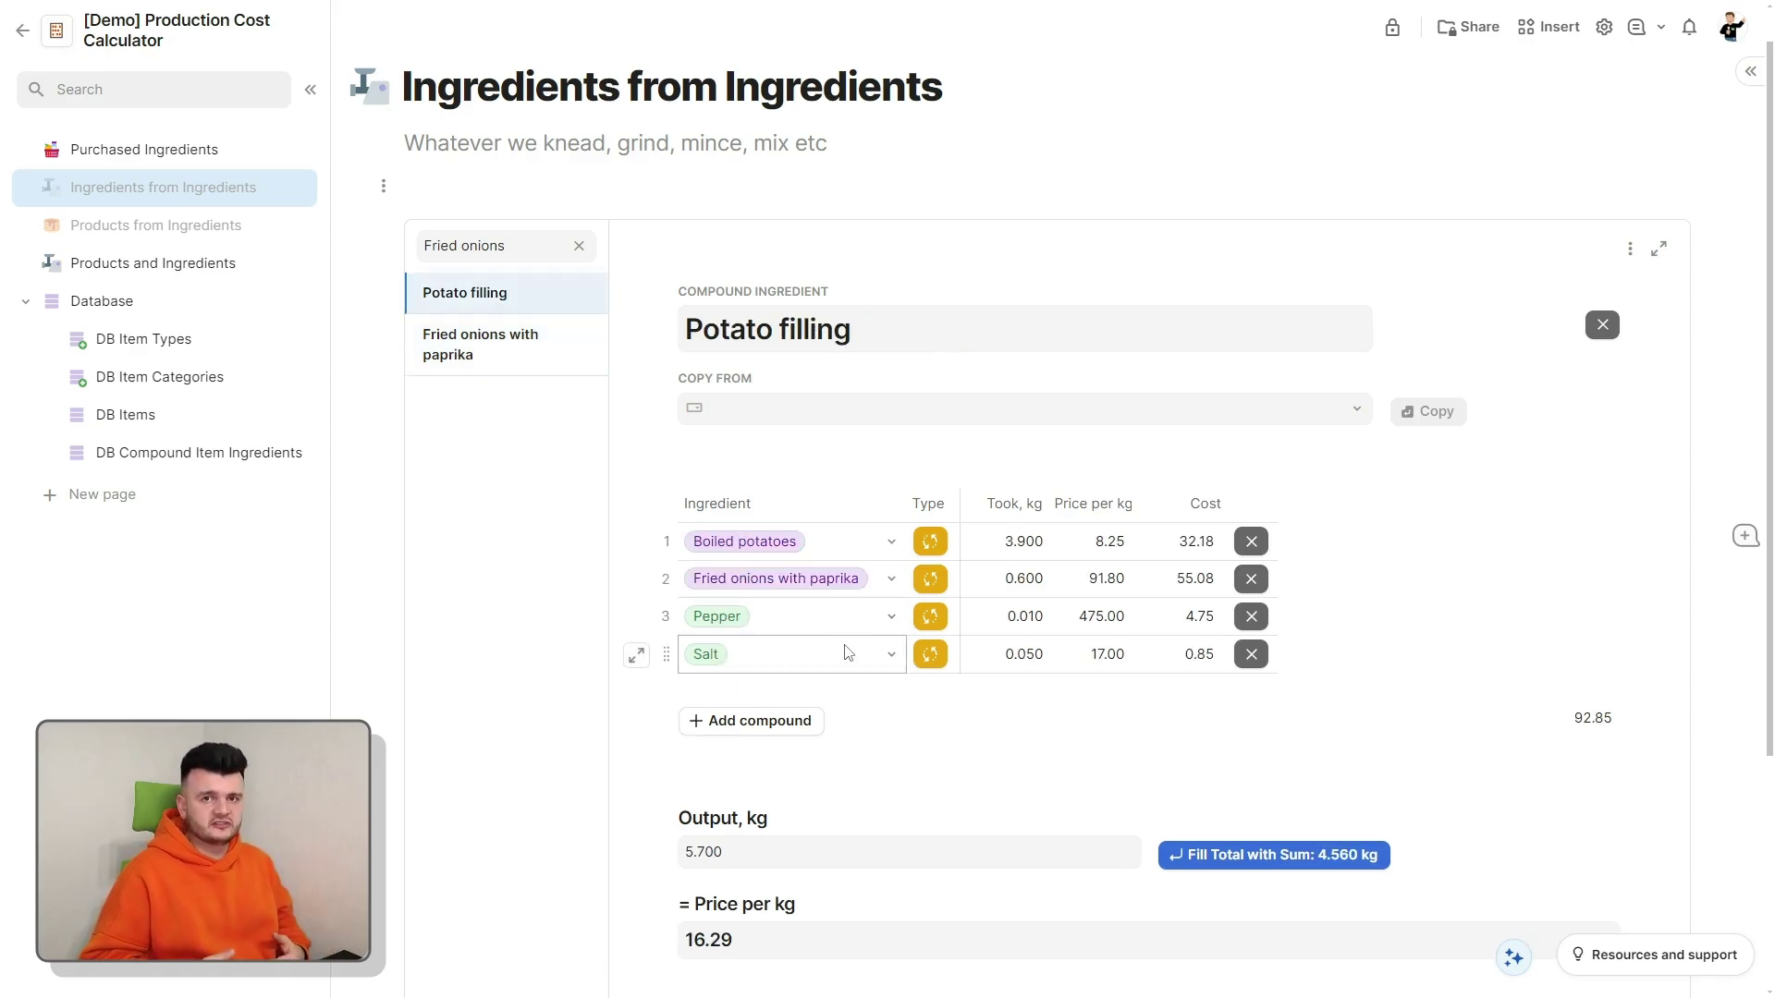
# Step: Go back to Products from Ingredients and browse the compositions of the pancake wrap products
pyautogui.hotkey('alt', 'Left')
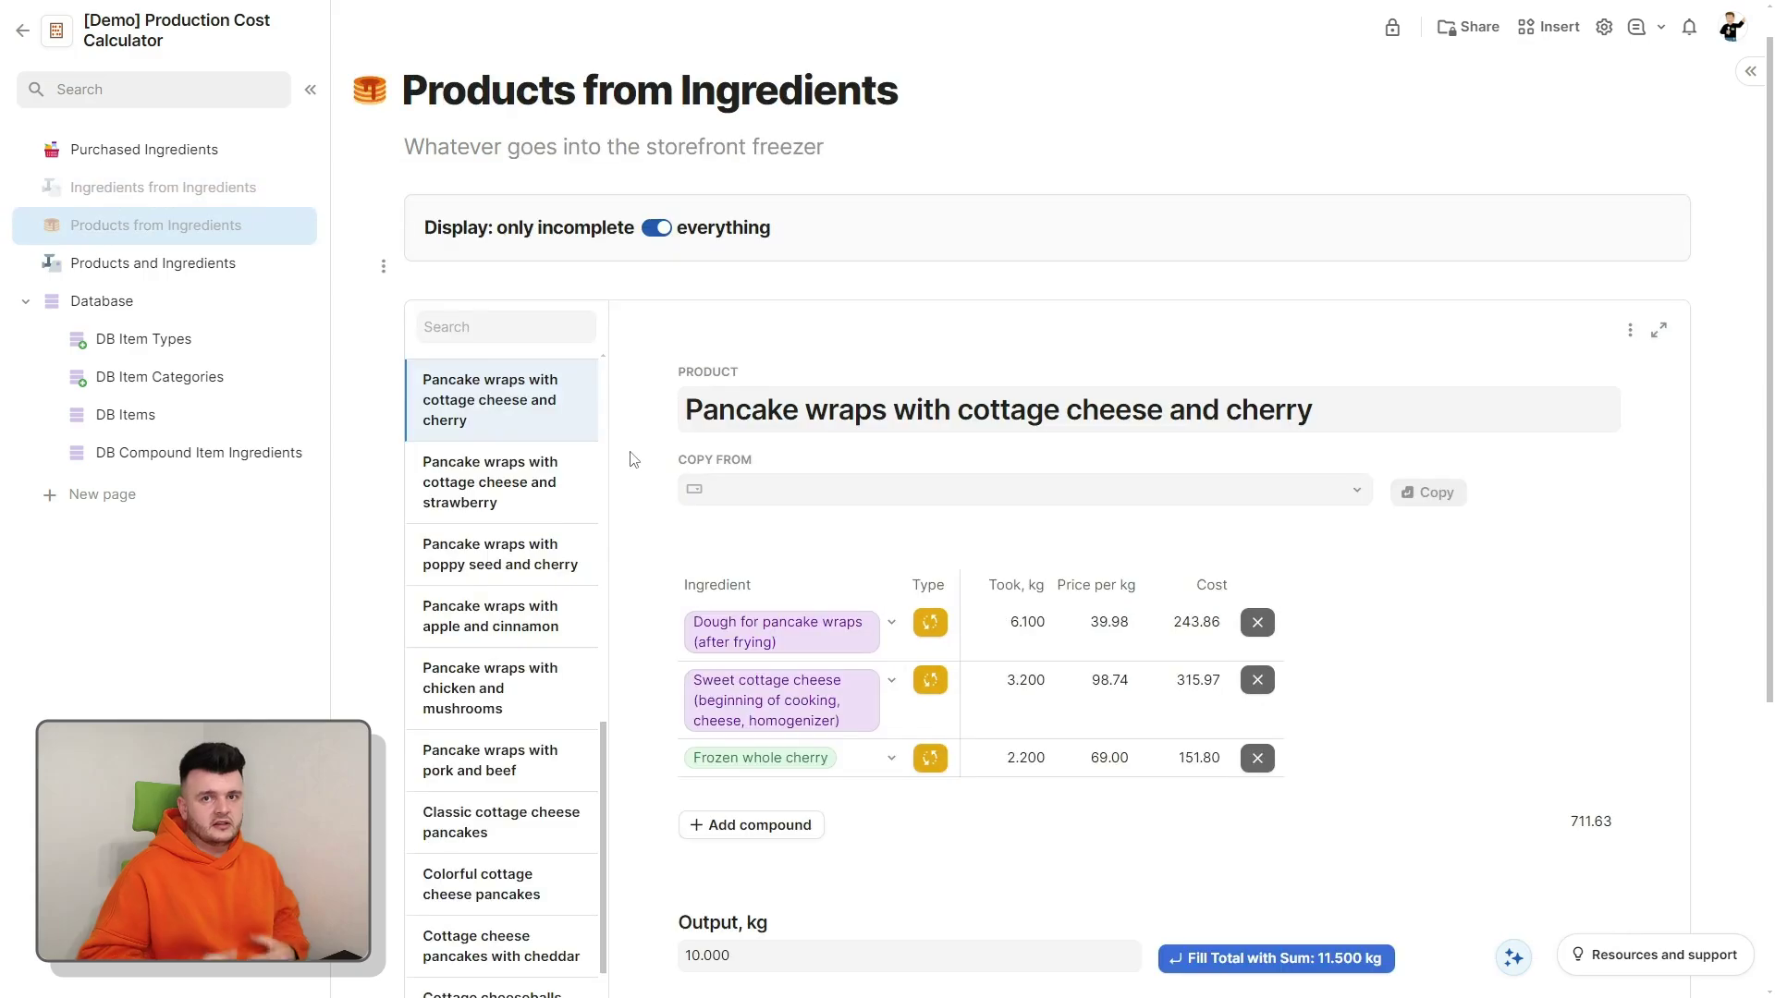
pyautogui.click(500, 489)
pyautogui.click(506, 565)
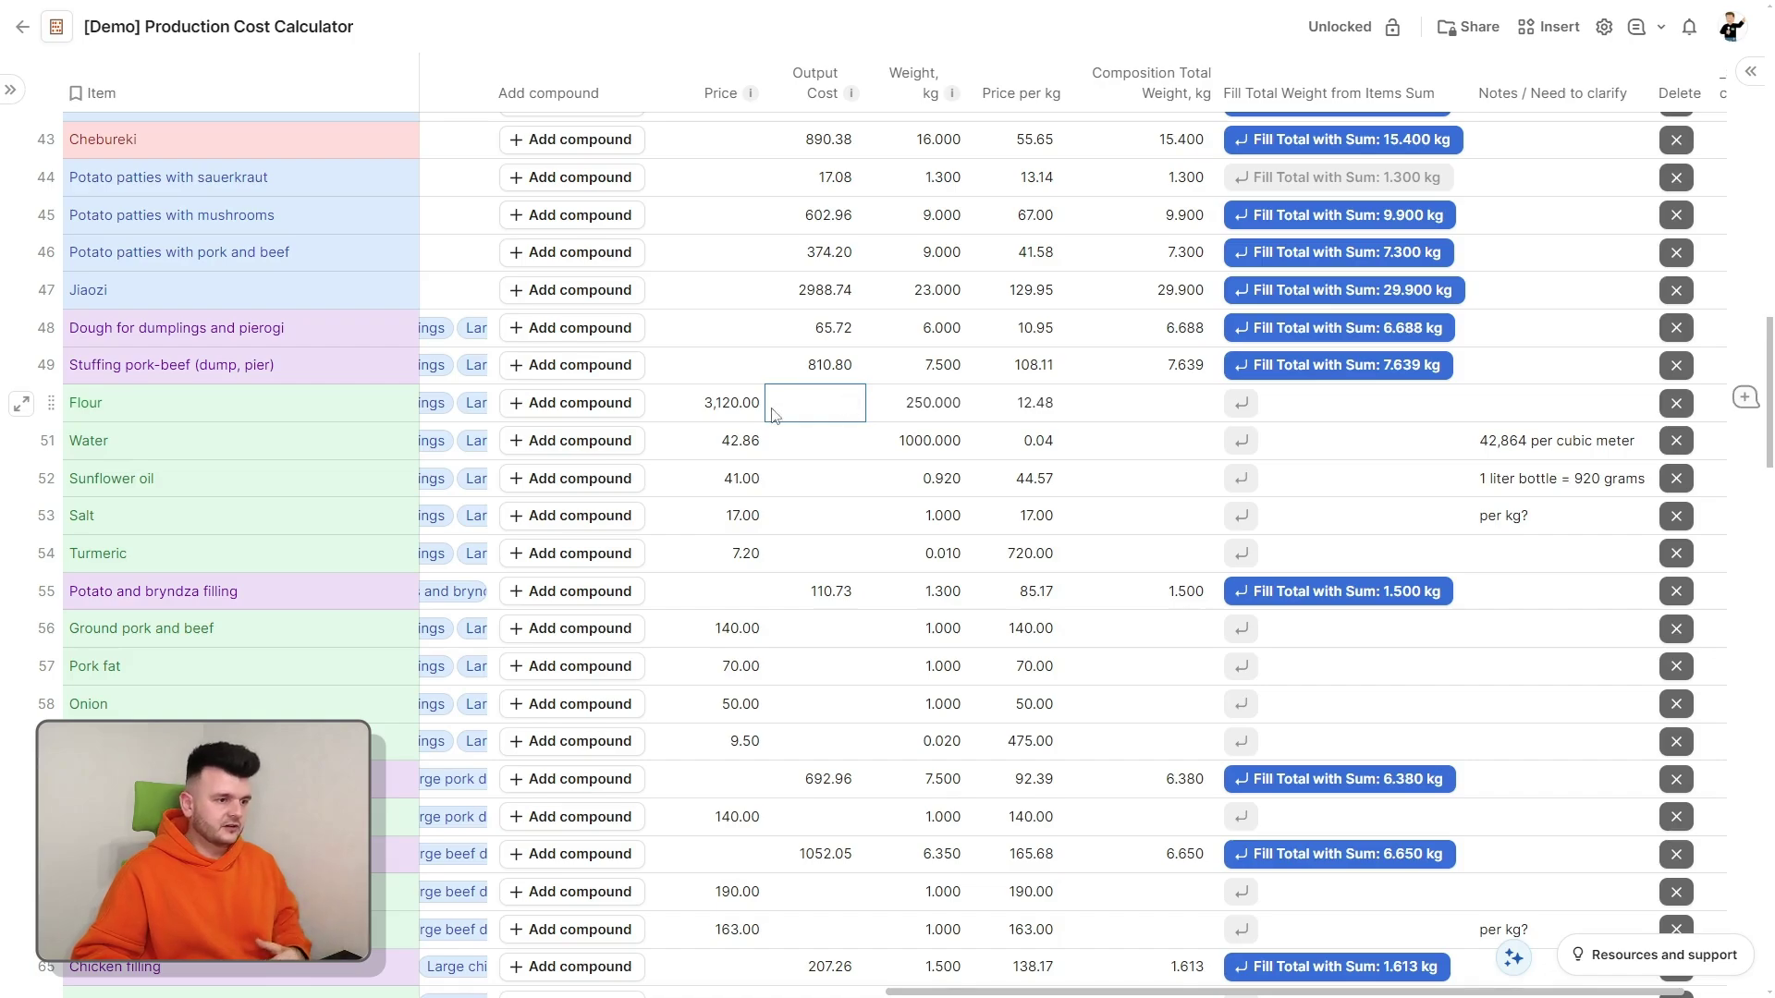
# Step: Examine the Price values of the simple ingredients and the Output Cost values of the compound ones in DB Items
pyautogui.moveTo(731, 407); pyautogui.dragTo(739, 553)
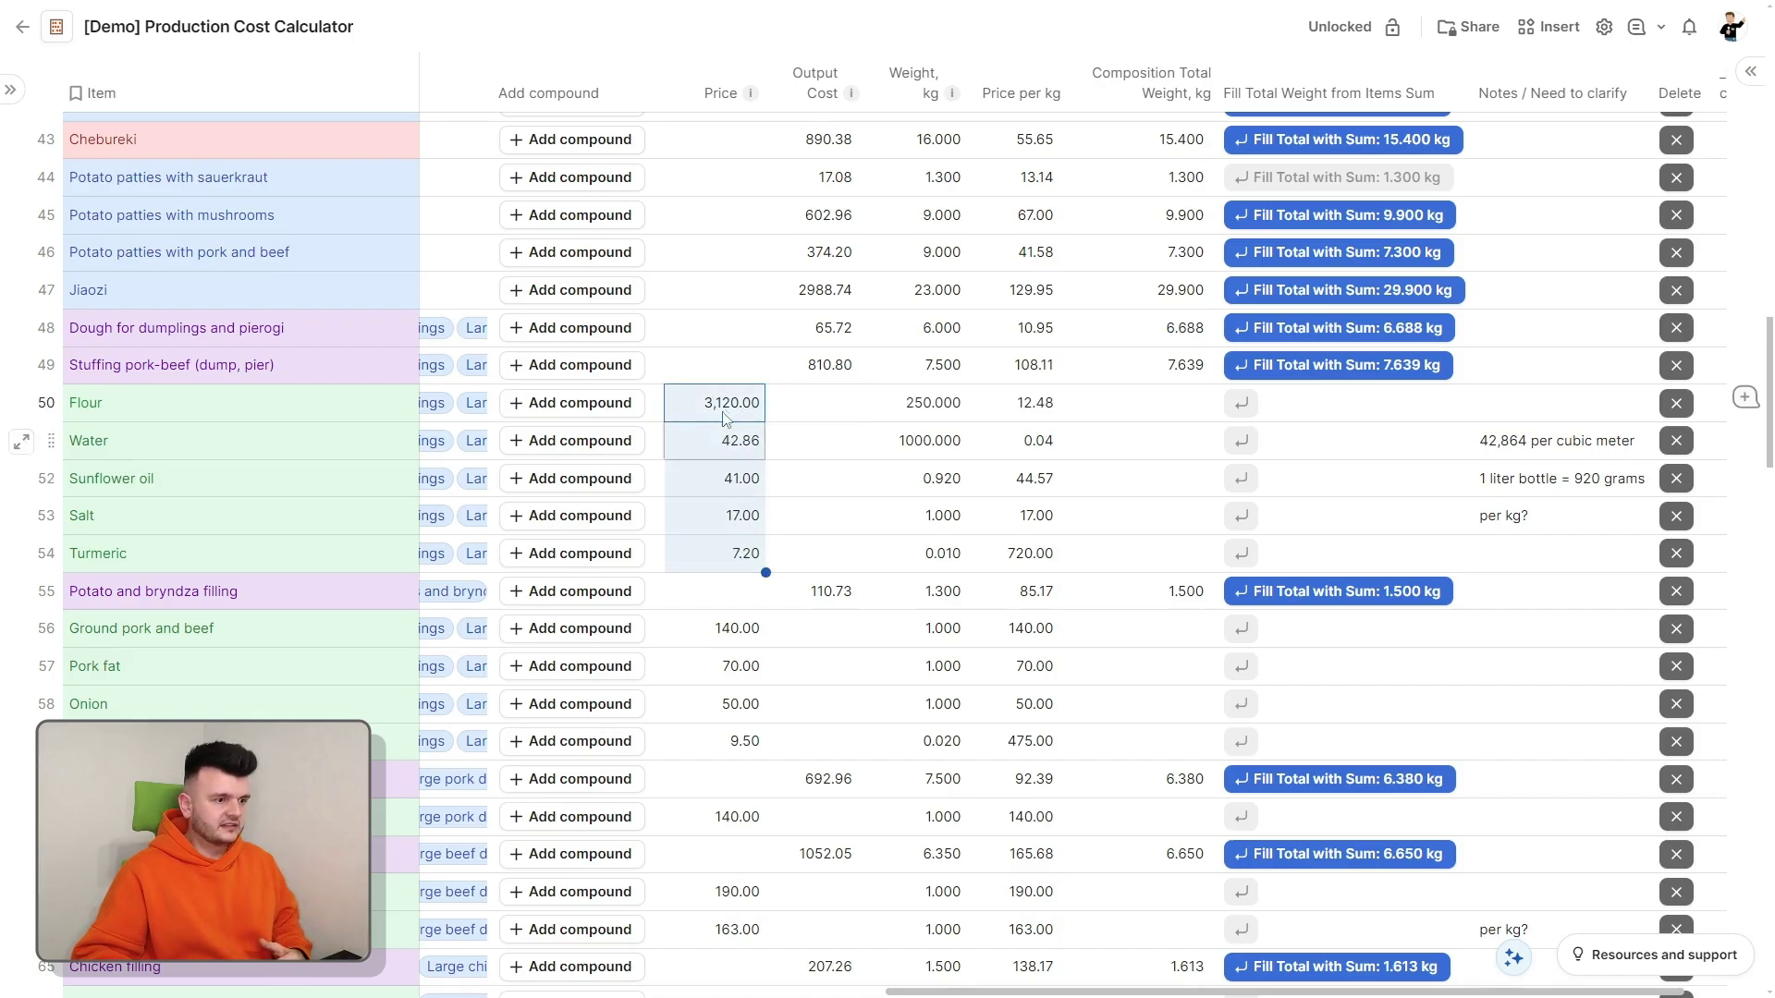
pyautogui.doubleClick(725, 417)
pyautogui.click(832, 370)
pyautogui.scroll(1, 353, 332)
pyautogui.hscroll(2, 353, 333)
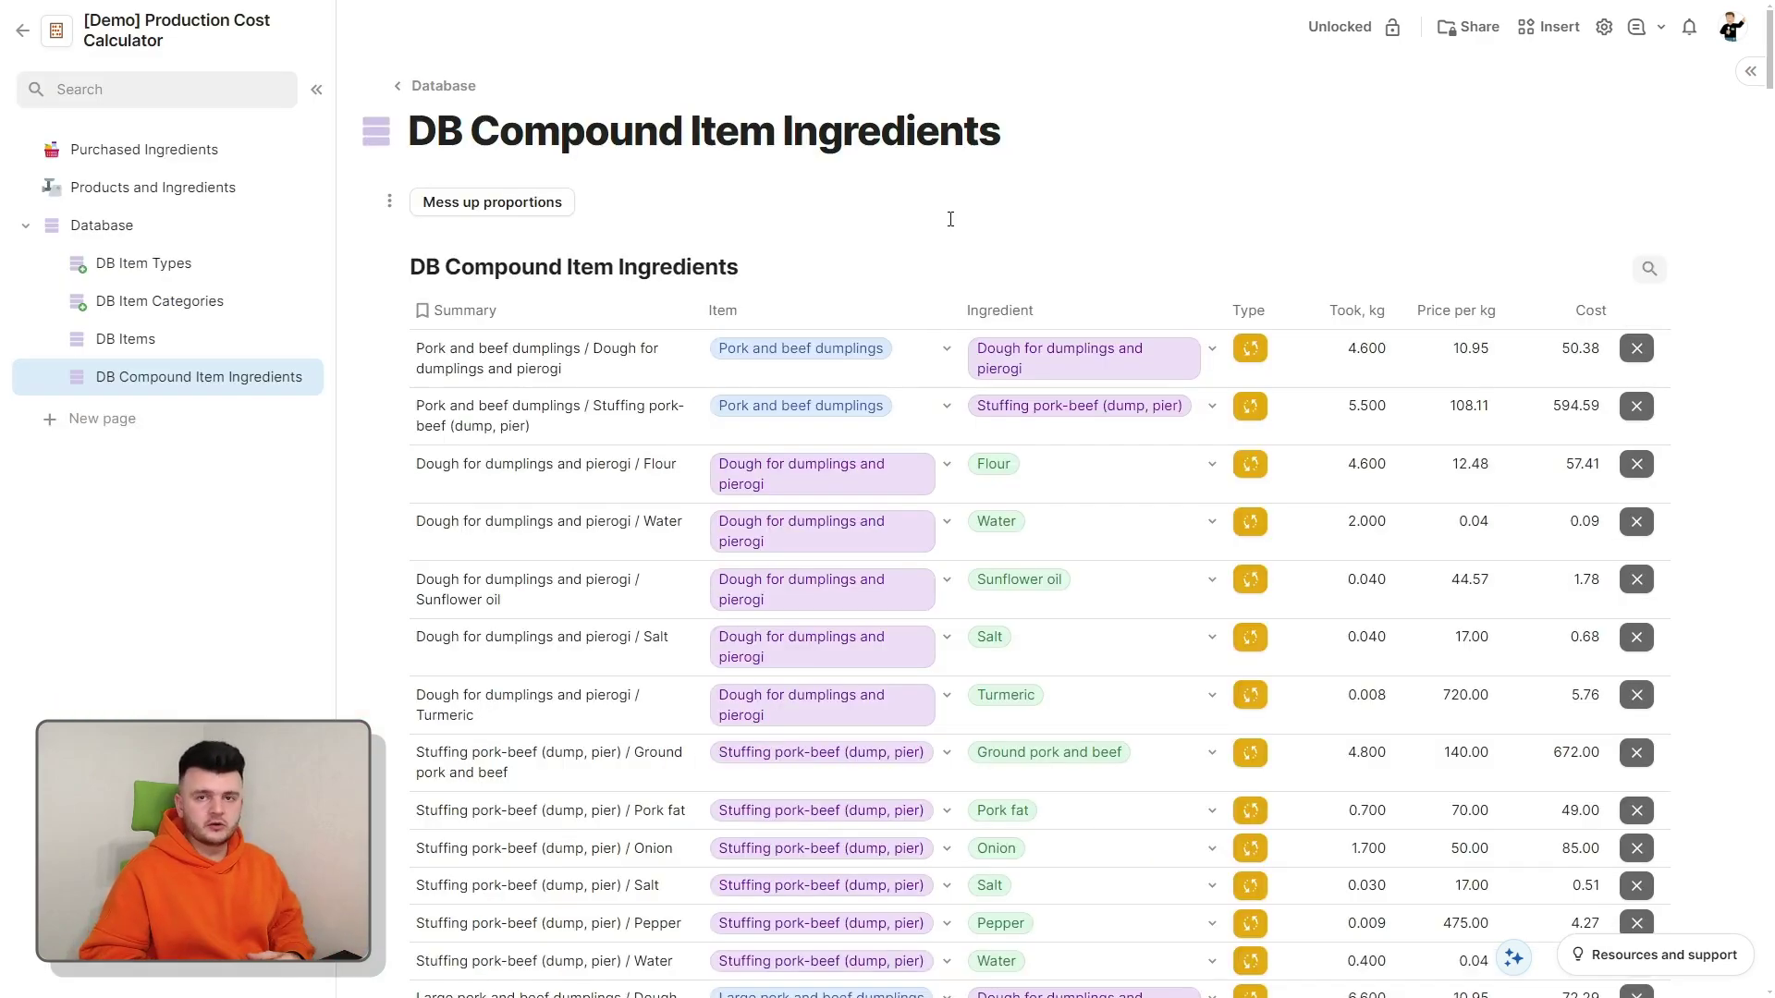
# Step: Group the DB Compound Item Ingredients table by its Item column
pyautogui.click(925, 309)
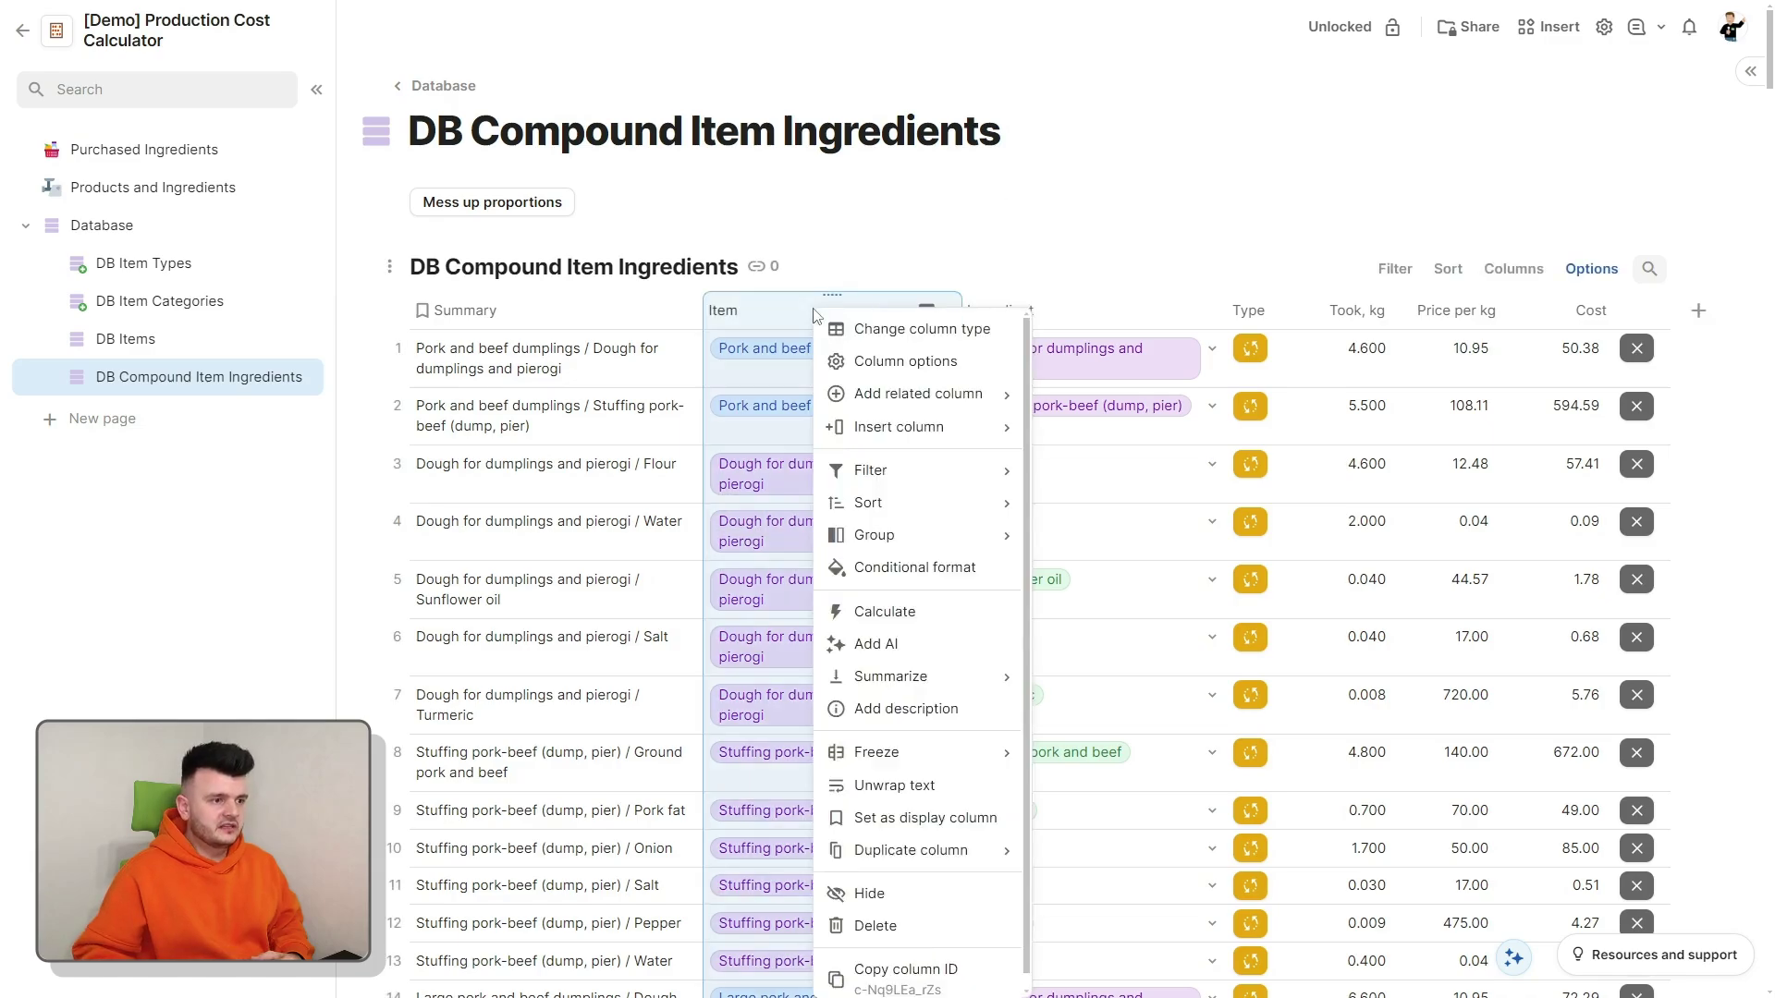
pyautogui.moveTo(924, 536)
pyautogui.click(1061, 538)
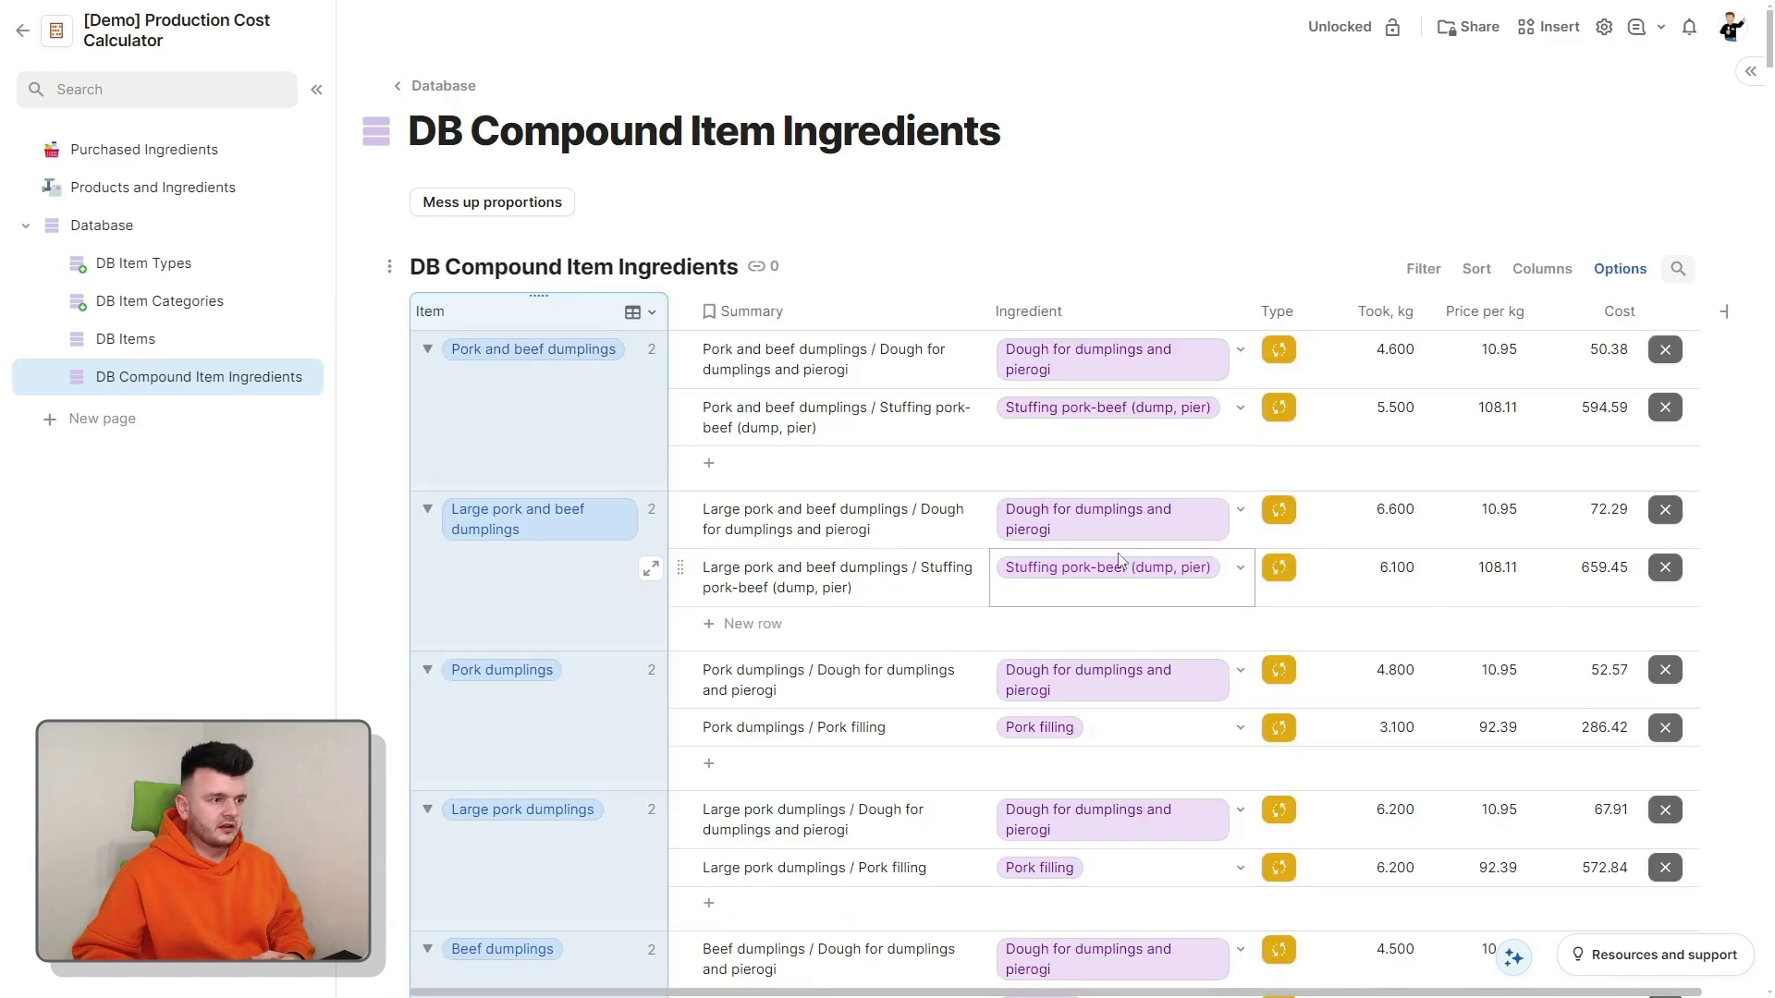
# Step: Examine the ingredients and used weights in the Pork and beef dumplings group
pyautogui.click(1109, 365)
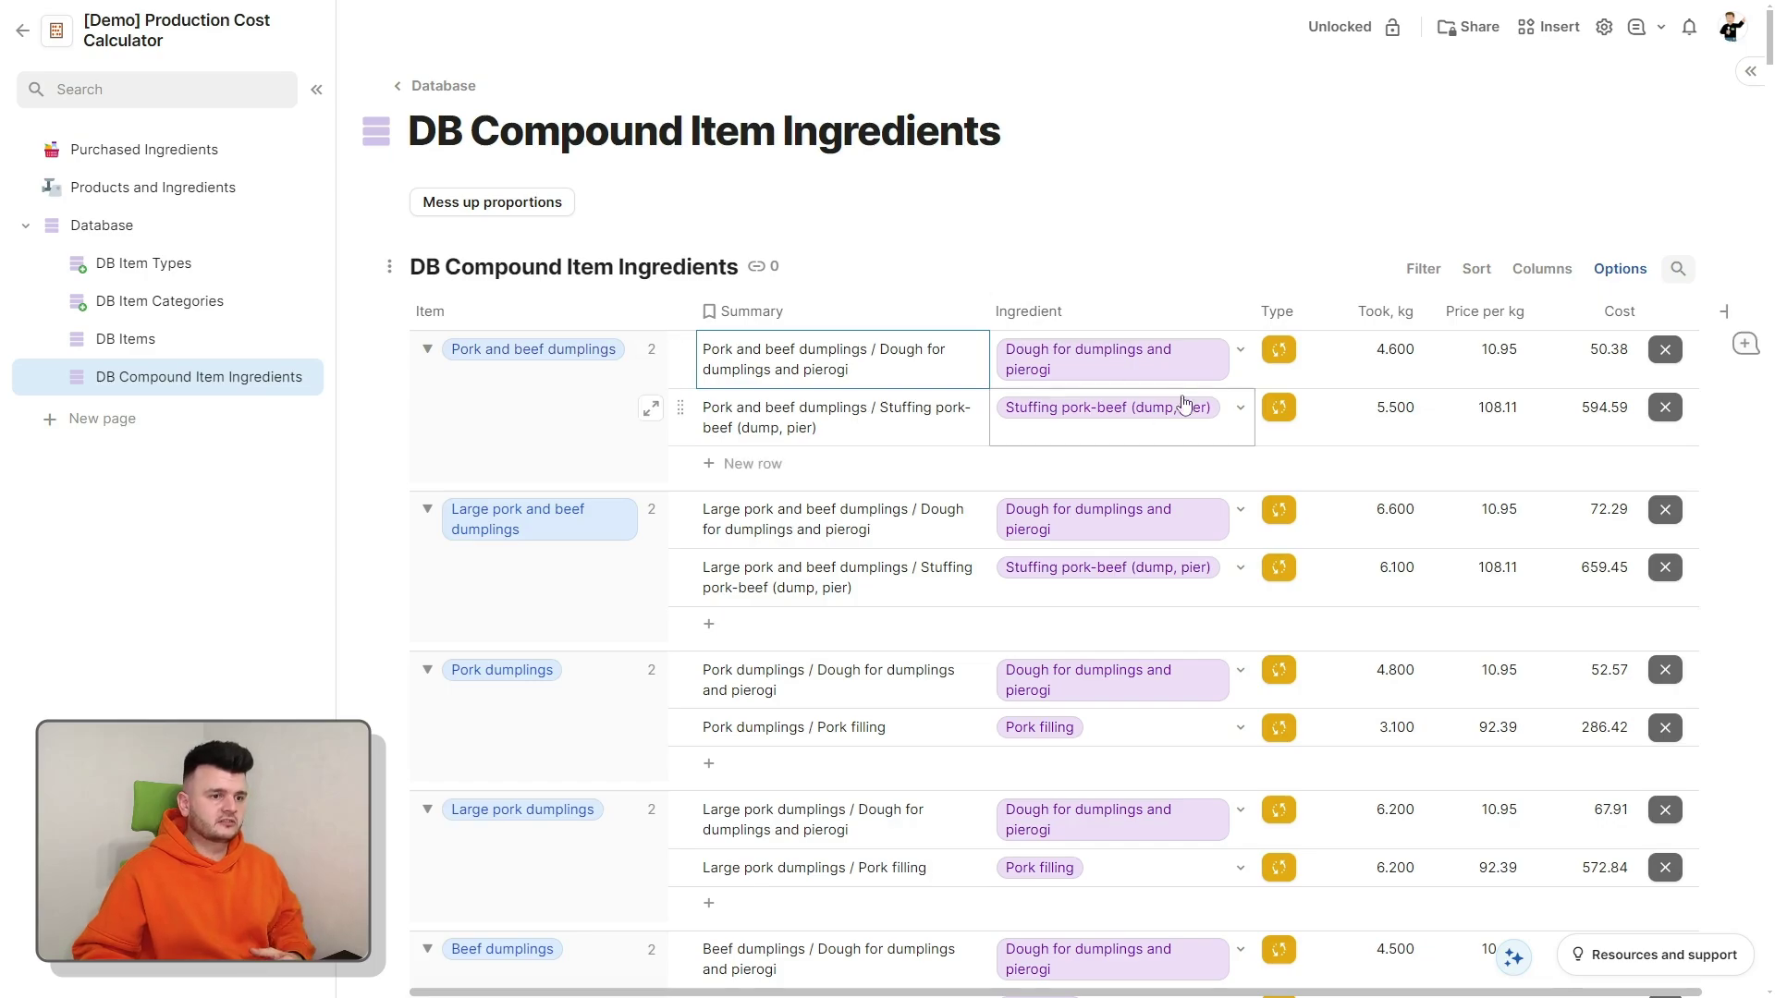
pyautogui.click(617, 430)
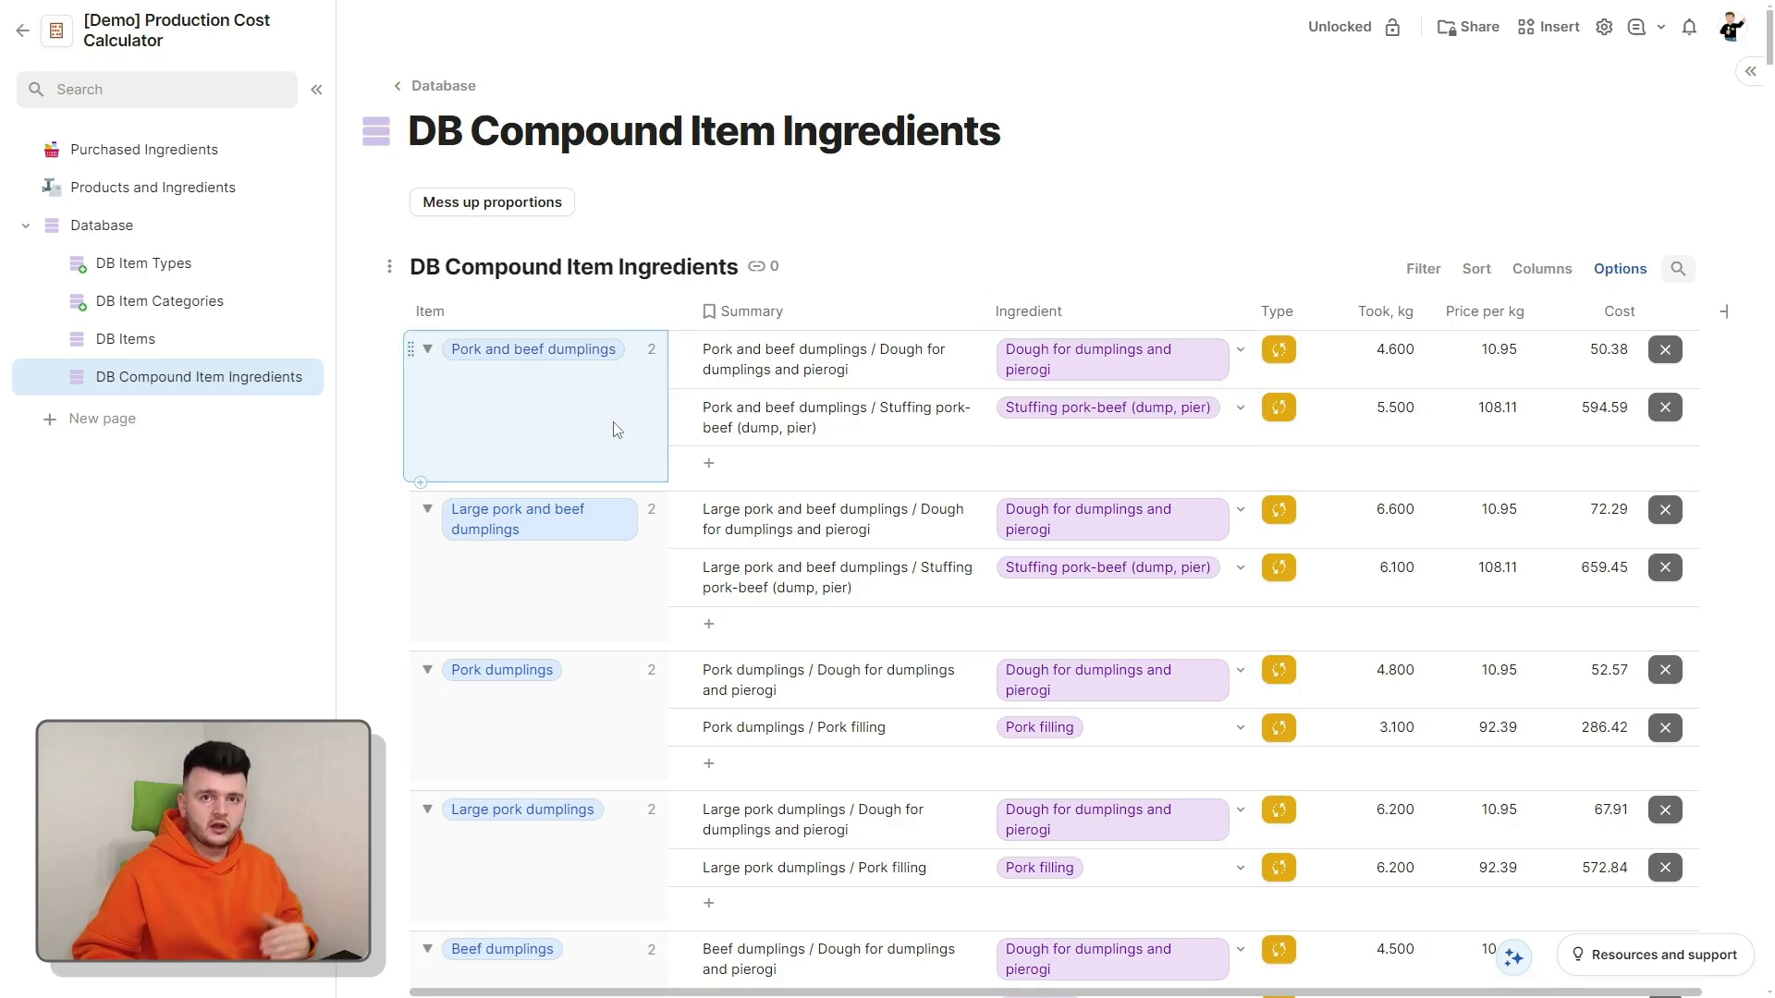
pyautogui.click(1398, 379)
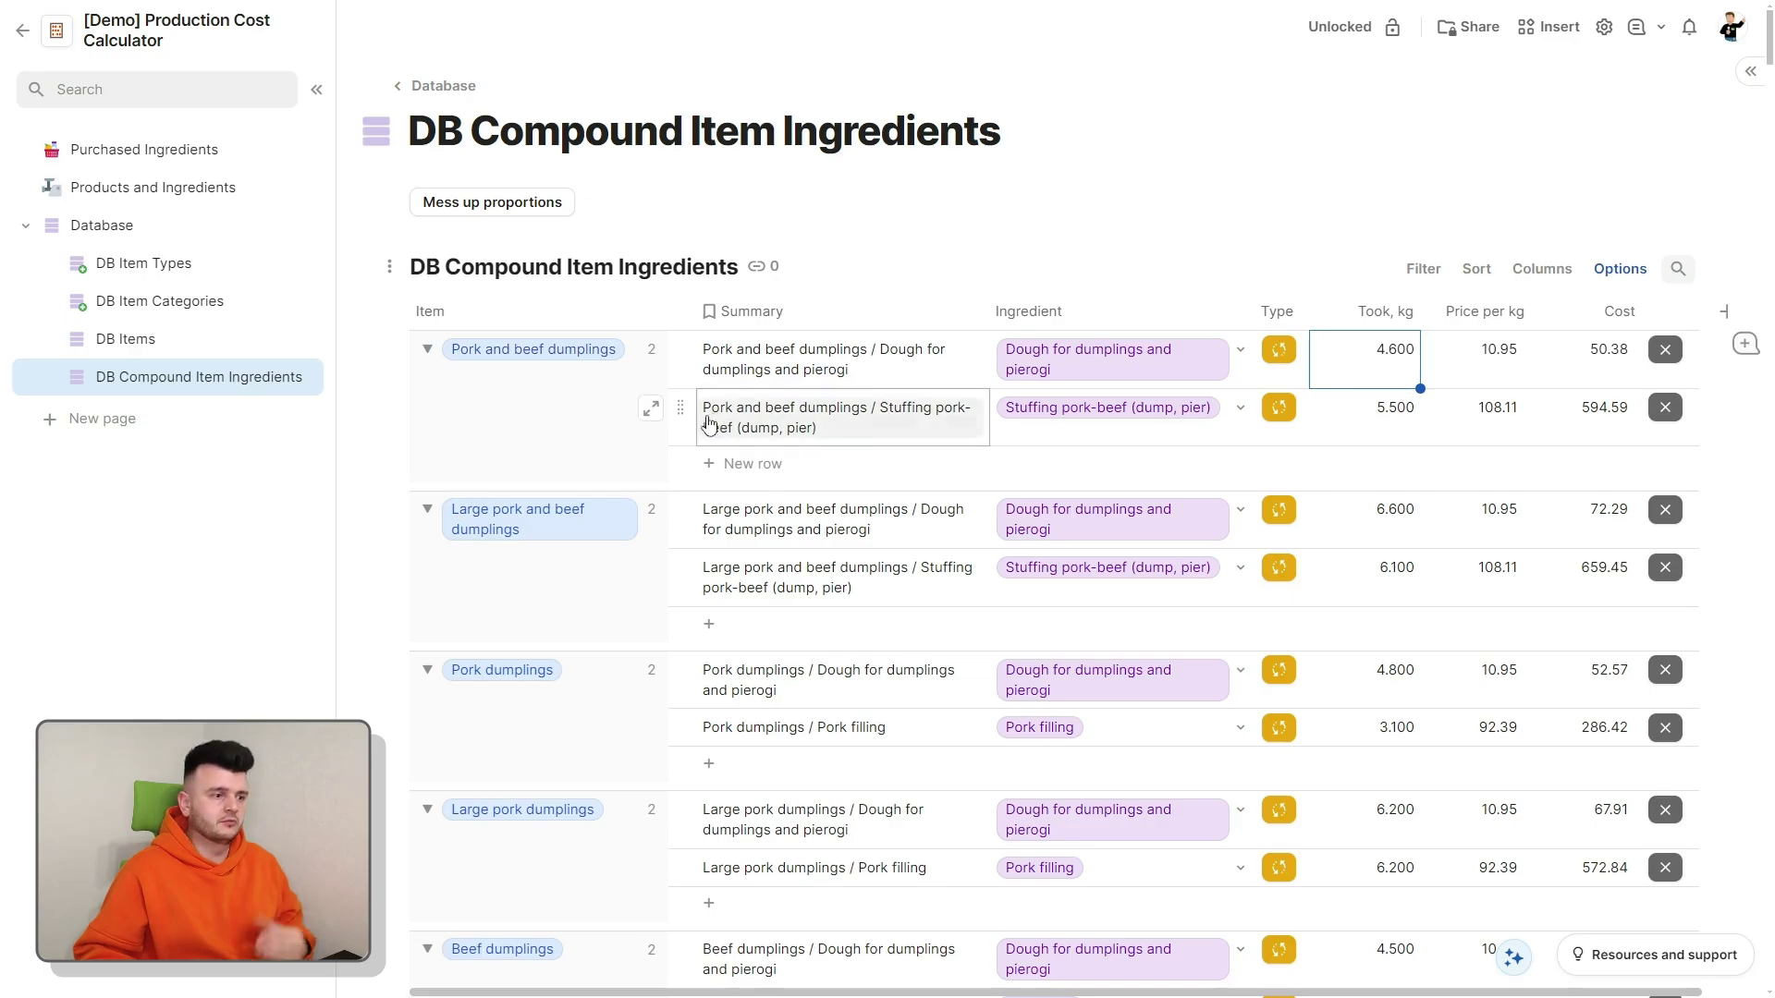
pyautogui.click(532, 421)
# Step: Look through the grouped items and examine the used weights of all ingredients in Grandma's patties in crumbs
pyautogui.scroll(-20, 534, 418)
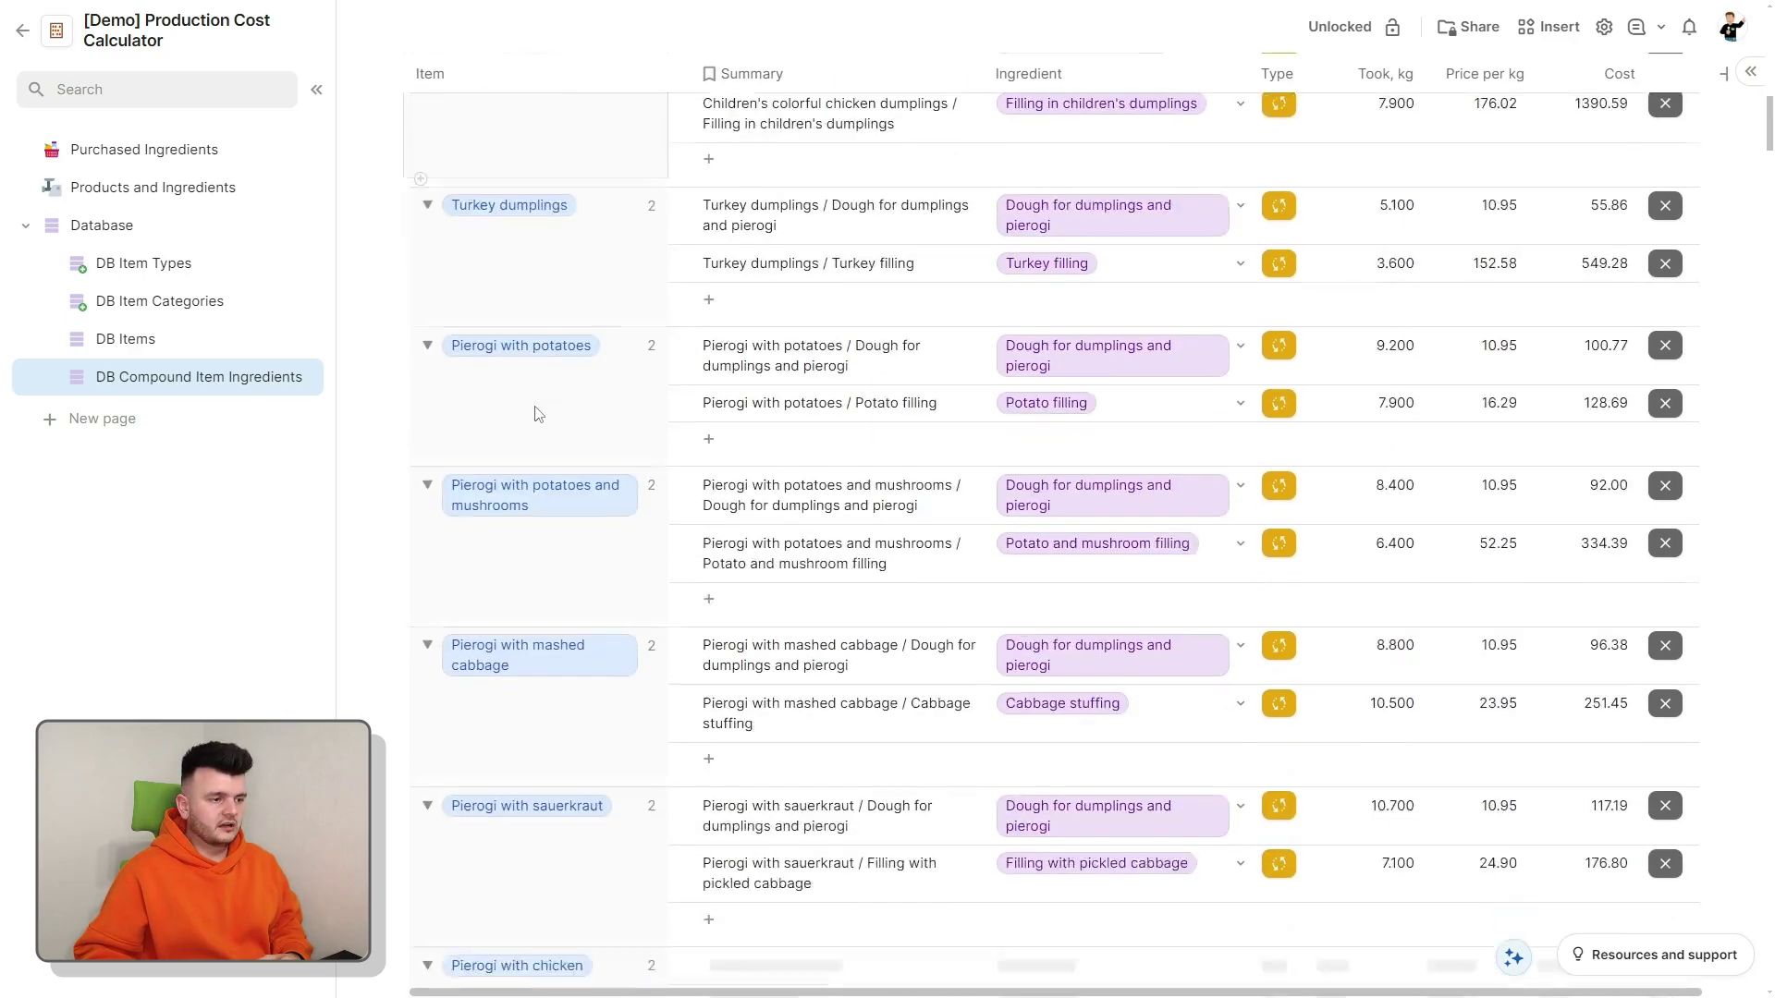
pyautogui.scroll(-20, 539, 414)
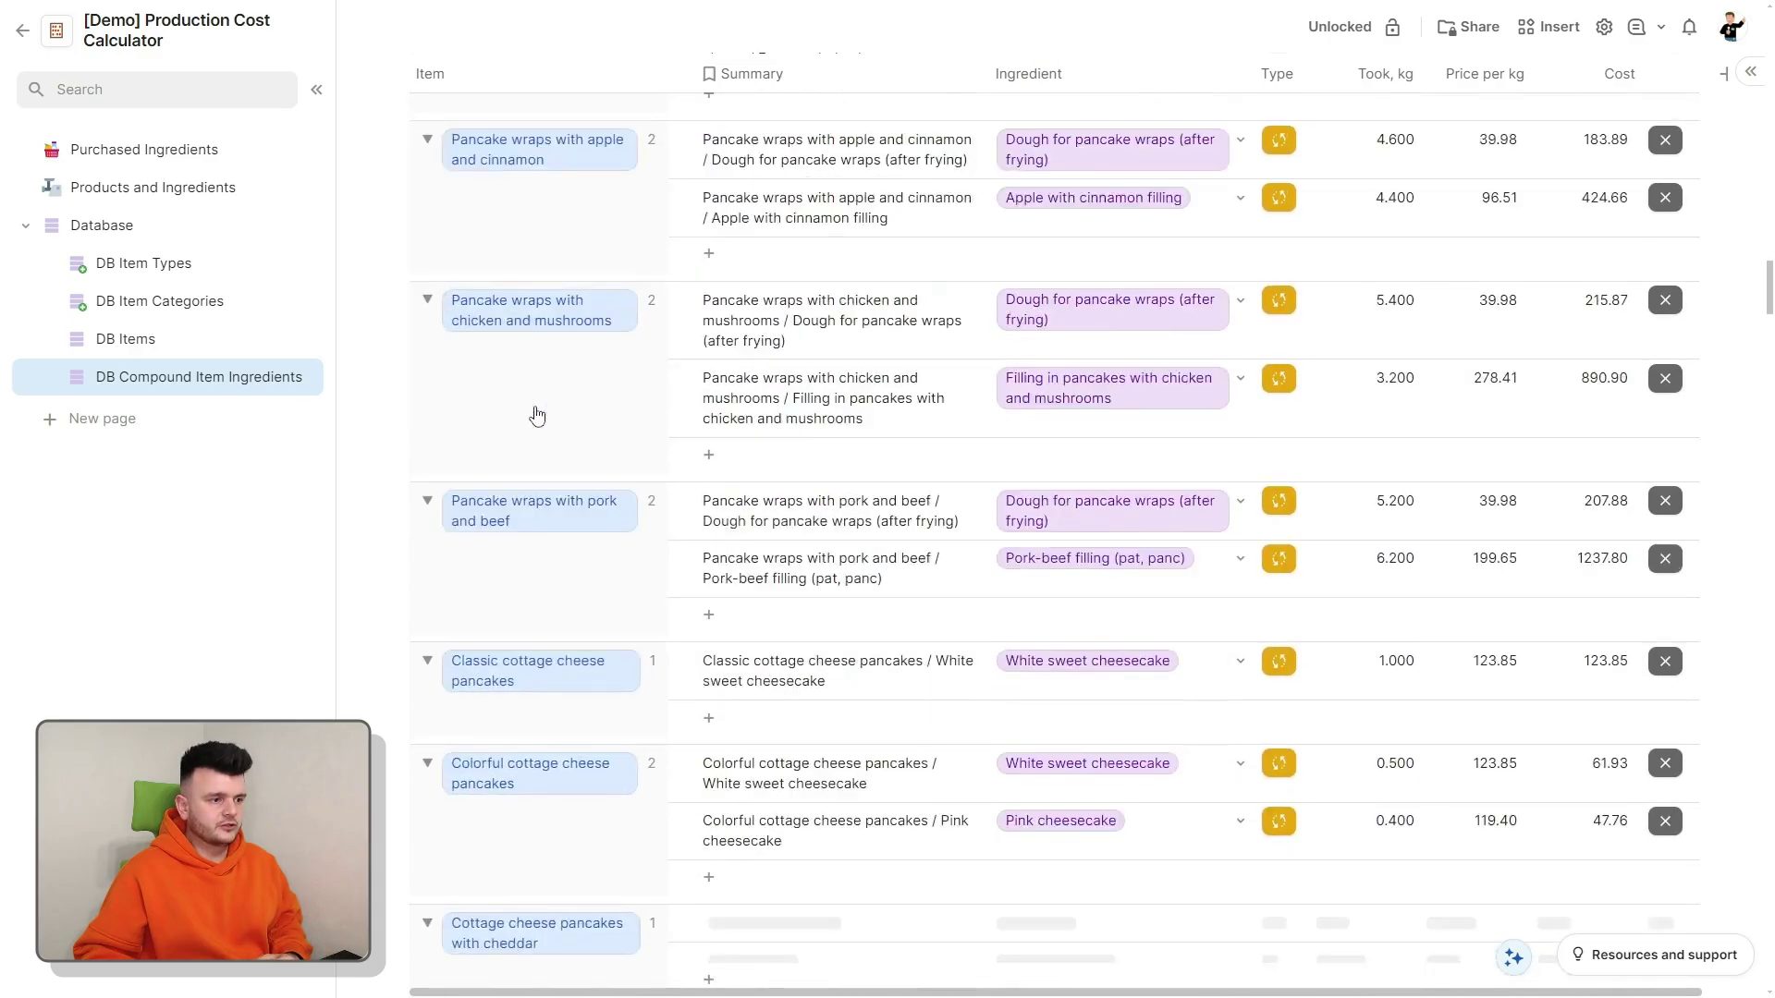
pyautogui.scroll(-10, 539, 414)
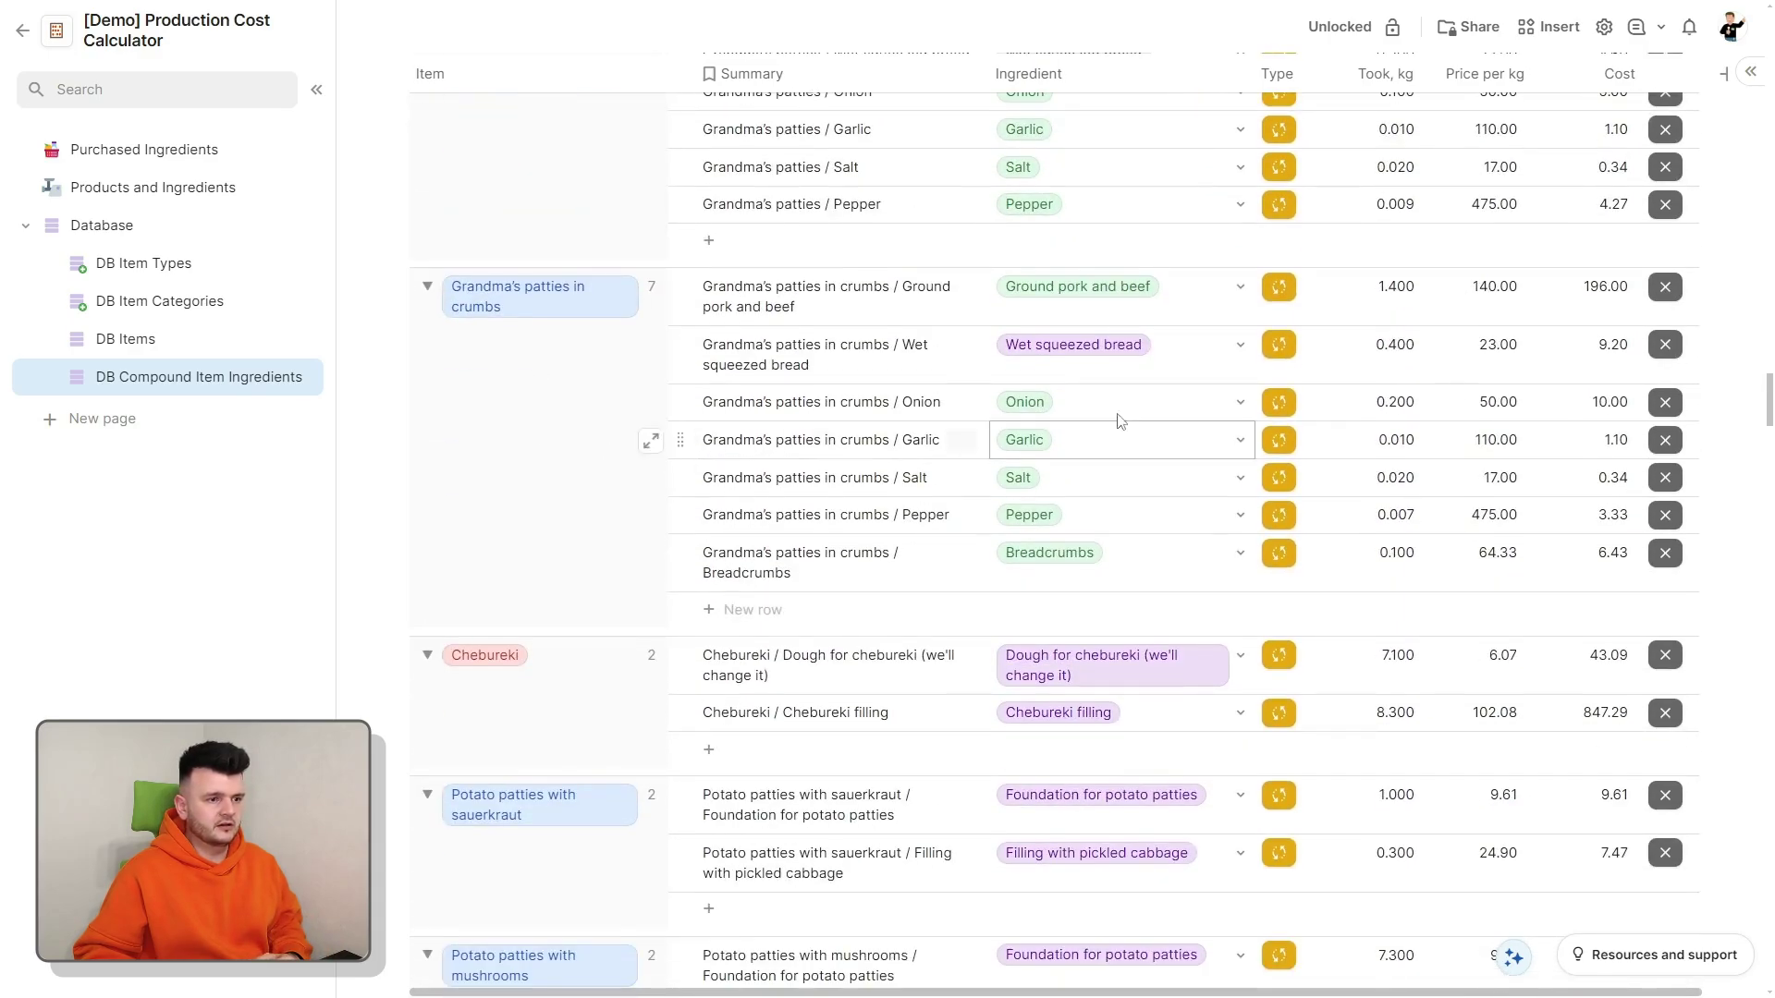
pyautogui.click(699, 292)
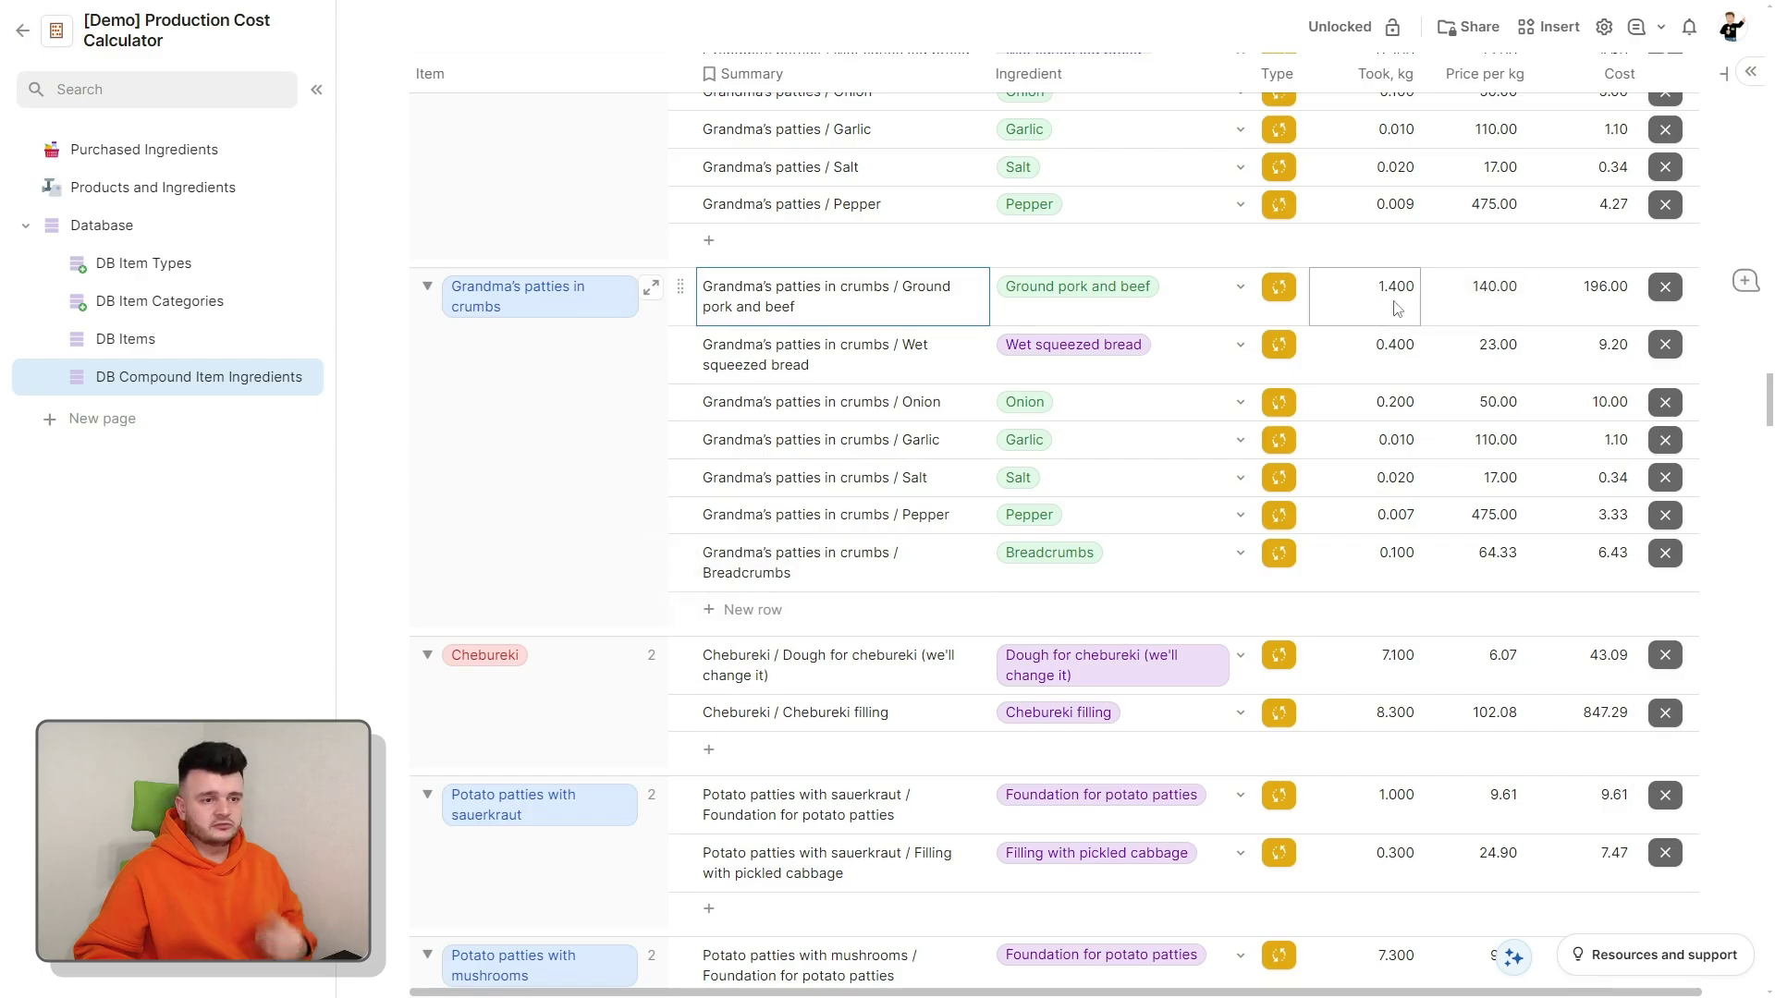
pyautogui.moveTo(1385, 310); pyautogui.dragTo(1389, 576)
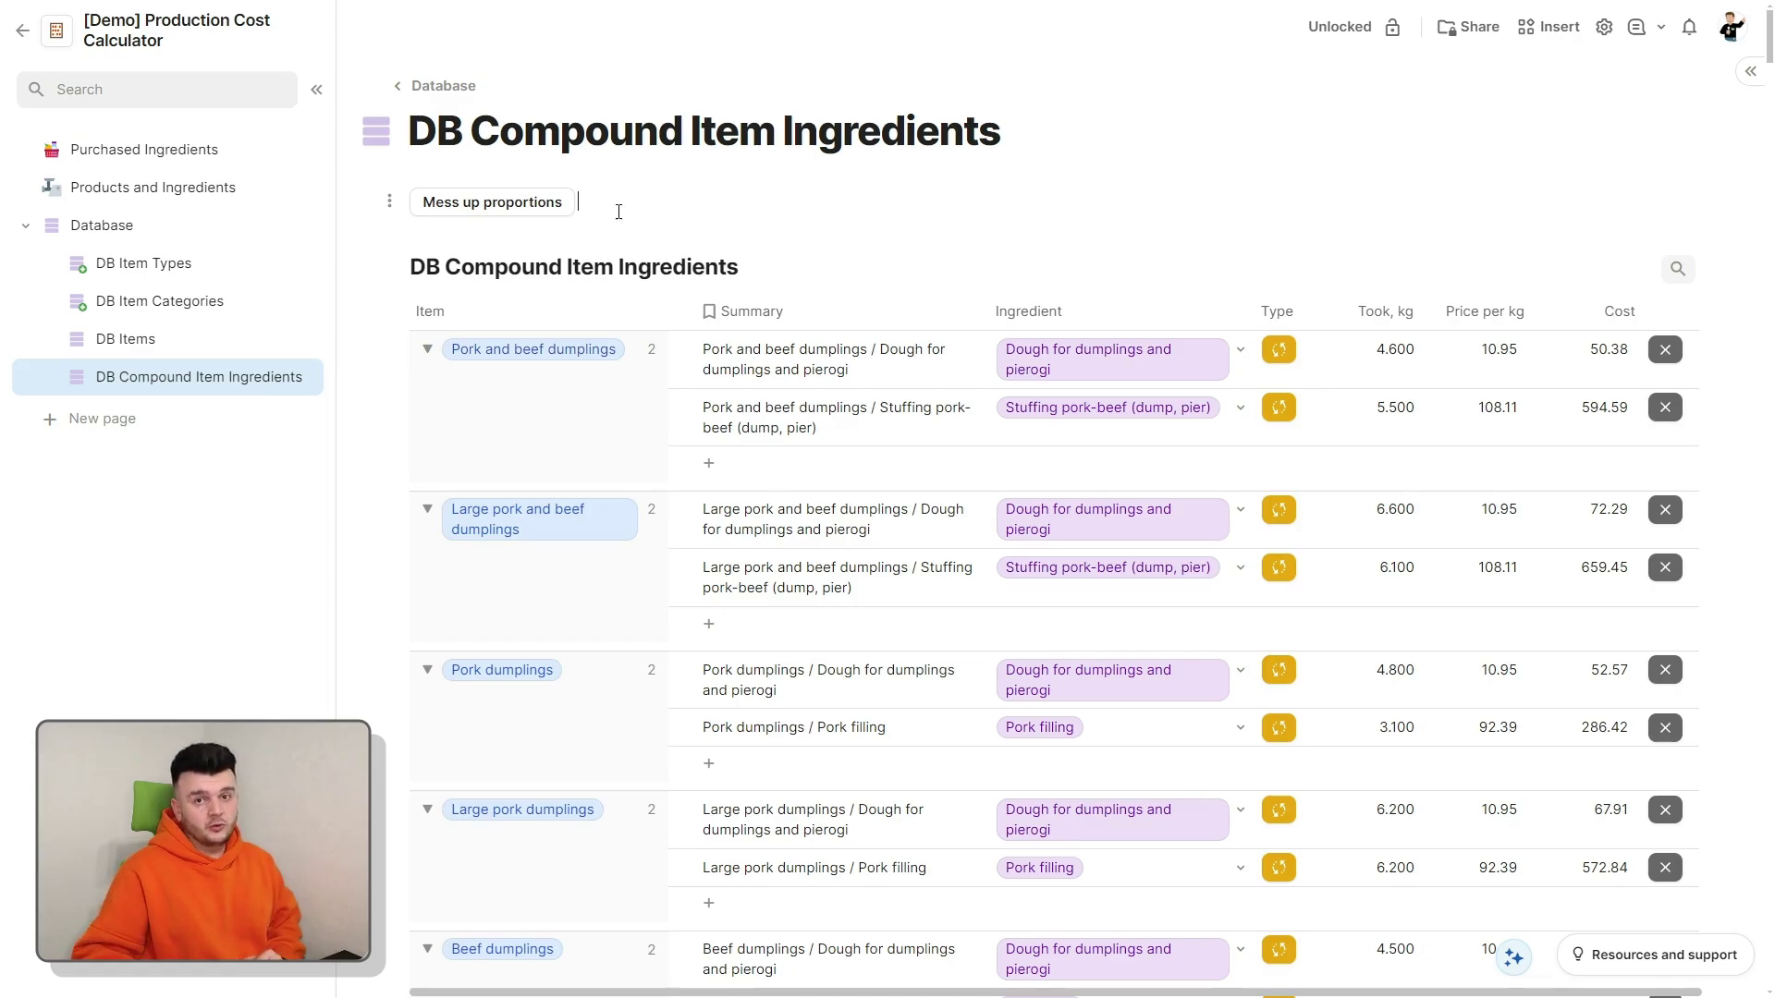
# Step: Read the Mess up proportions button's formula and examine the Took, kg values it modifies
pyautogui.click(476, 205)
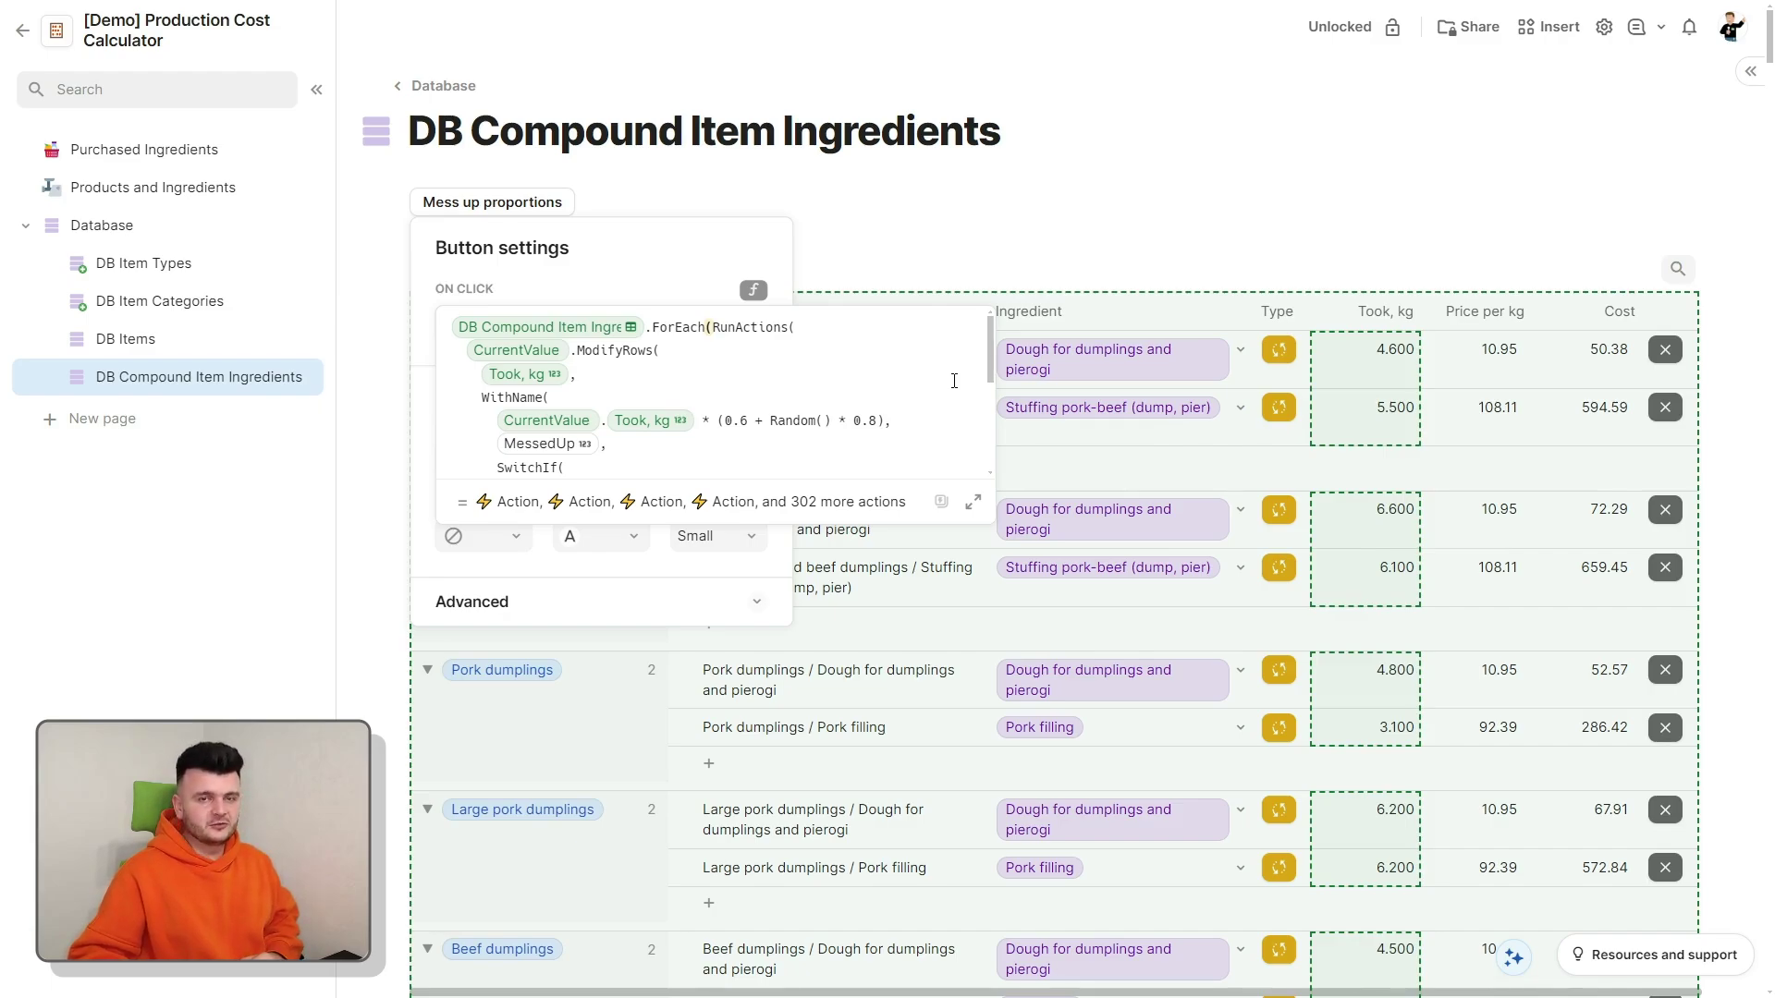
pyautogui.scroll(-5, 954, 381)
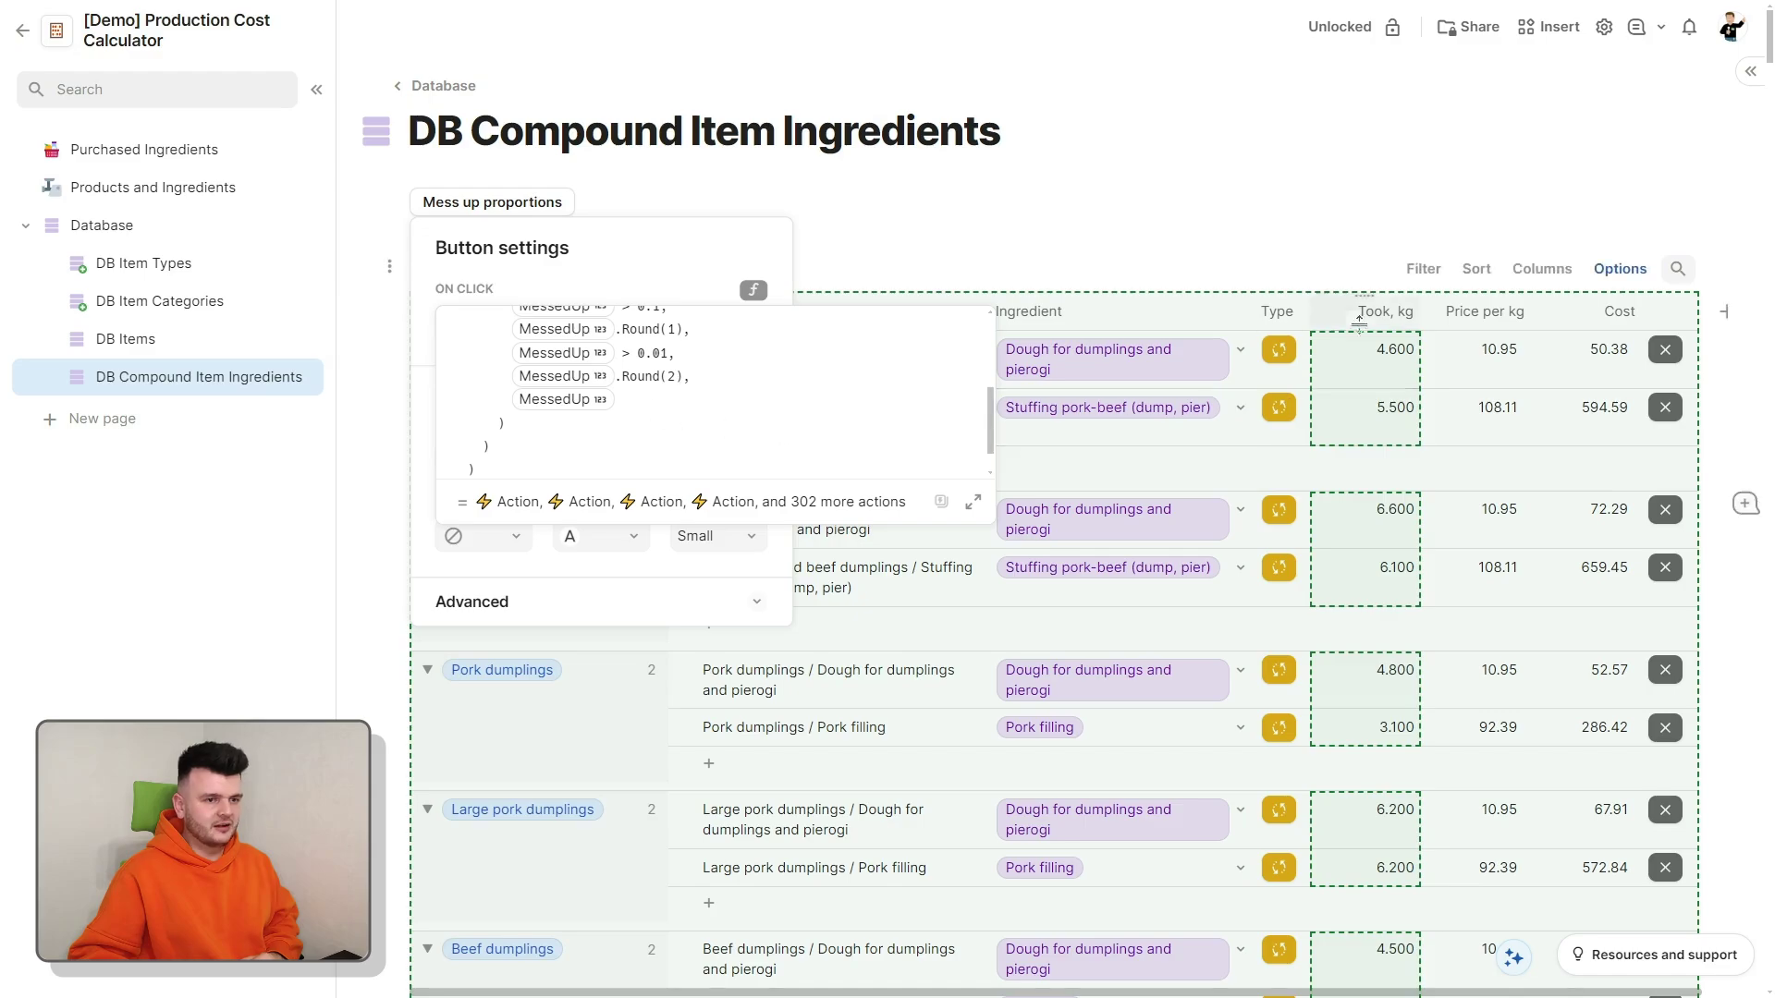
pyautogui.click(1376, 375)
pyautogui.scroll(-10, 1350, 518)
pyautogui.moveTo(1365, 490); pyautogui.dragTo(1337, 637)
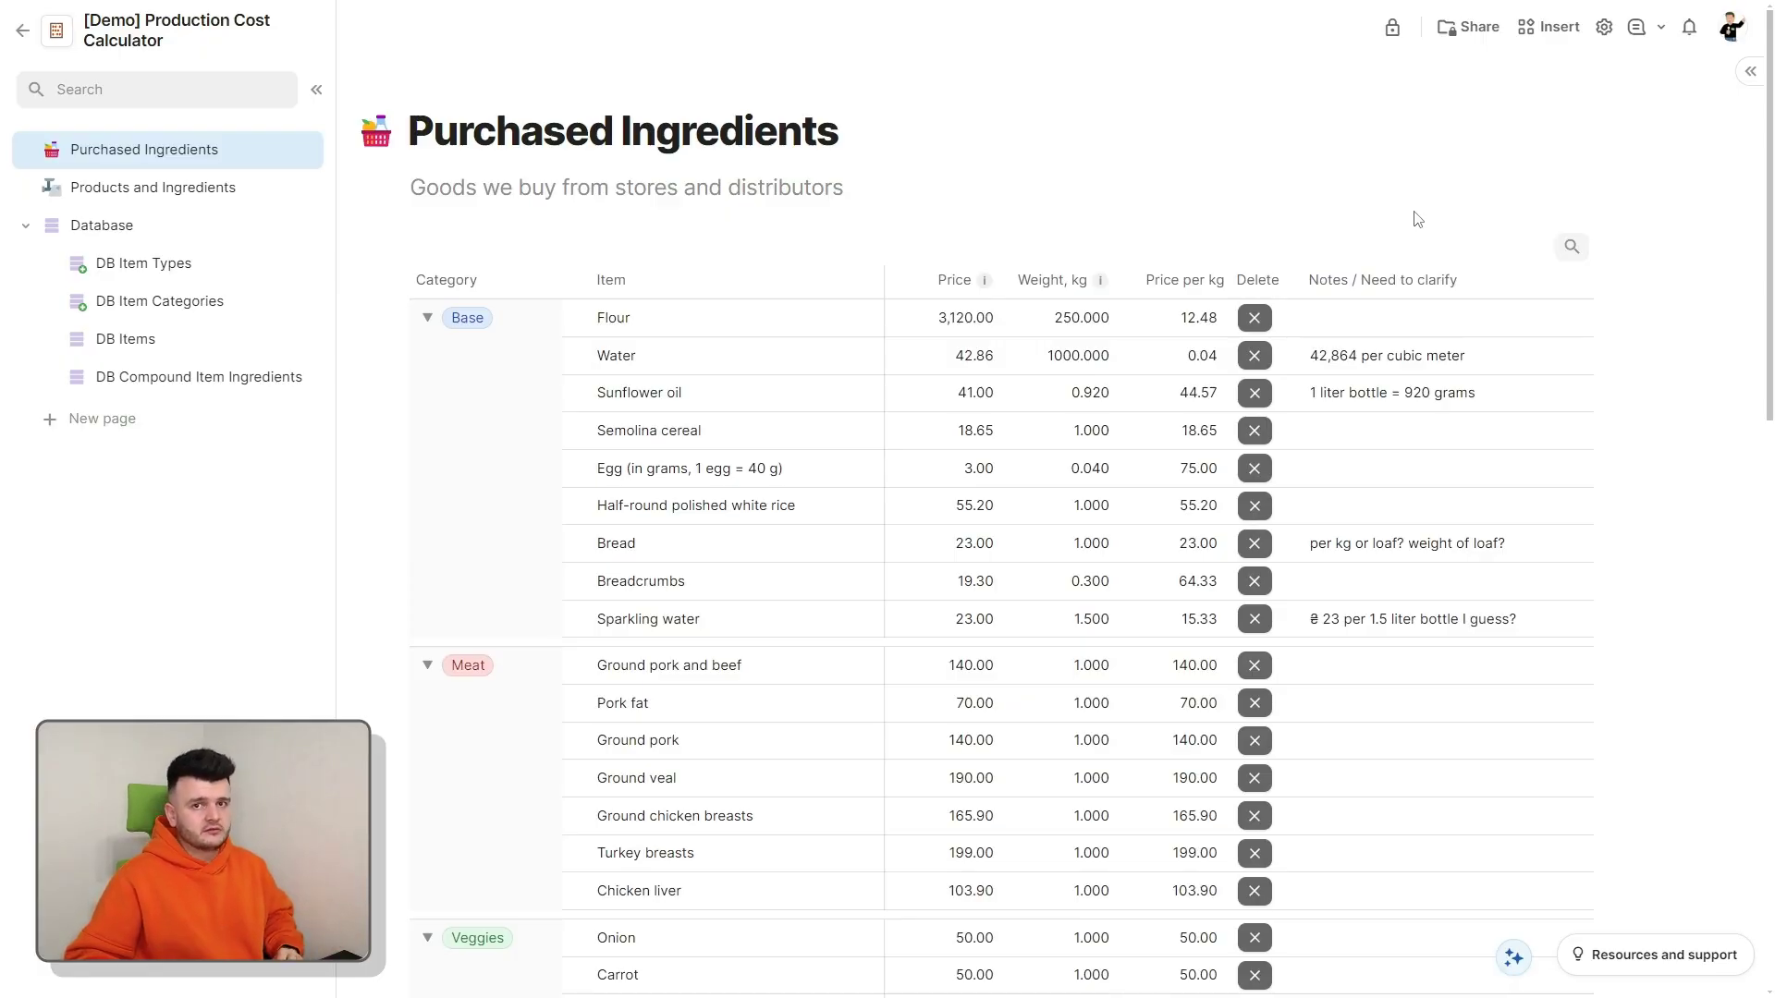
# Step: Look through the Purchased Ingredients table and check Flour's price, weight and price per kg
pyautogui.scroll(-6, 1491, 120)
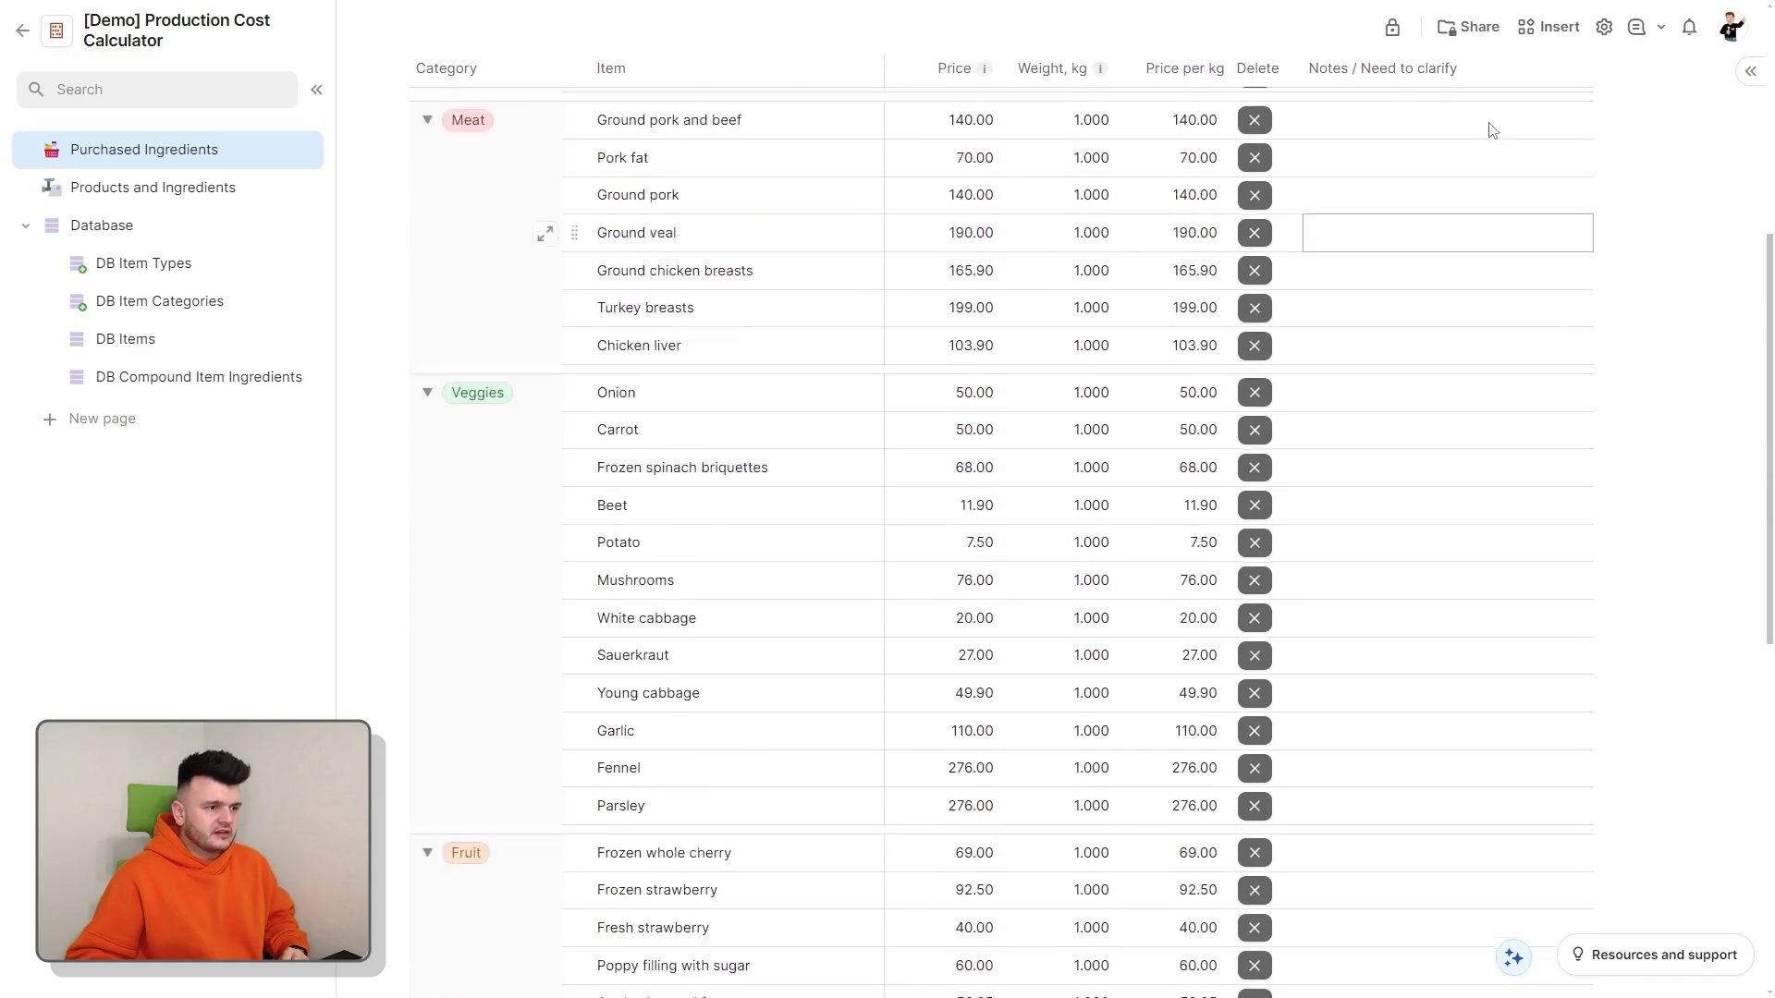
pyautogui.scroll(6, 1490, 123)
pyautogui.click(962, 318)
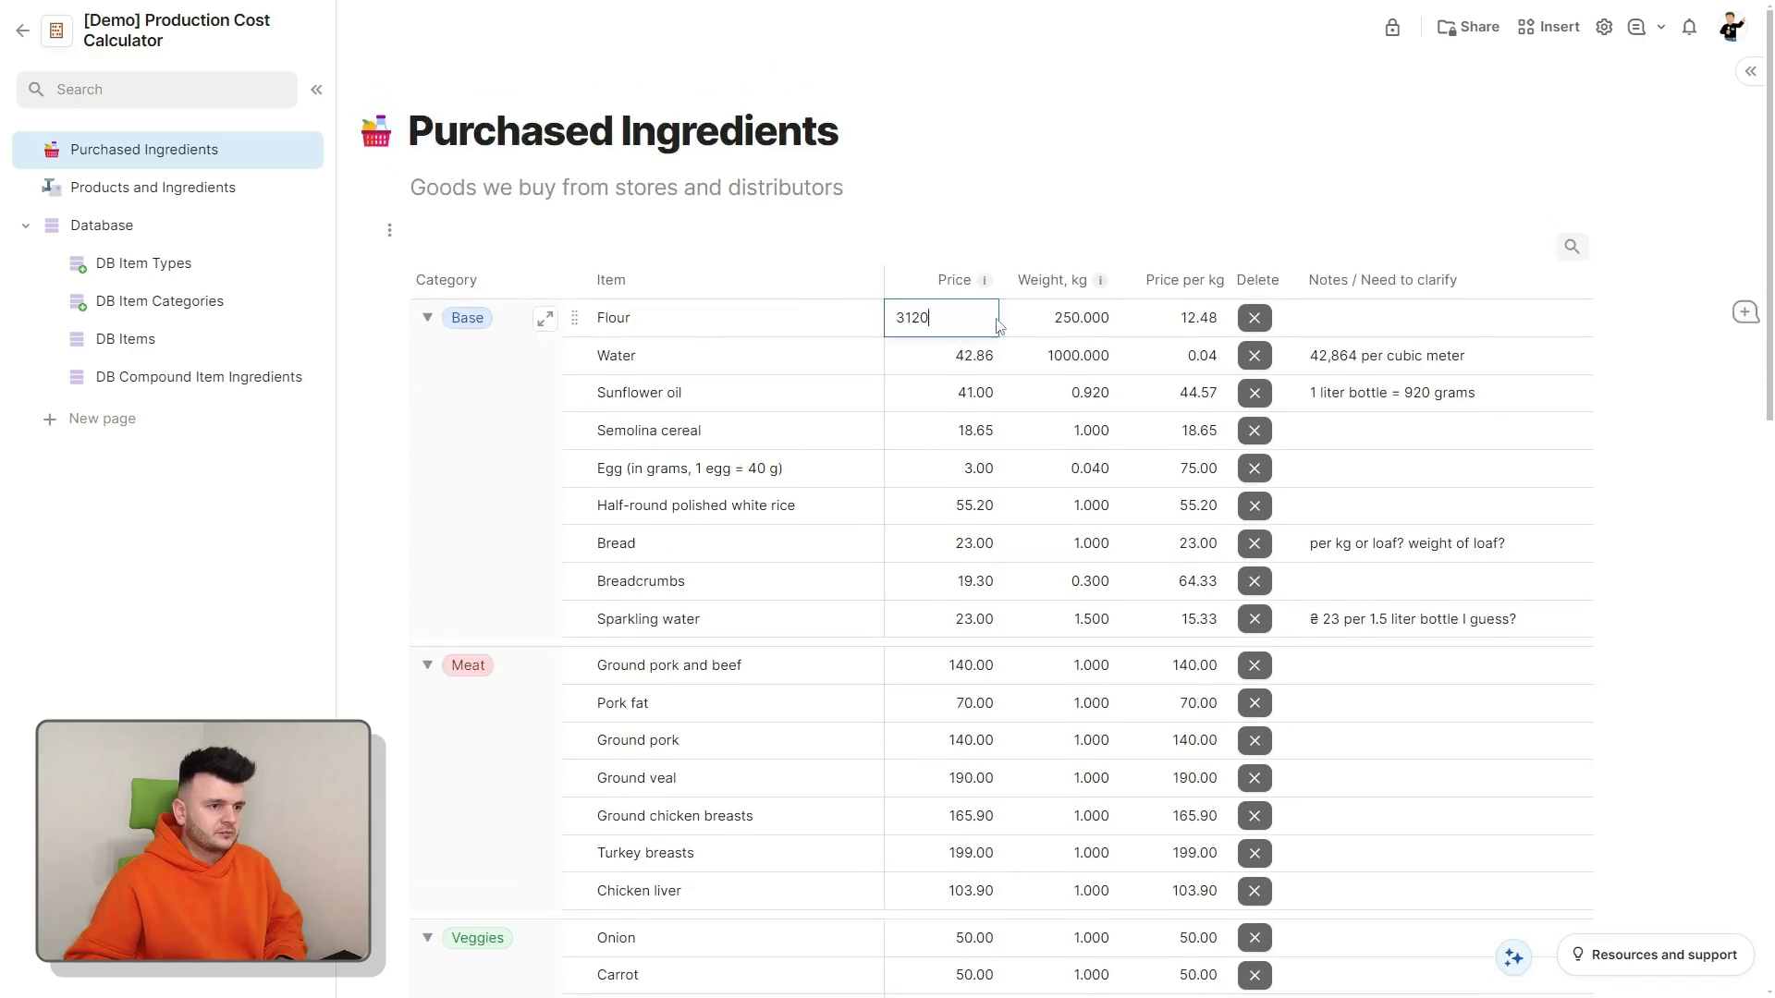
pyautogui.click(1073, 323)
pyautogui.click(1192, 319)
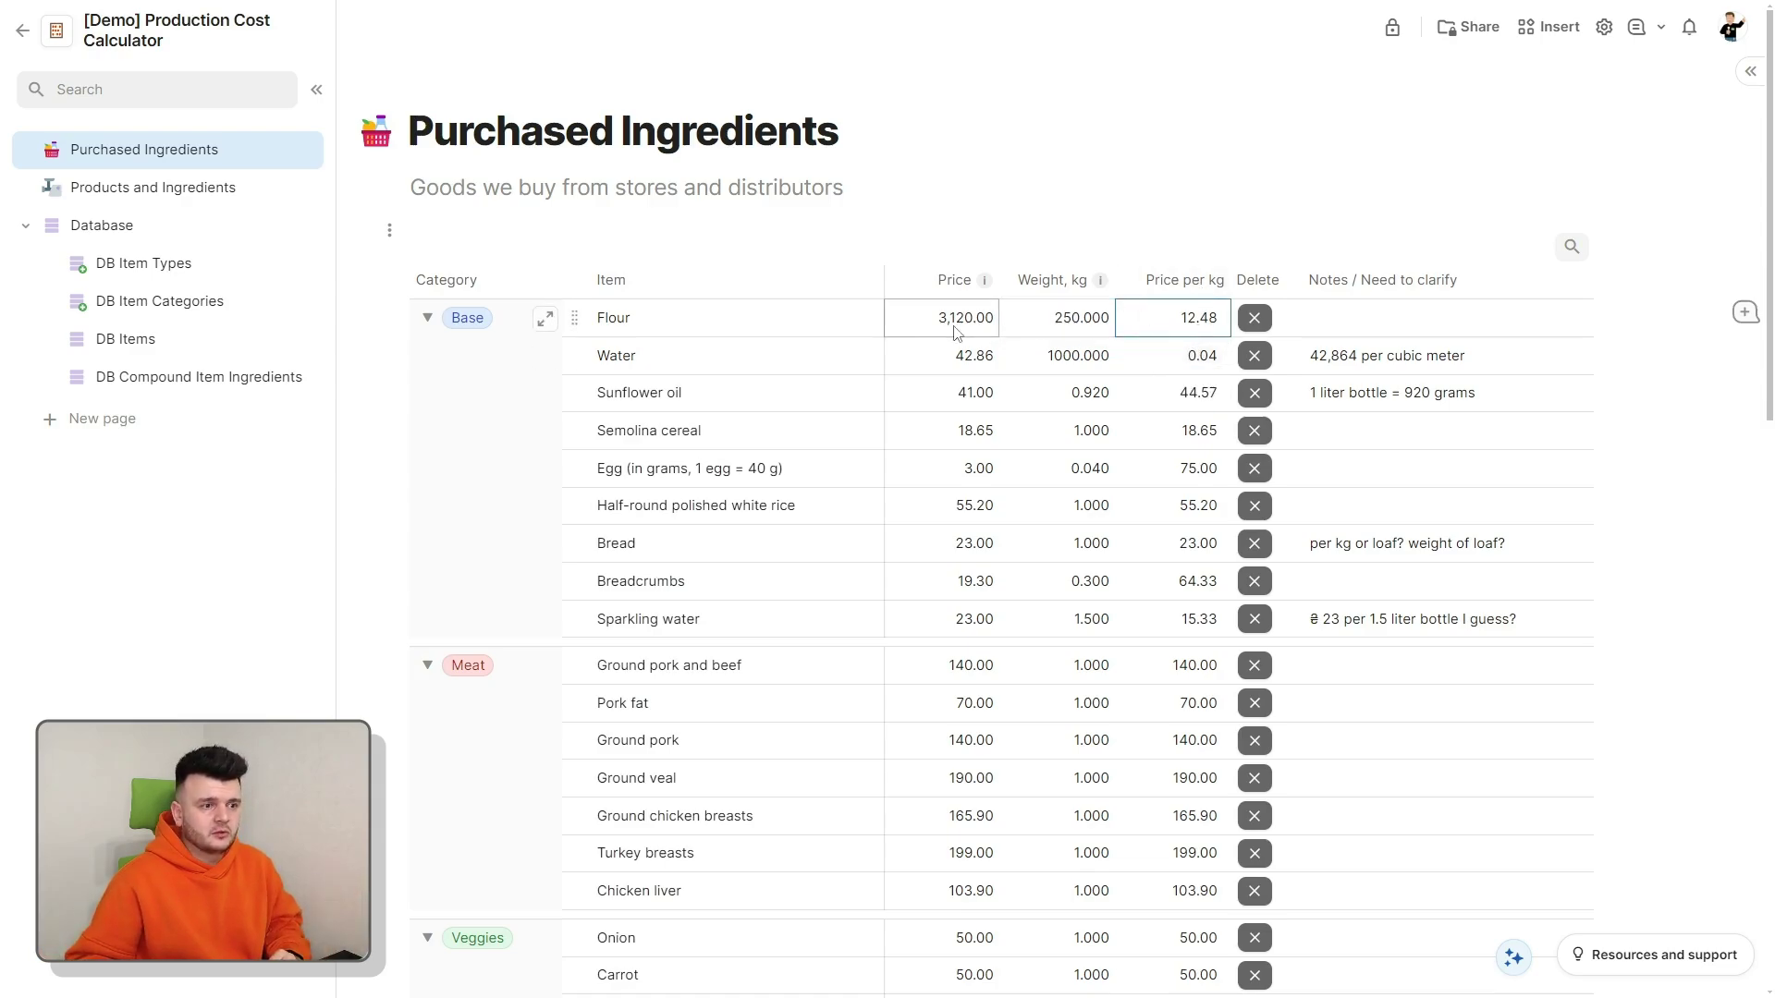
# Step: Clear the price and weight values of Flour and Water, and undo the deletion
pyautogui.moveTo(952, 318); pyautogui.dragTo(1063, 359)
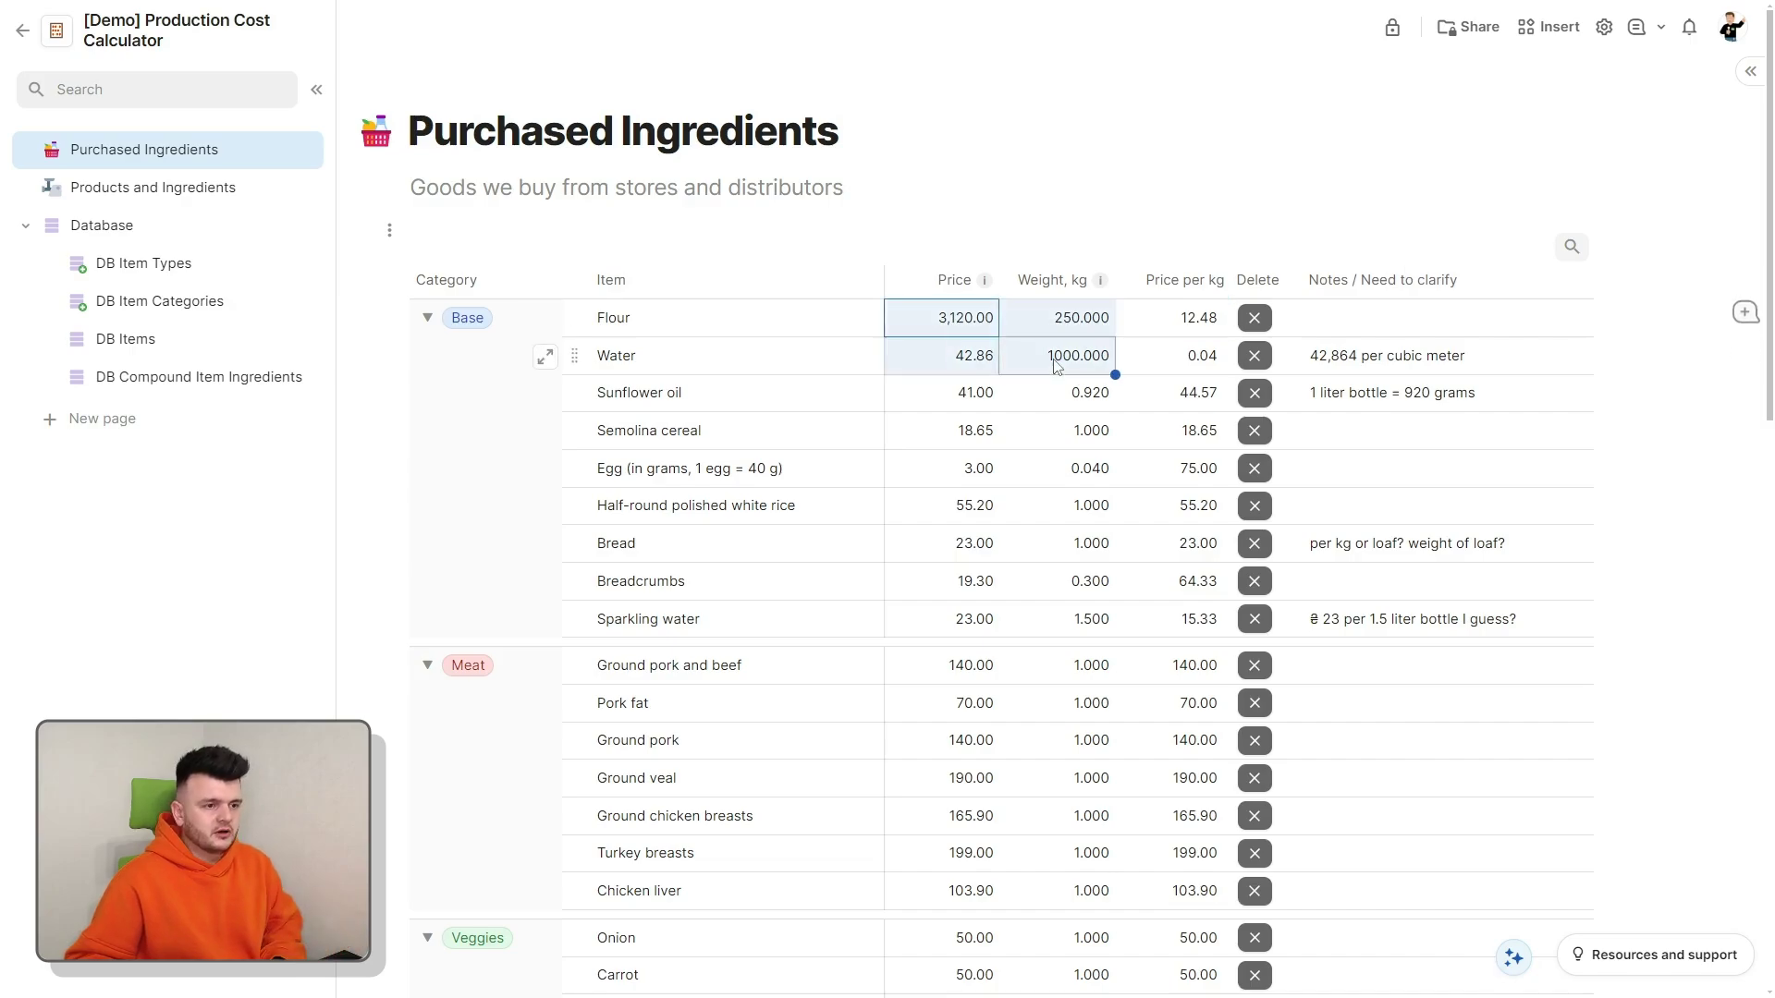
pyautogui.press('Delete')
pyautogui.click(1162, 405)
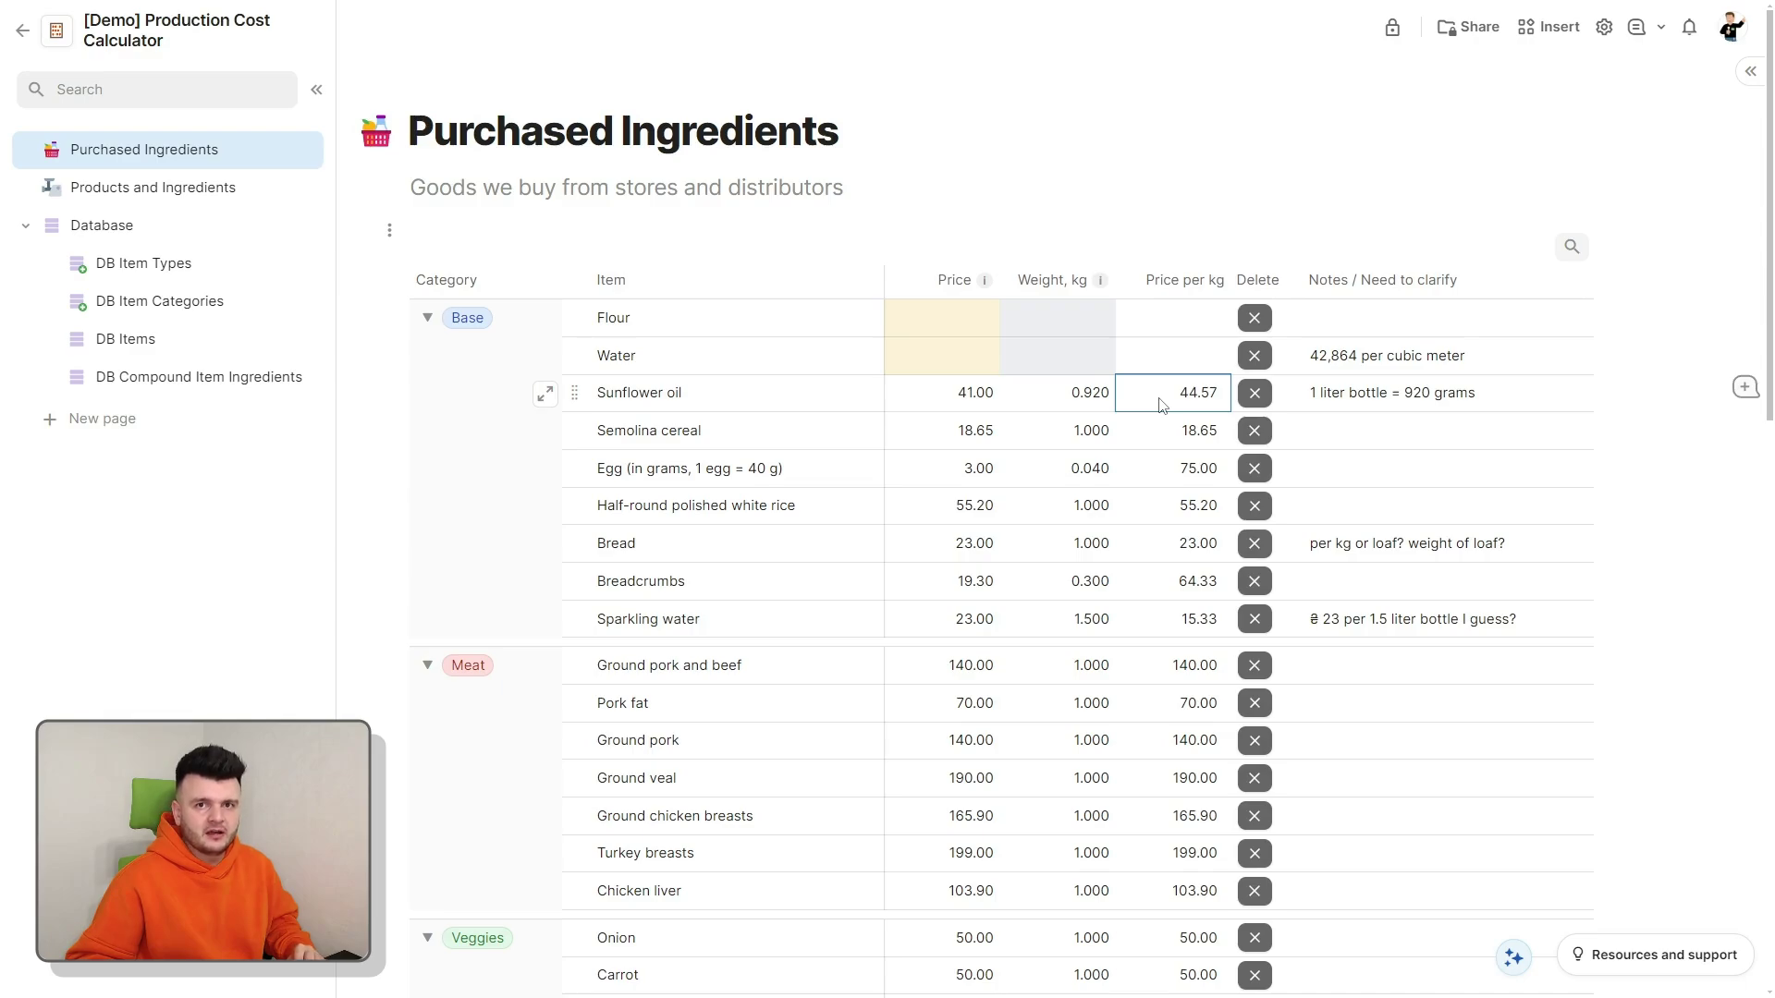
pyautogui.hotkey('ctrl', 'z')
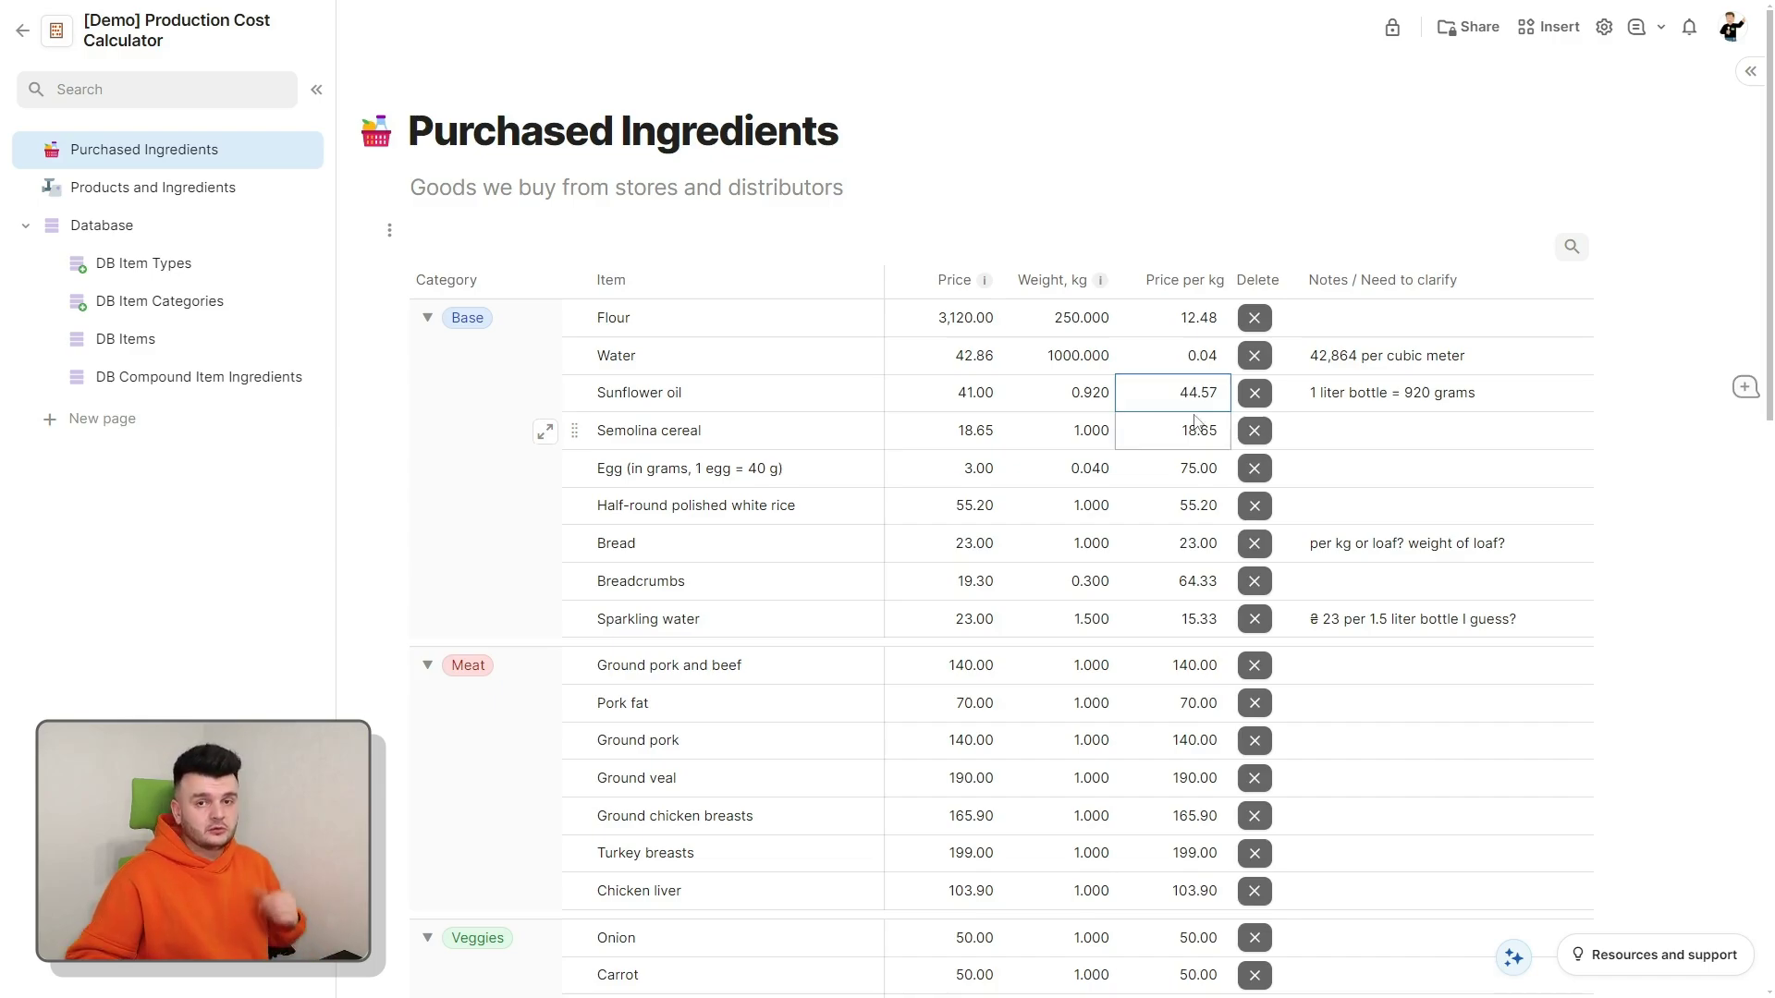
# Step: Open the Products and Ingredients page at 90% zoom with the page list collapsed
pyautogui.click(190, 200)
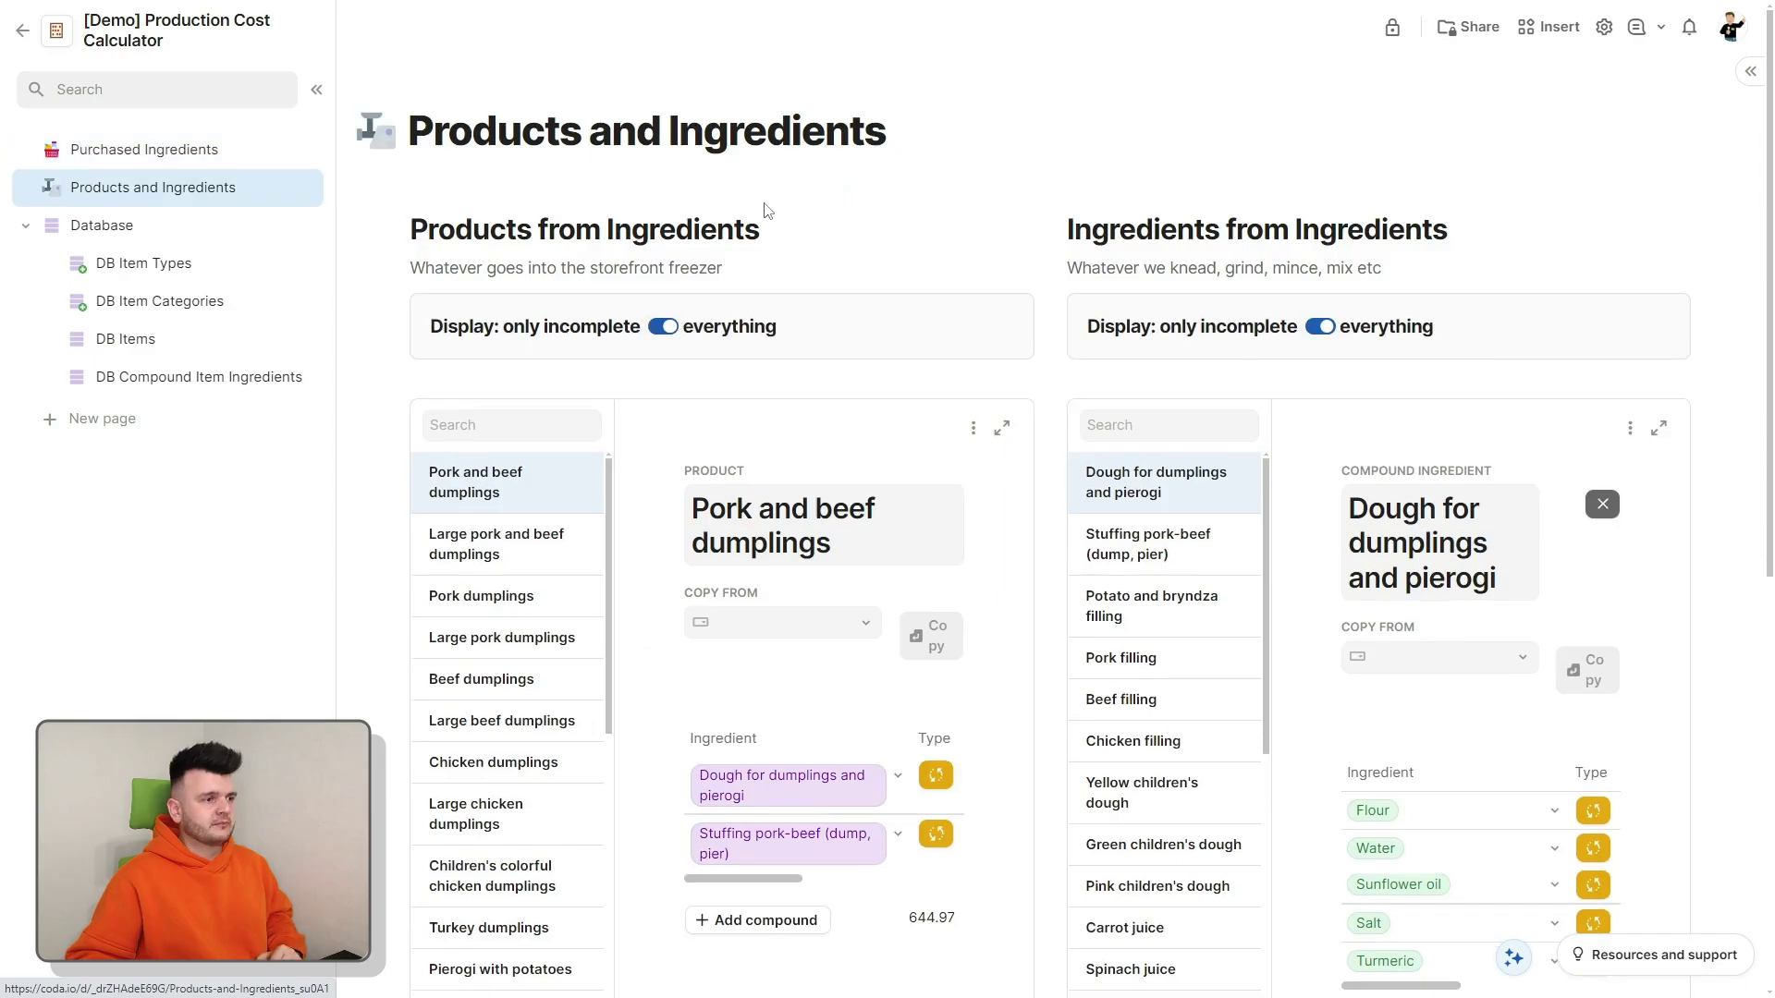
pyautogui.hotkey('ctrl', '-')
pyautogui.hotkey('ctrl', '-')
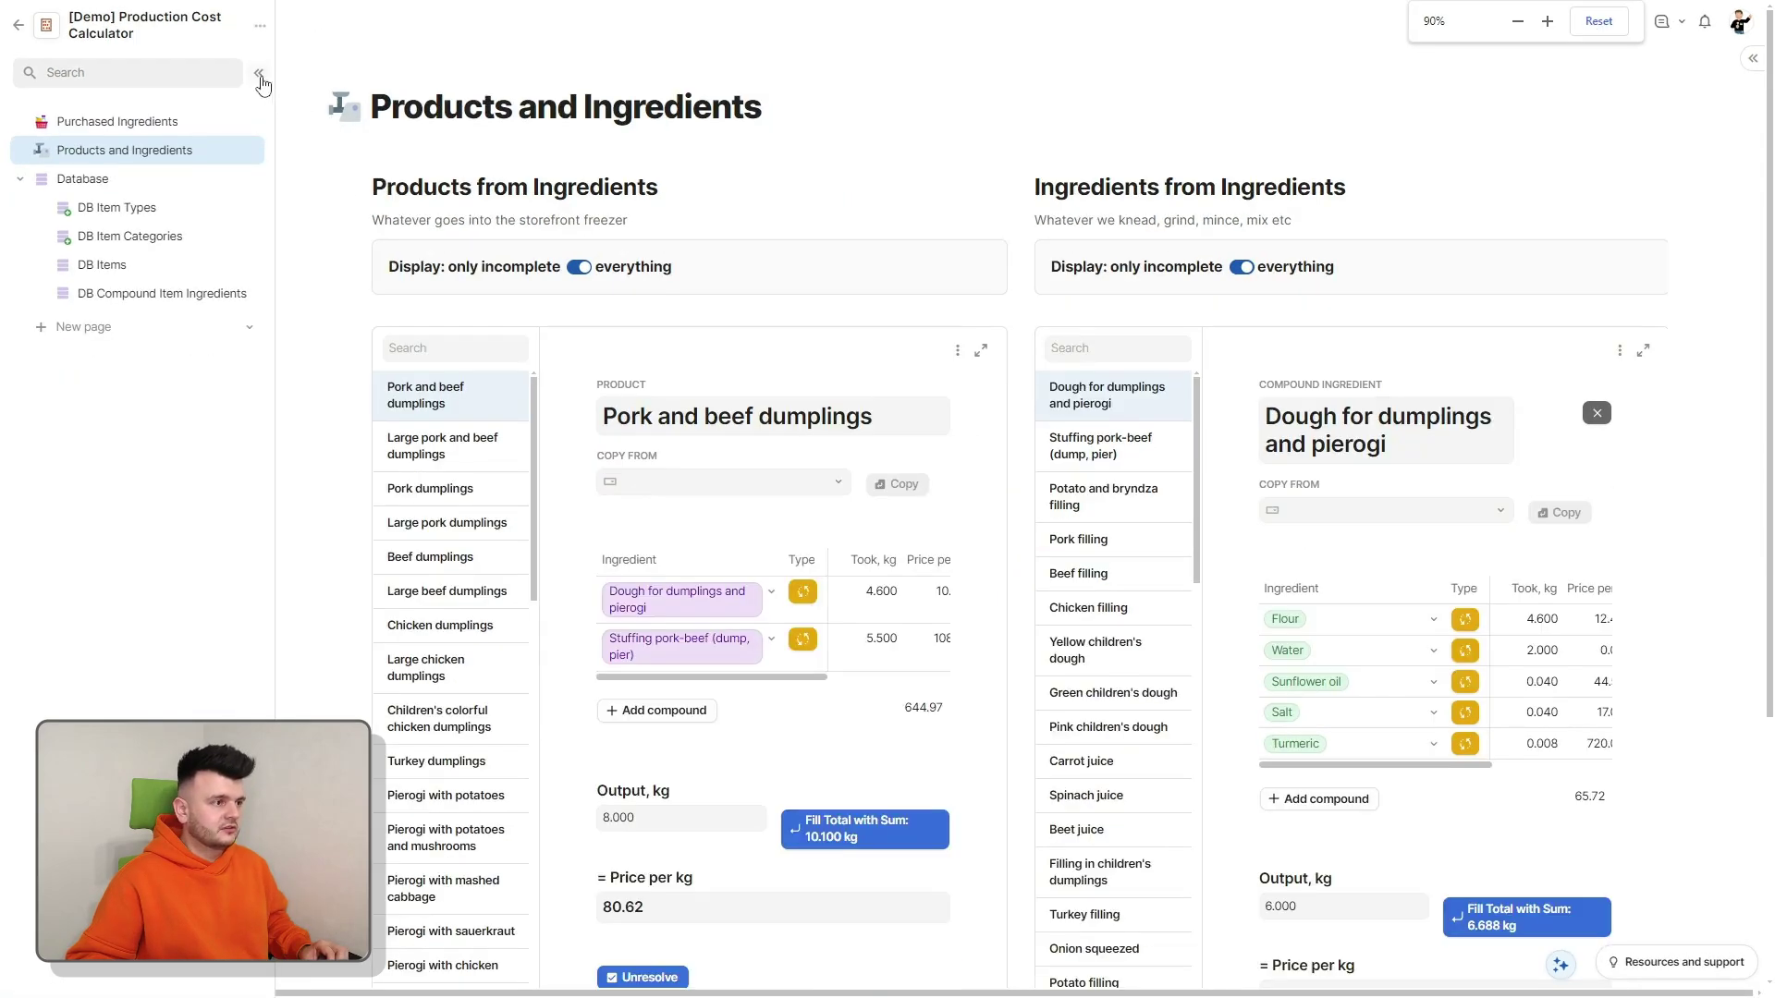
pyautogui.click(262, 83)
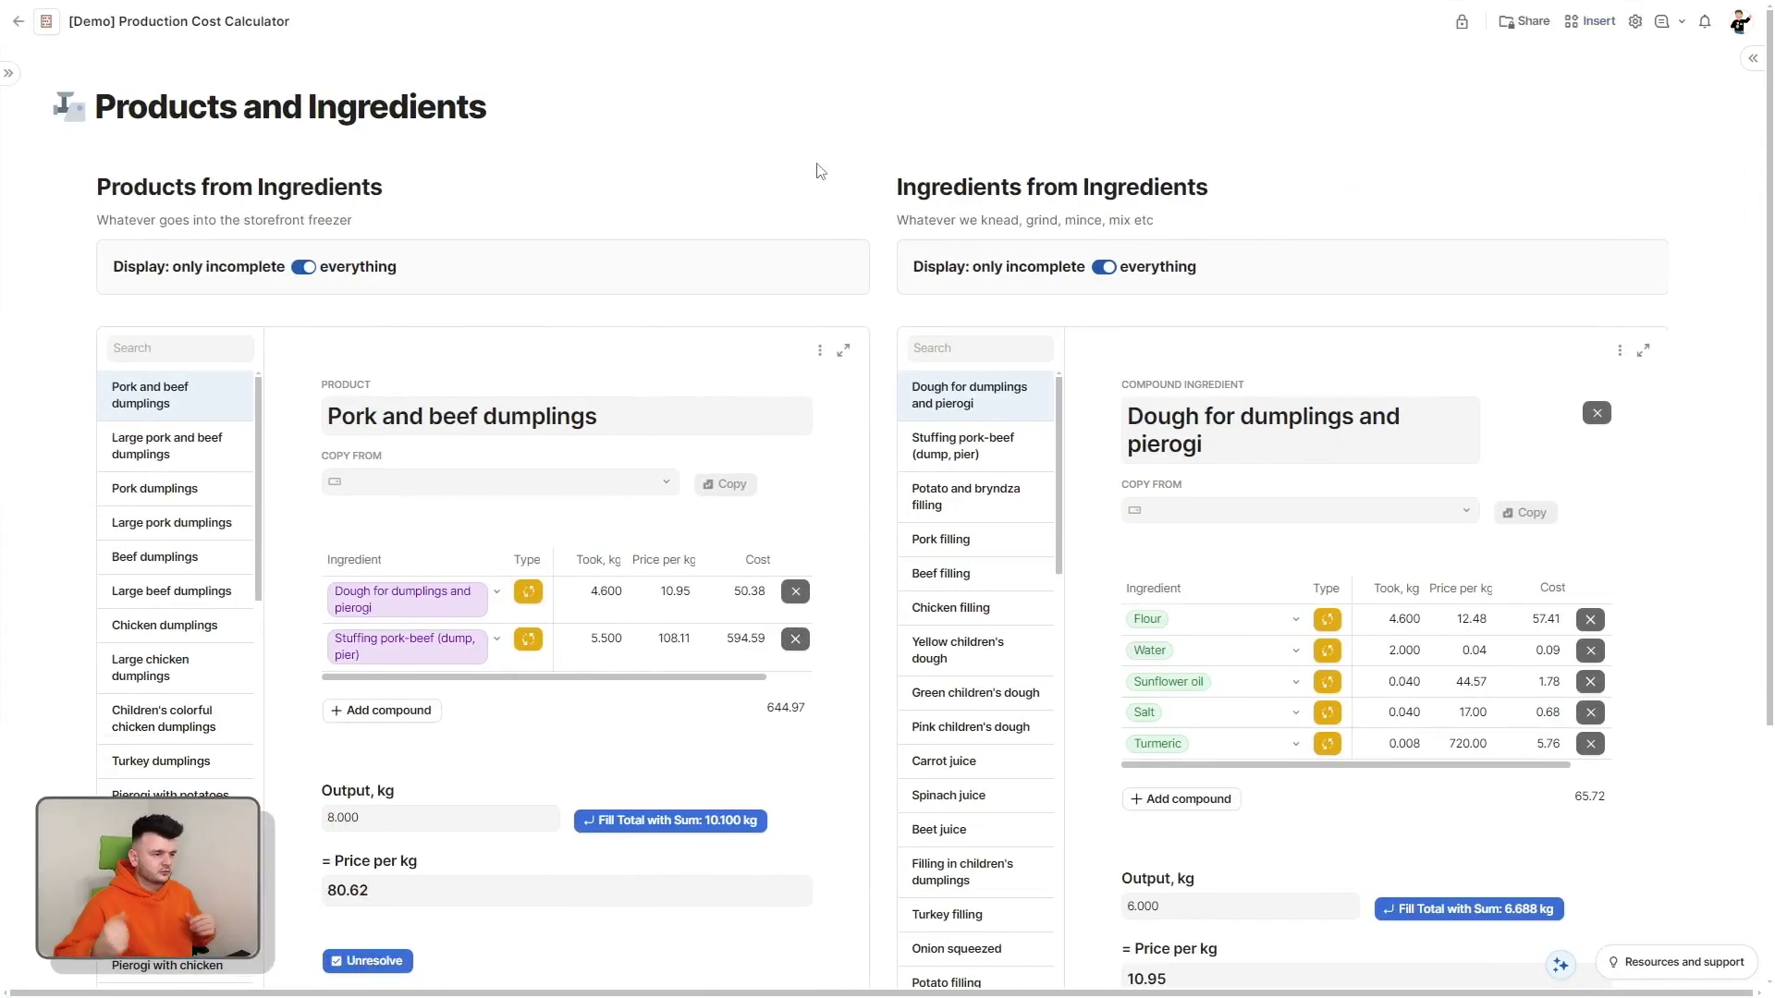
# Step: Browse the products list and the Yellow children's dough compound ingredient, and switch to Poster to view its Preparations page
pyautogui.scroll(-1, 1728, 162)
pyautogui.scroll(-1, 1727, 162)
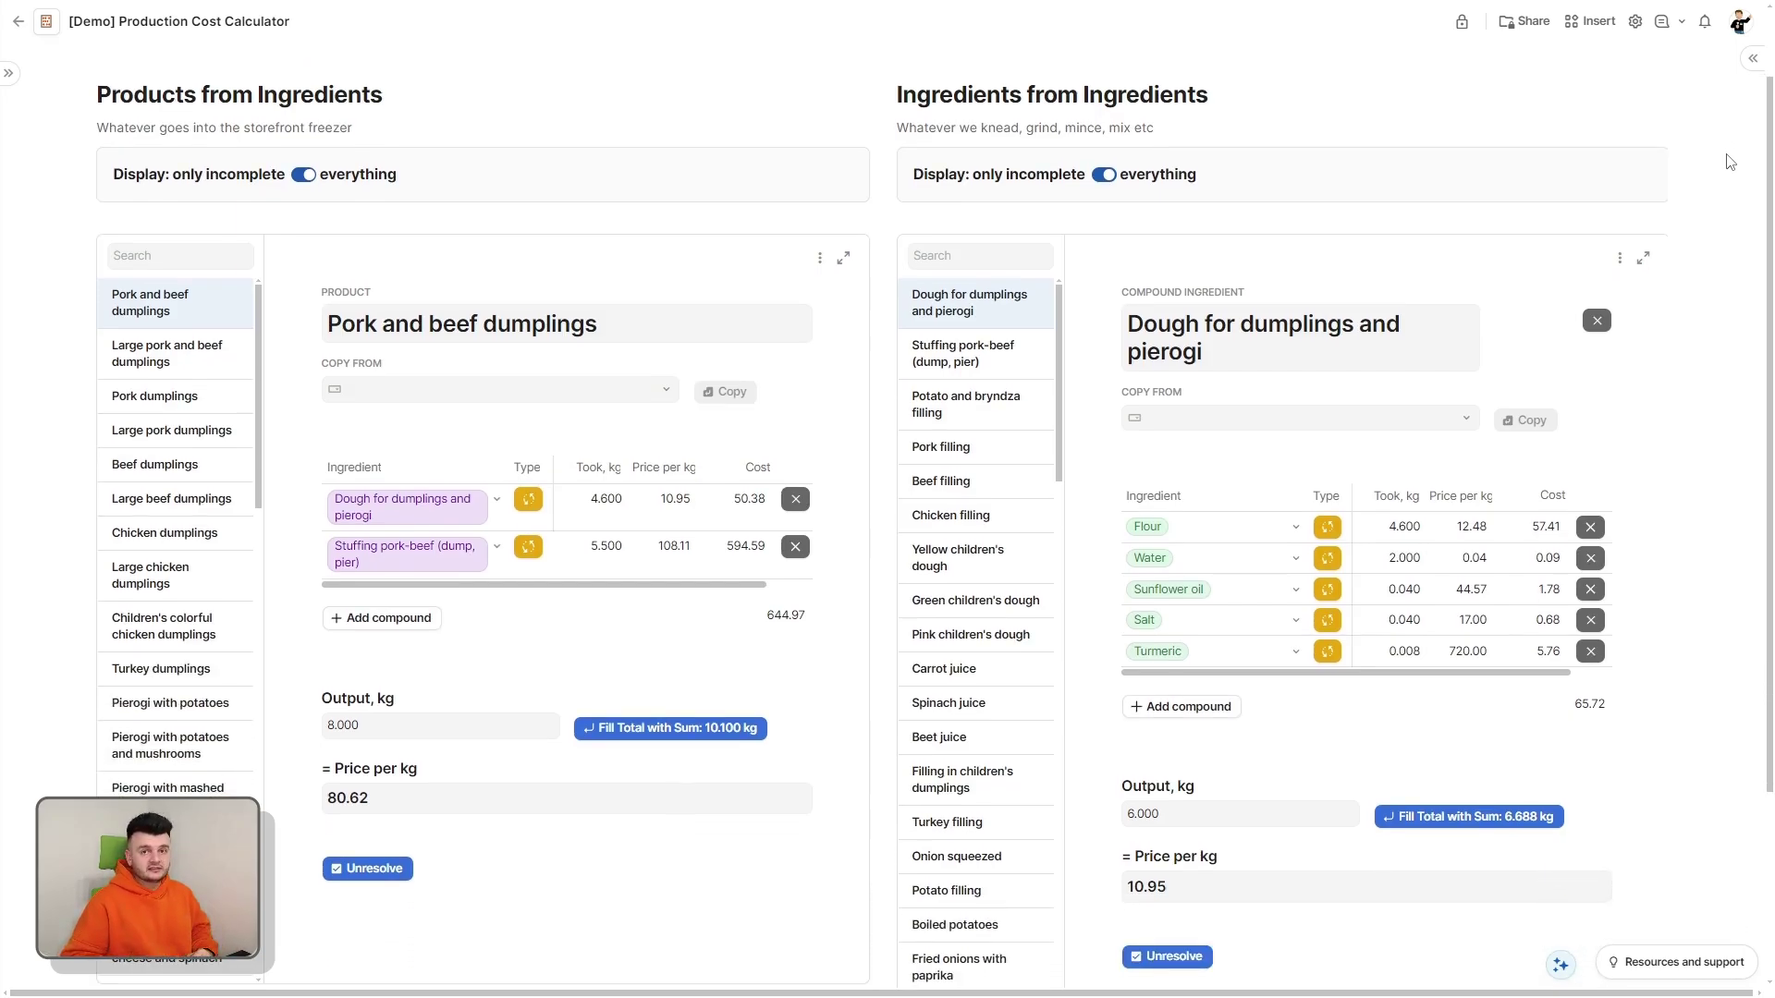
pyautogui.scroll(-4, 214, 481)
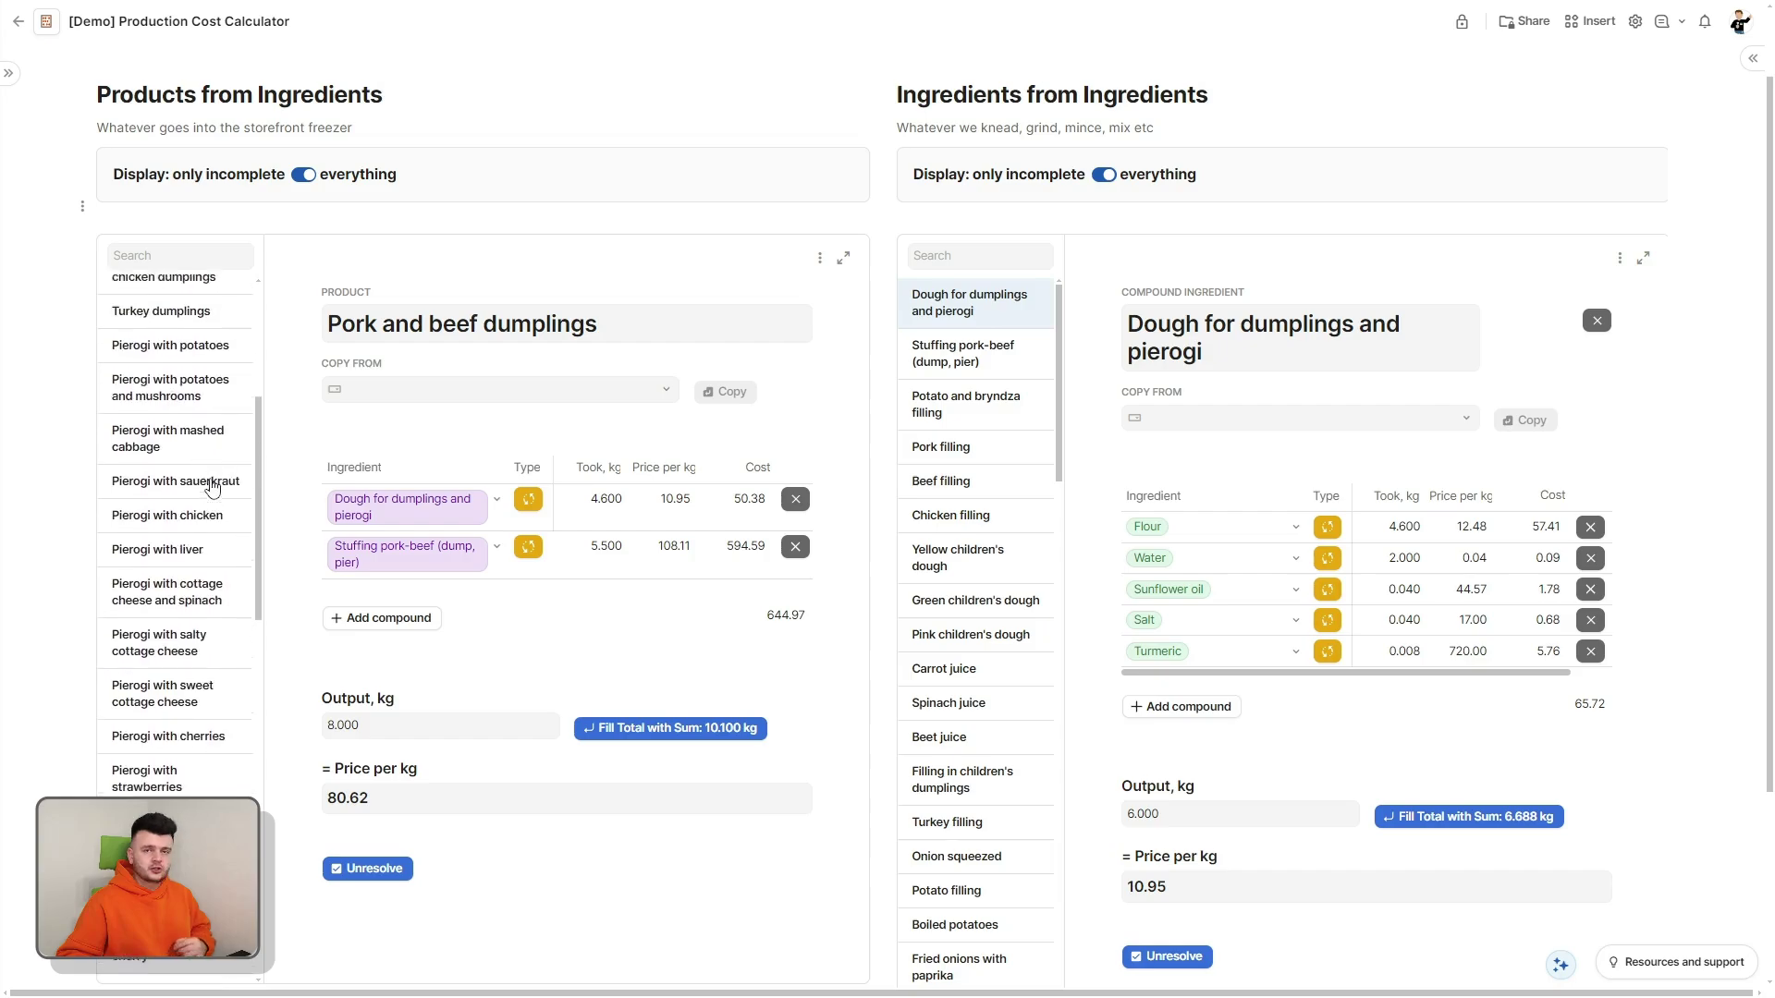
pyautogui.scroll(4, 215, 481)
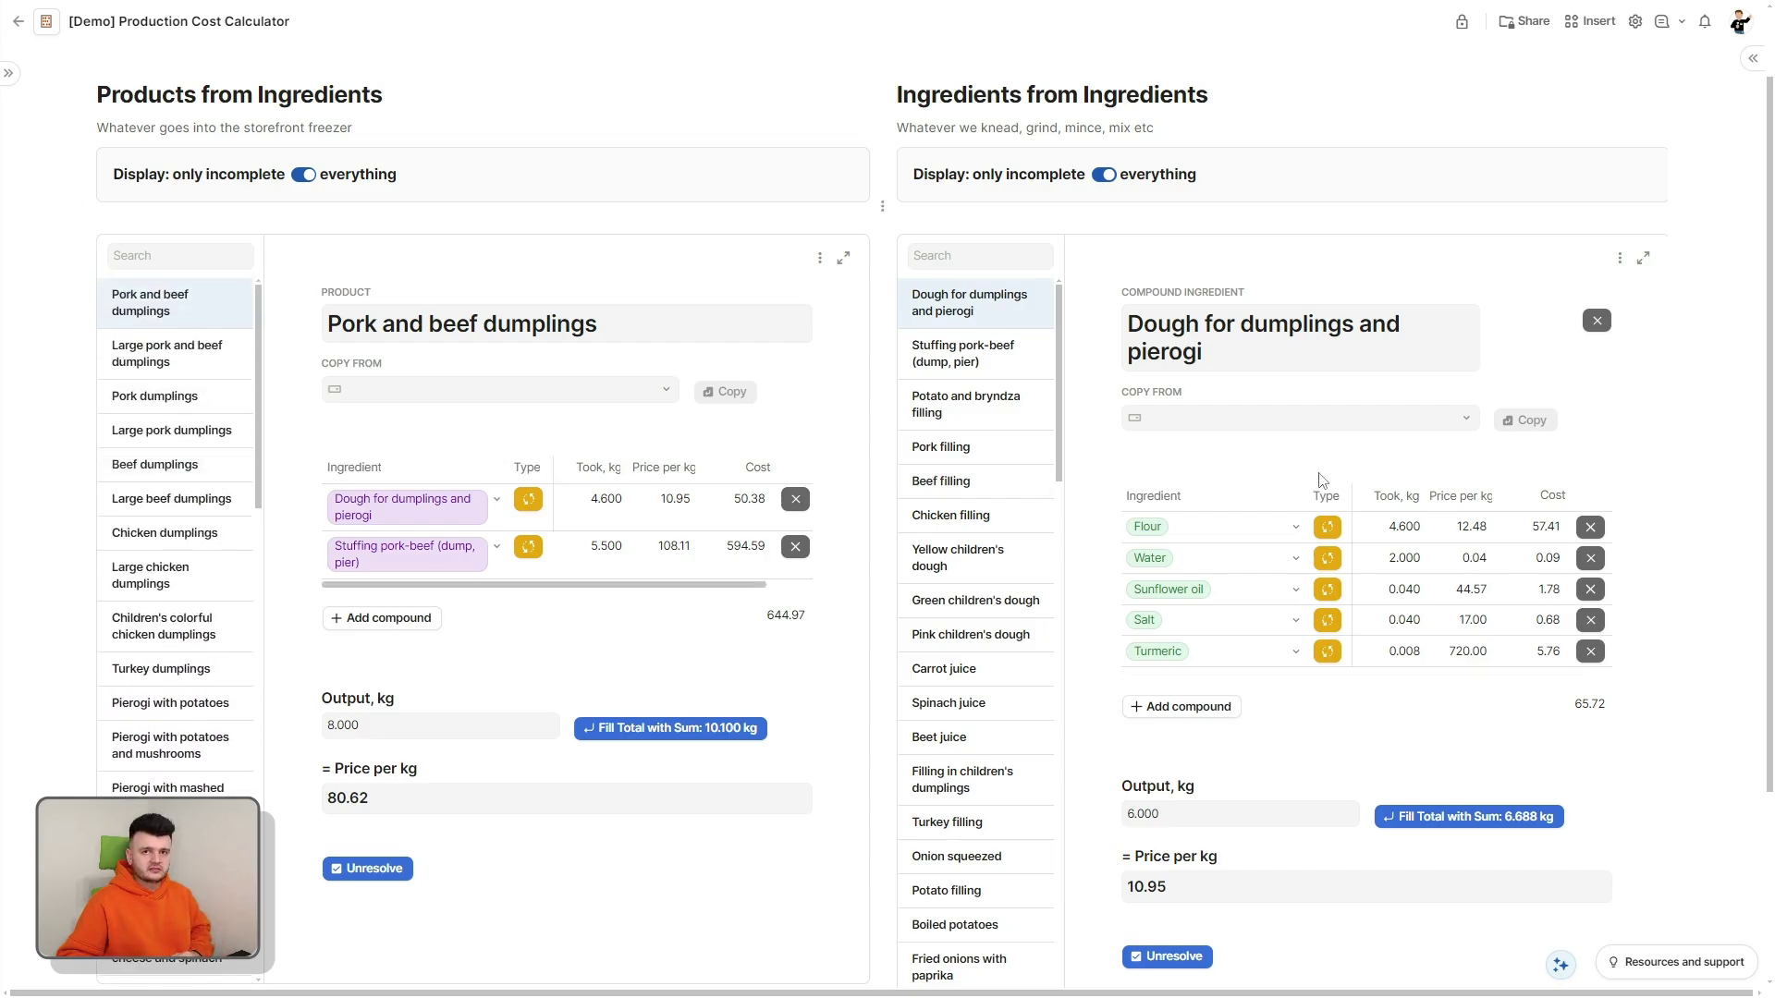
pyautogui.click(971, 457)
pyautogui.click(961, 557)
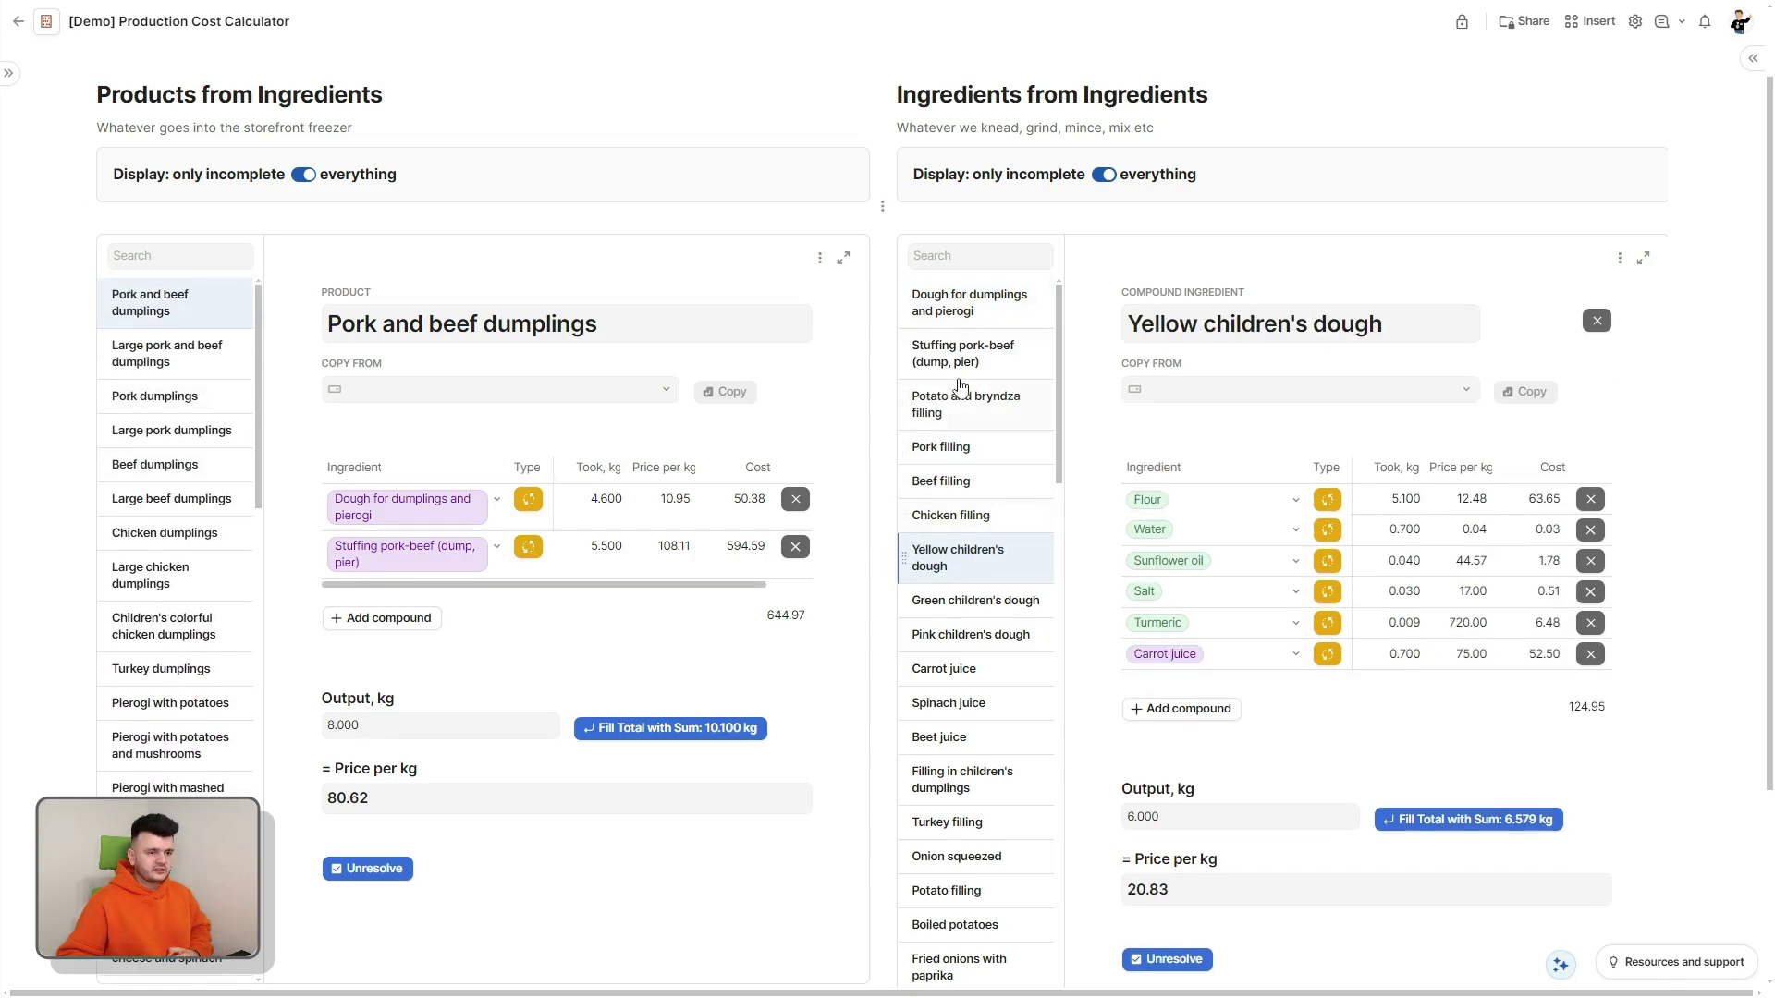
pyautogui.click(967, 314)
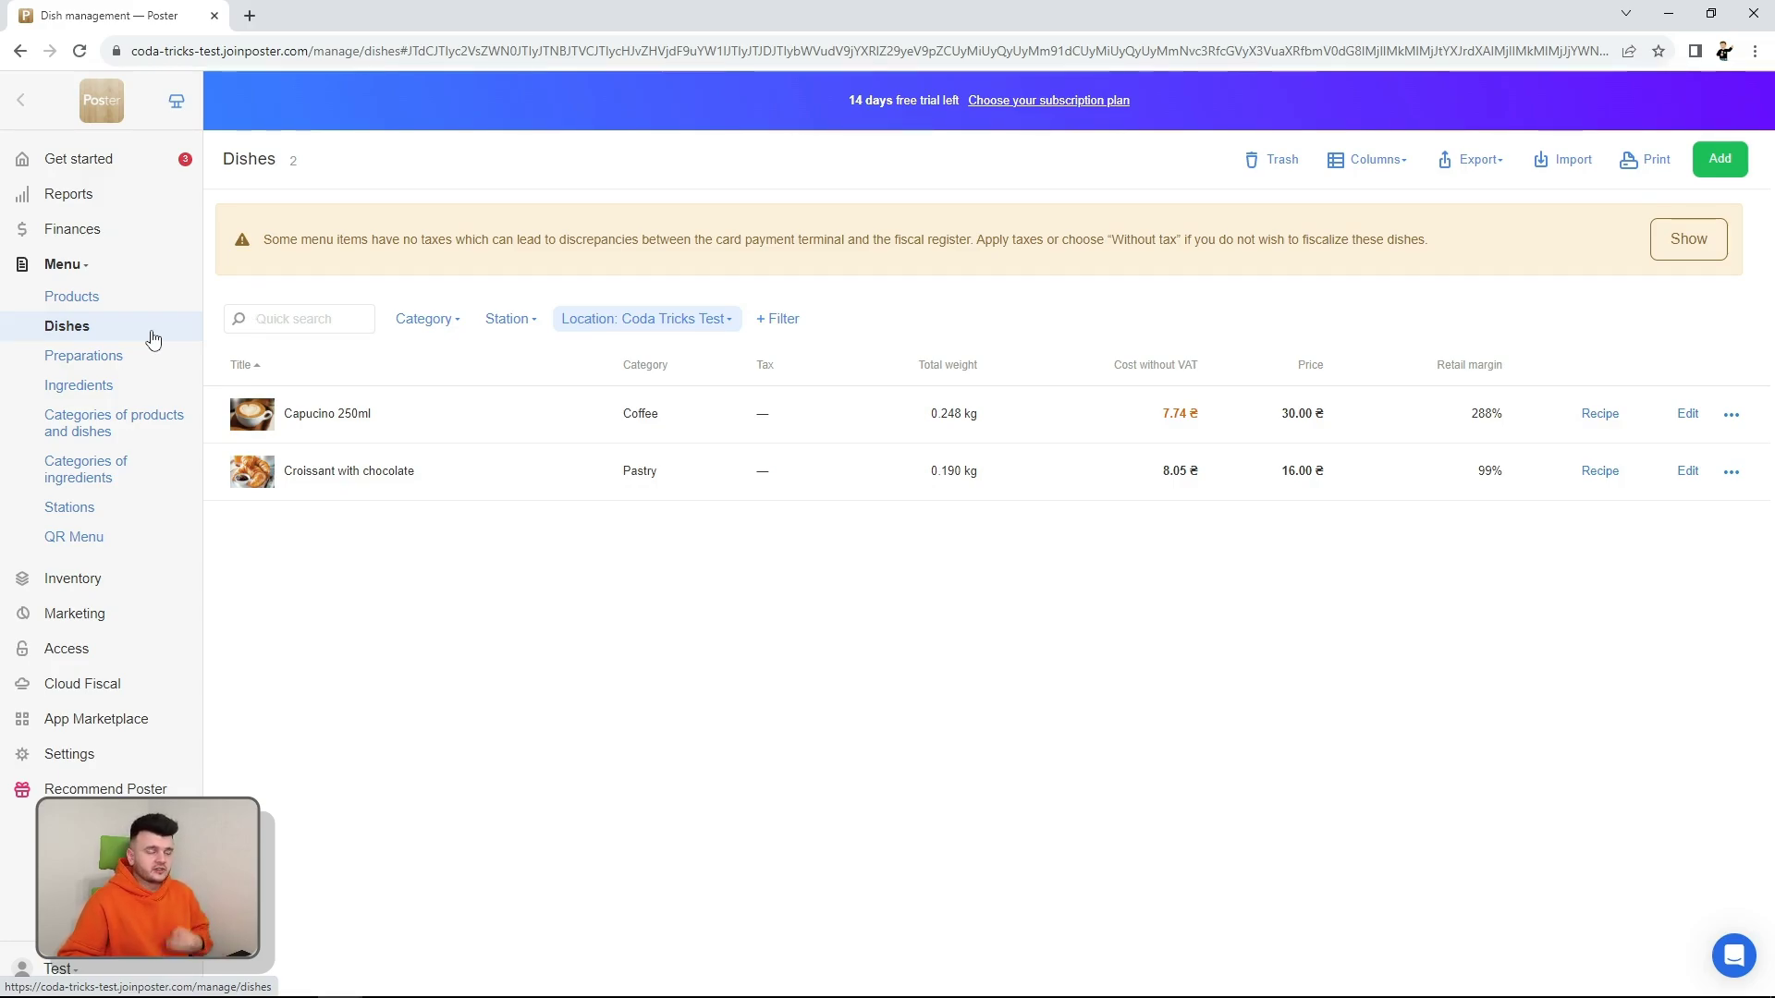
pyautogui.click(139, 360)
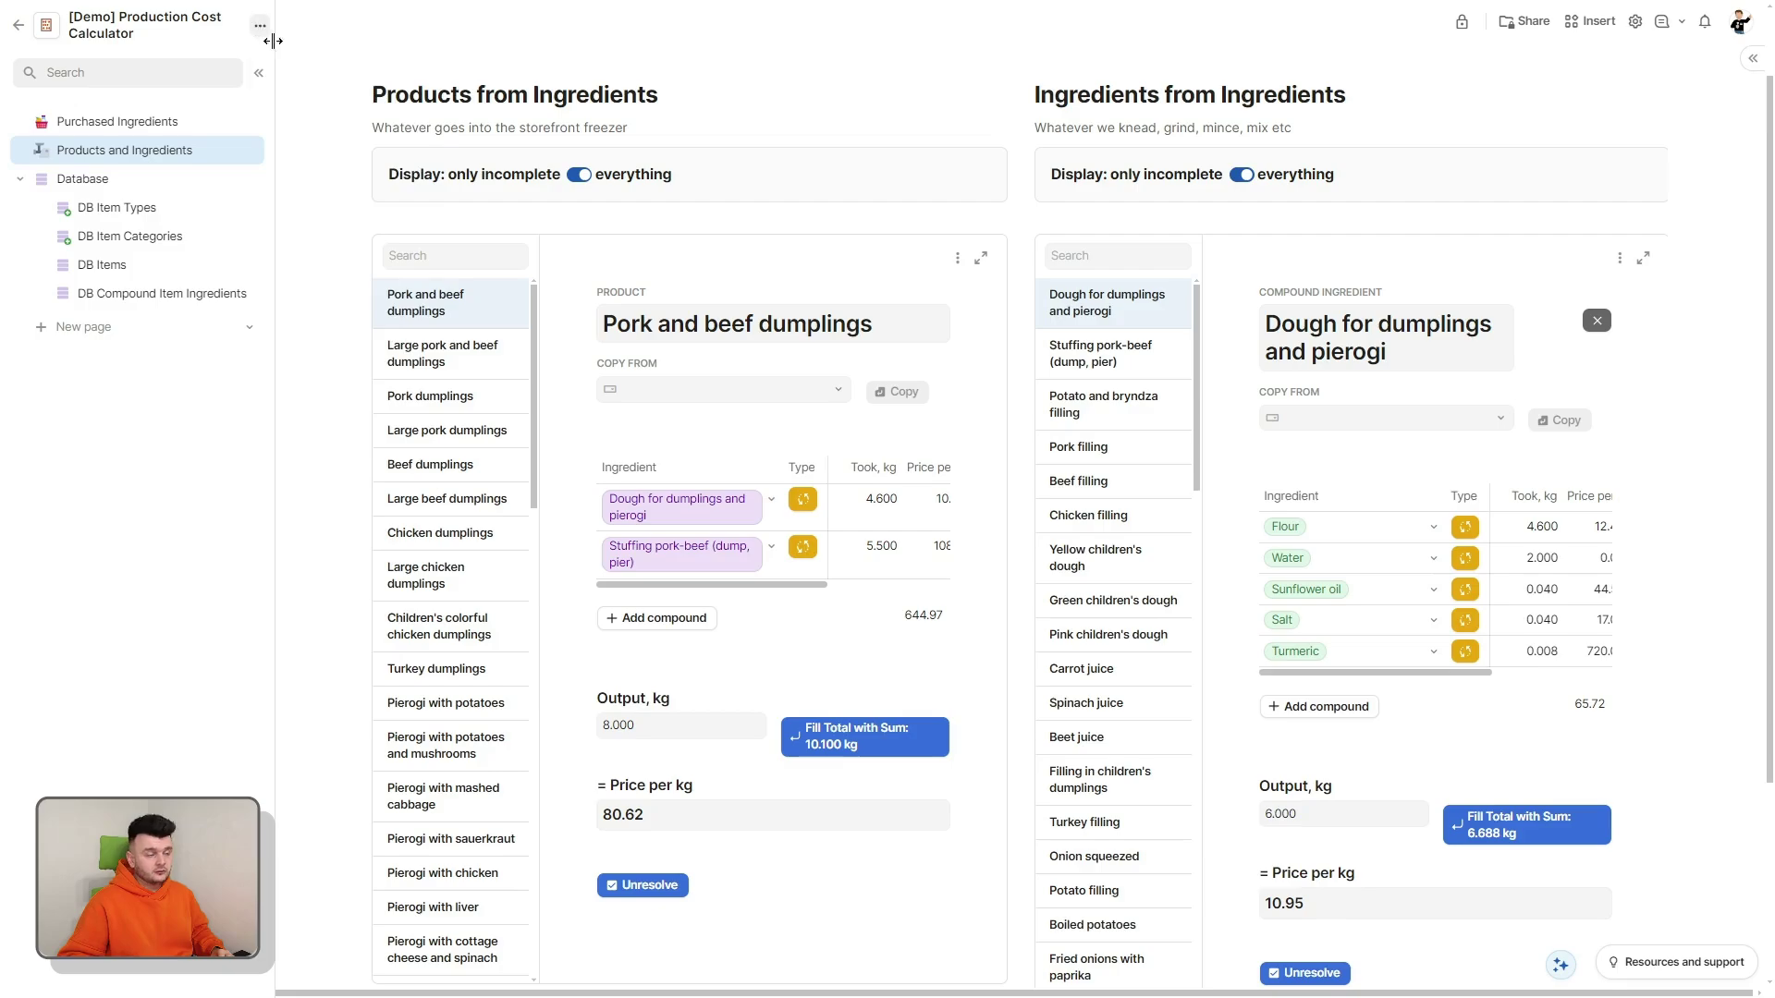
# Step: Show the document's hidden pages and view the Ingredients from Ingredients and Products from Ingredients pages
pyautogui.click(260, 26)
pyautogui.click(342, 226)
pyautogui.click(150, 151)
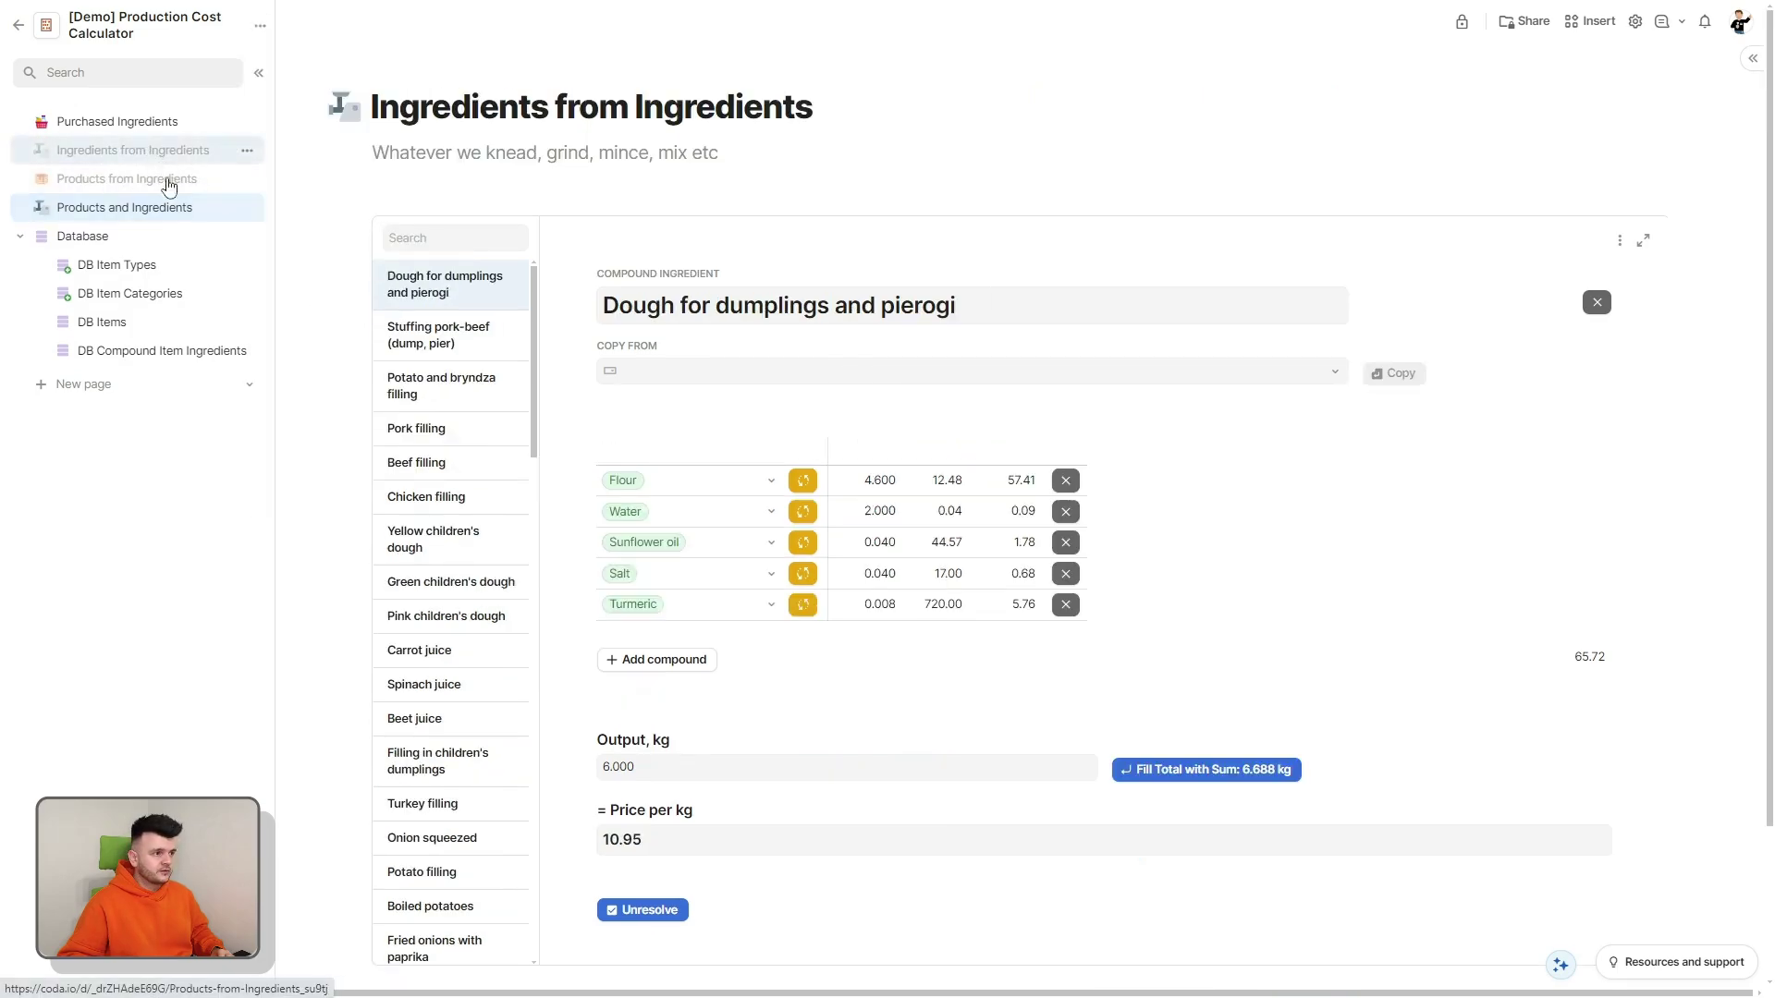
pyautogui.click(169, 191)
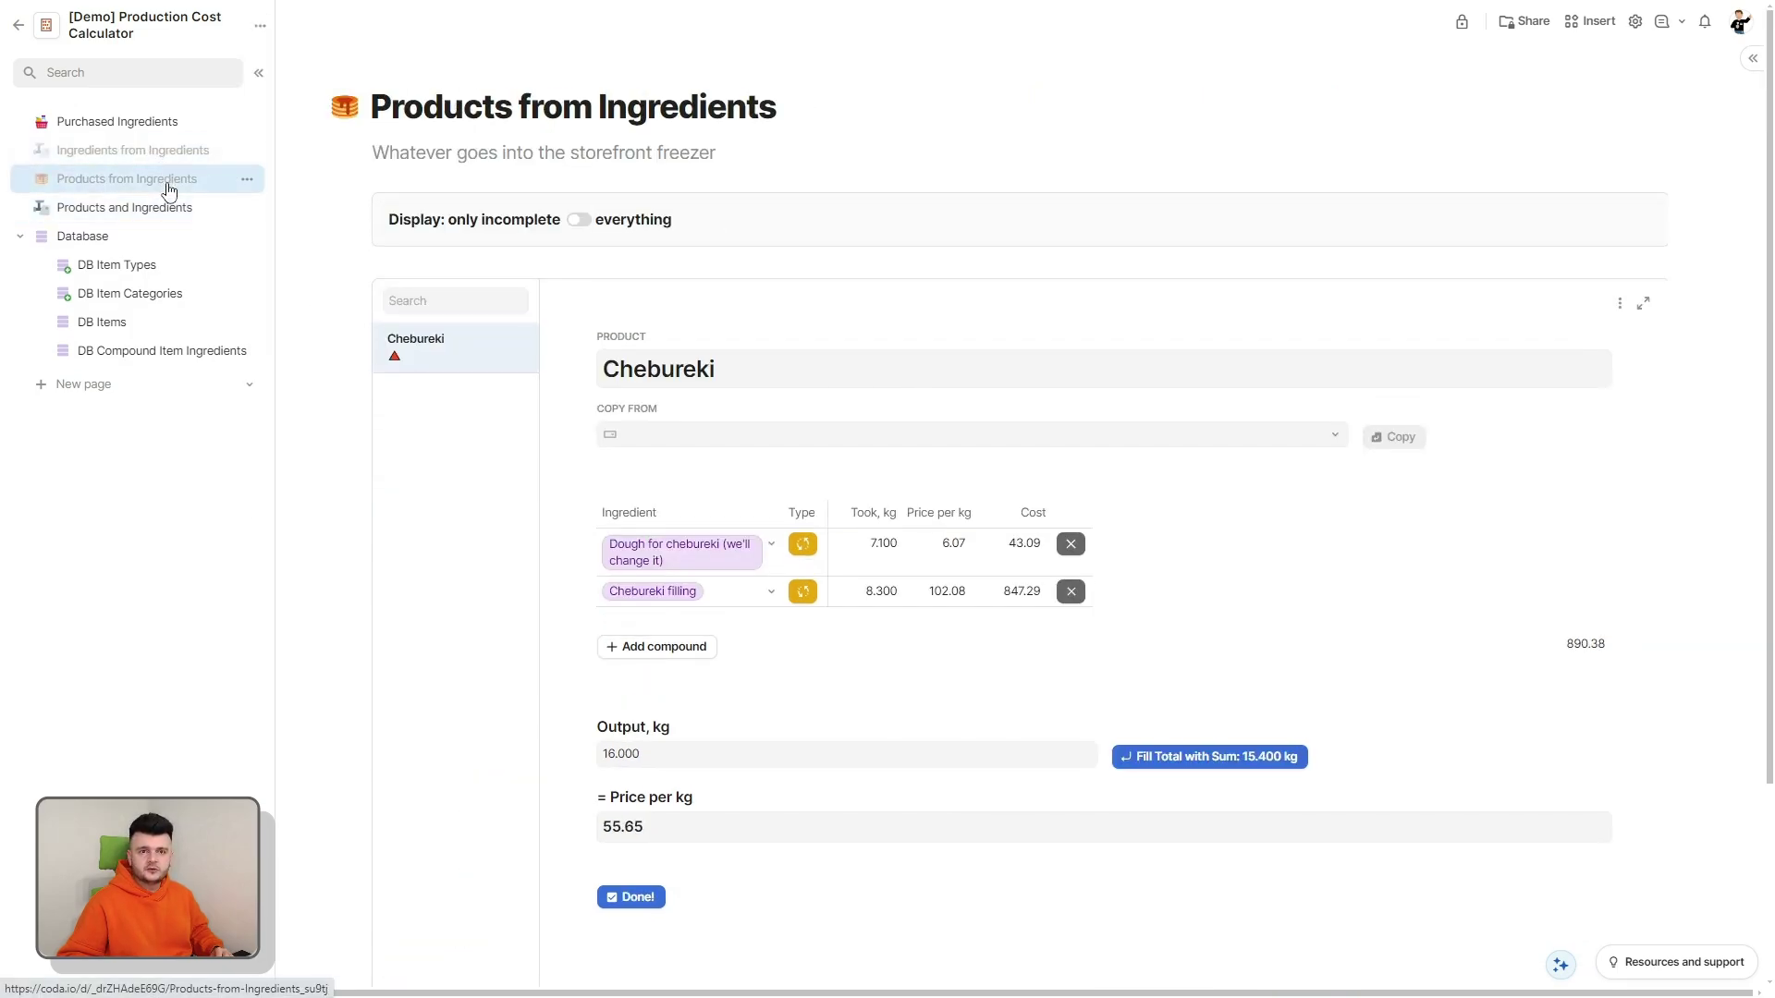
# Step: Return to the Products and Ingredients page and check its layout's page width and size options
pyautogui.click(148, 207)
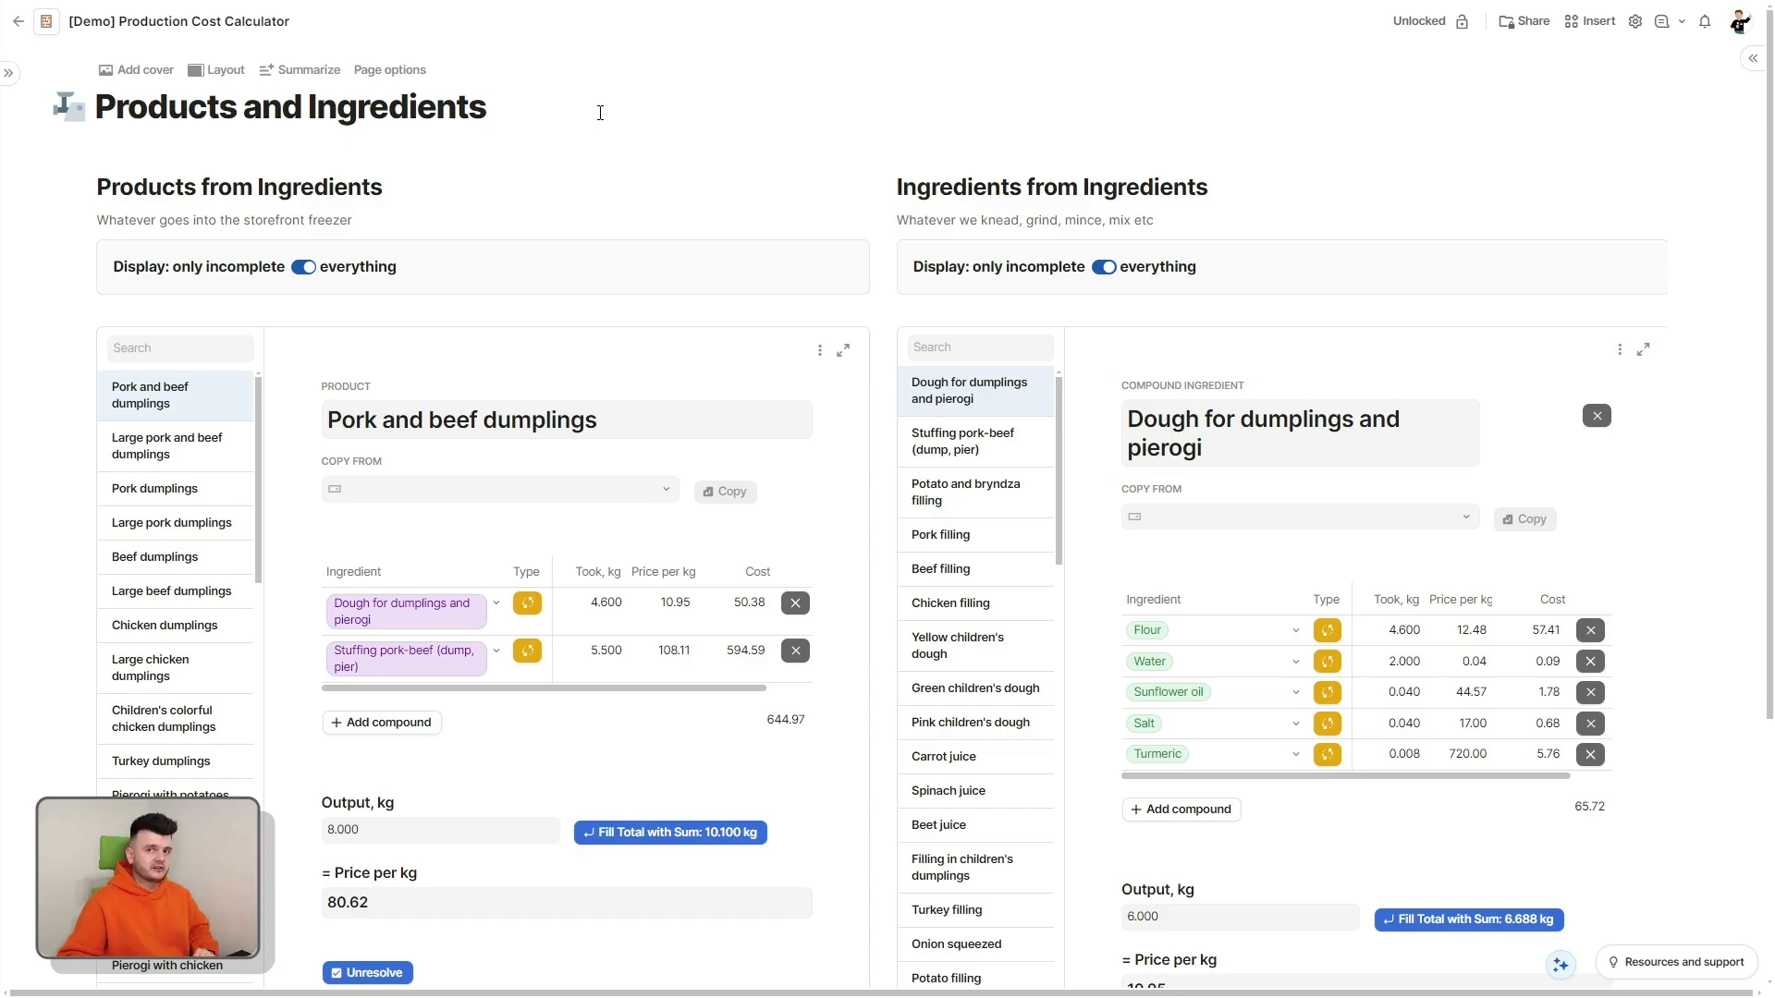
pyautogui.click(217, 70)
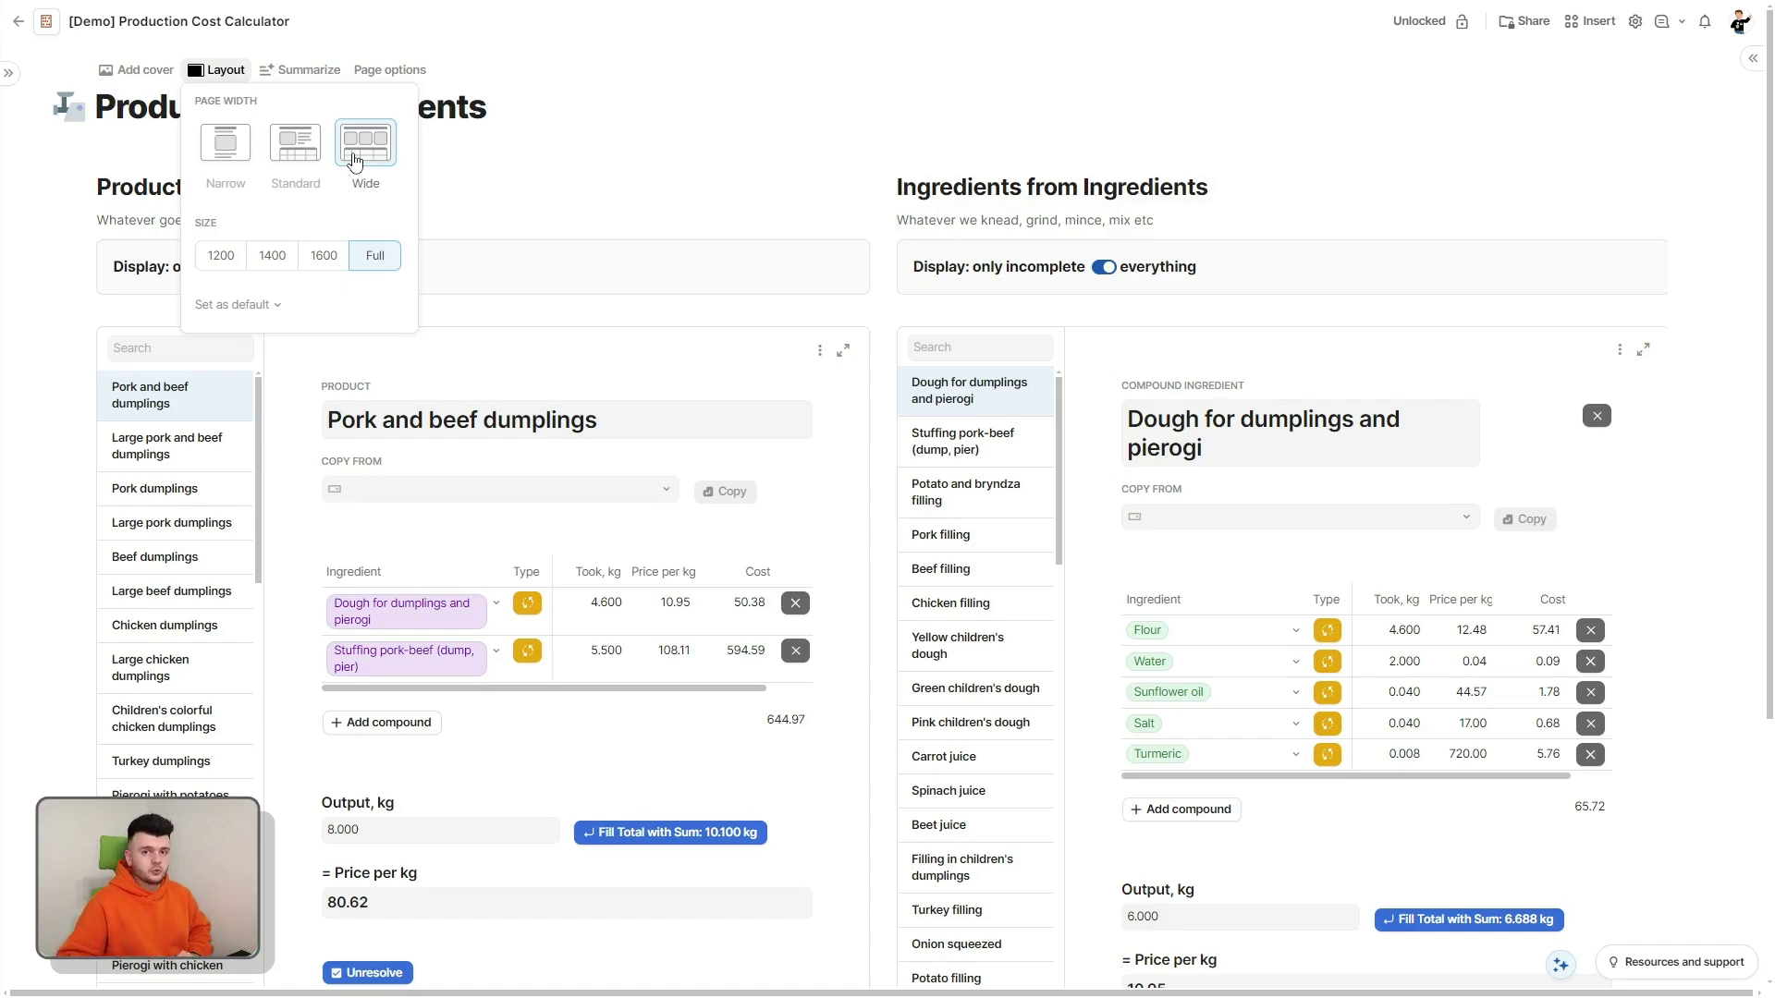
pyautogui.scroll(-1, 1454, 67)
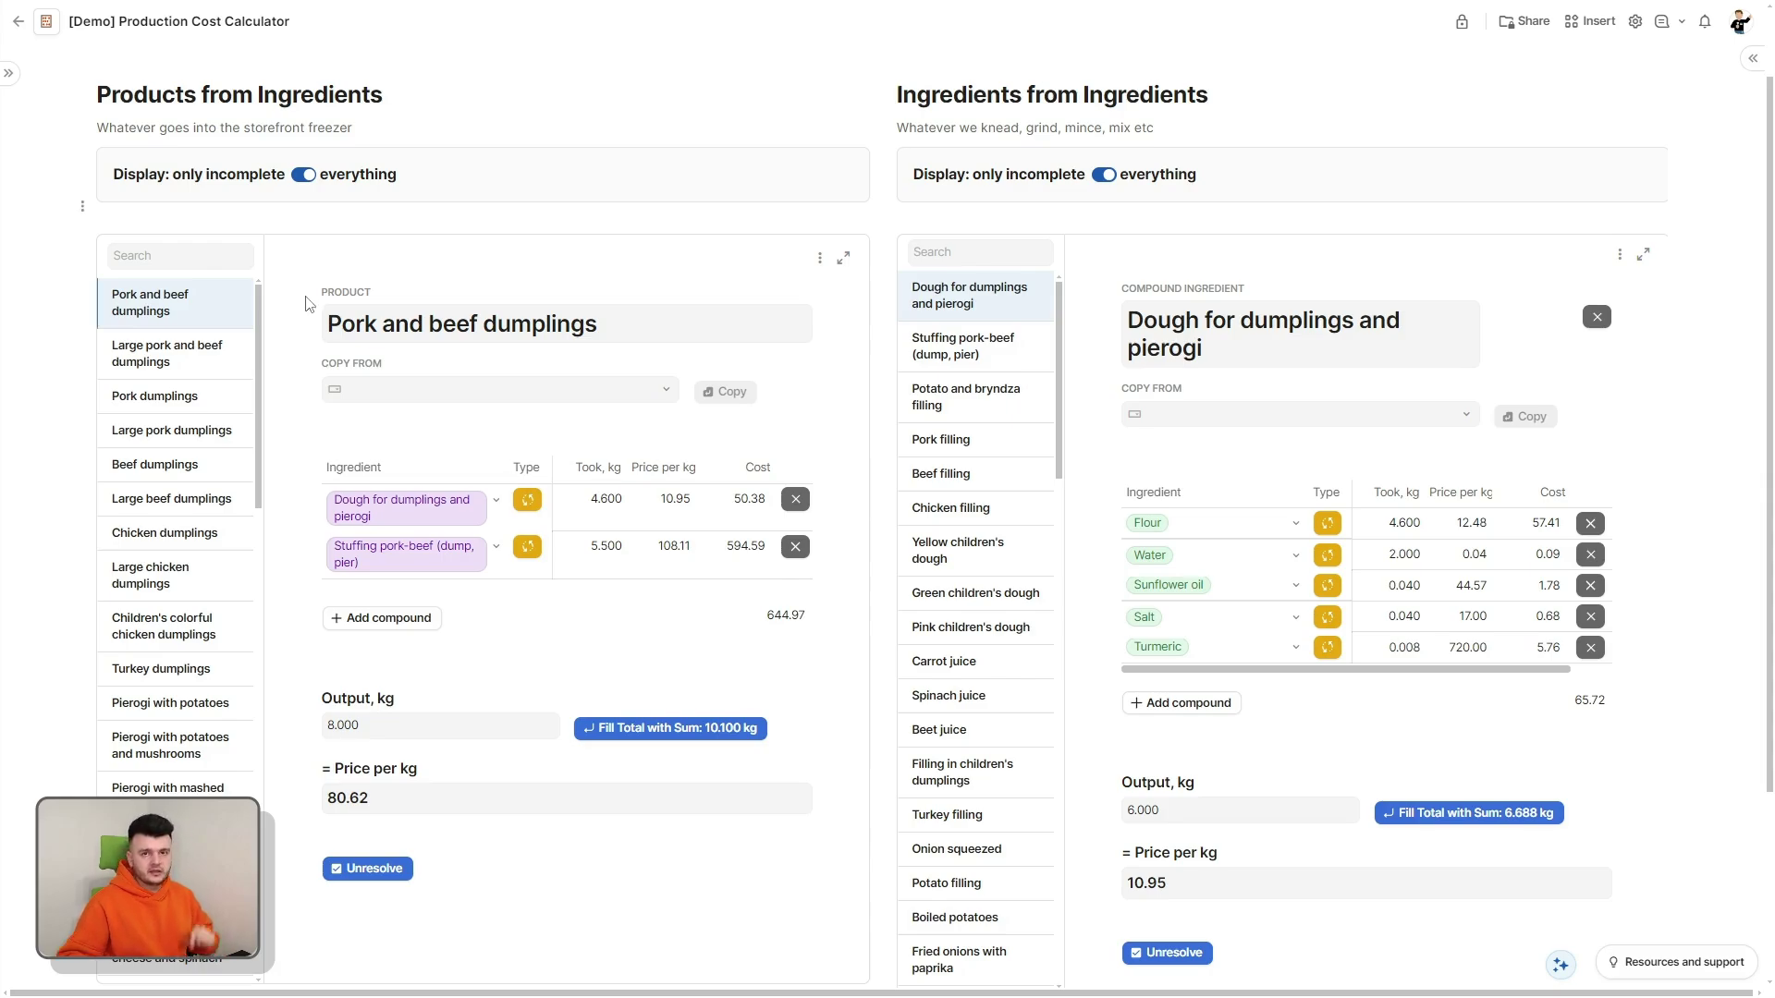
# Step: Add a new ingredient named Magic dust to Large pork dumplings, with only incomplete compound ingredients displayed
pyautogui.click(153, 352)
pyautogui.click(155, 397)
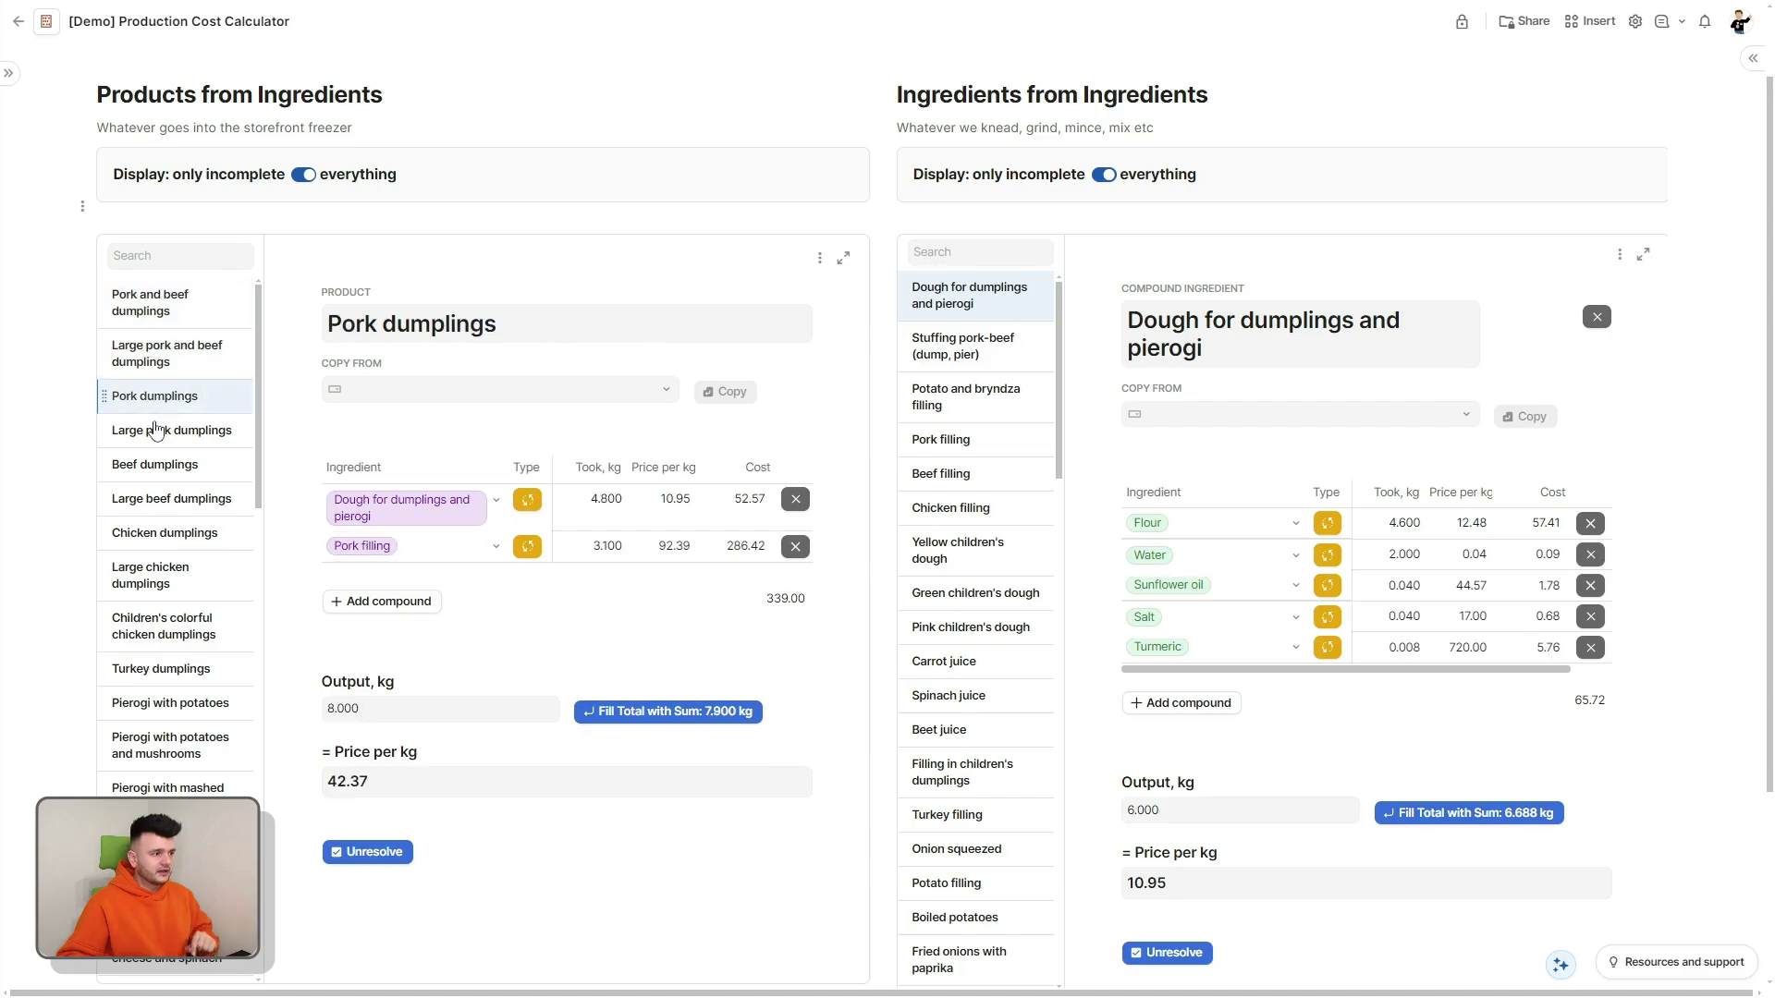
pyautogui.click(165, 431)
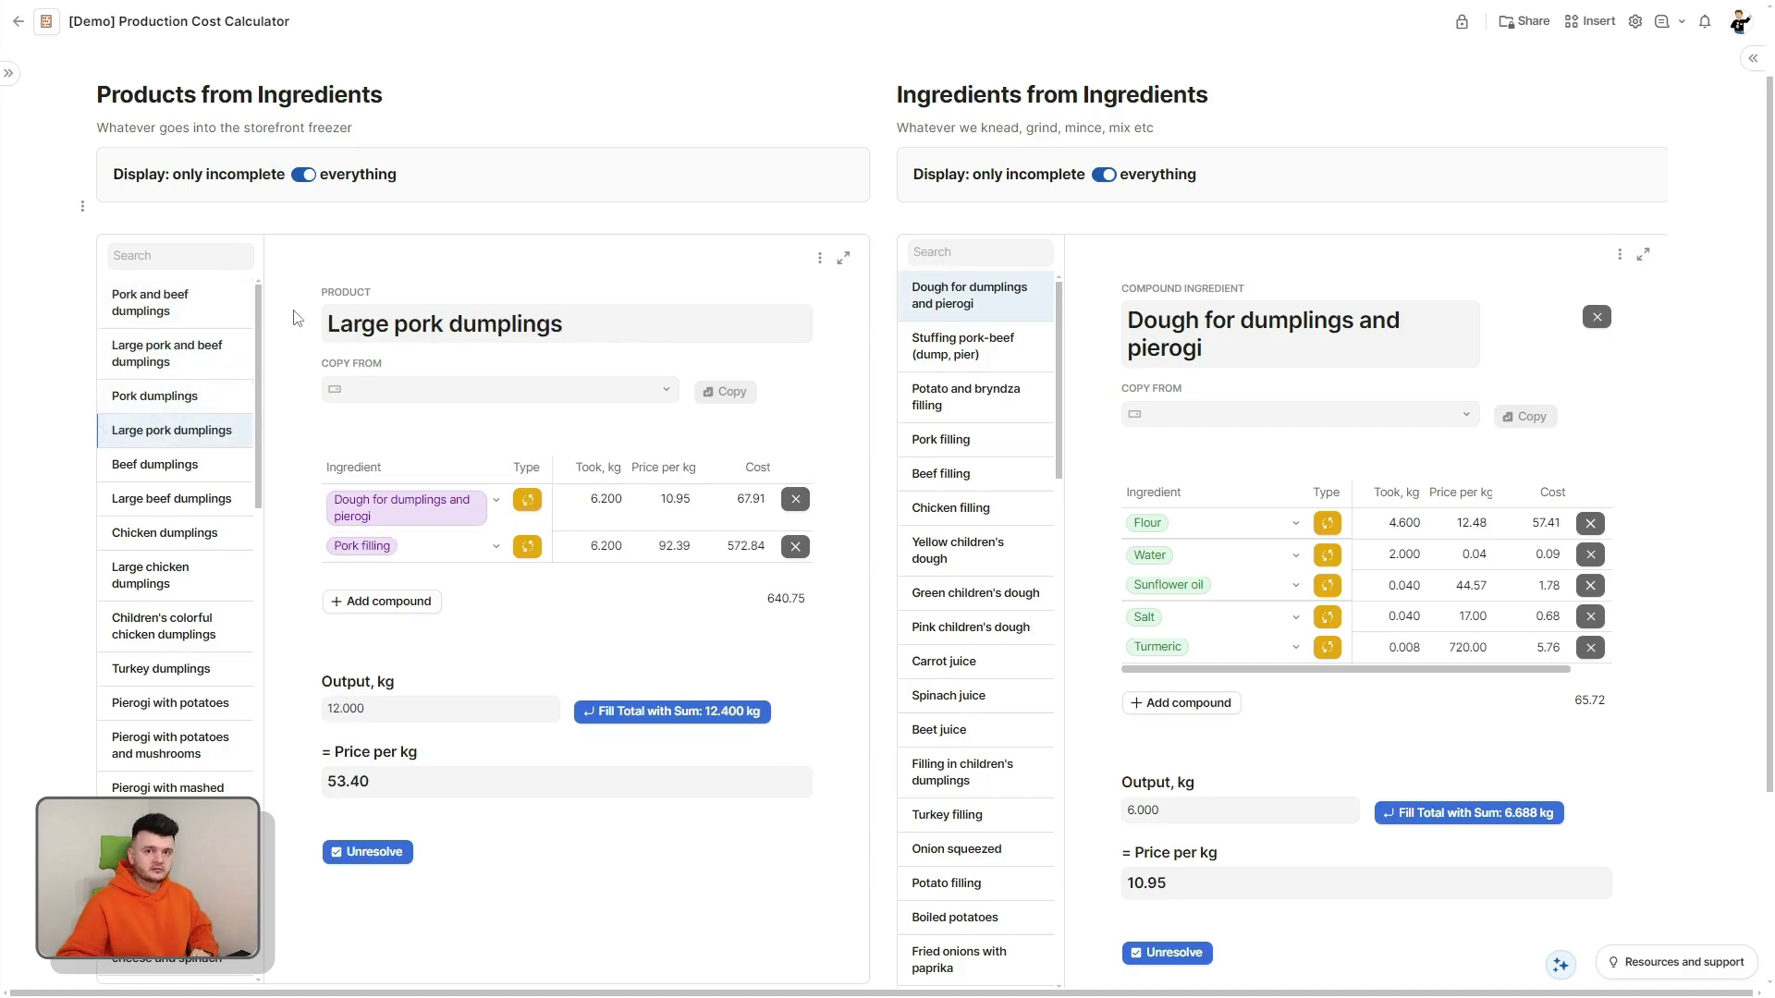
pyautogui.click(375, 601)
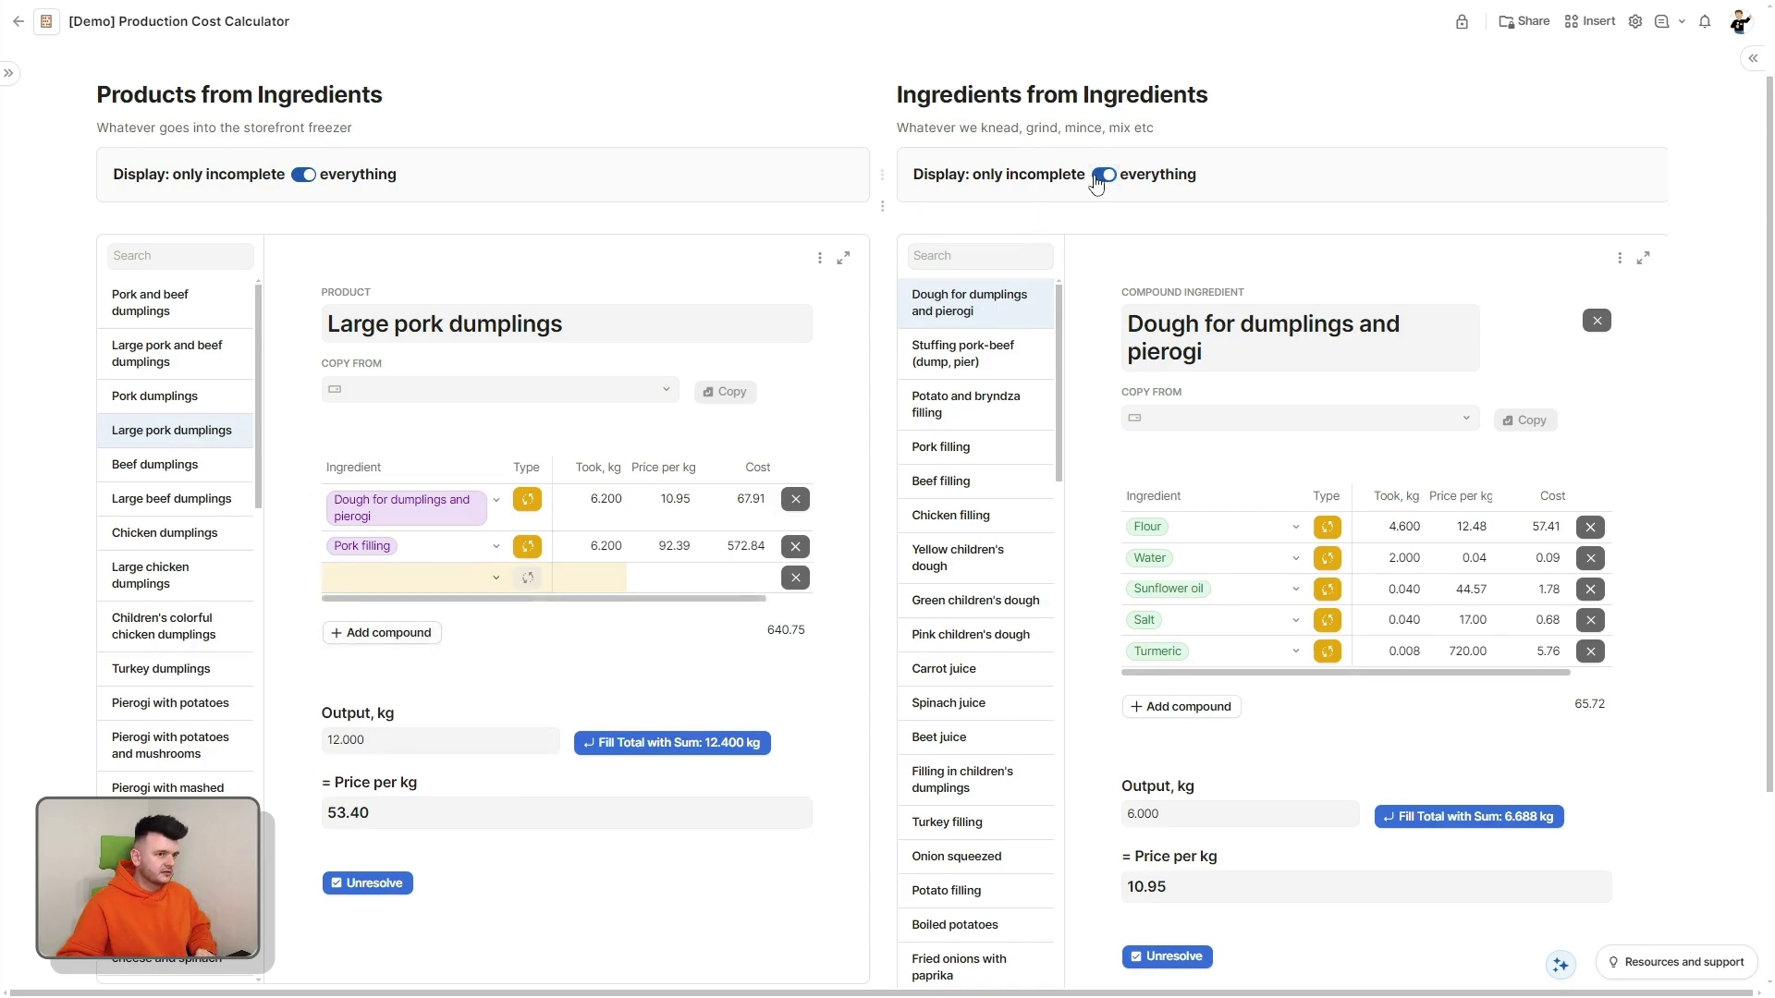
pyautogui.click(432, 577)
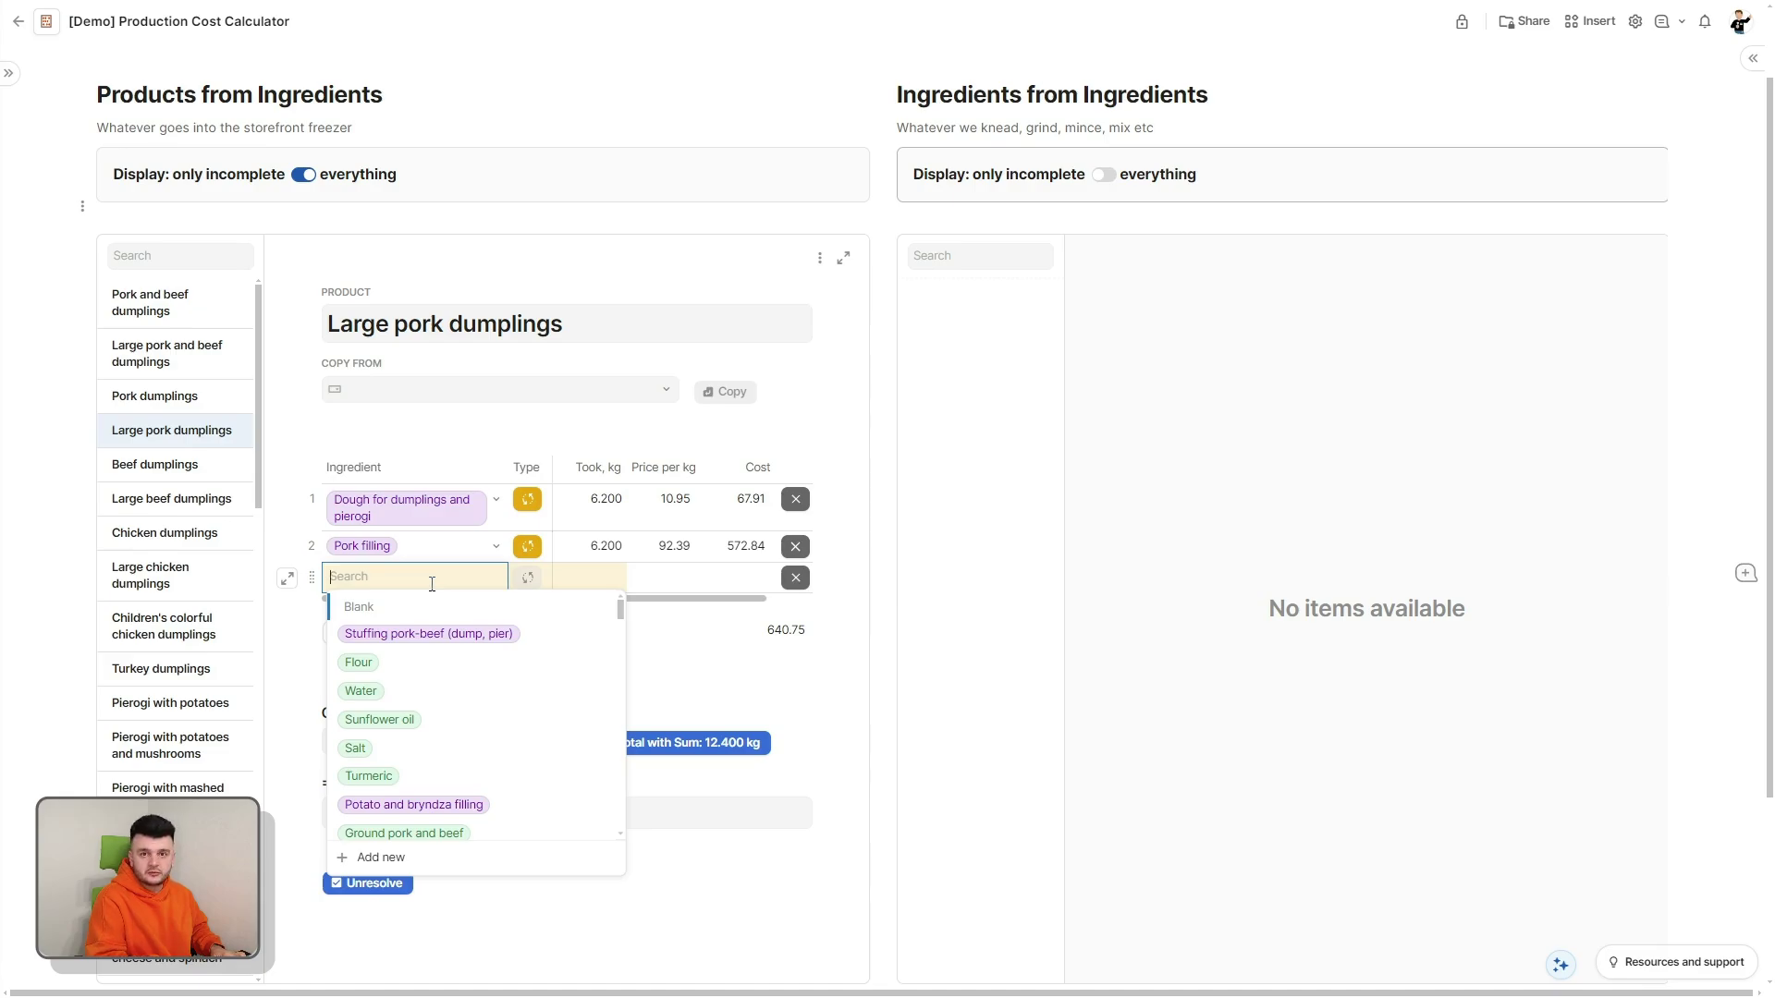
pyautogui.write('Magic dust')
pyautogui.press('Return')
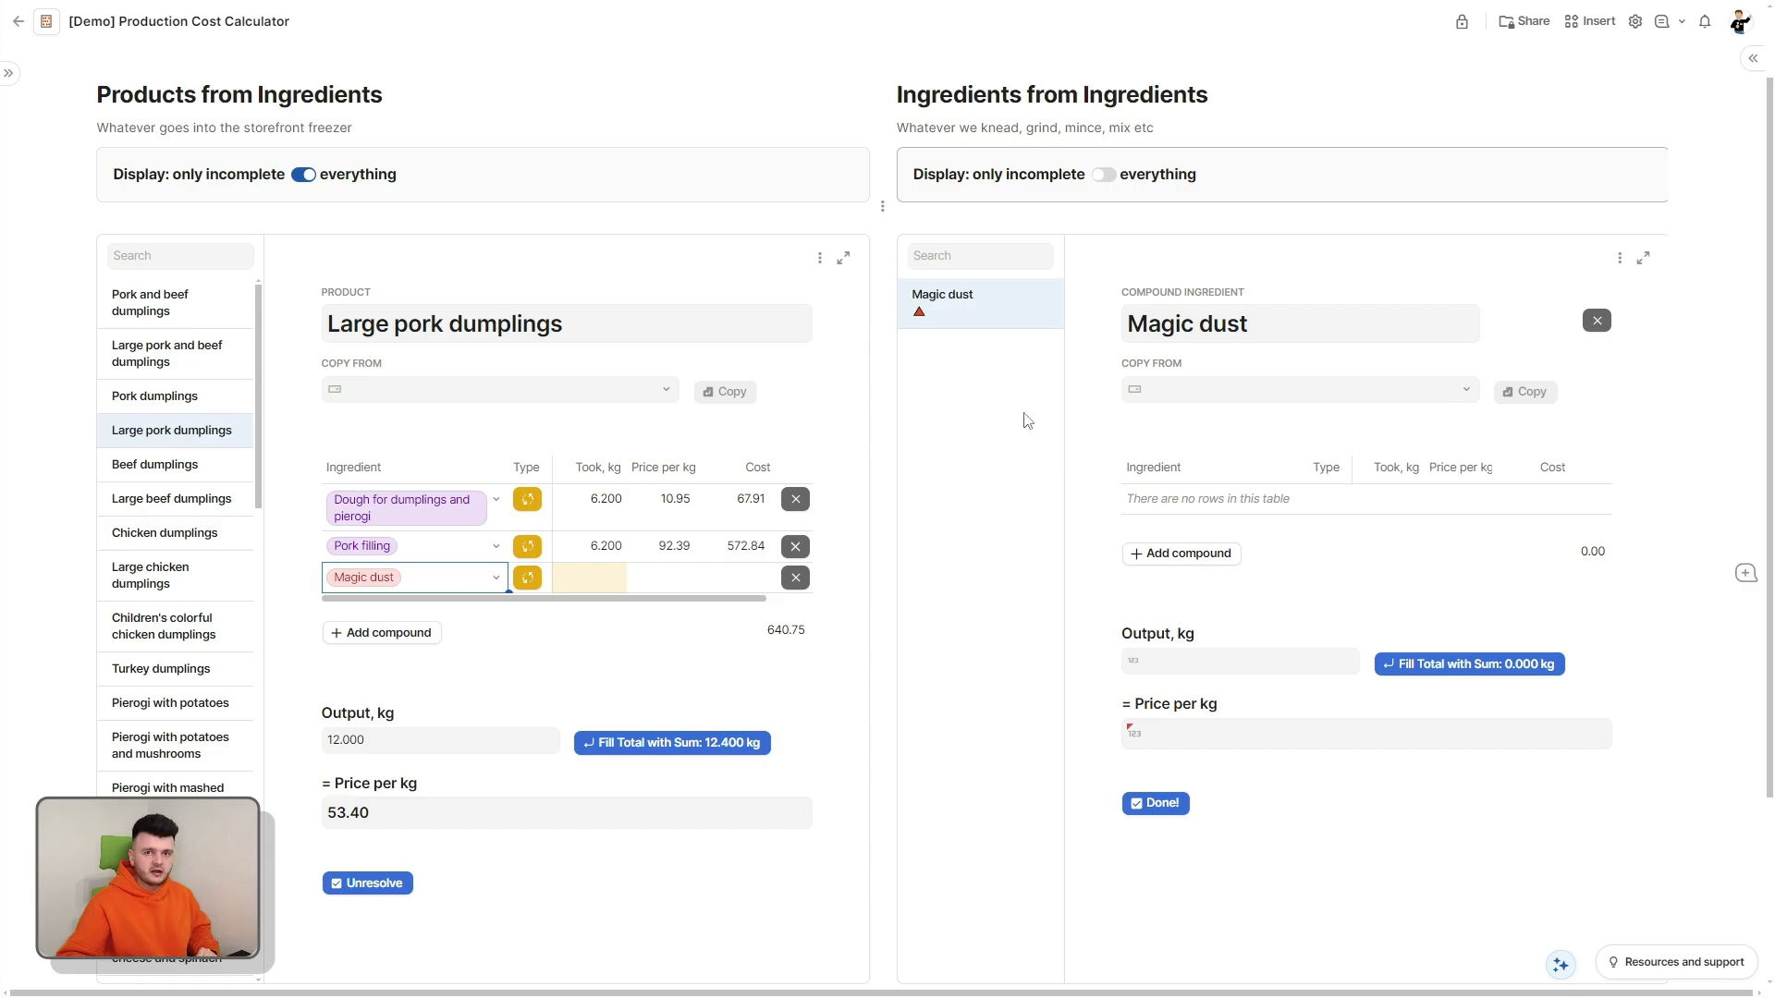
# Step: Switch Magic dust from a compound to a purchased ingredient and open the Purchased Ingredients page
pyautogui.click(527, 580)
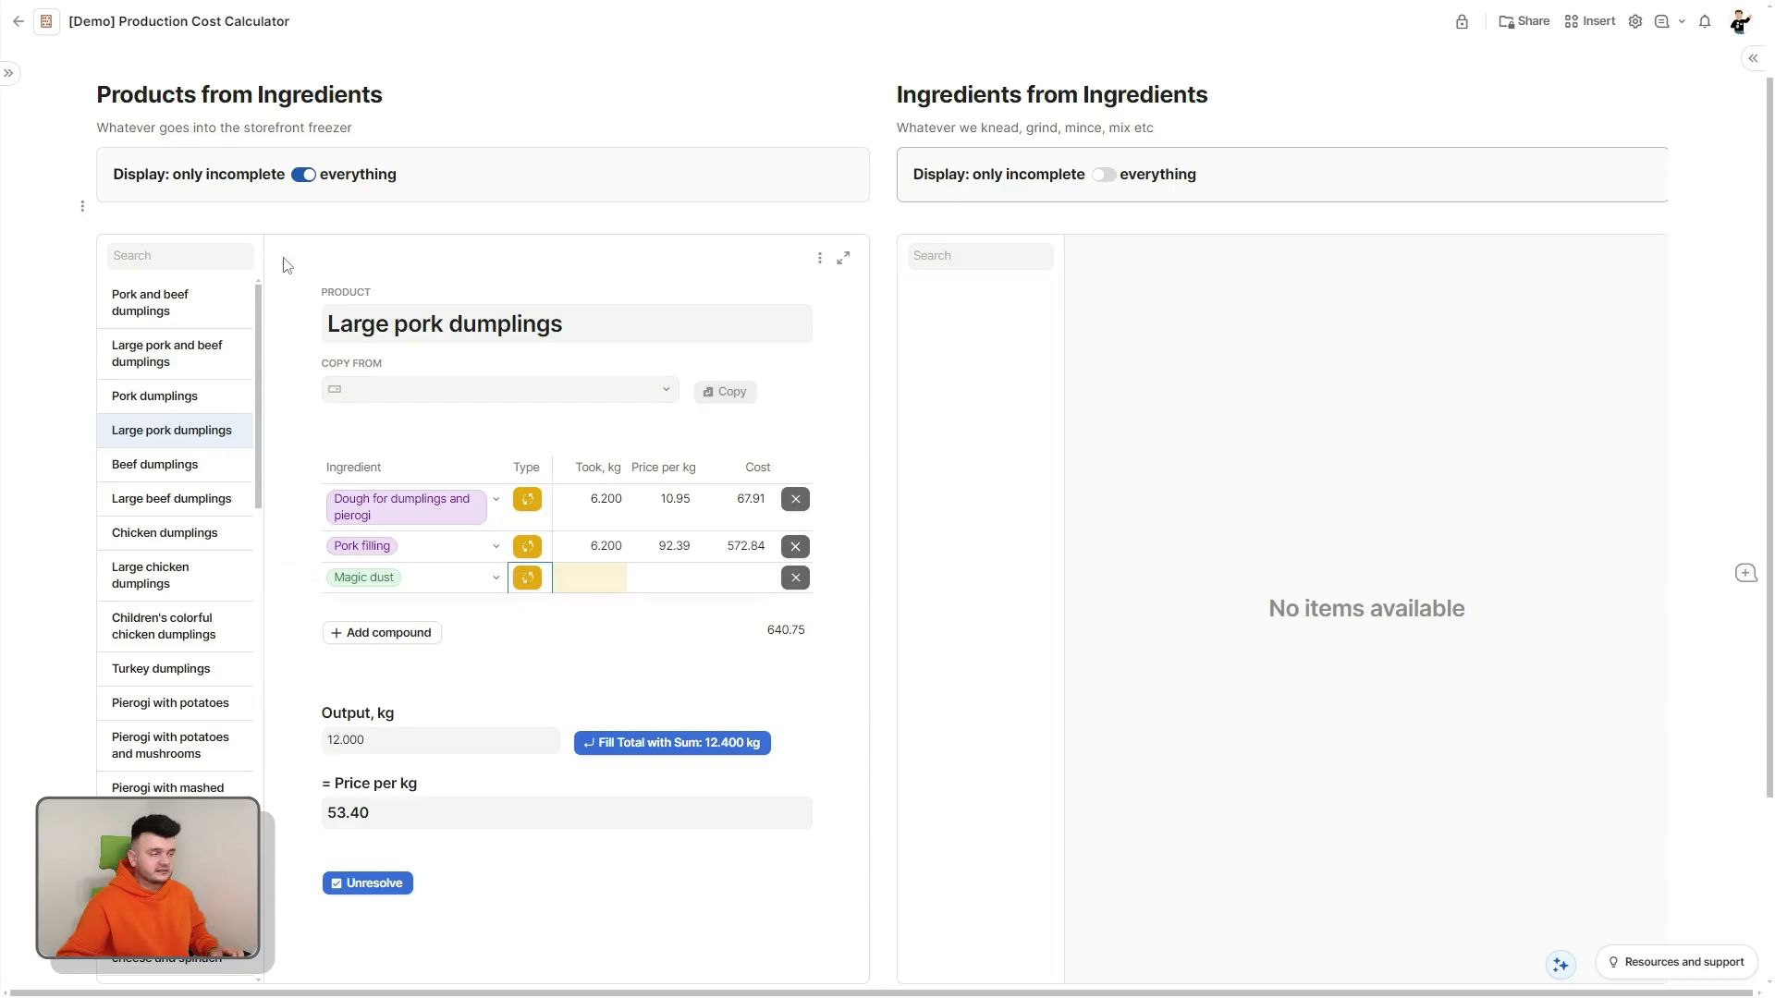
pyautogui.click(9, 82)
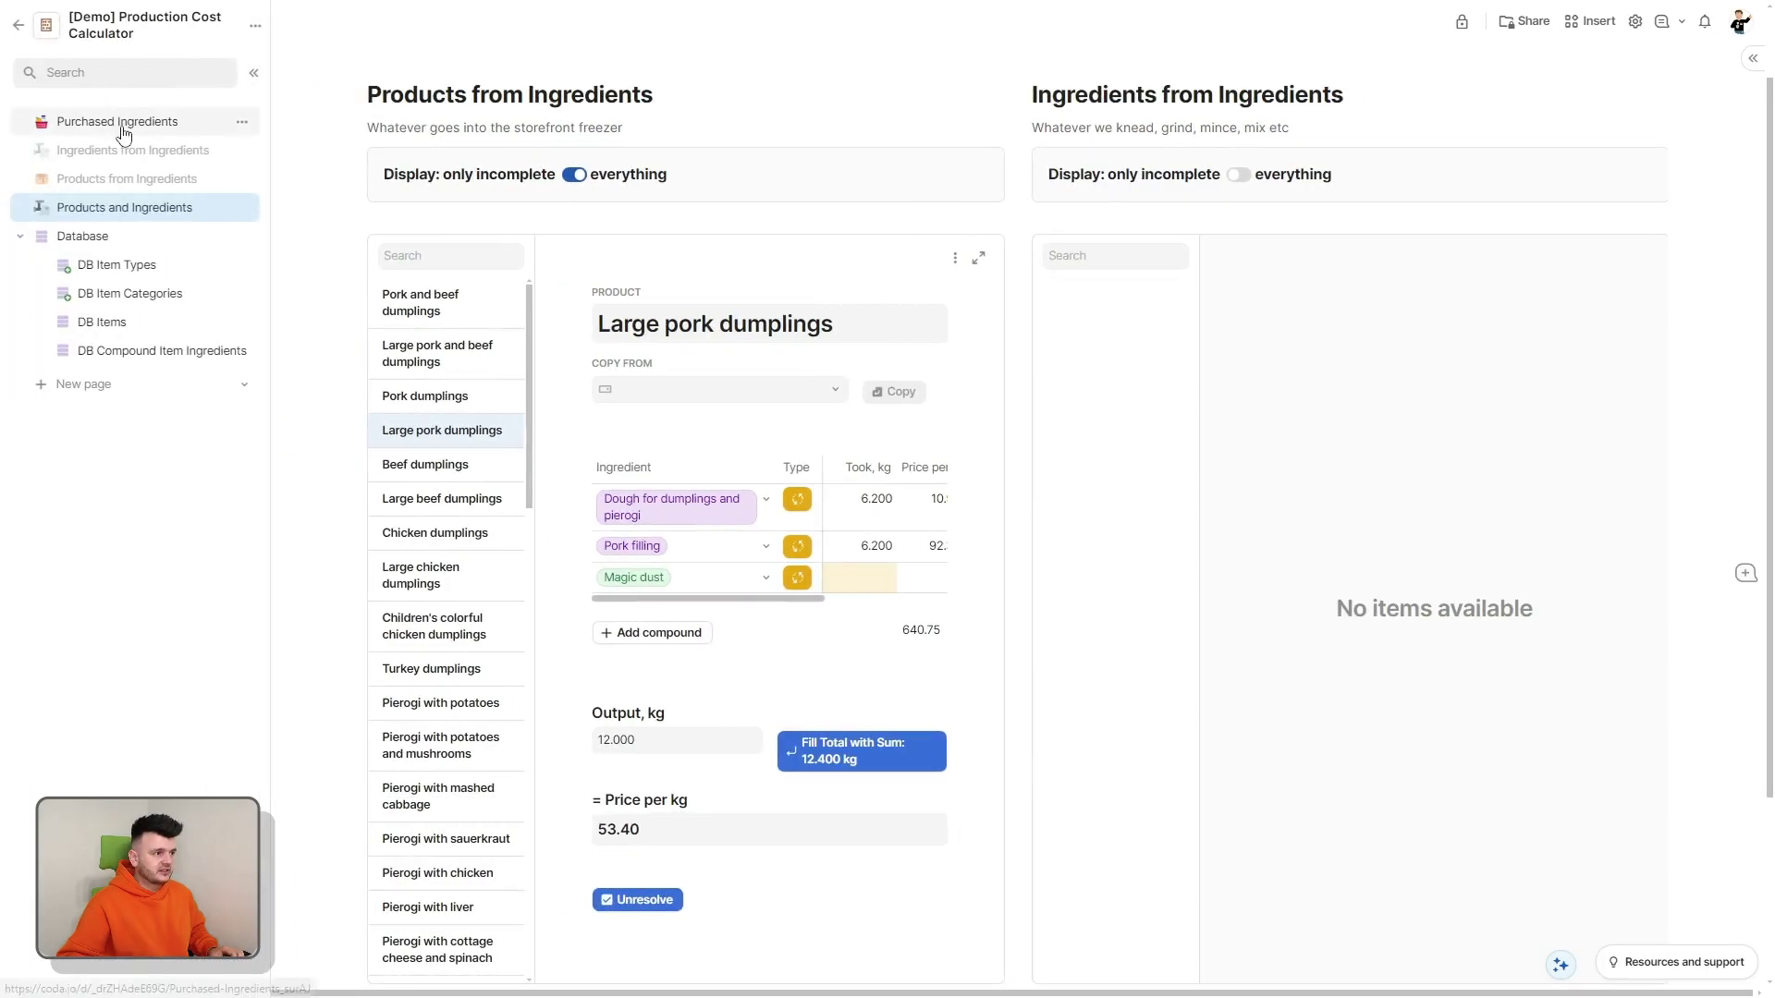
pyautogui.click(119, 124)
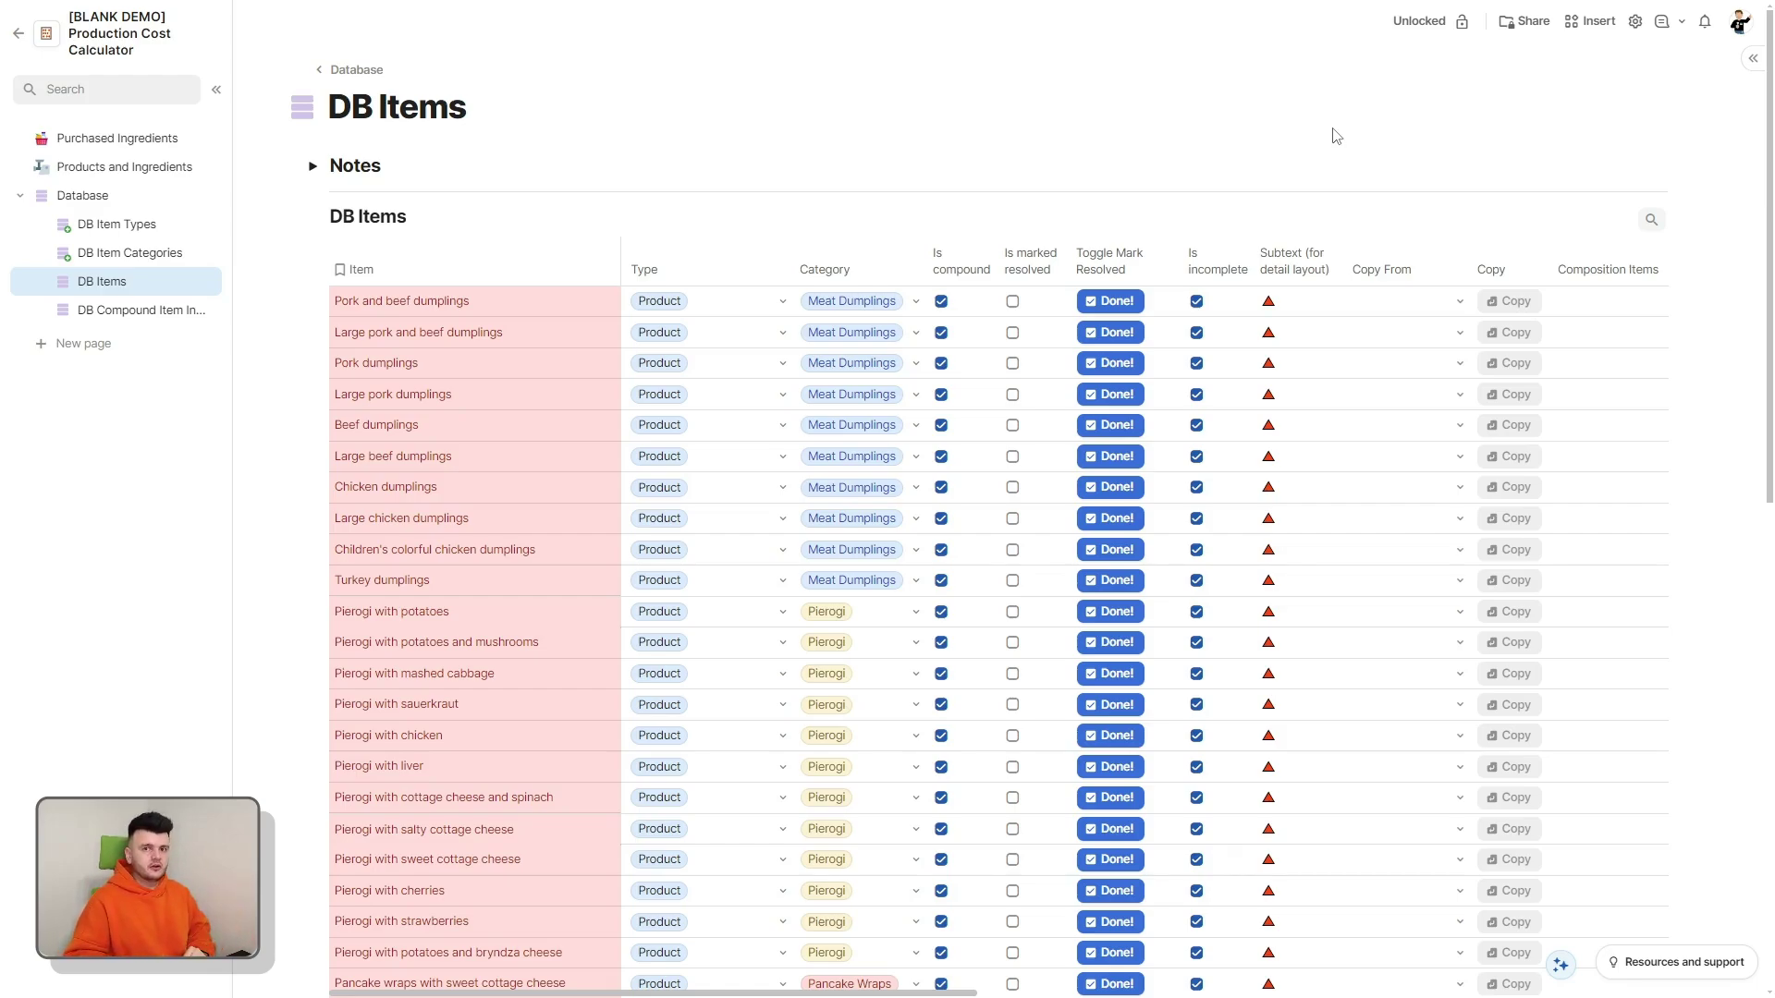
# Step: Look through the DB Items table of the [BLANK DEMO] Production Cost Calculator document
pyautogui.scroll(-10, 1202, 231)
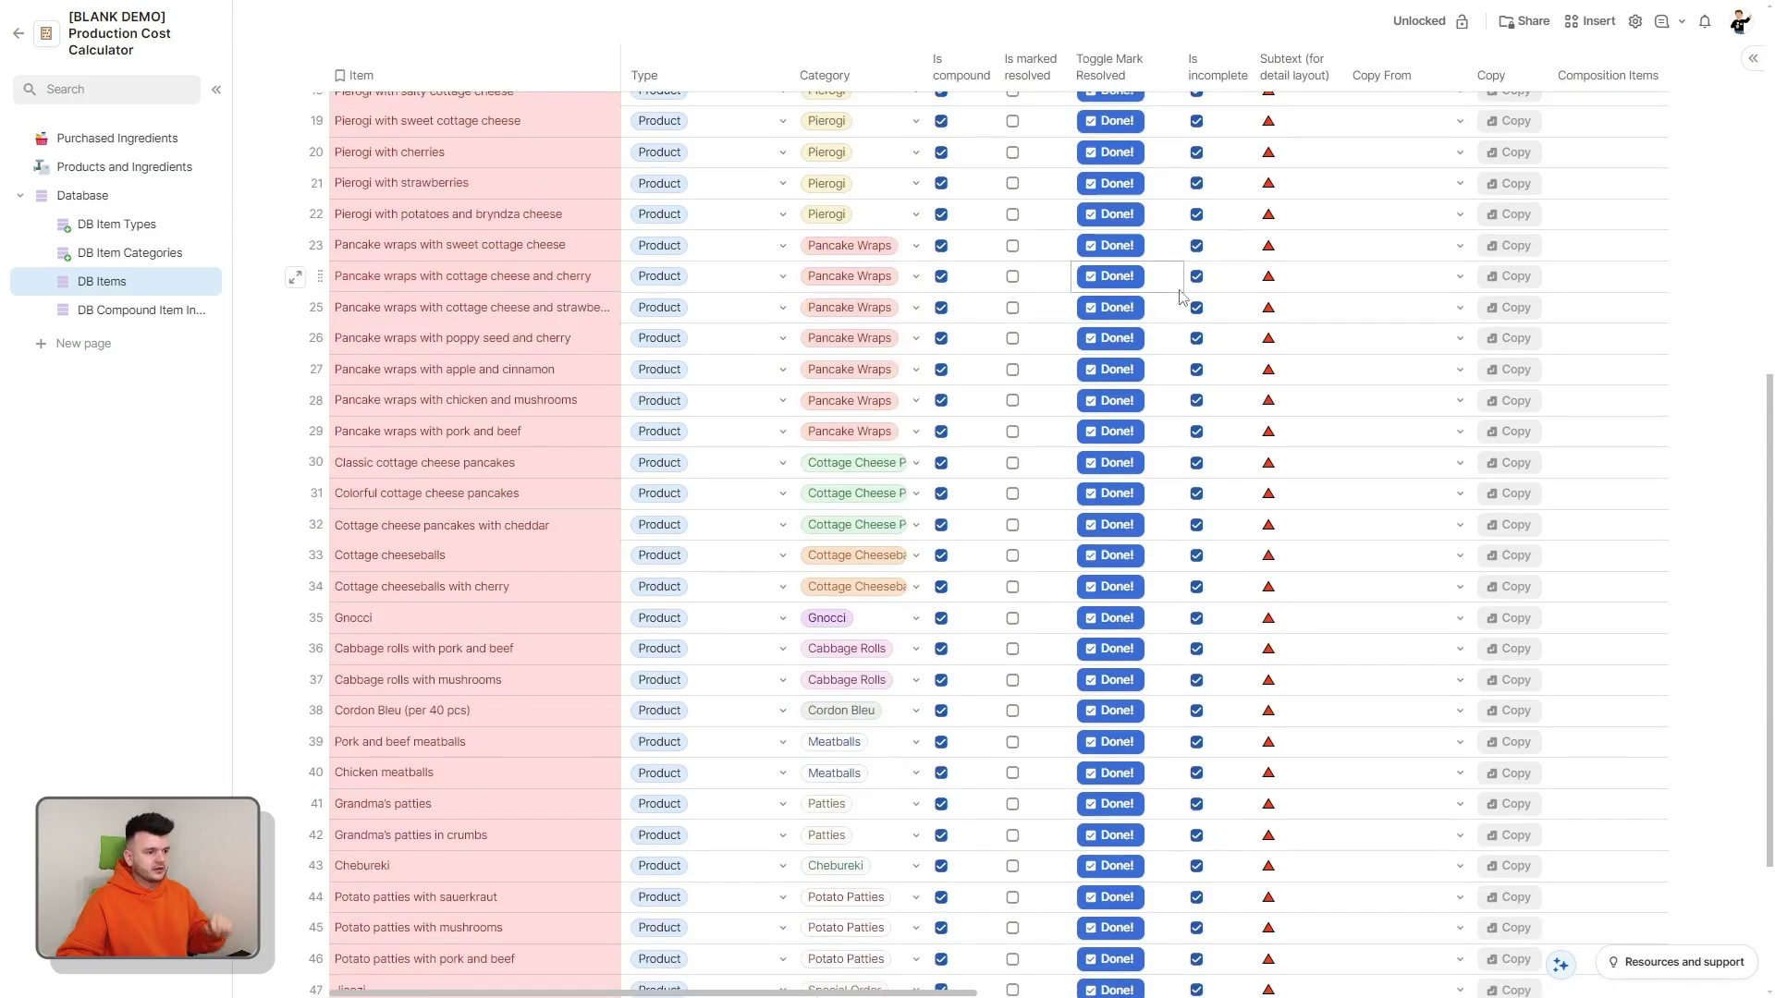
pyautogui.scroll(10, 1180, 295)
pyautogui.scroll(3, 1180, 296)
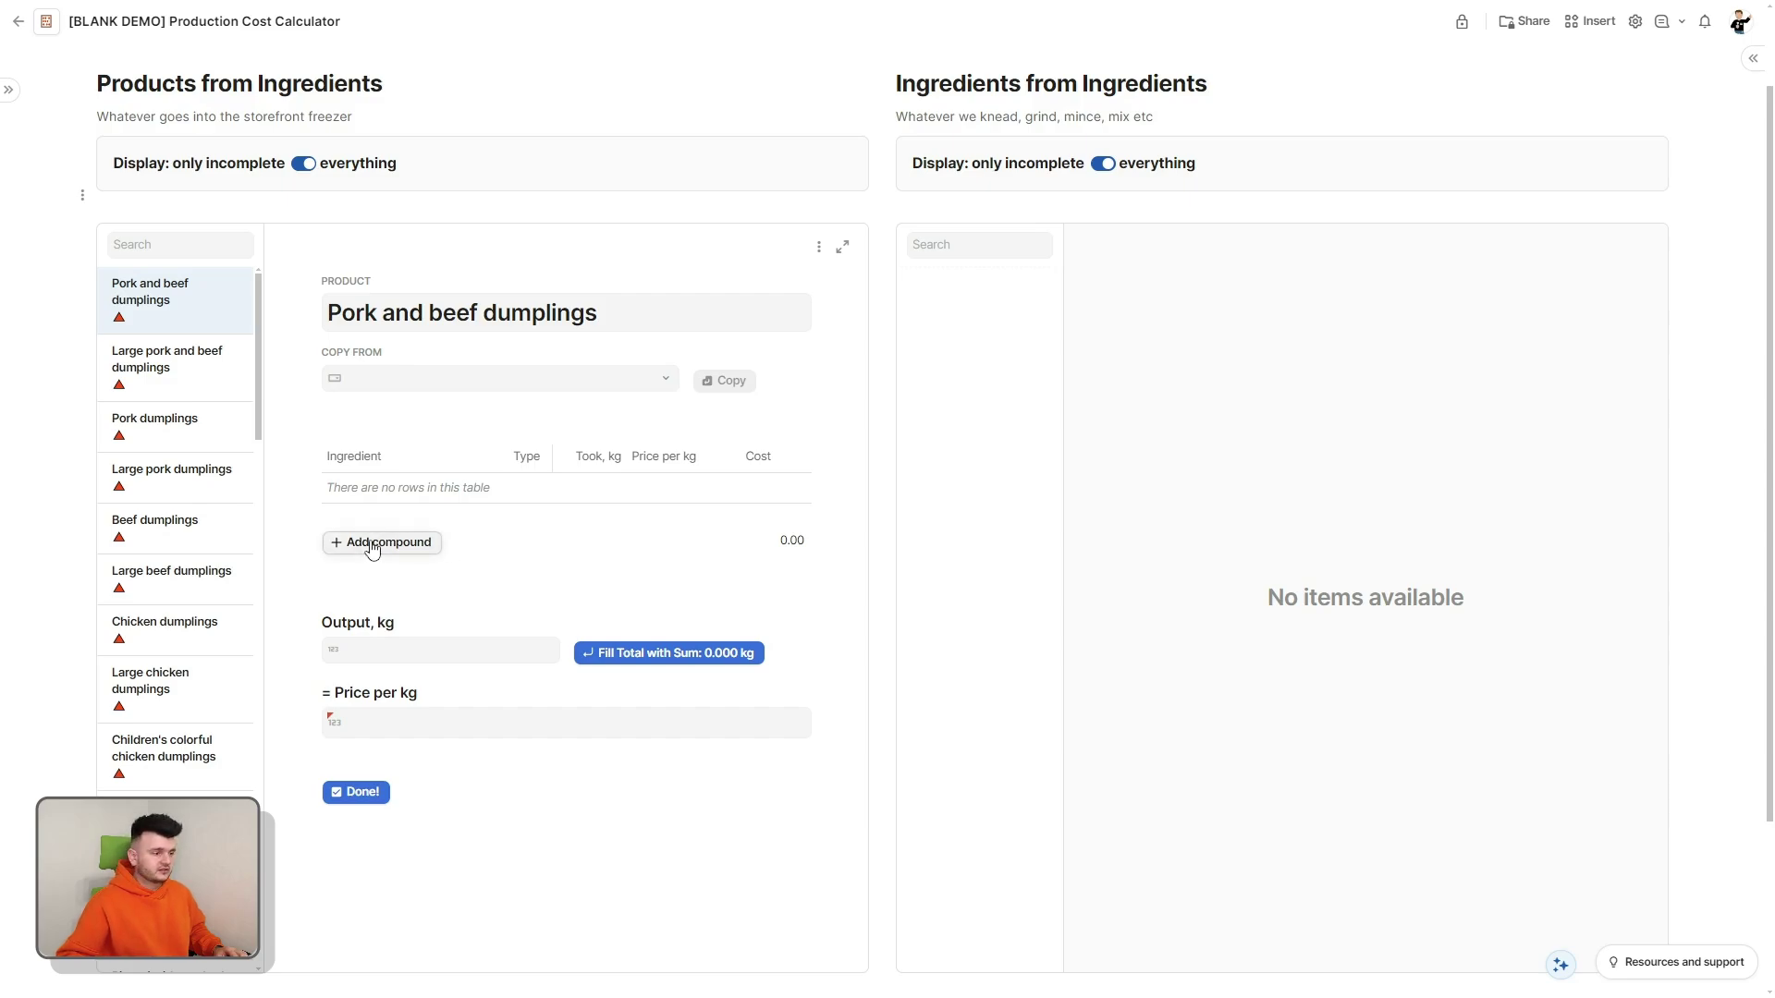
# Step: Add two ingredient rows to Pork and beef dumplings and create Dough as the first ingredient
pyautogui.click(379, 546)
pyautogui.click(379, 546)
pyautogui.click(402, 488)
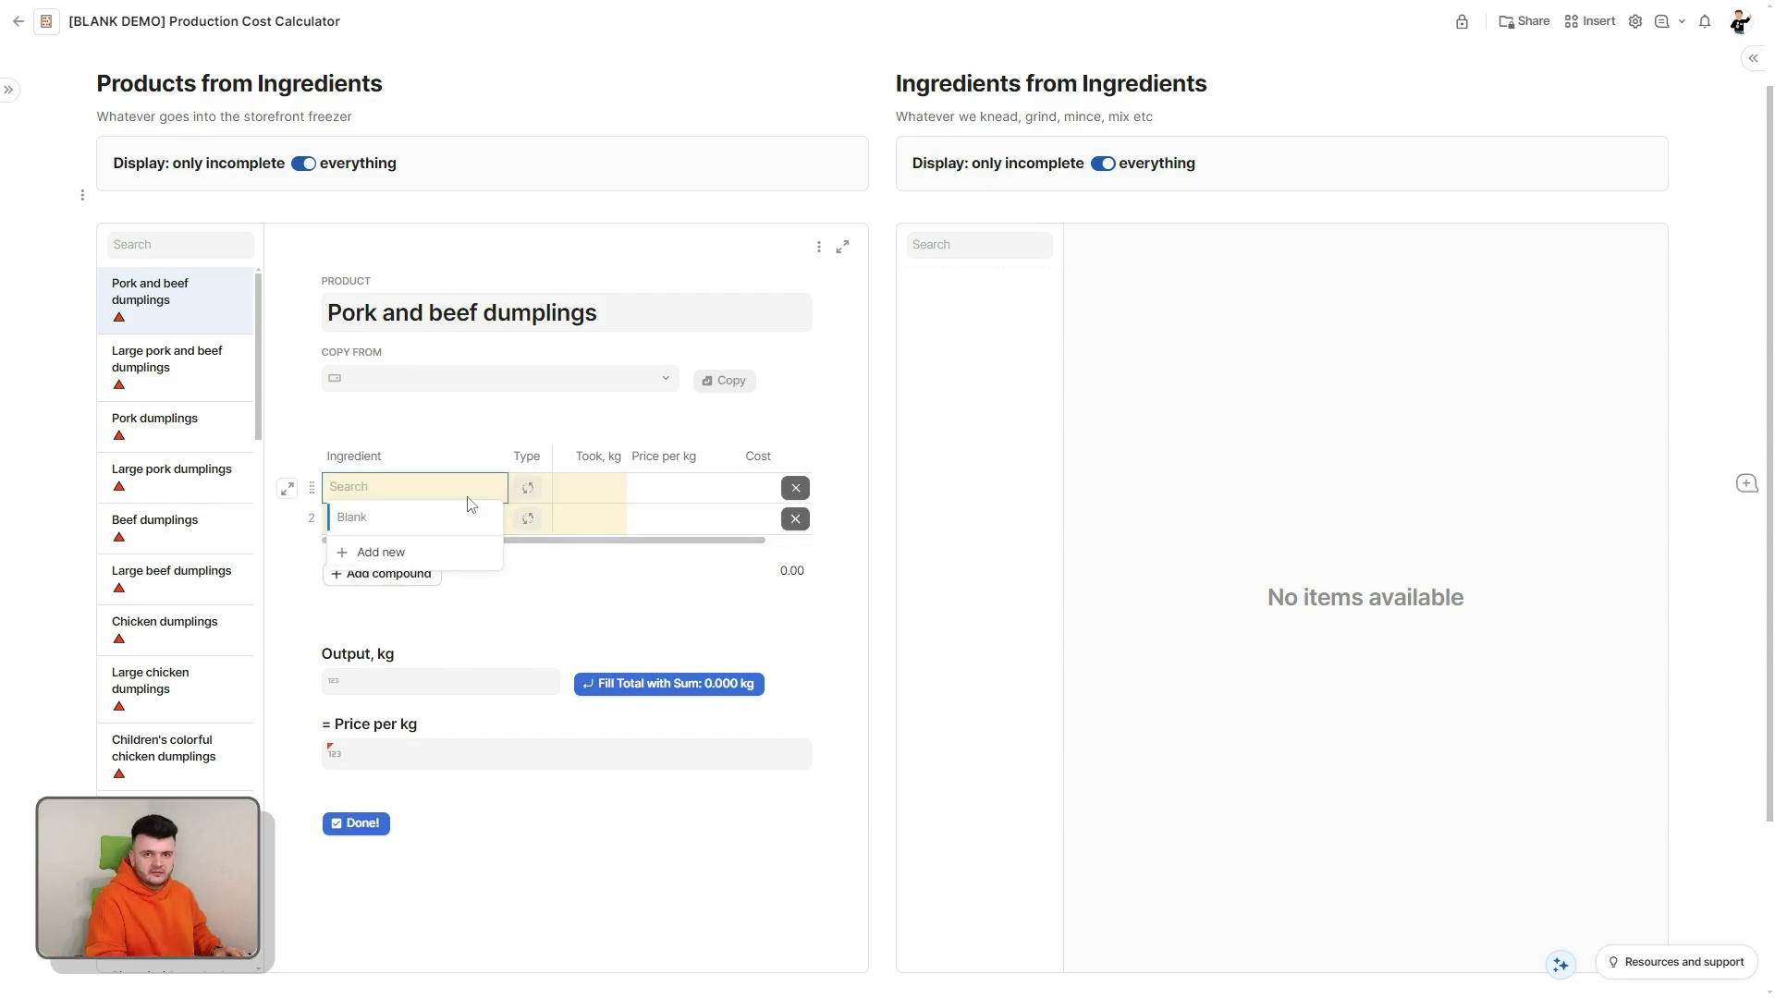
pyautogui.write('Dough')
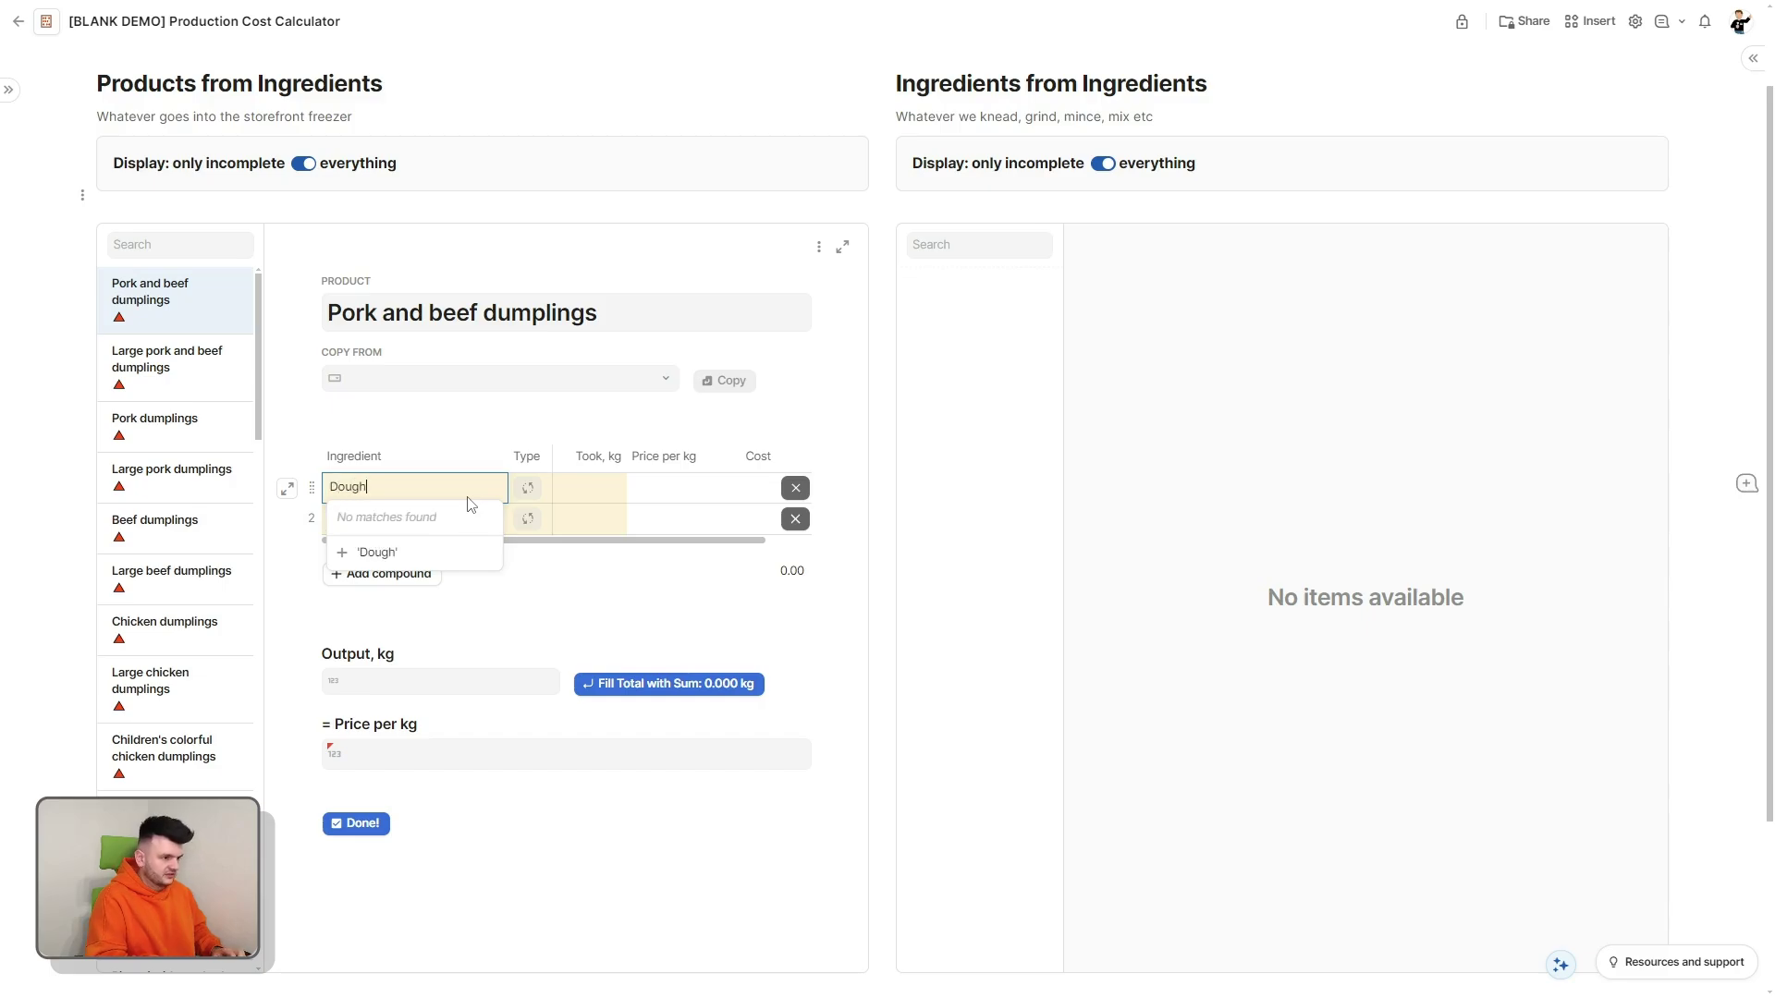
pyautogui.press('Return')
# Step: Create Beef and pork filling as the second ingredient of Pork and beef dumplings
pyautogui.click(445, 519)
pyautogui.write('Beef')
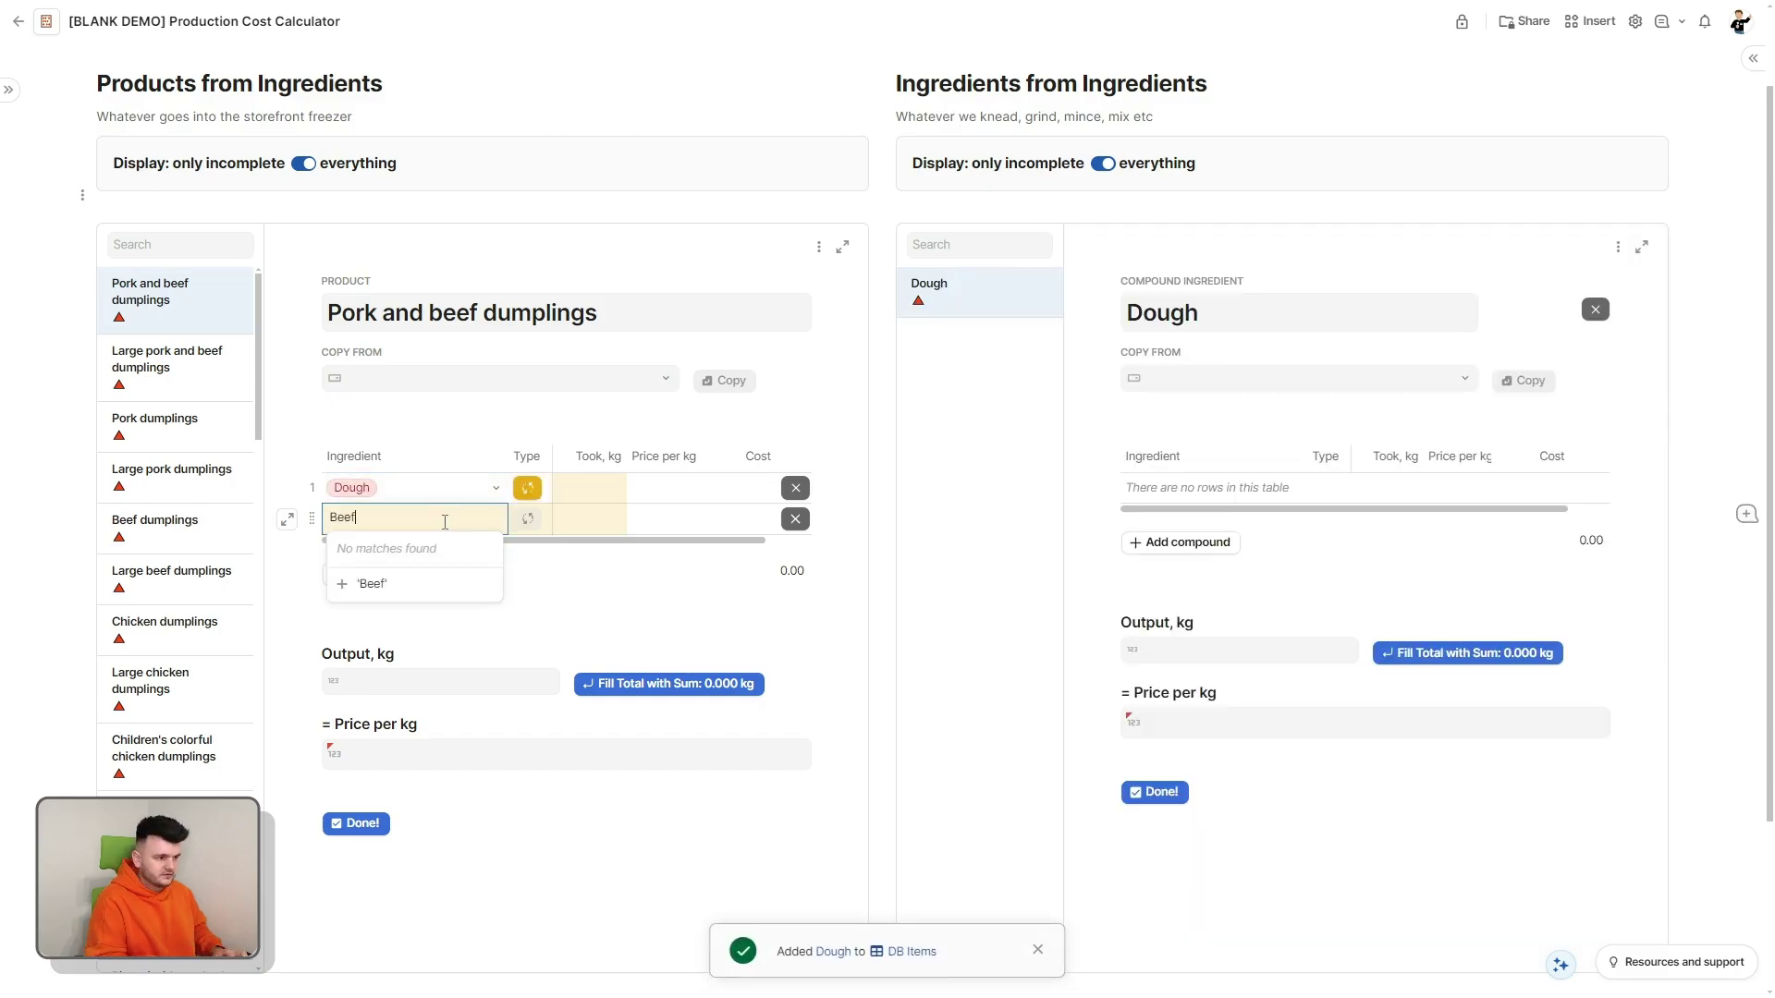
pyautogui.write(' and pro')
pyautogui.write('k filling')
pyautogui.press('Return')
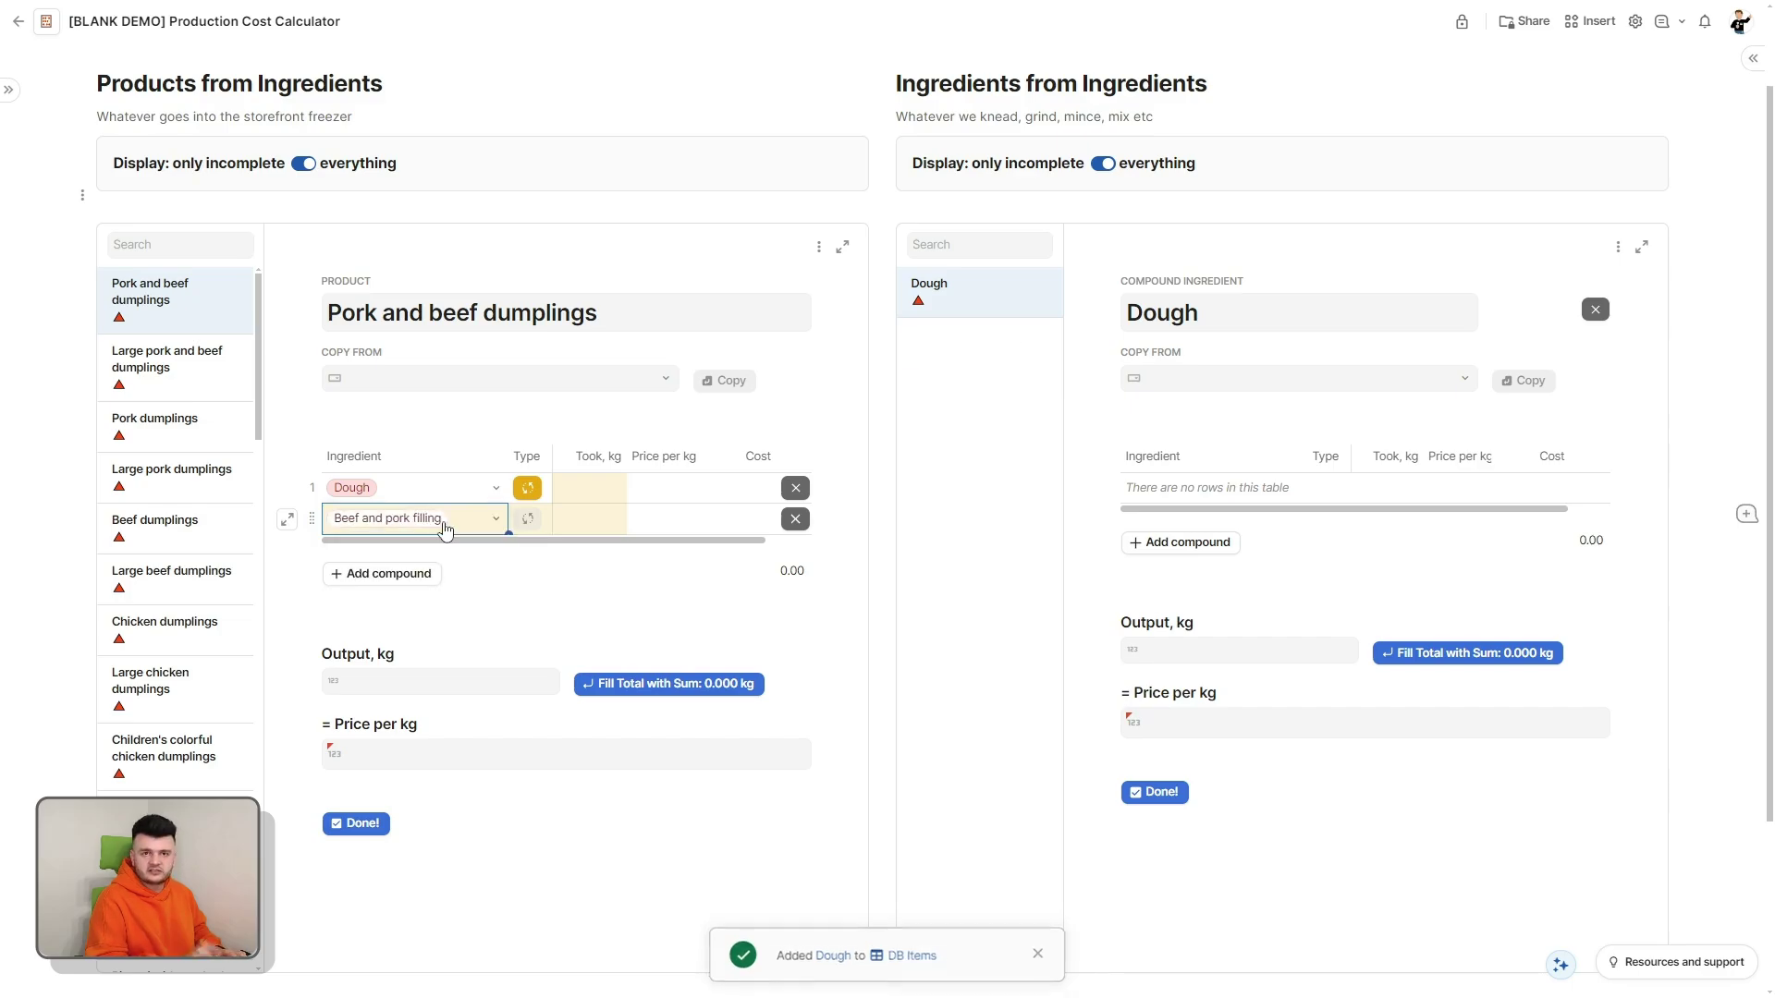
# Step: Add four empty ingredient rows to the Dough compound ingredient
pyautogui.click(1146, 544)
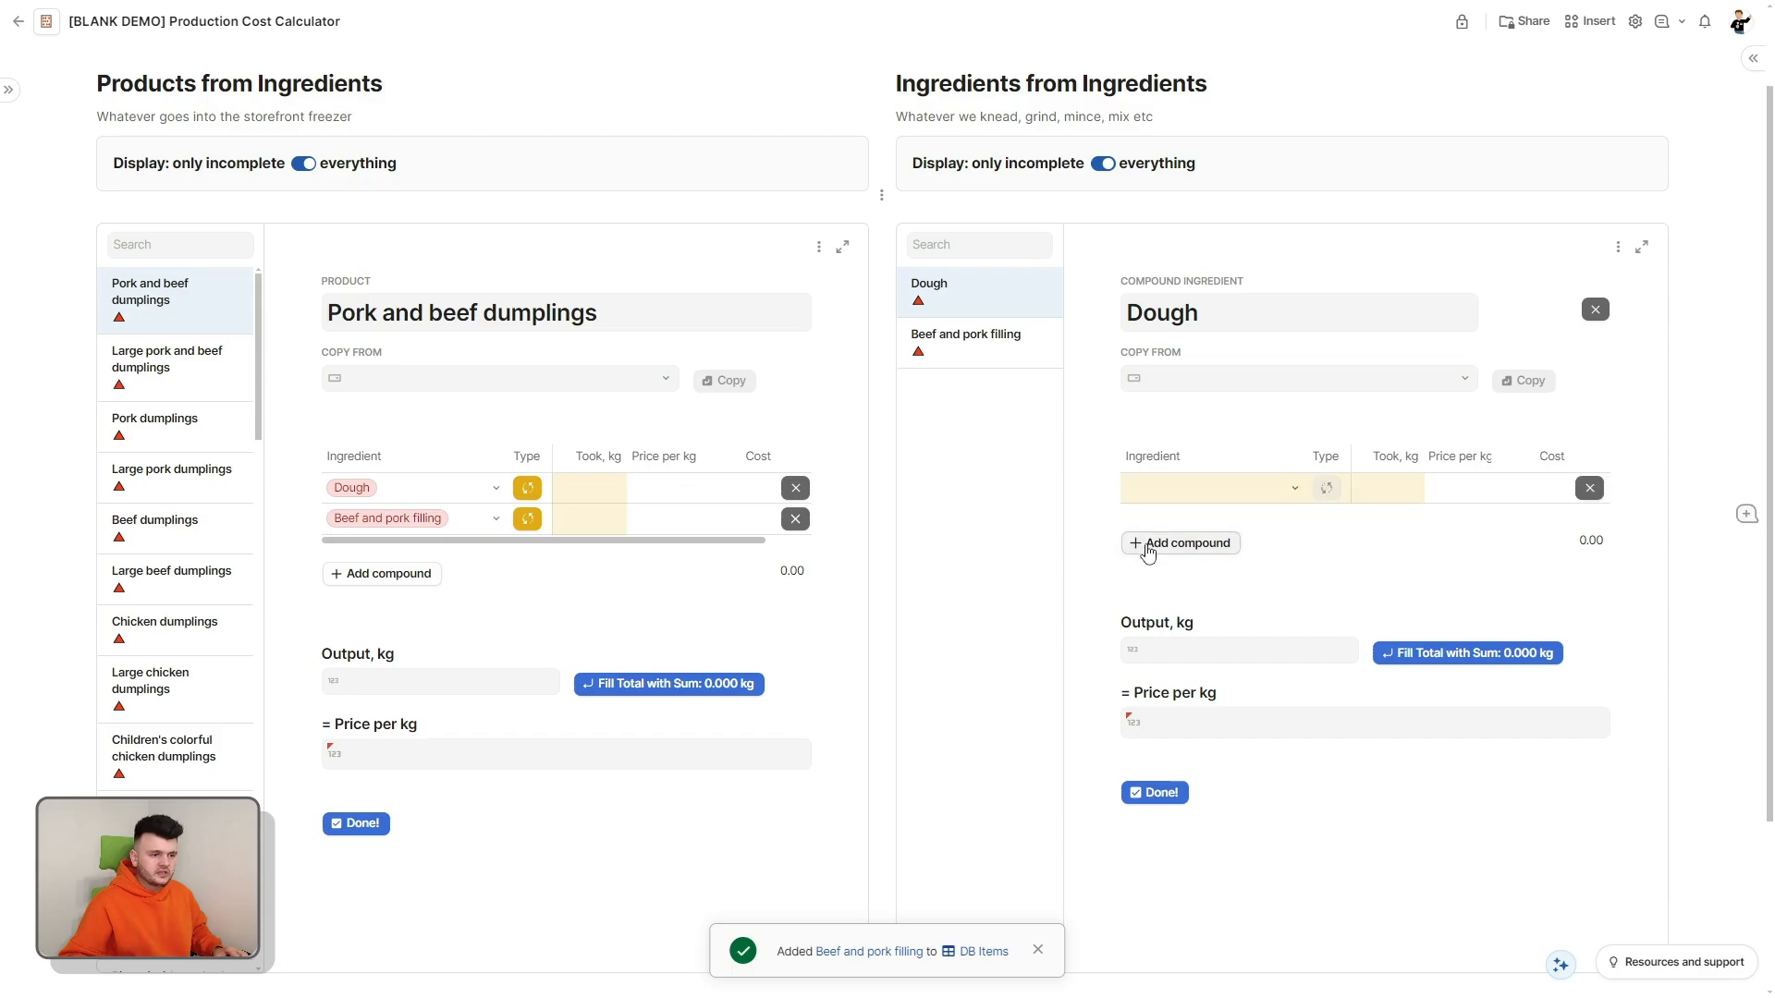
pyautogui.click(1148, 543)
pyautogui.click(1149, 577)
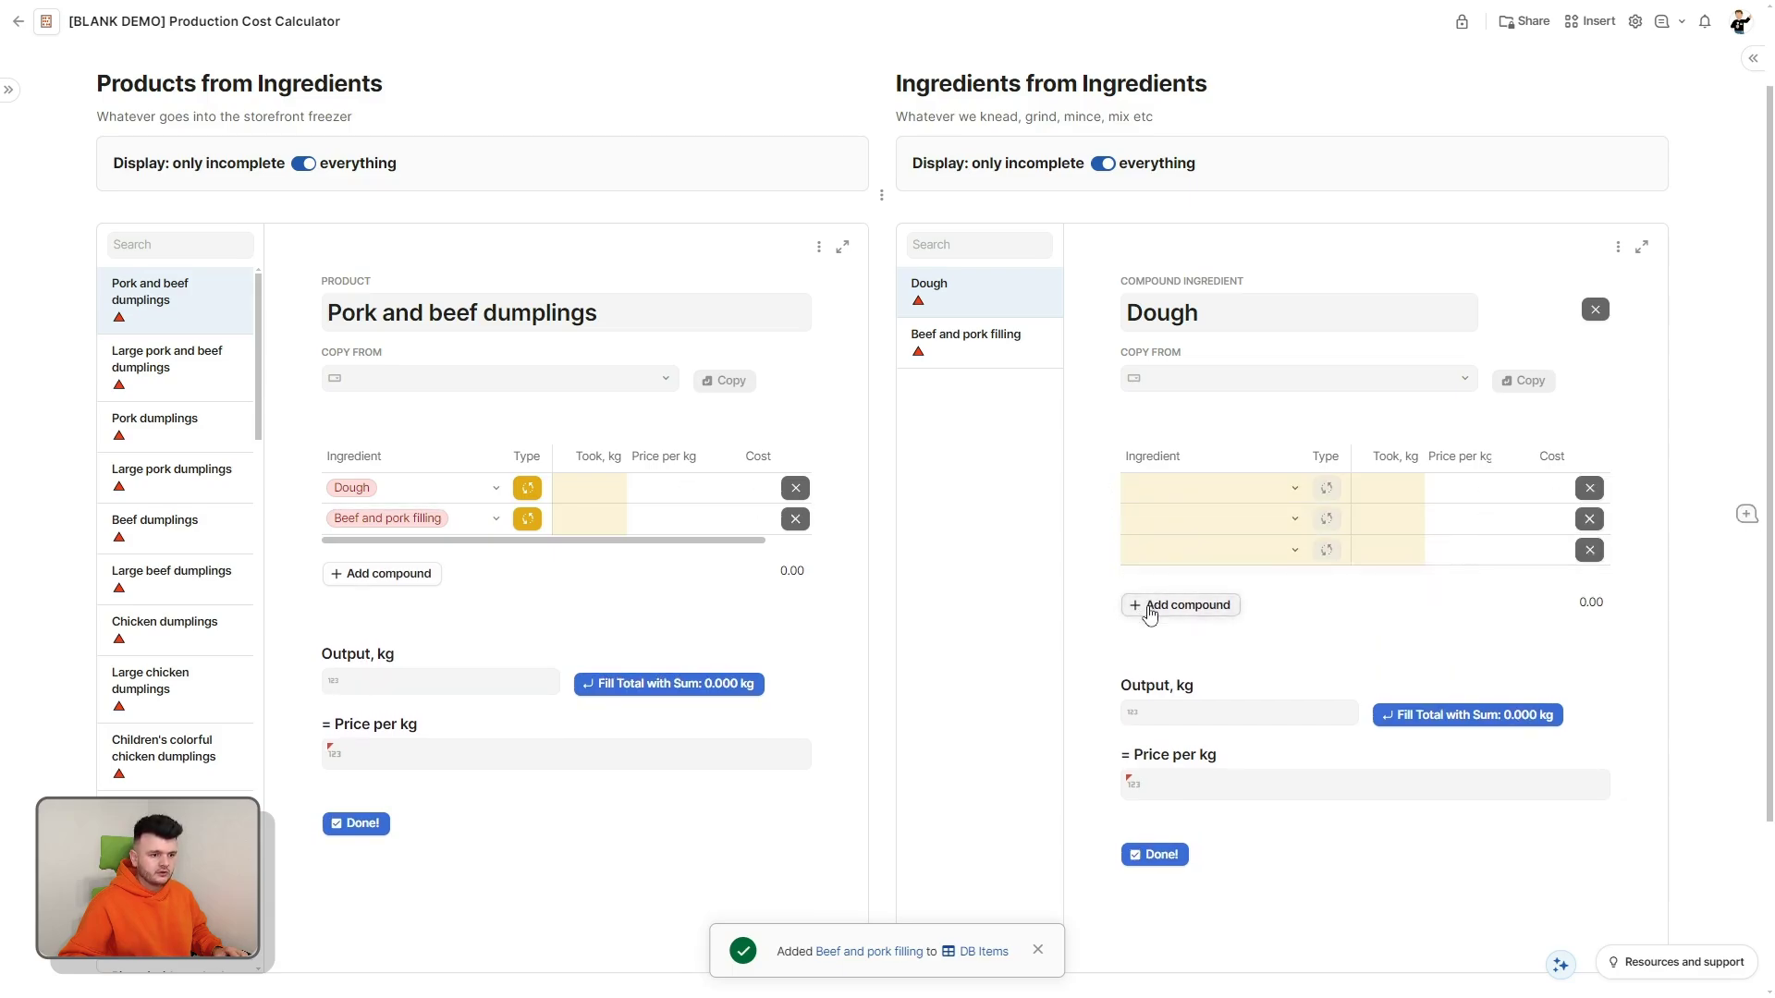
pyautogui.click(1149, 612)
# Step: Try to create Water as the first ingredient of Dough
pyautogui.click(1197, 513)
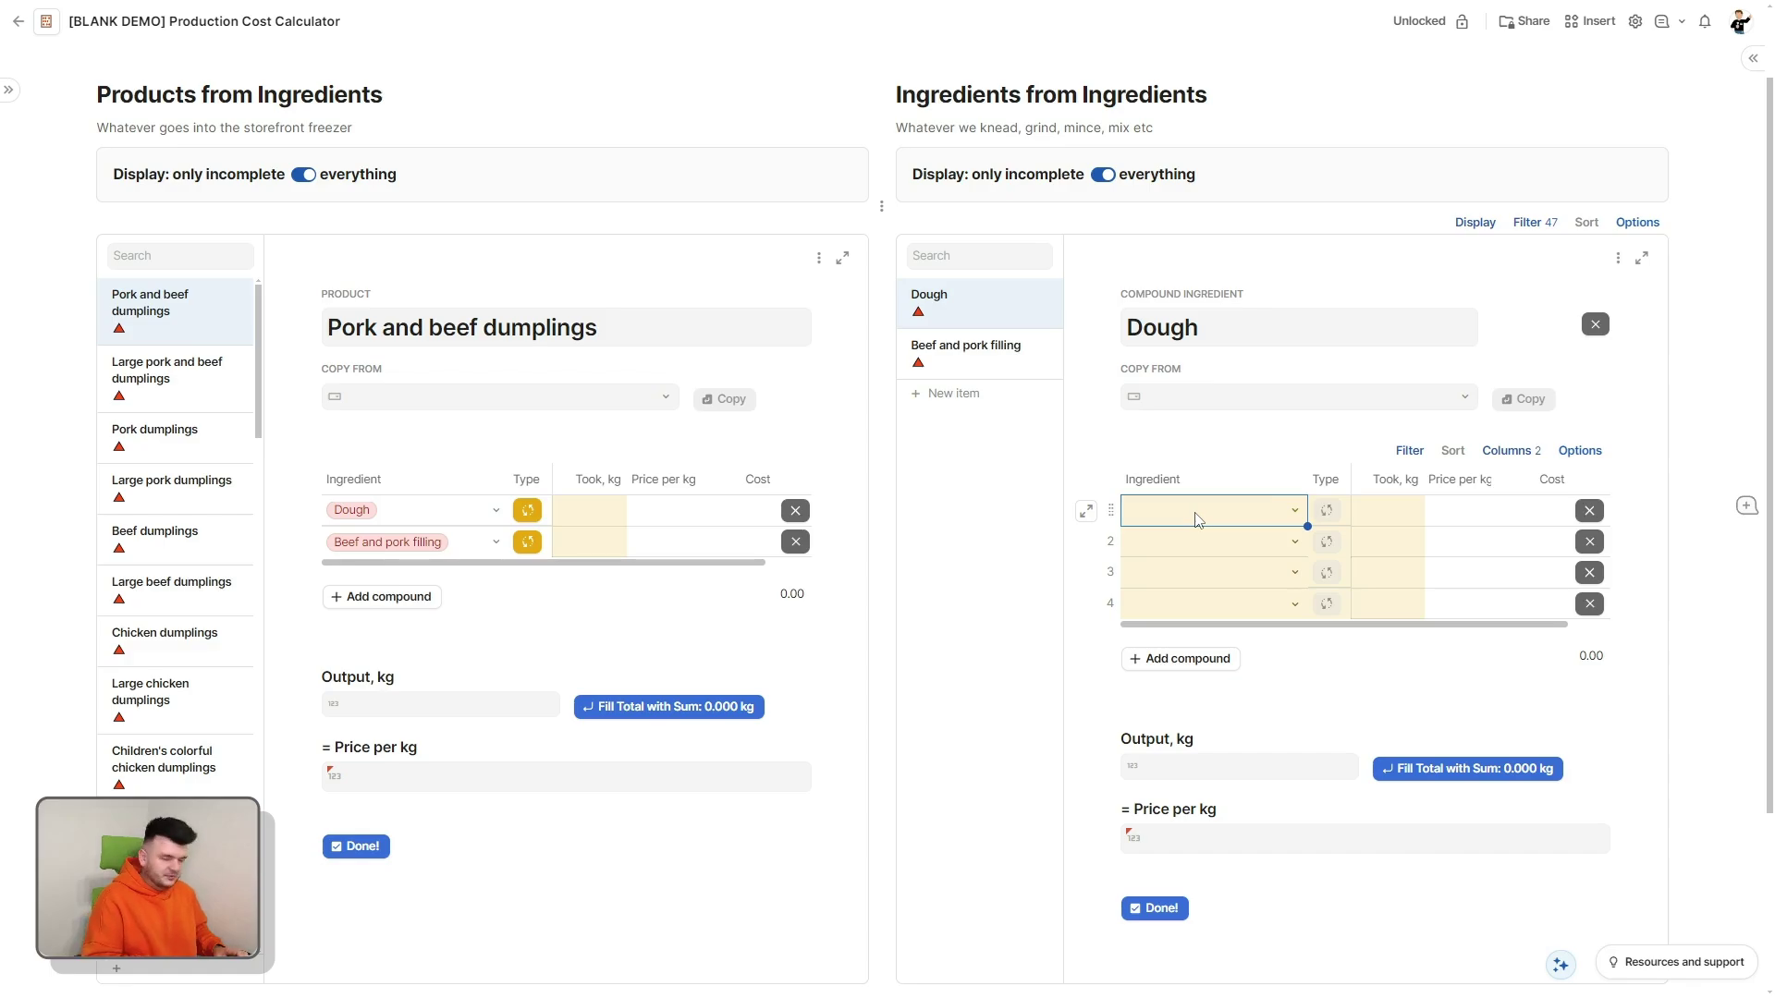
pyautogui.write('Water')
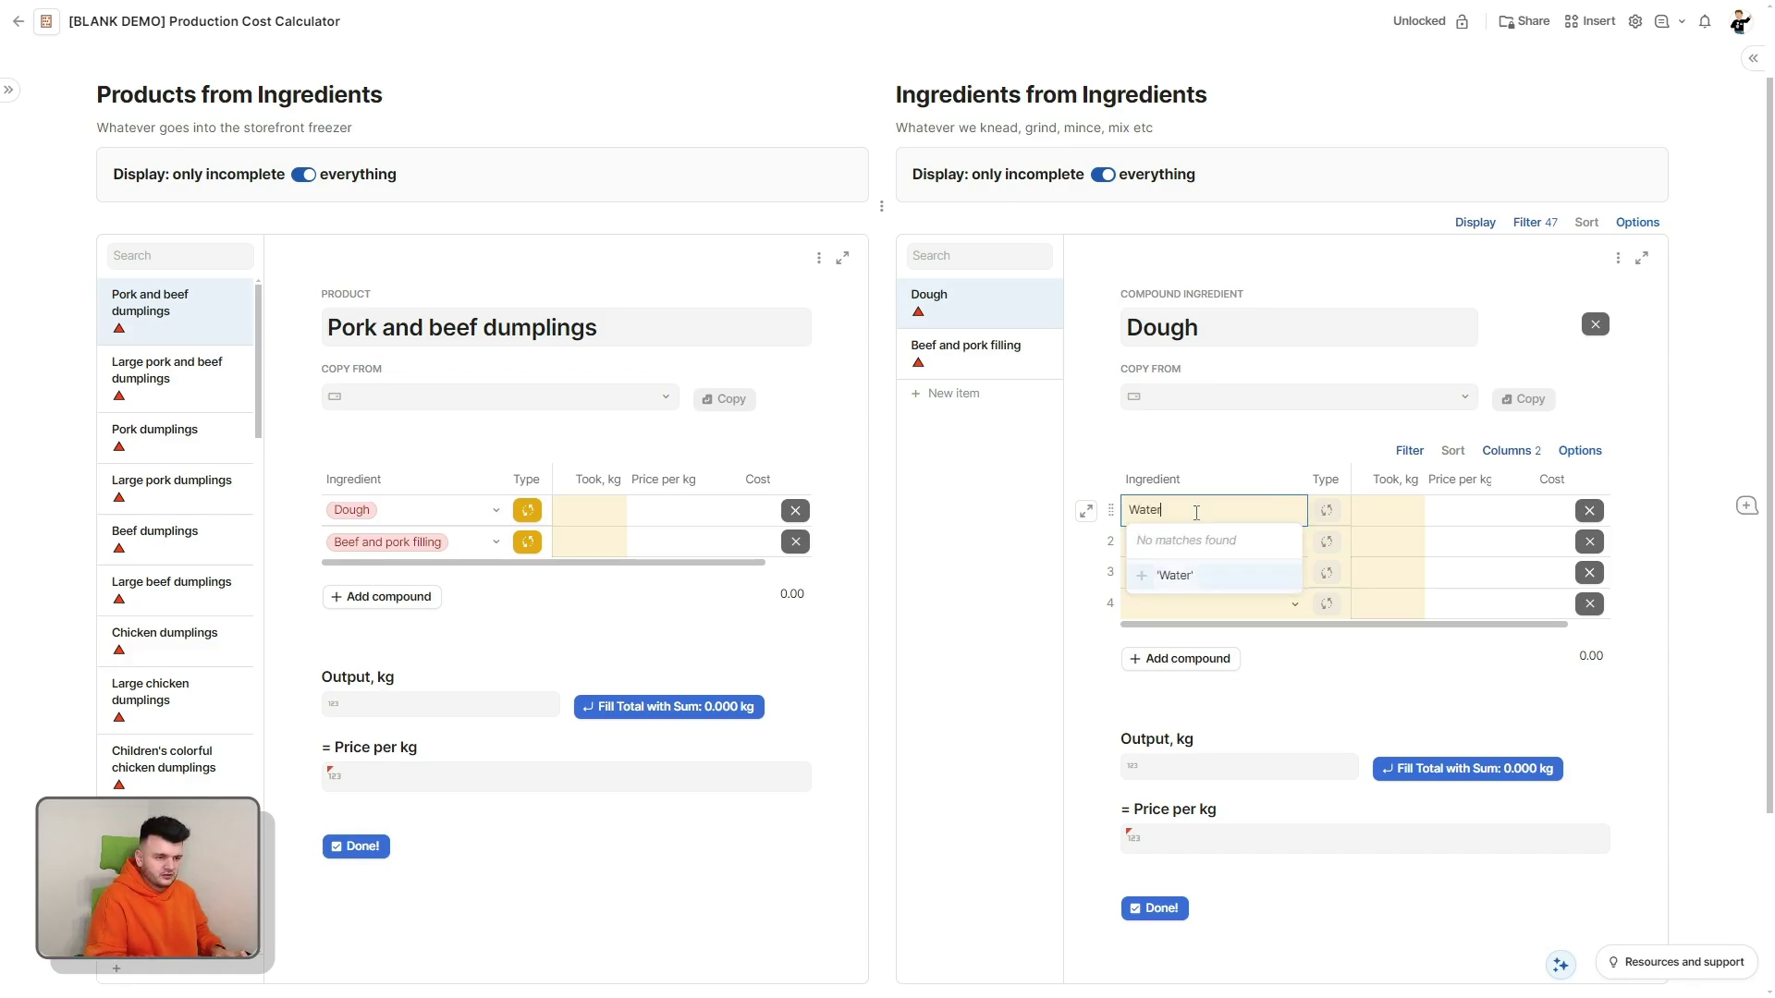
pyautogui.press('Return')
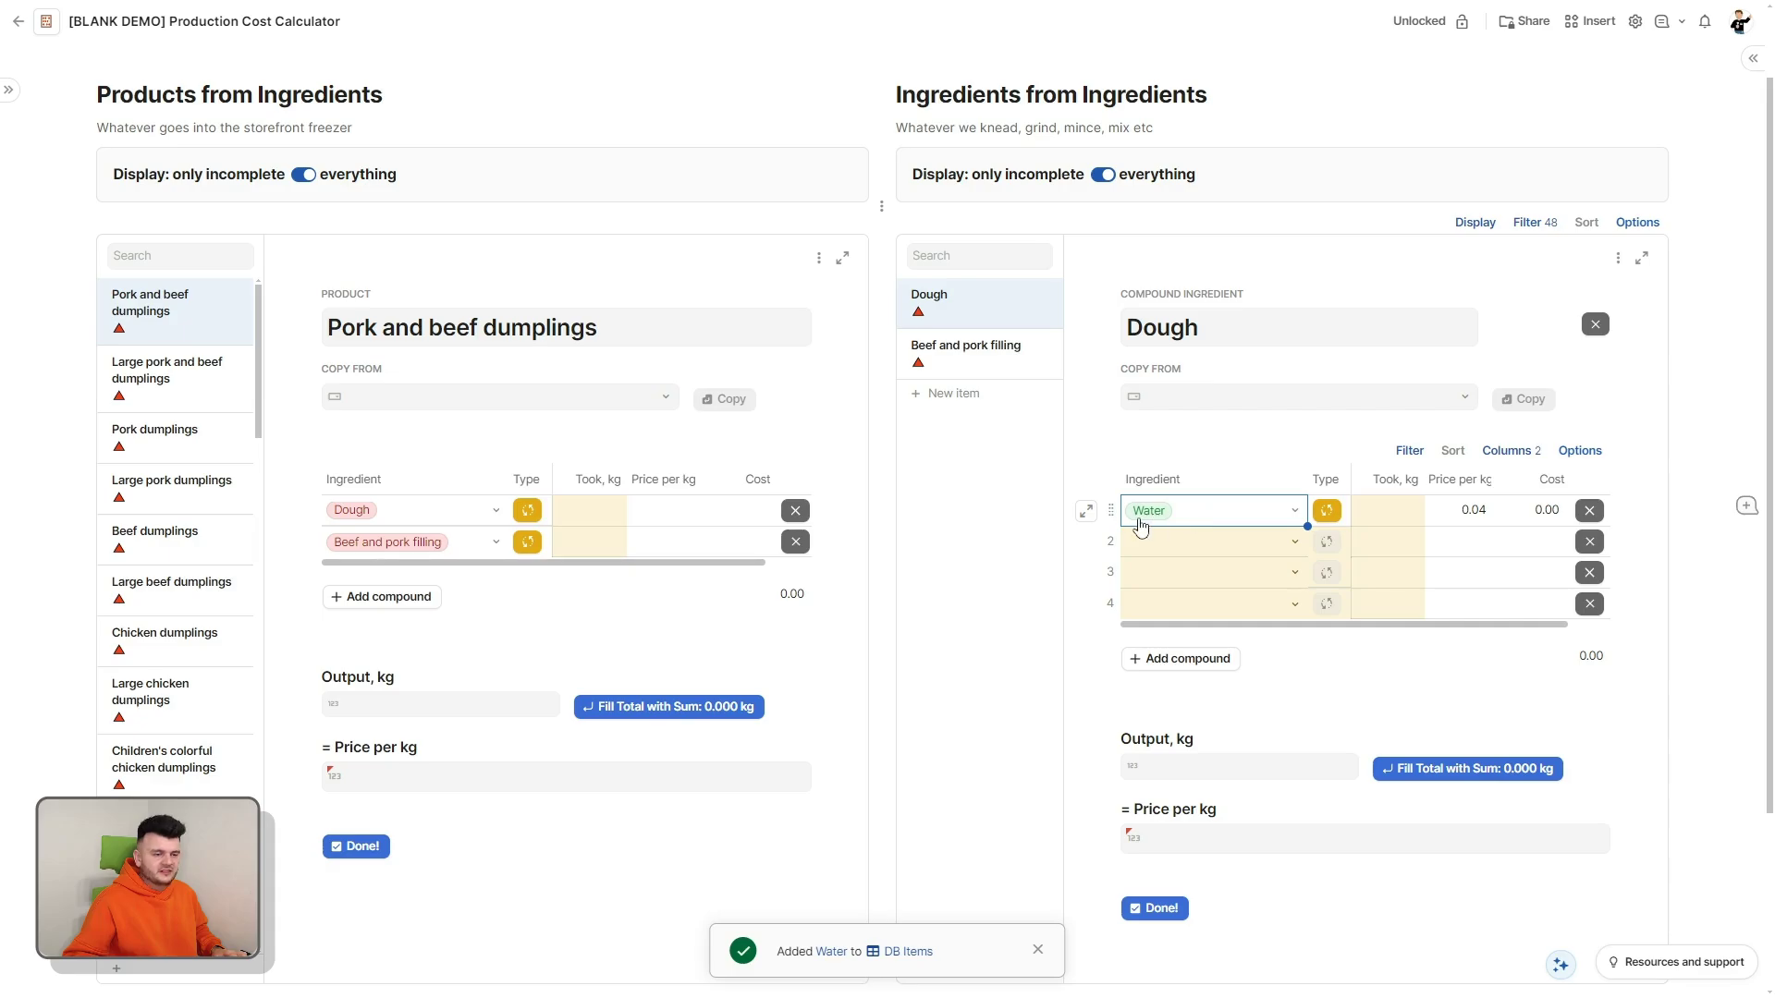
pyautogui.moveTo(1137, 523)
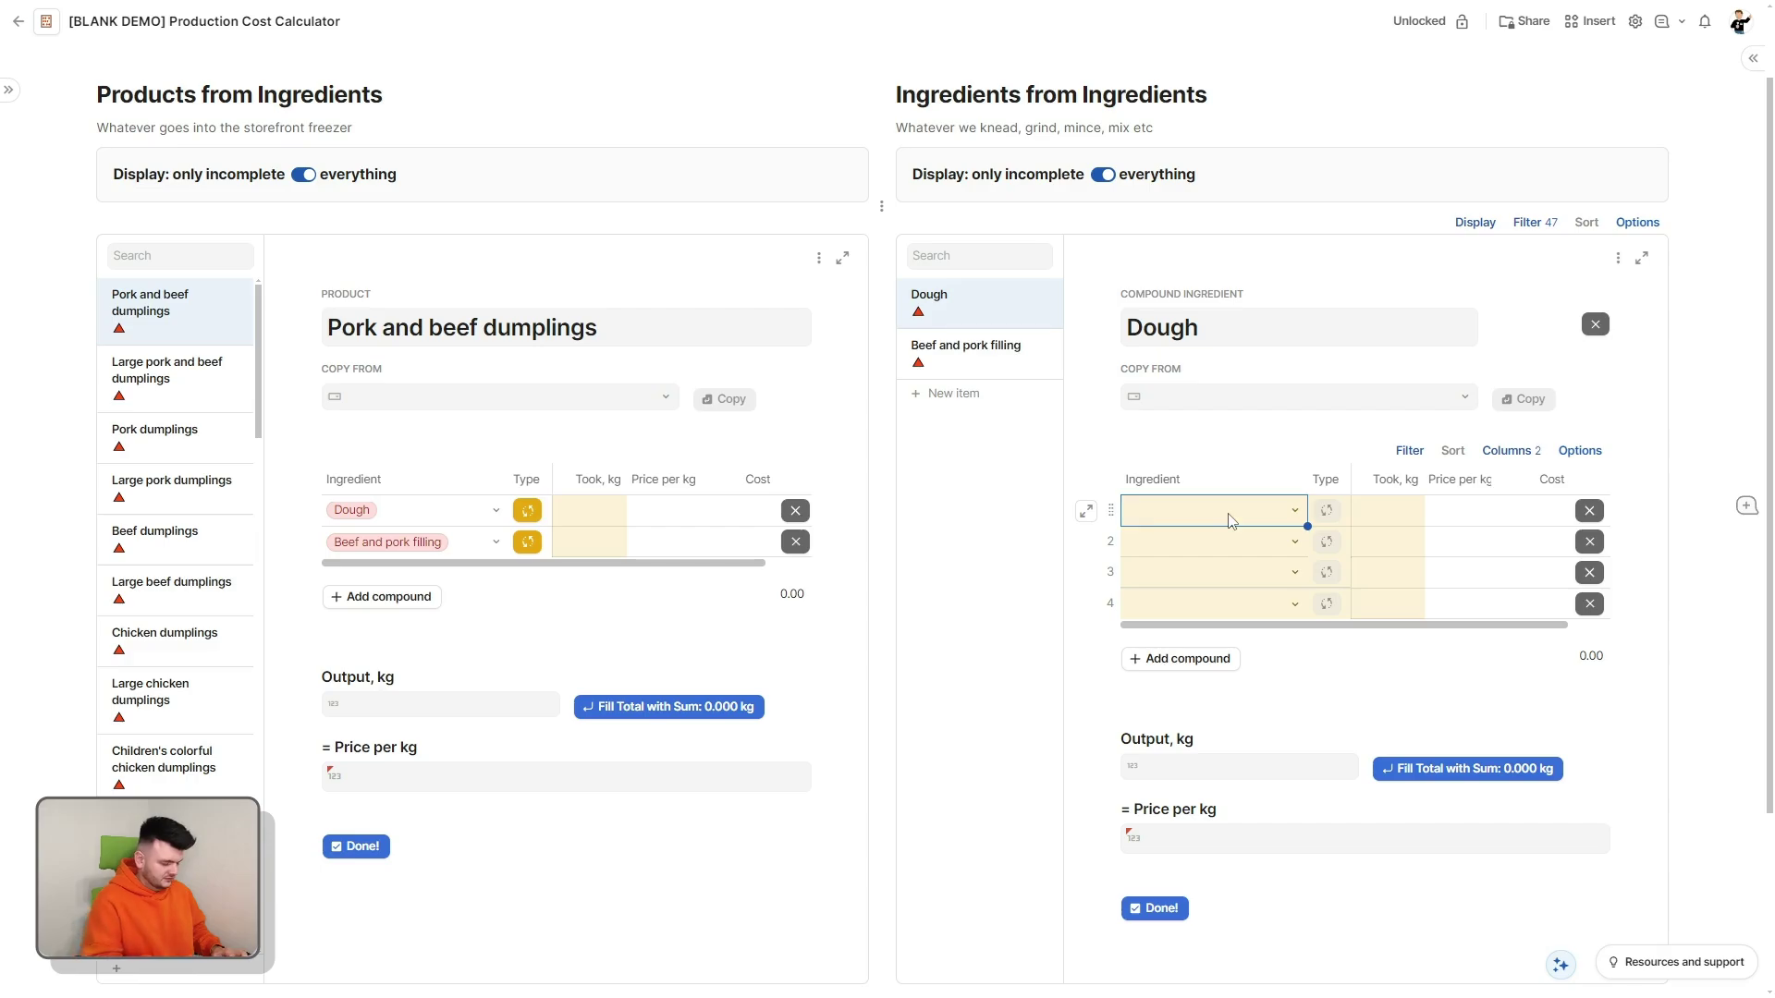
# Step: Fill the four ingredient rows of Dough with new items named Fflour, Wwater, Vegetable Oil and SSalt
pyautogui.write('Fflour')
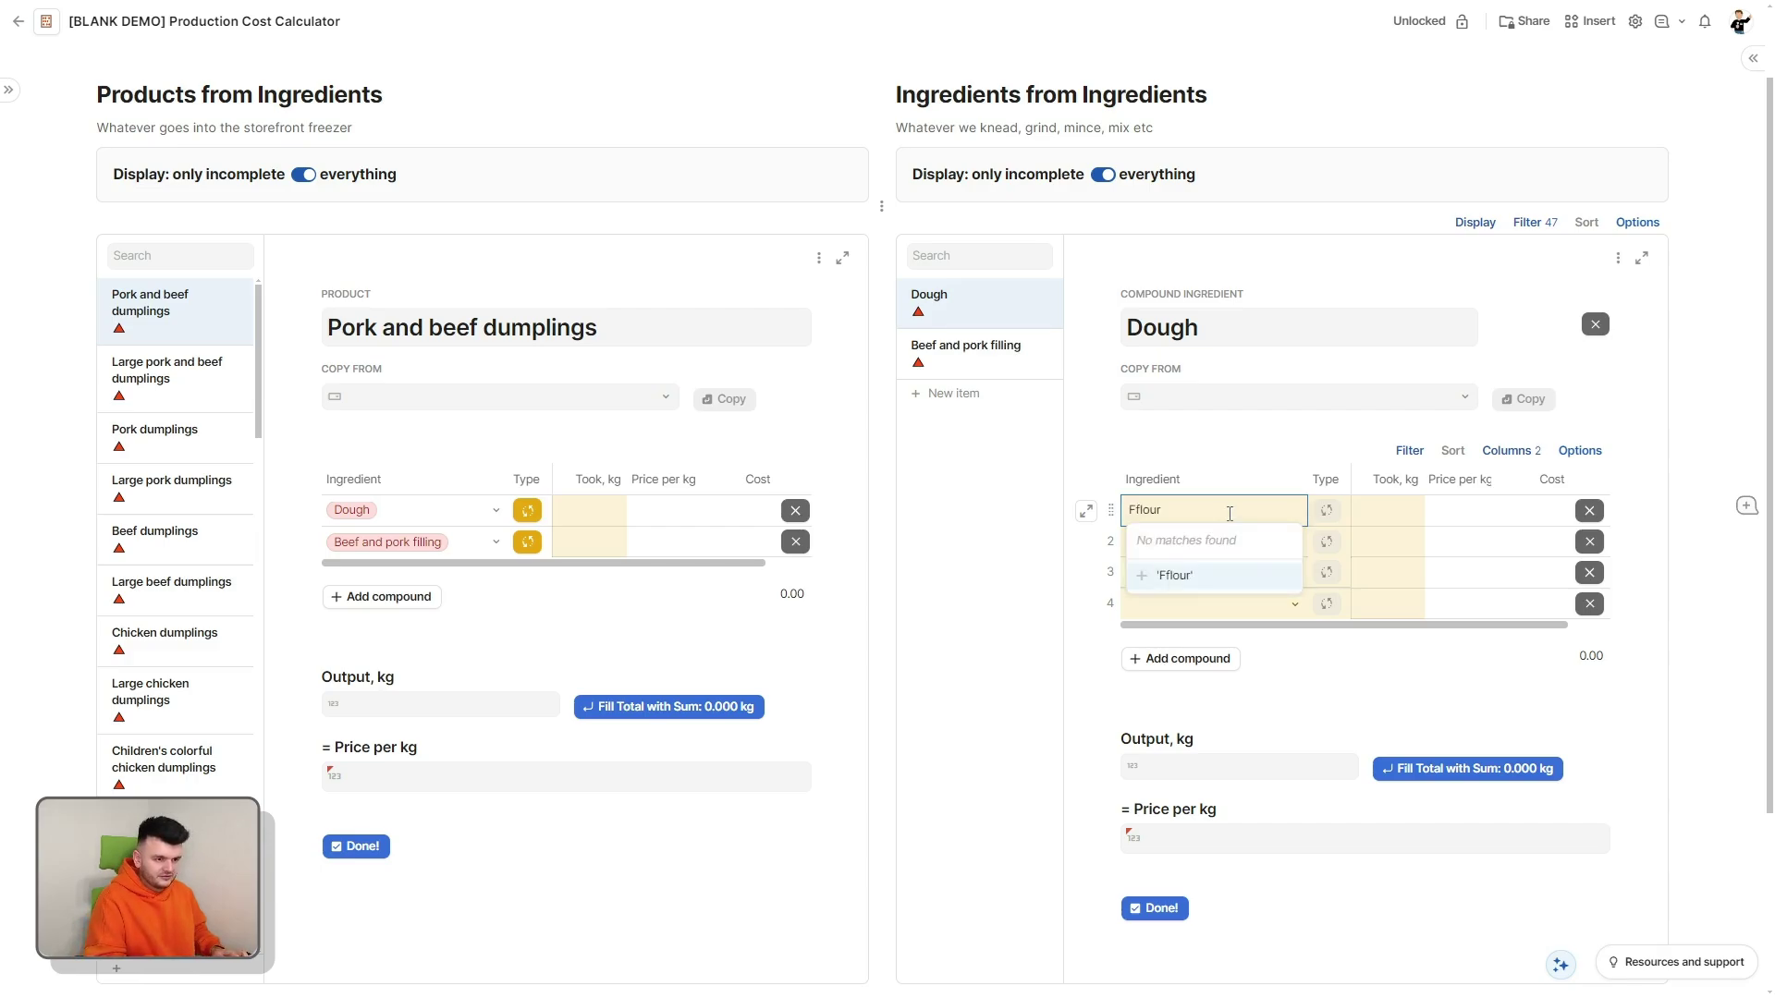
pyautogui.press('Return')
pyautogui.write('Wwater')
pyautogui.press('Return')
pyautogui.write('Vegetable Oil')
pyautogui.press('Return')
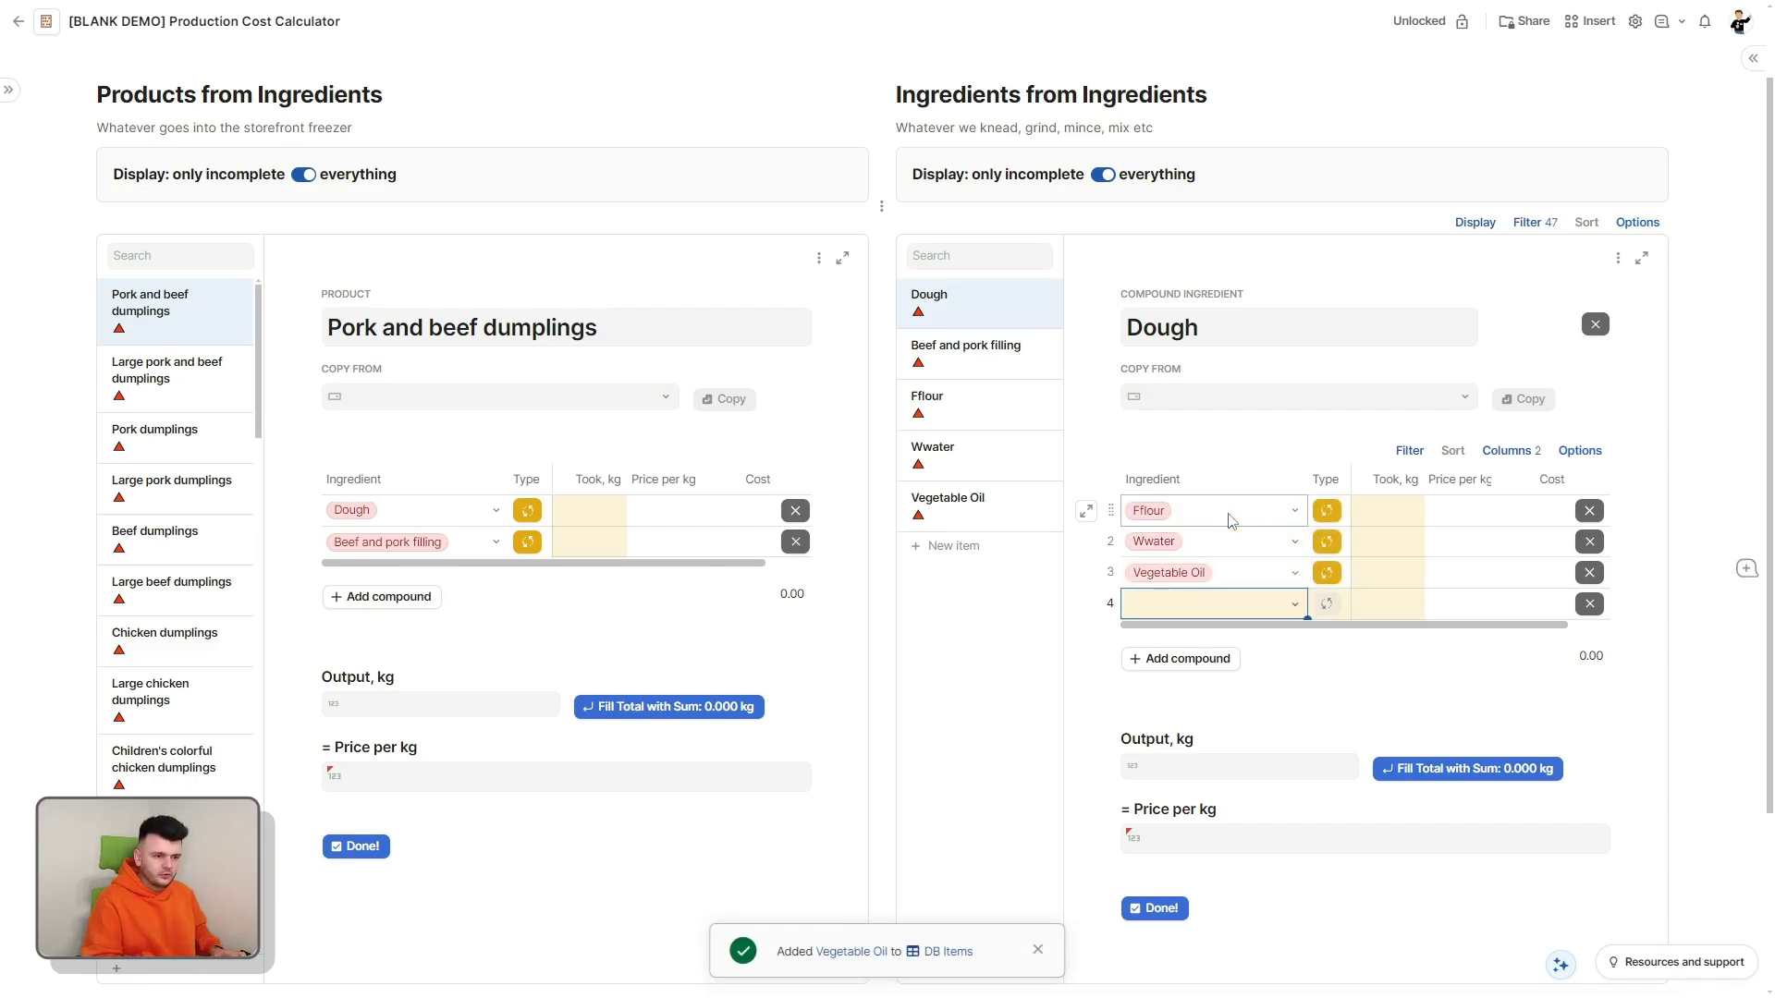
pyautogui.write('SSalt')
pyautogui.press('Return')
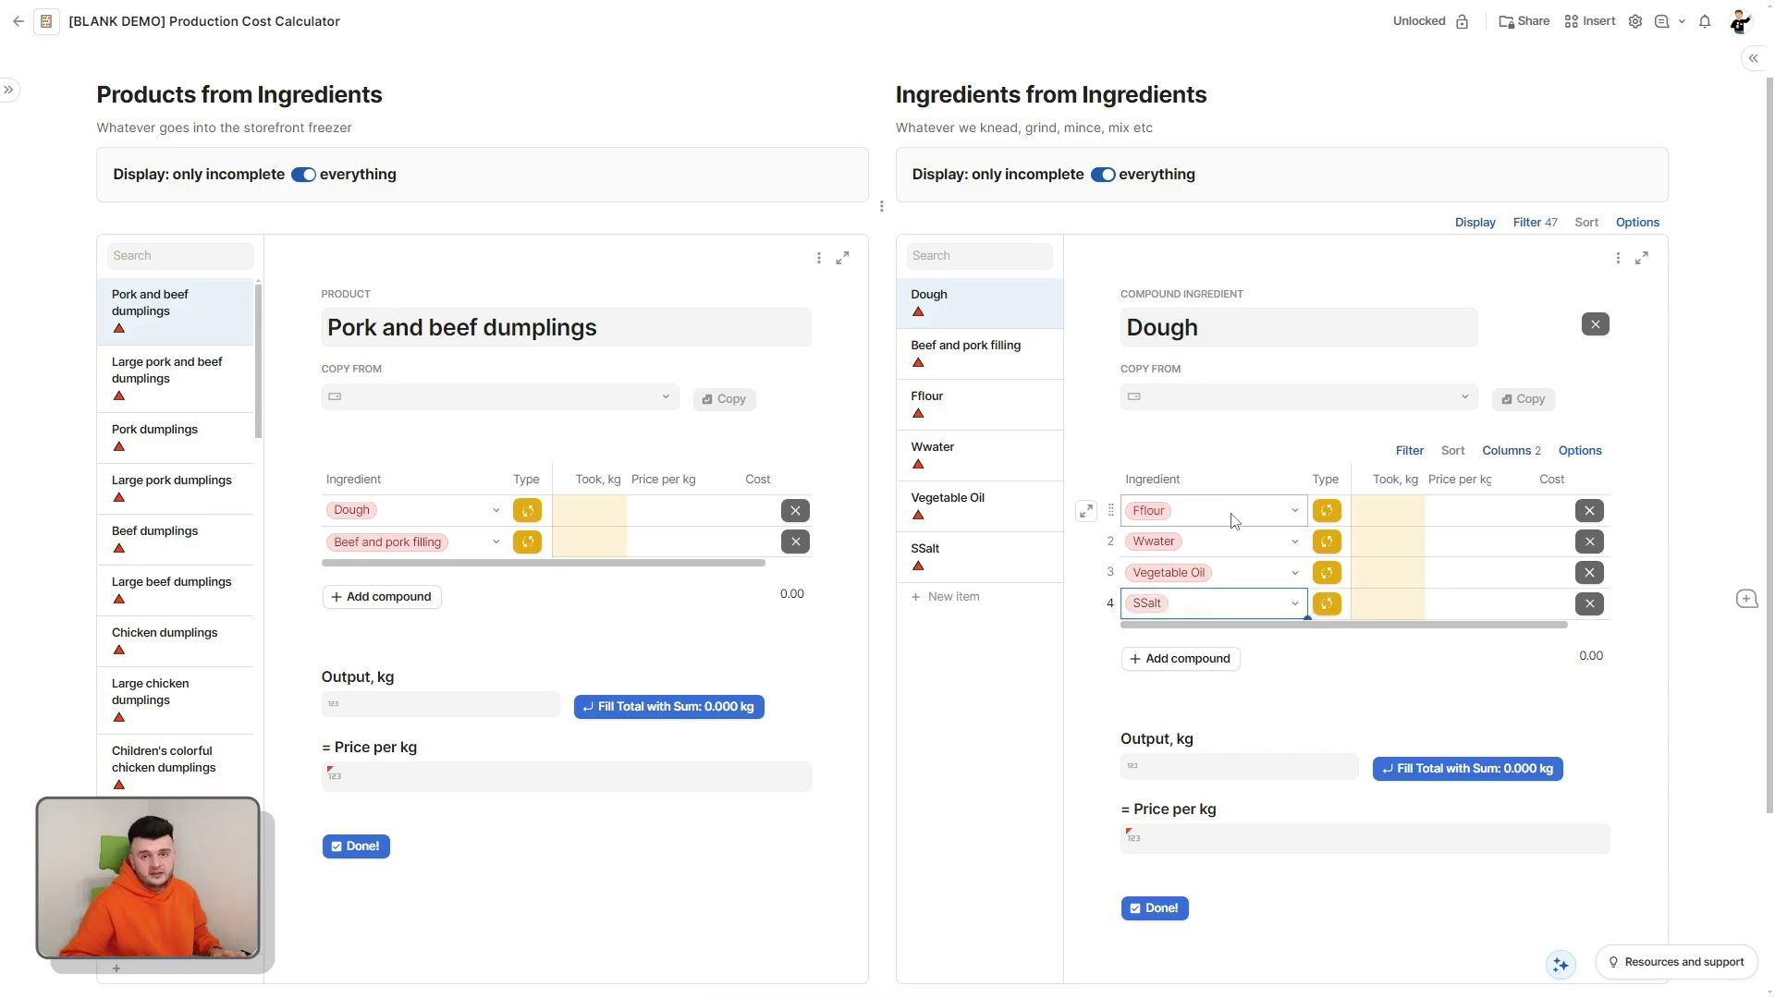
# Step: Switch the type of all four Dough ingredients from compound to purchased
pyautogui.click(1327, 511)
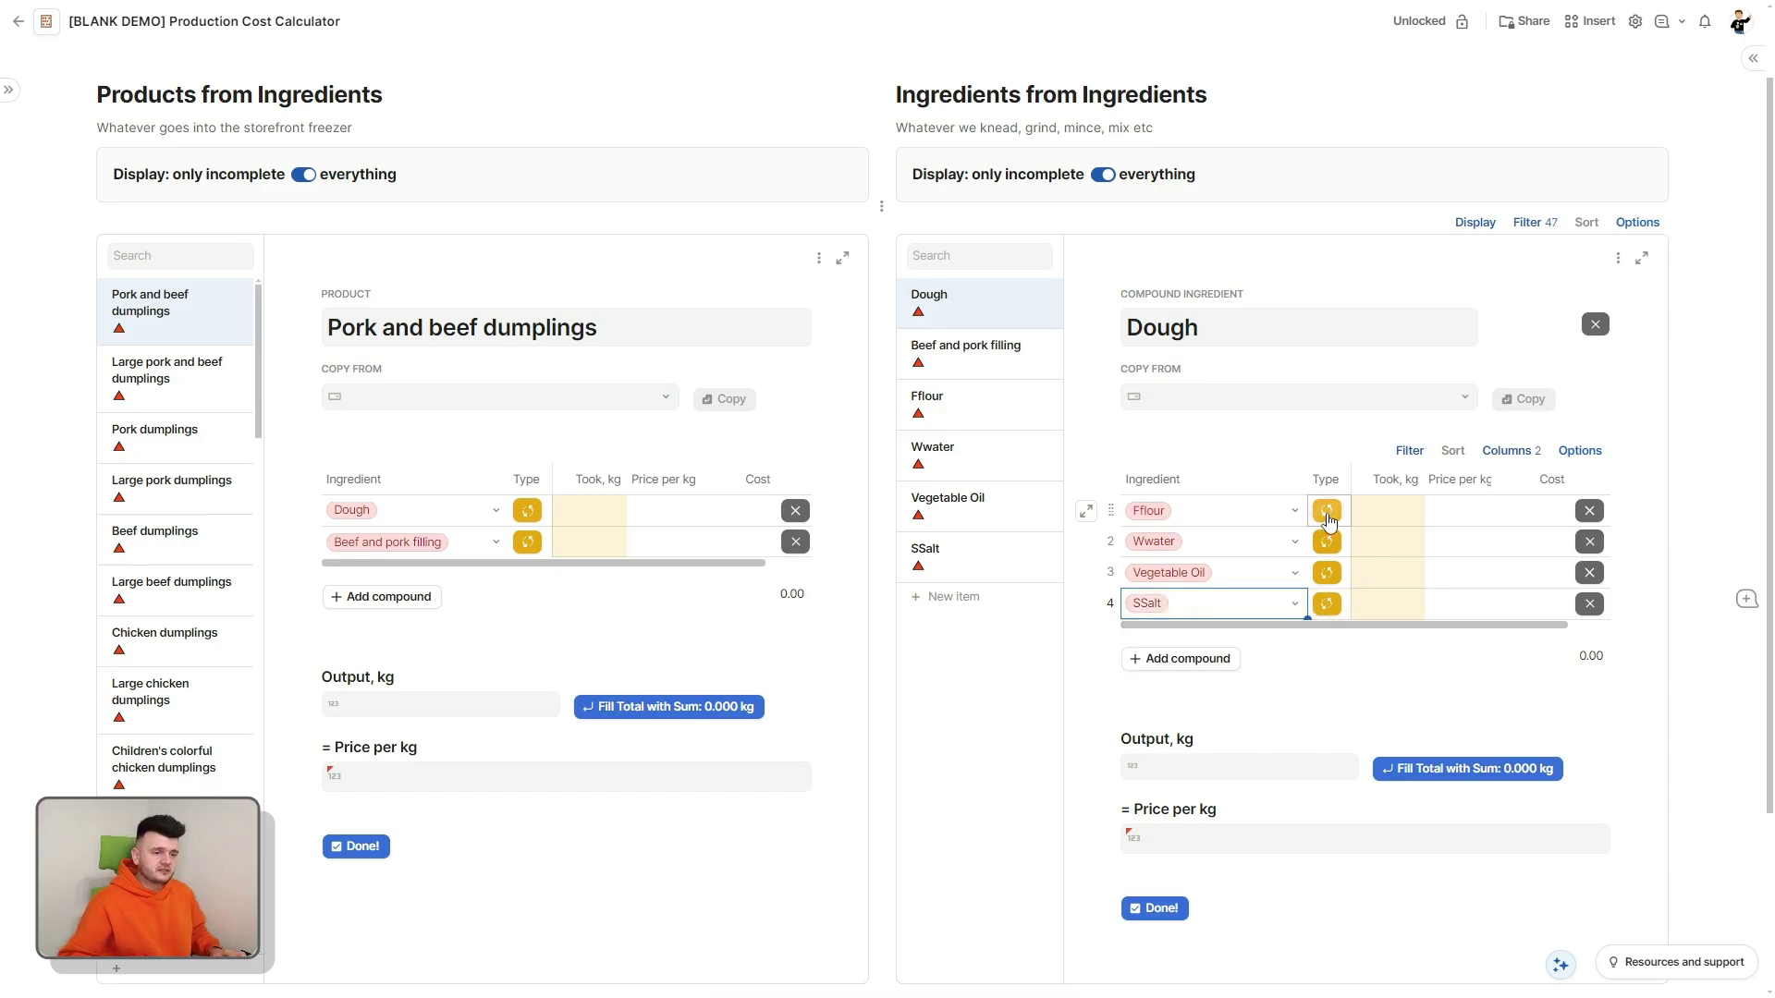
pyautogui.click(1326, 541)
pyautogui.click(1326, 573)
pyautogui.click(1326, 606)
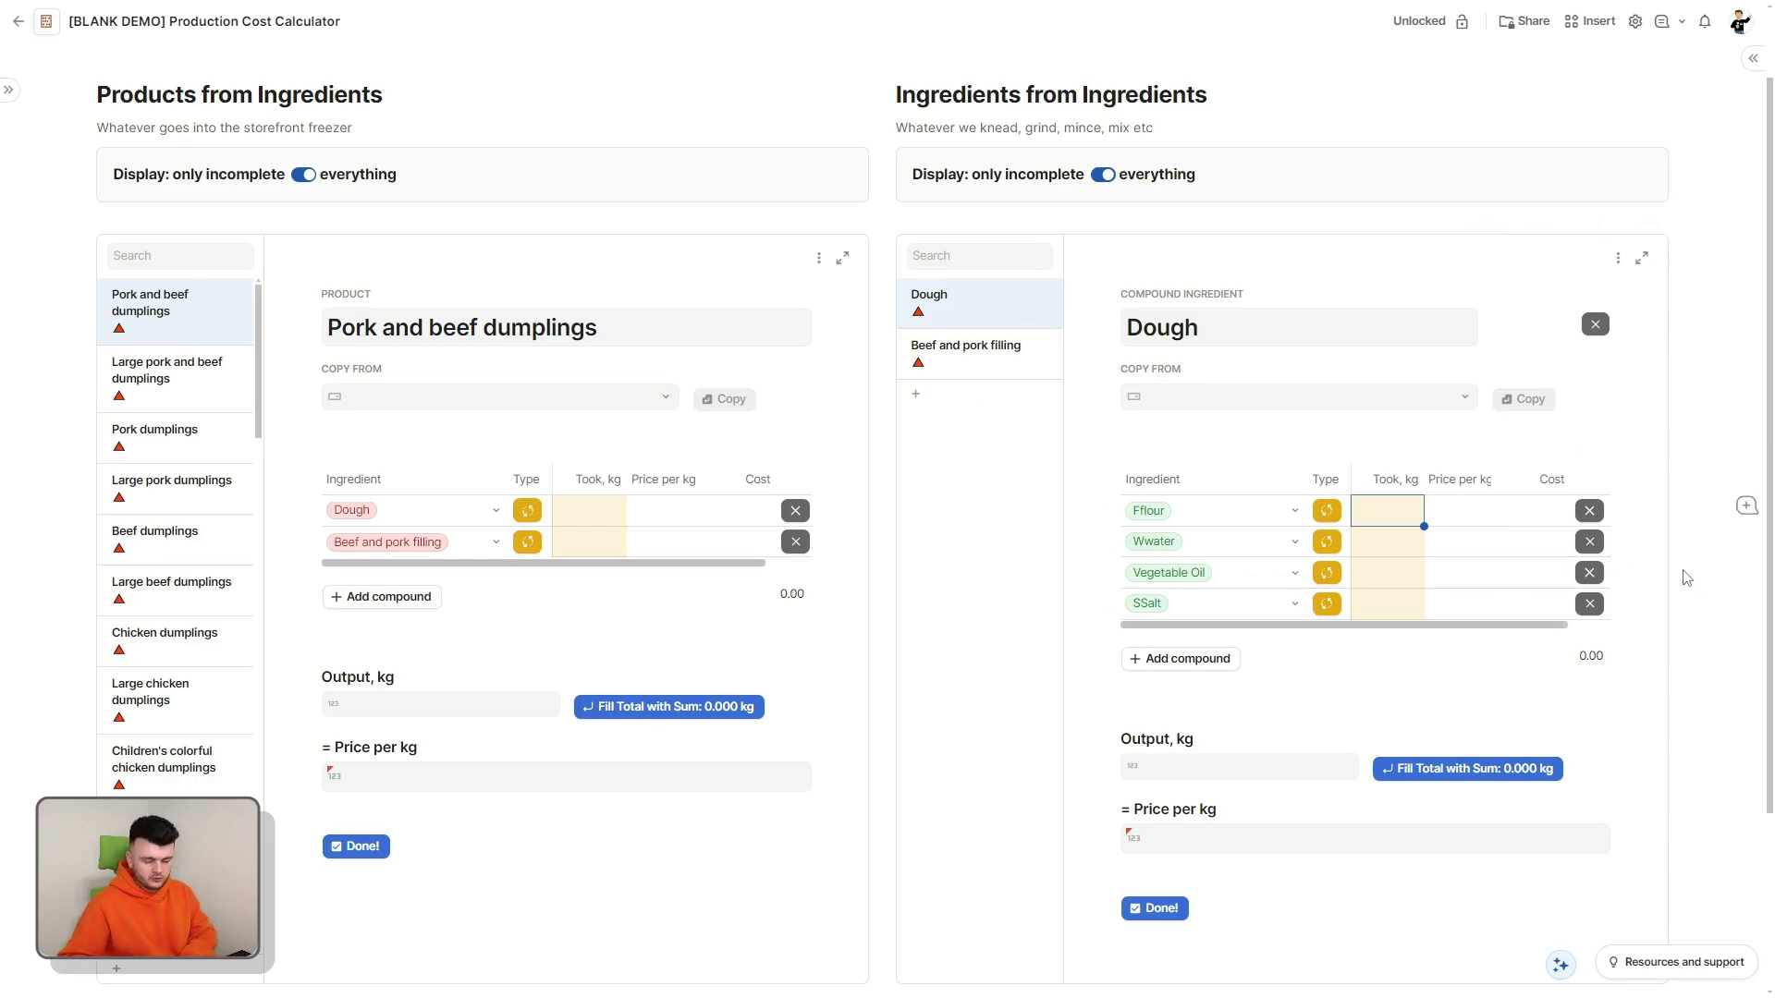
# Step: Enter the weights used in Dough: Fflour 4 kg, Wwater 2 kg, Vegetable Oil 0.05 kg and SSalt 0.008 kg
pyautogui.write('4')
pyautogui.press('Return')
pyautogui.write('2')
pyautogui.press('Return')
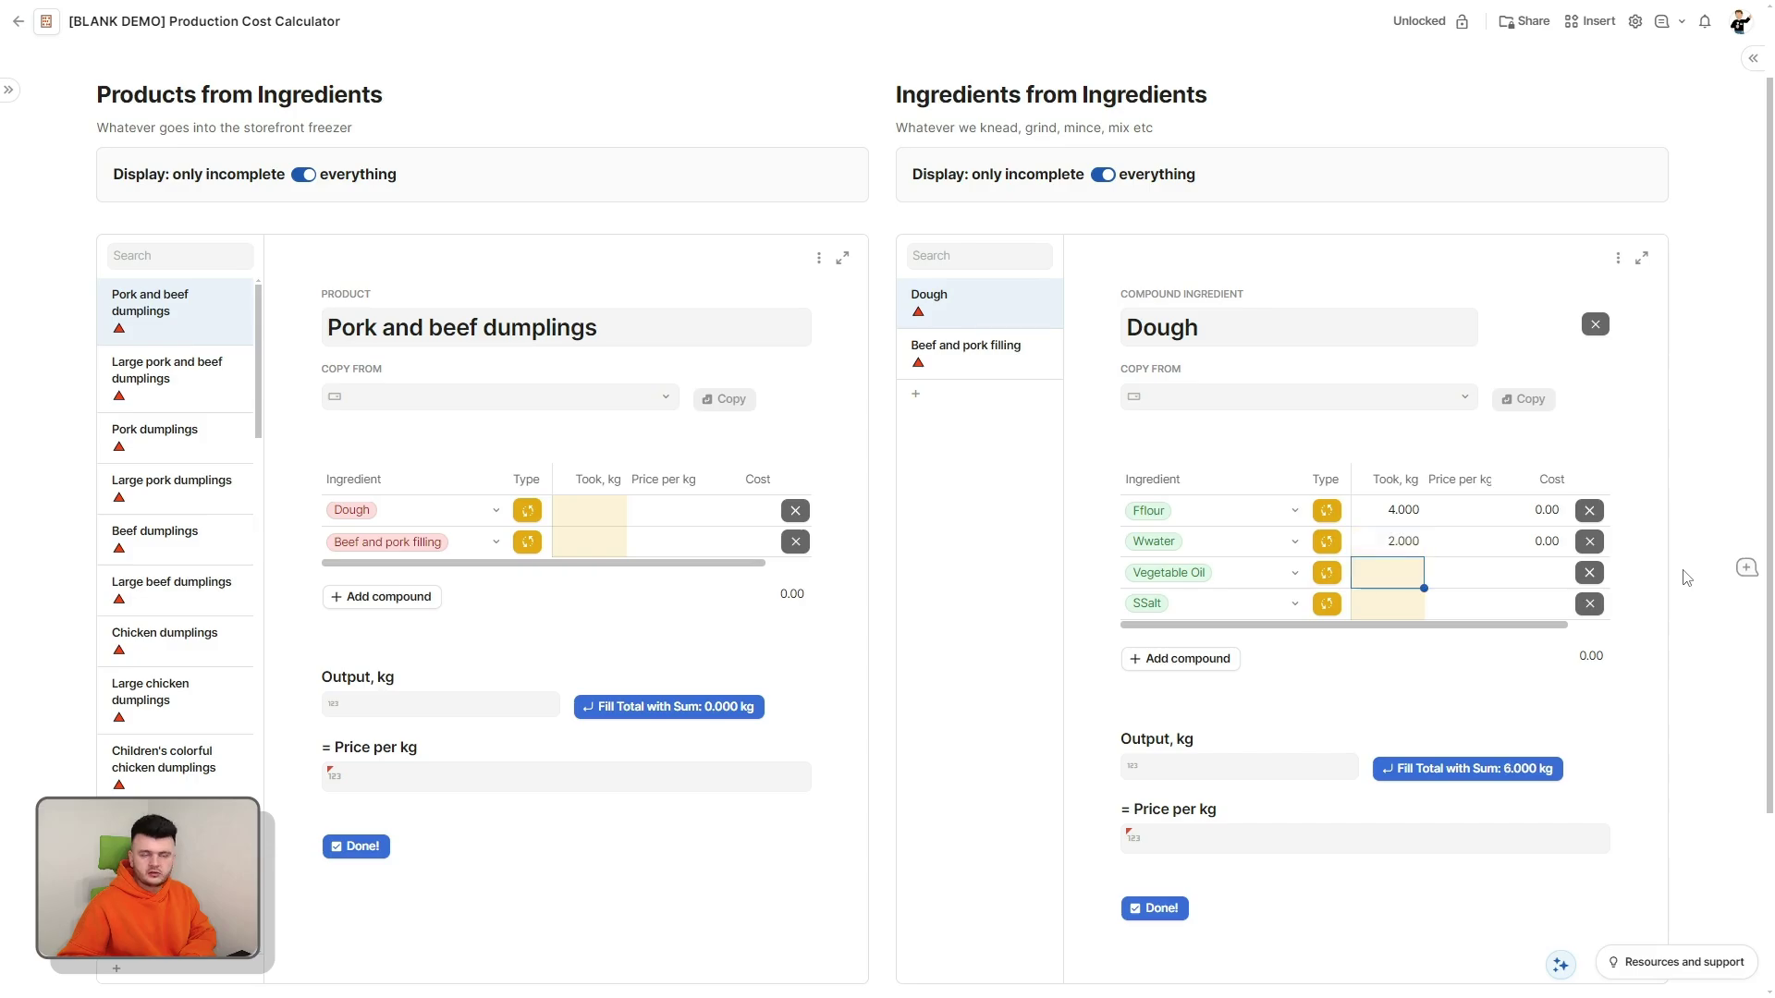
pyautogui.write('0.05')
pyautogui.press('Return')
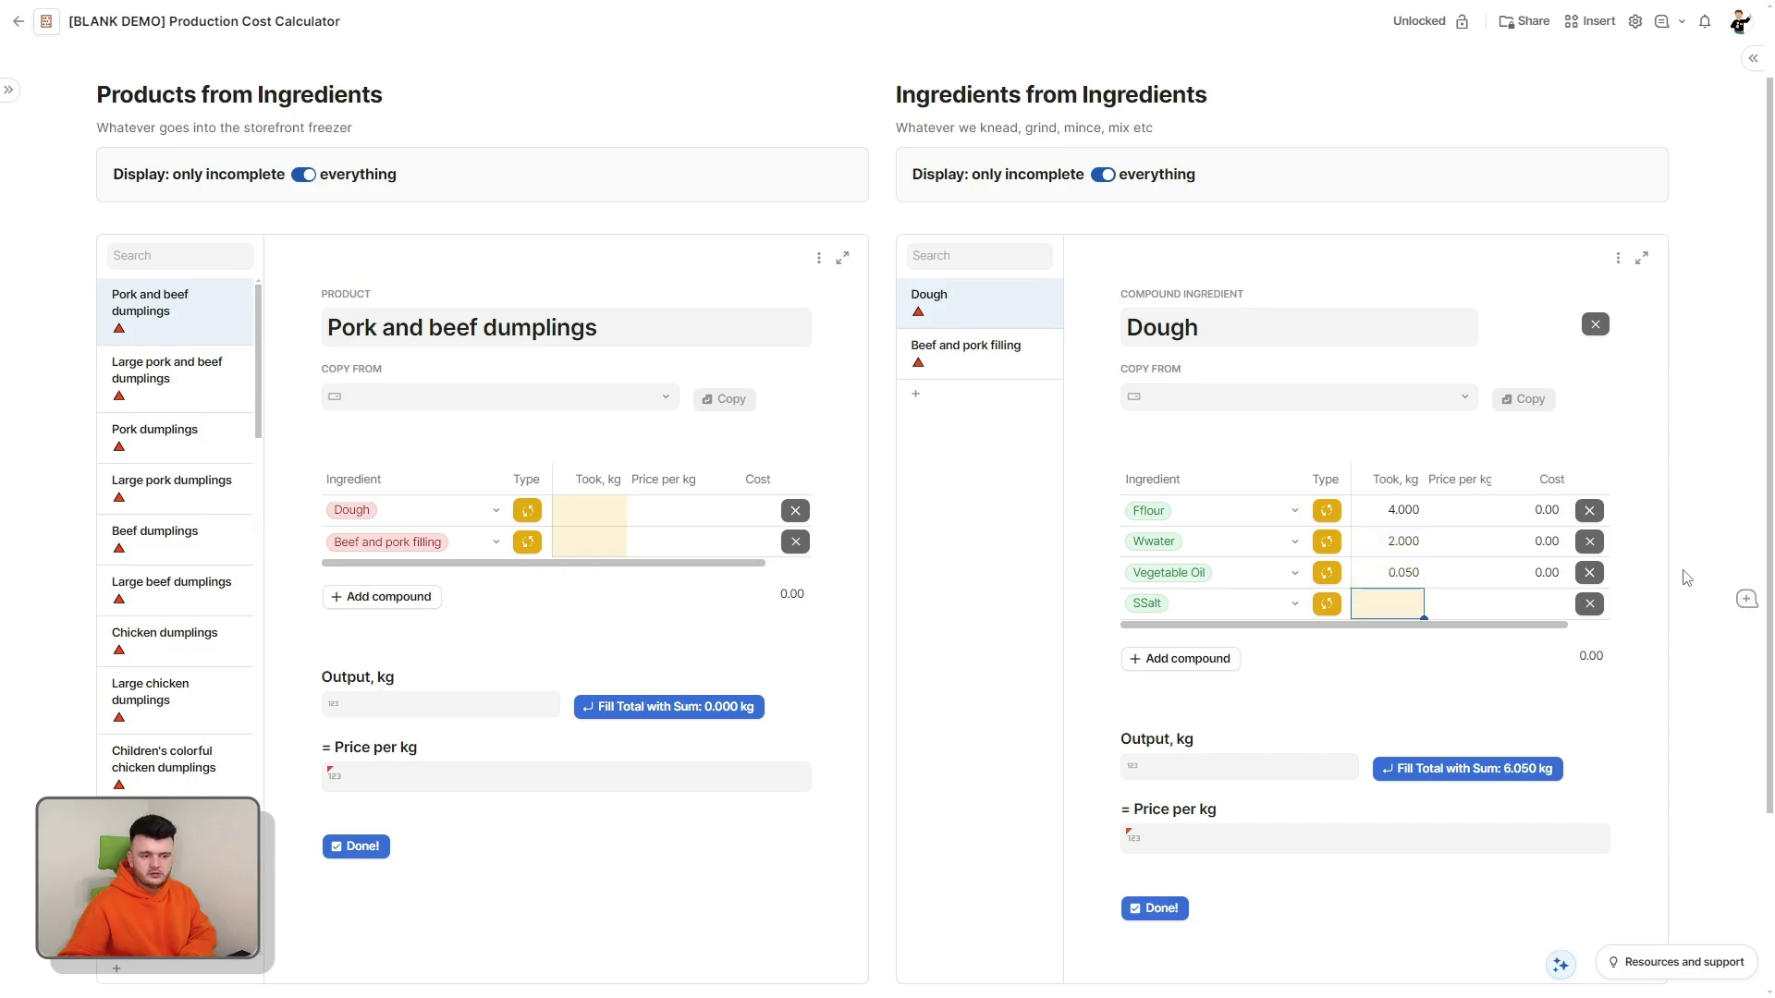
pyautogui.write('0.008')
pyautogui.press('Return')
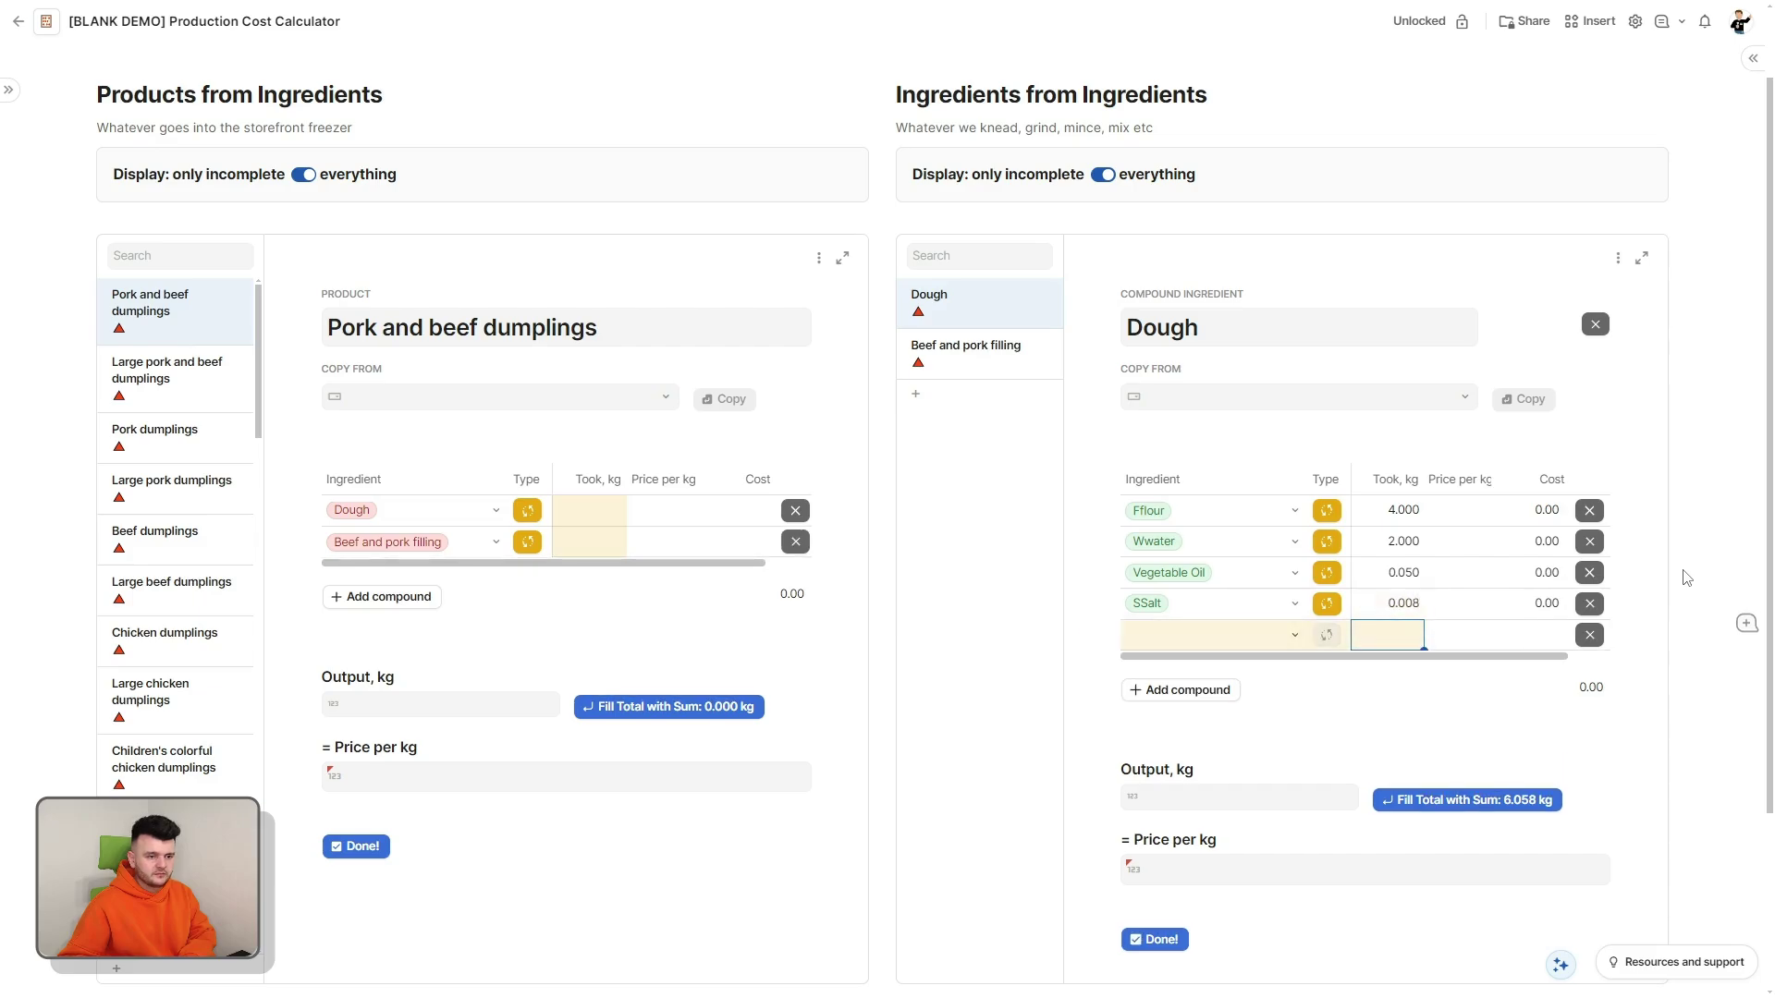
pyautogui.click(1534, 572)
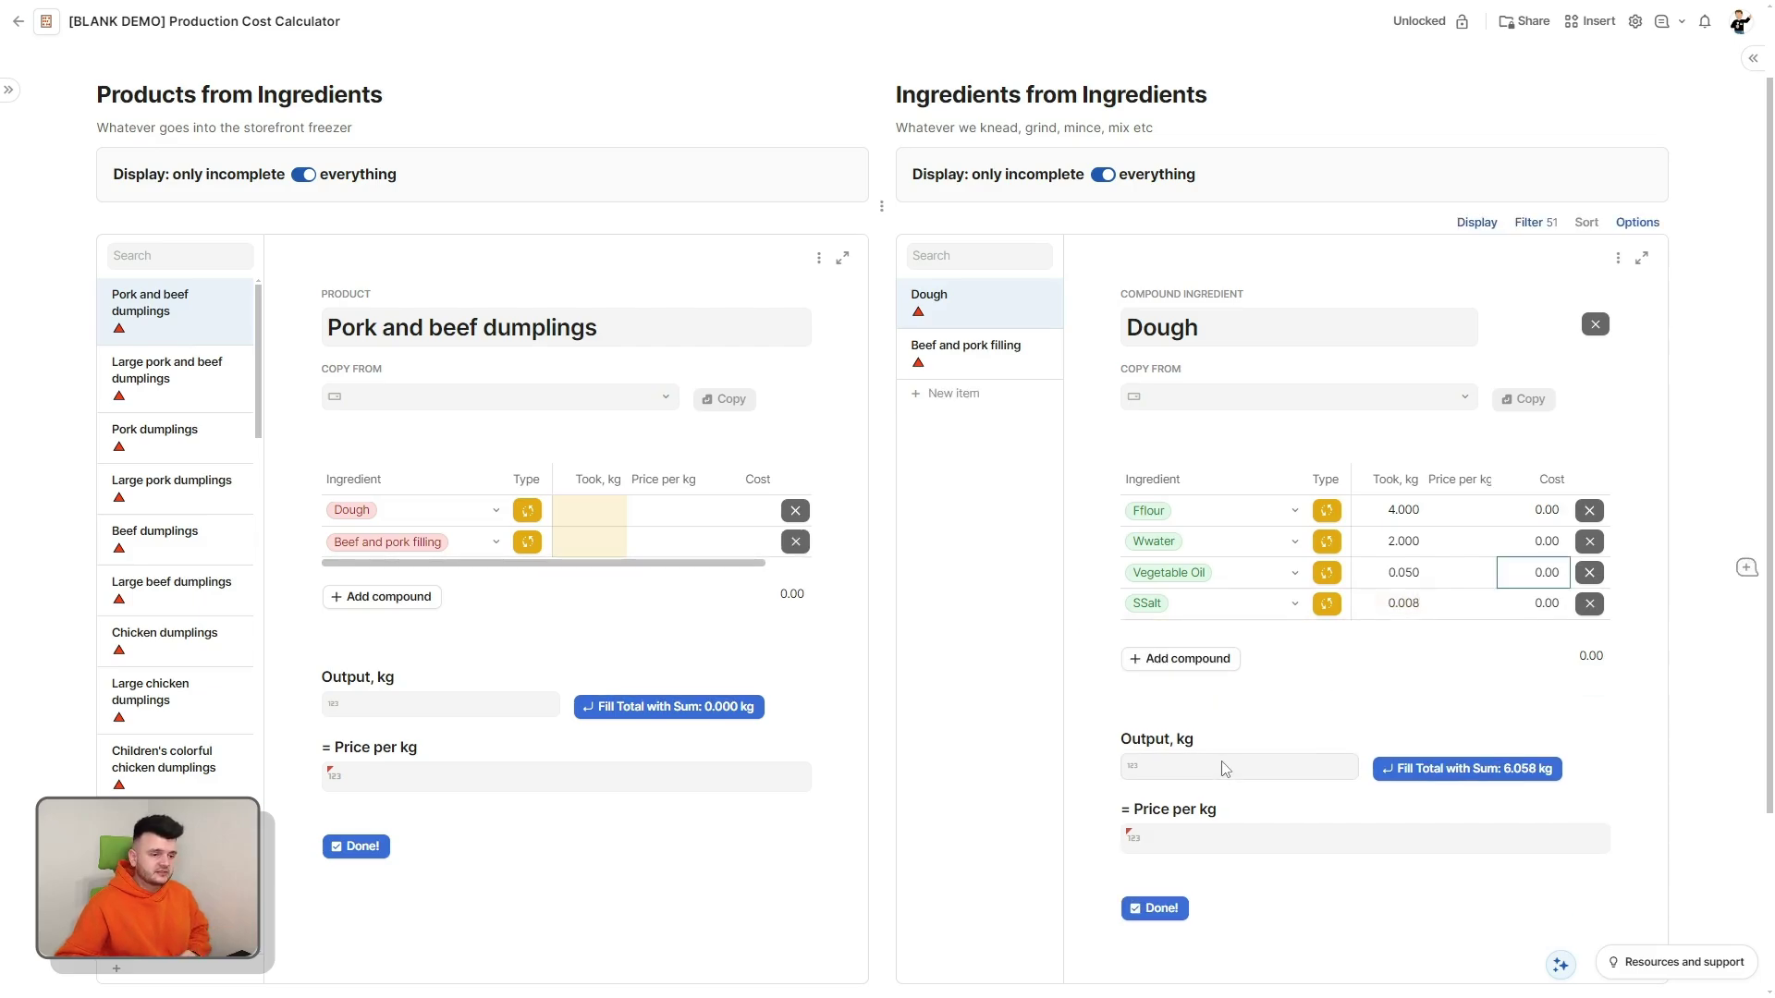
# Step: Fill Dough's output with the sum of its ingredients and override it with 5.5 kg
pyautogui.click(1391, 769)
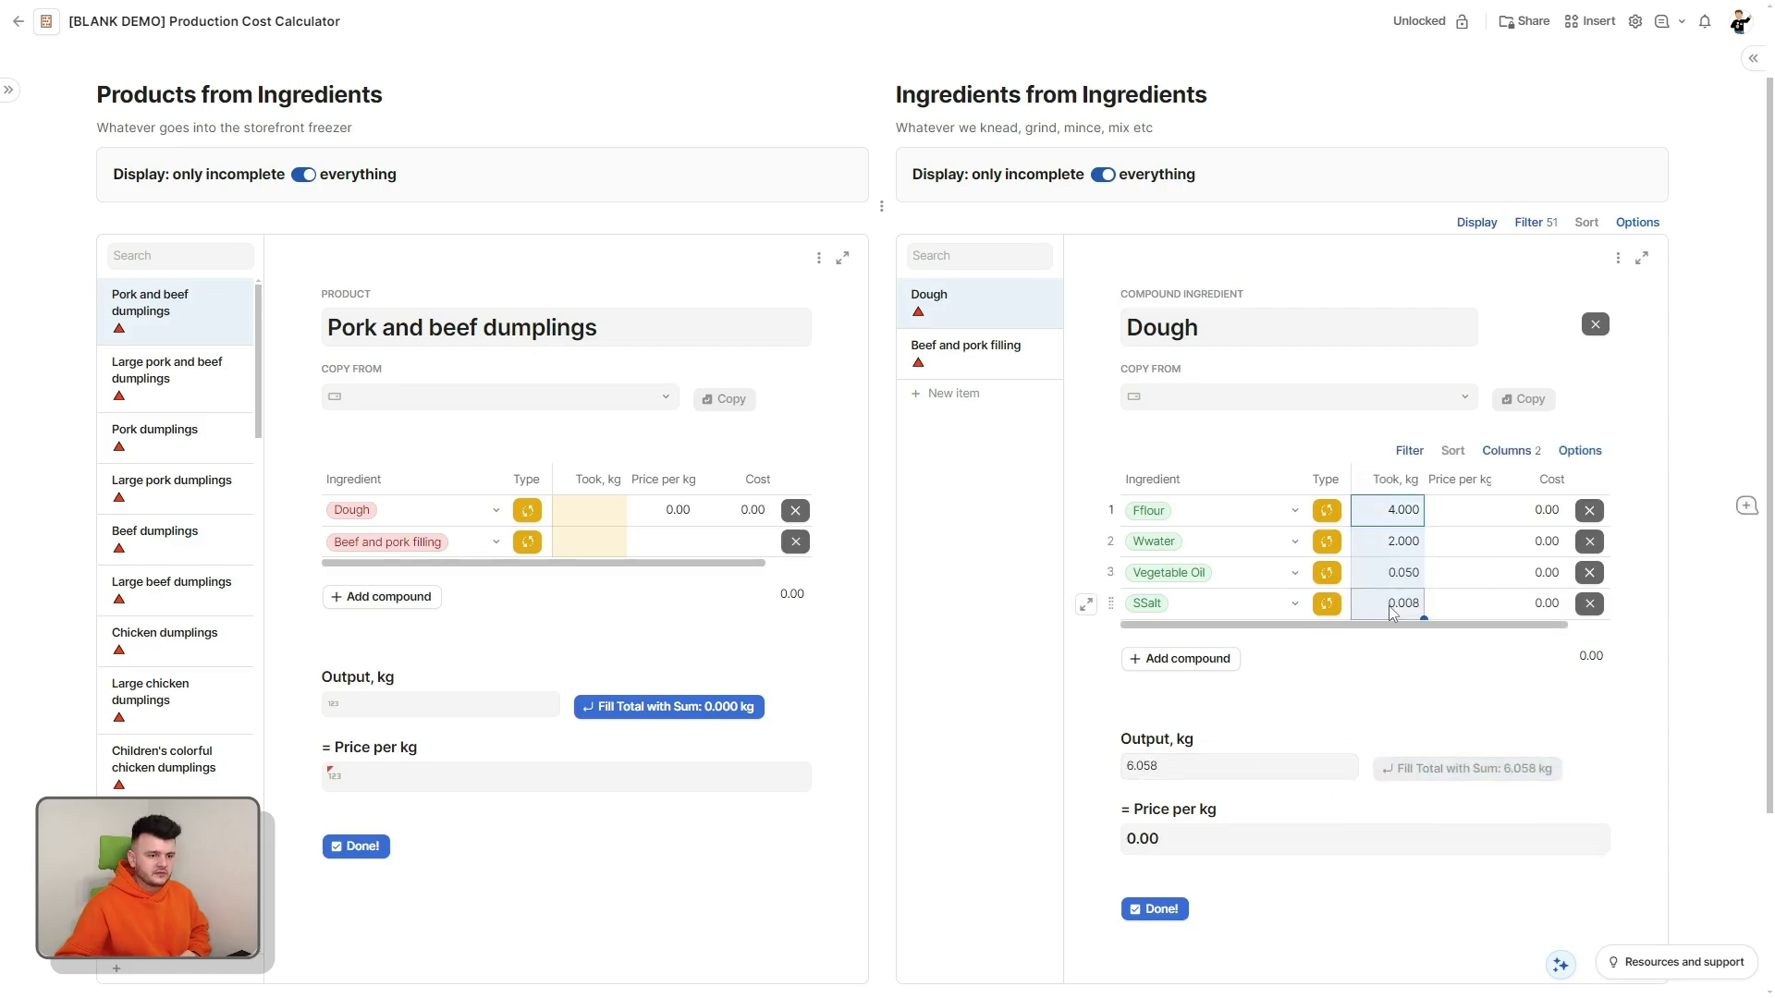
pyautogui.click(1247, 778)
pyautogui.hotkey('ctrl', 'a')
pyautogui.write('5')
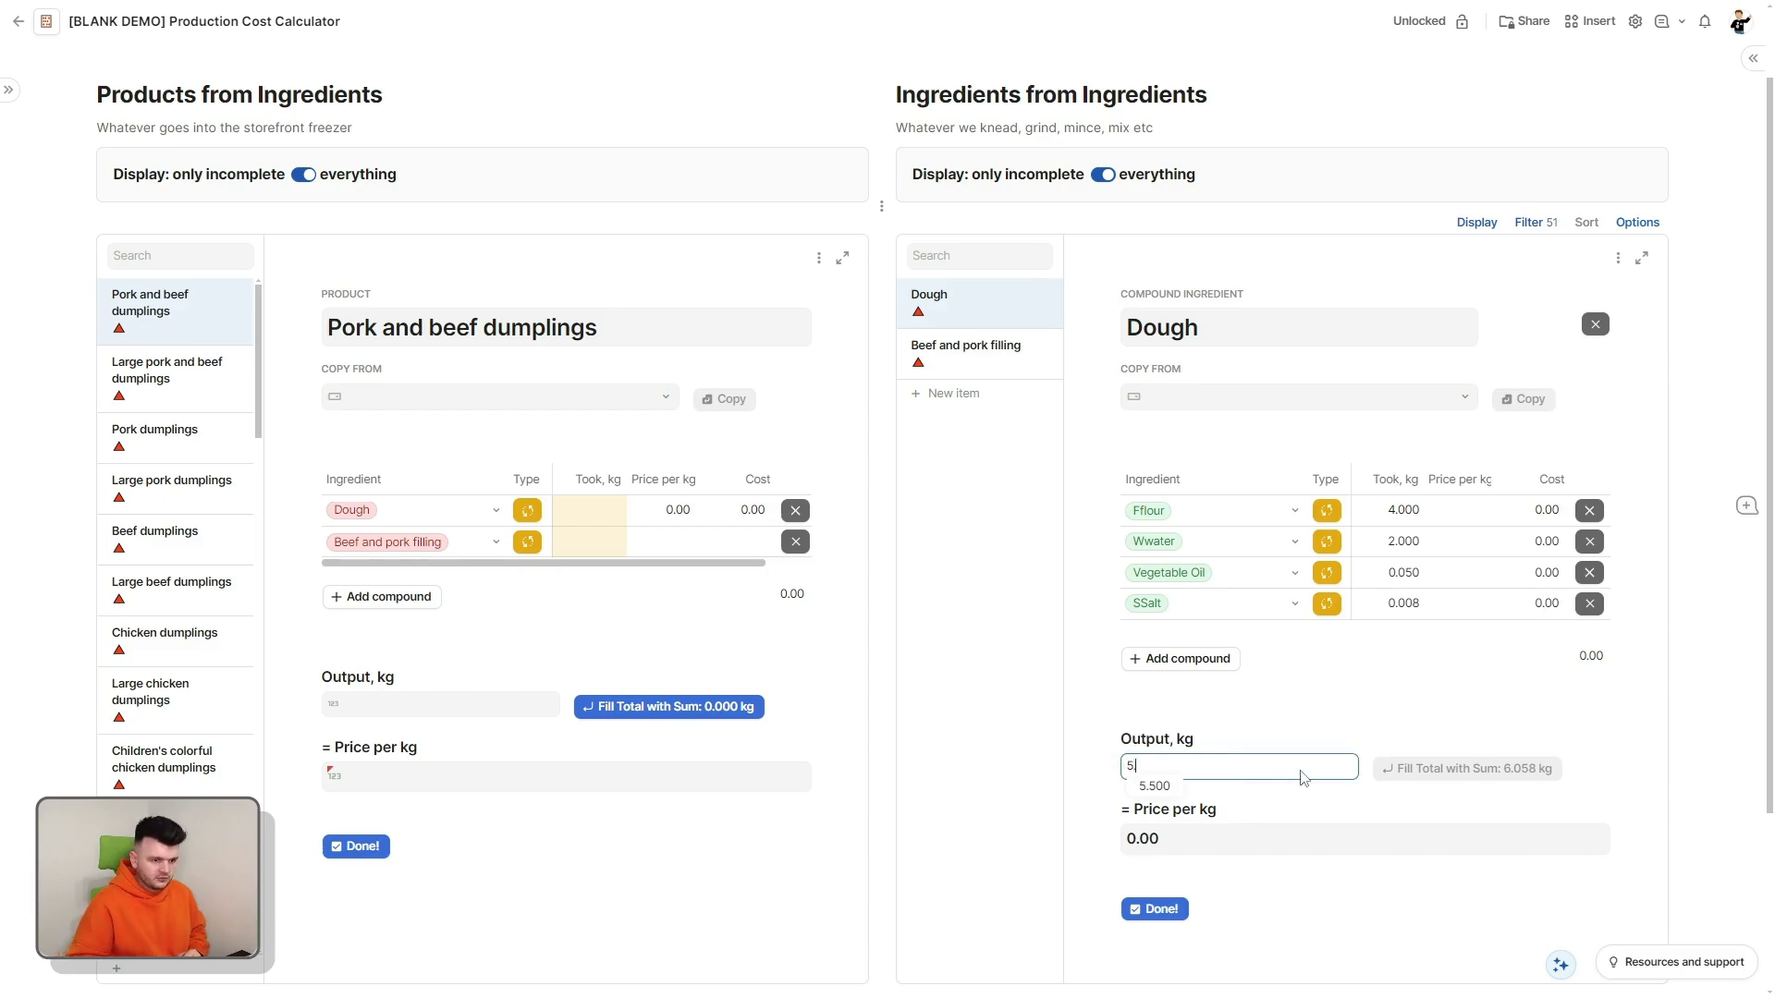
pyautogui.write('.5')
pyautogui.press('Return')
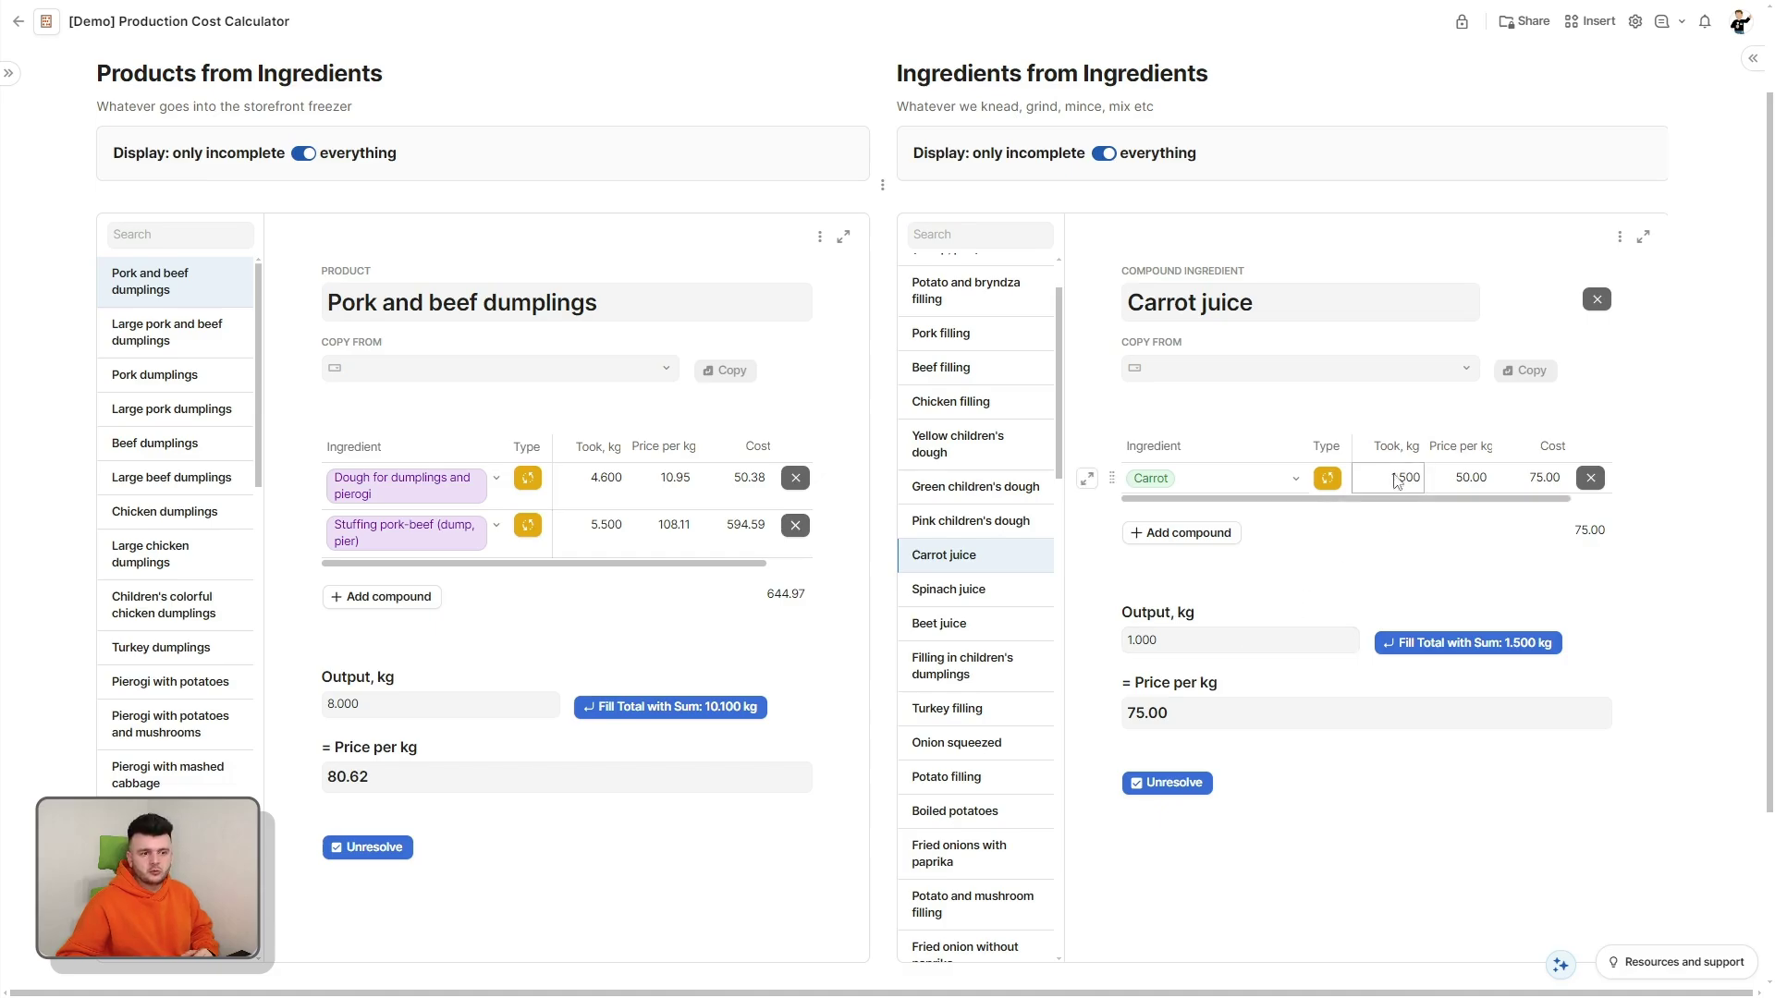
# Step: Look through compound ingredients such as Carrot juice in the finished [Demo] calculator, comparing ingredient weight with output
pyautogui.press('Down')
pyautogui.press('Down')
pyautogui.press('Down')
pyautogui.press('Down')
pyautogui.press('Down')
pyautogui.press('Down')
pyautogui.press('Down')
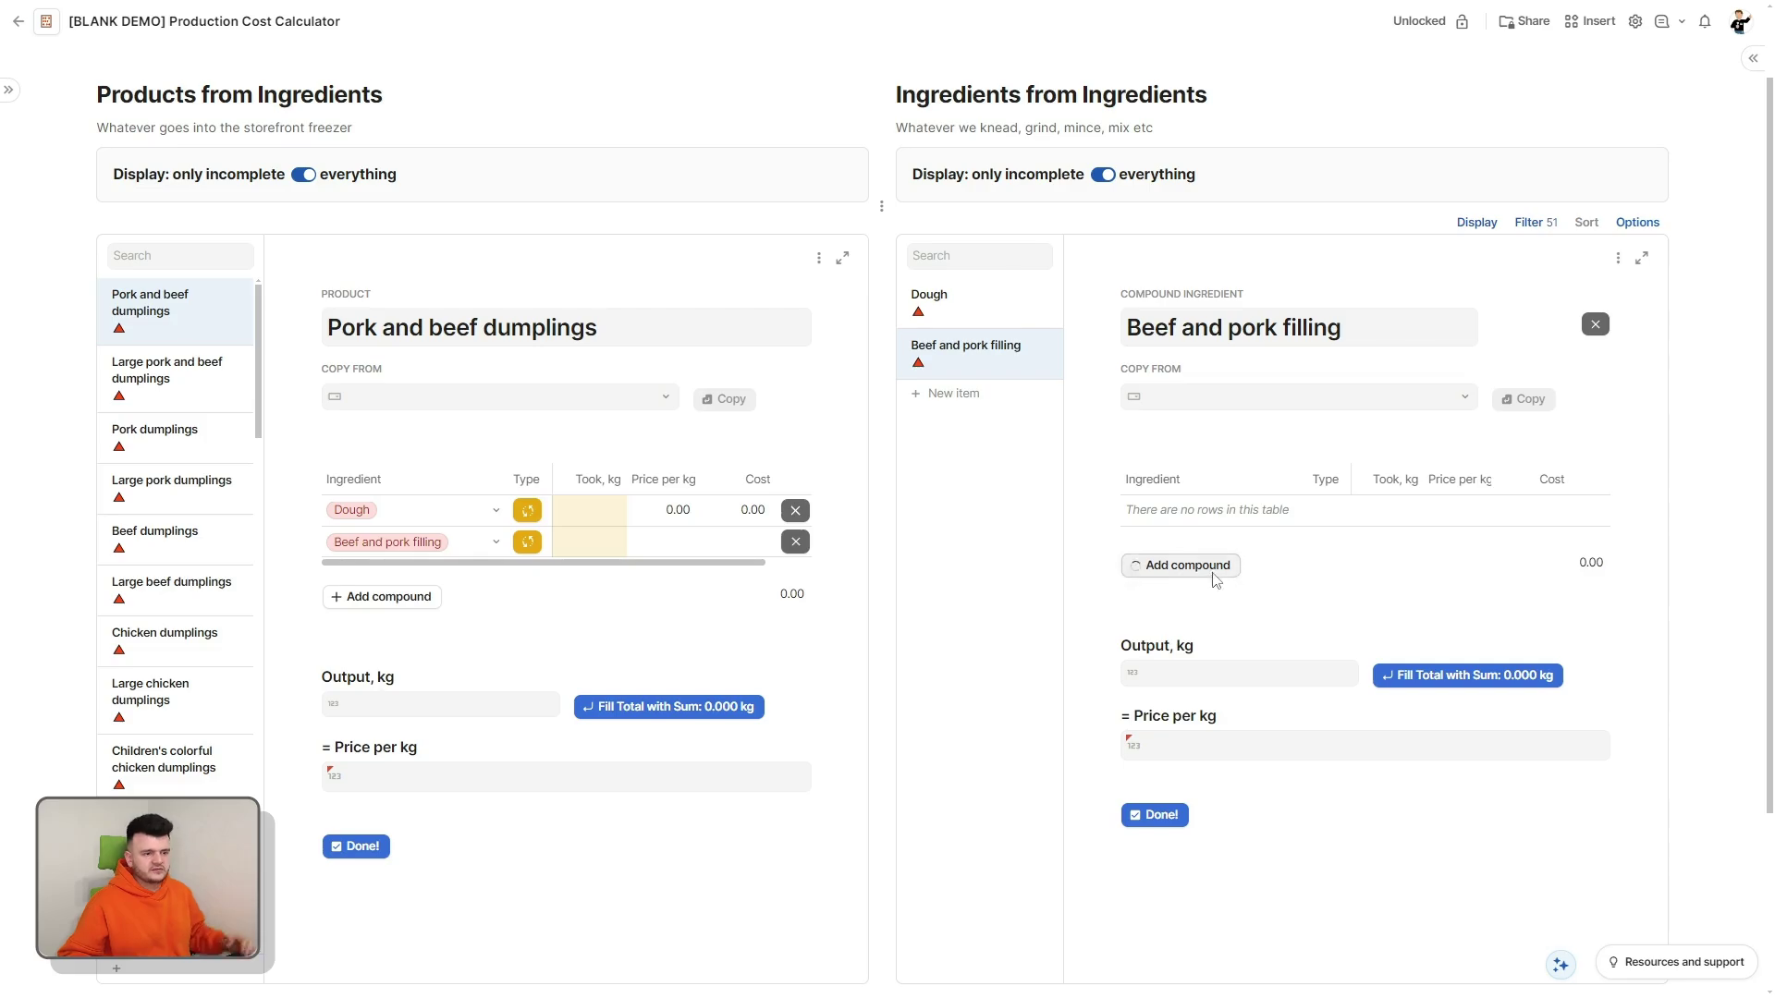
# Step: Add ingredient rows to Beef and pork filling and assign the existing SSalt and Wwater to the fifth and sixth rows
pyautogui.click(1211, 571)
pyautogui.click(1211, 571)
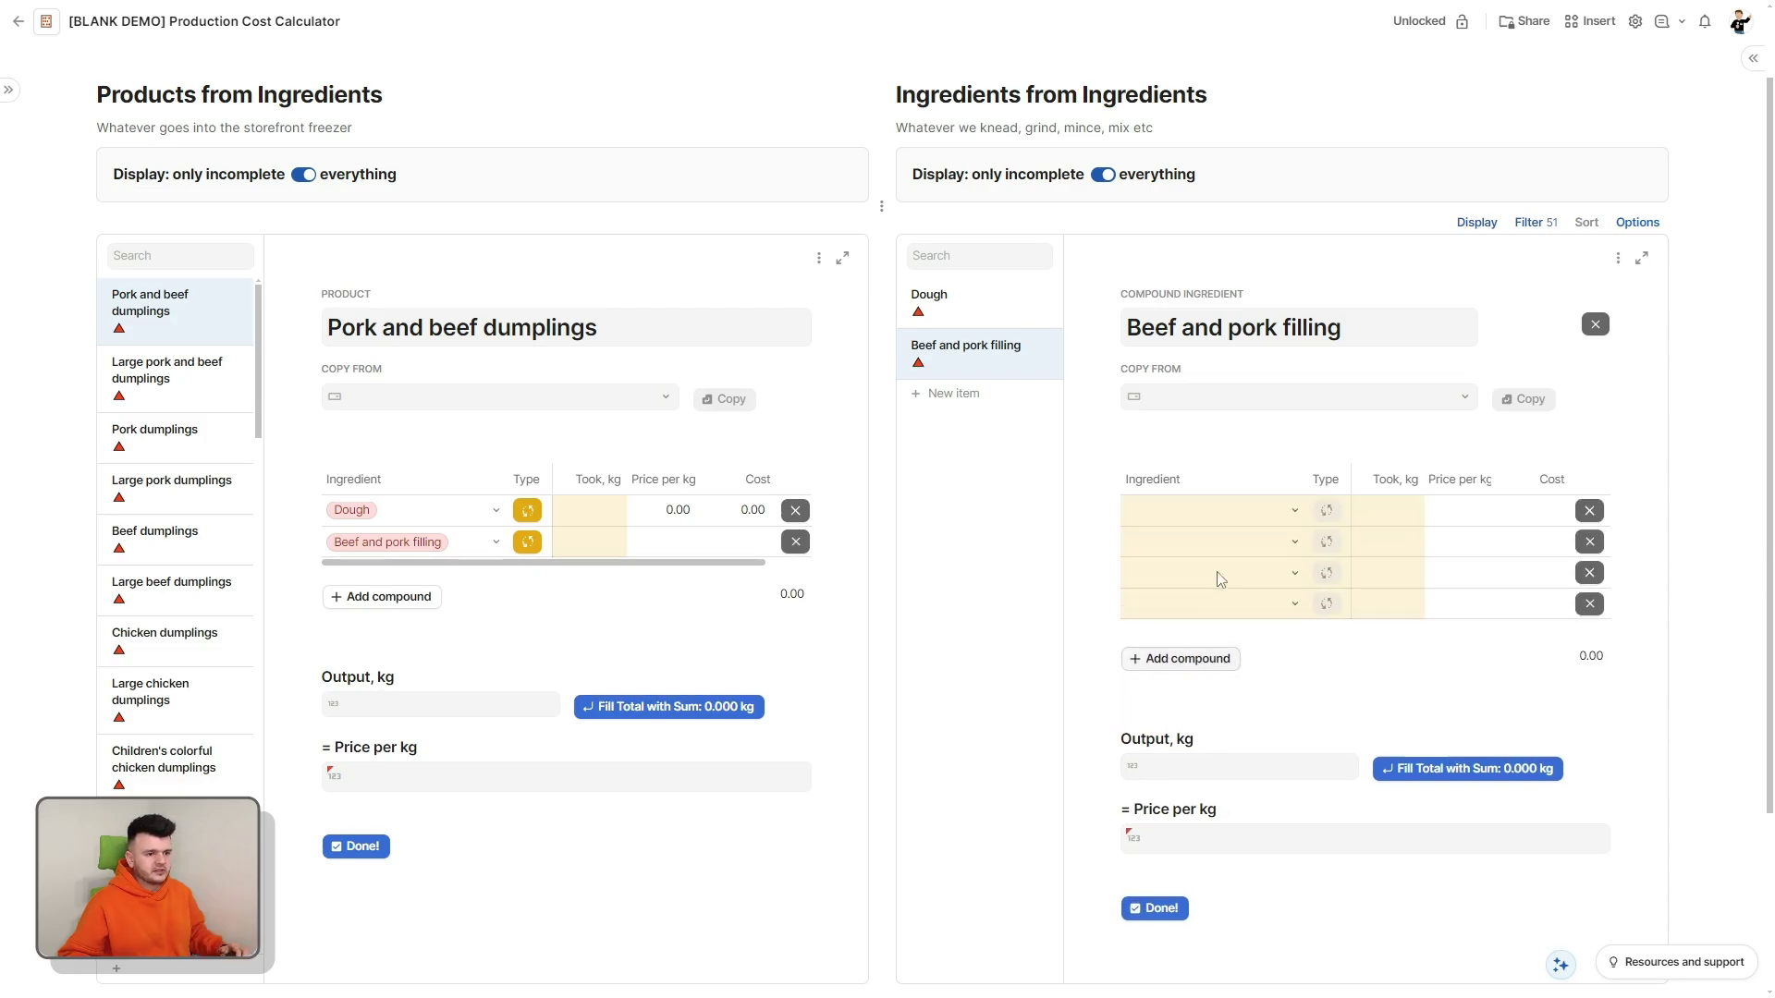
pyautogui.click(1284, 644)
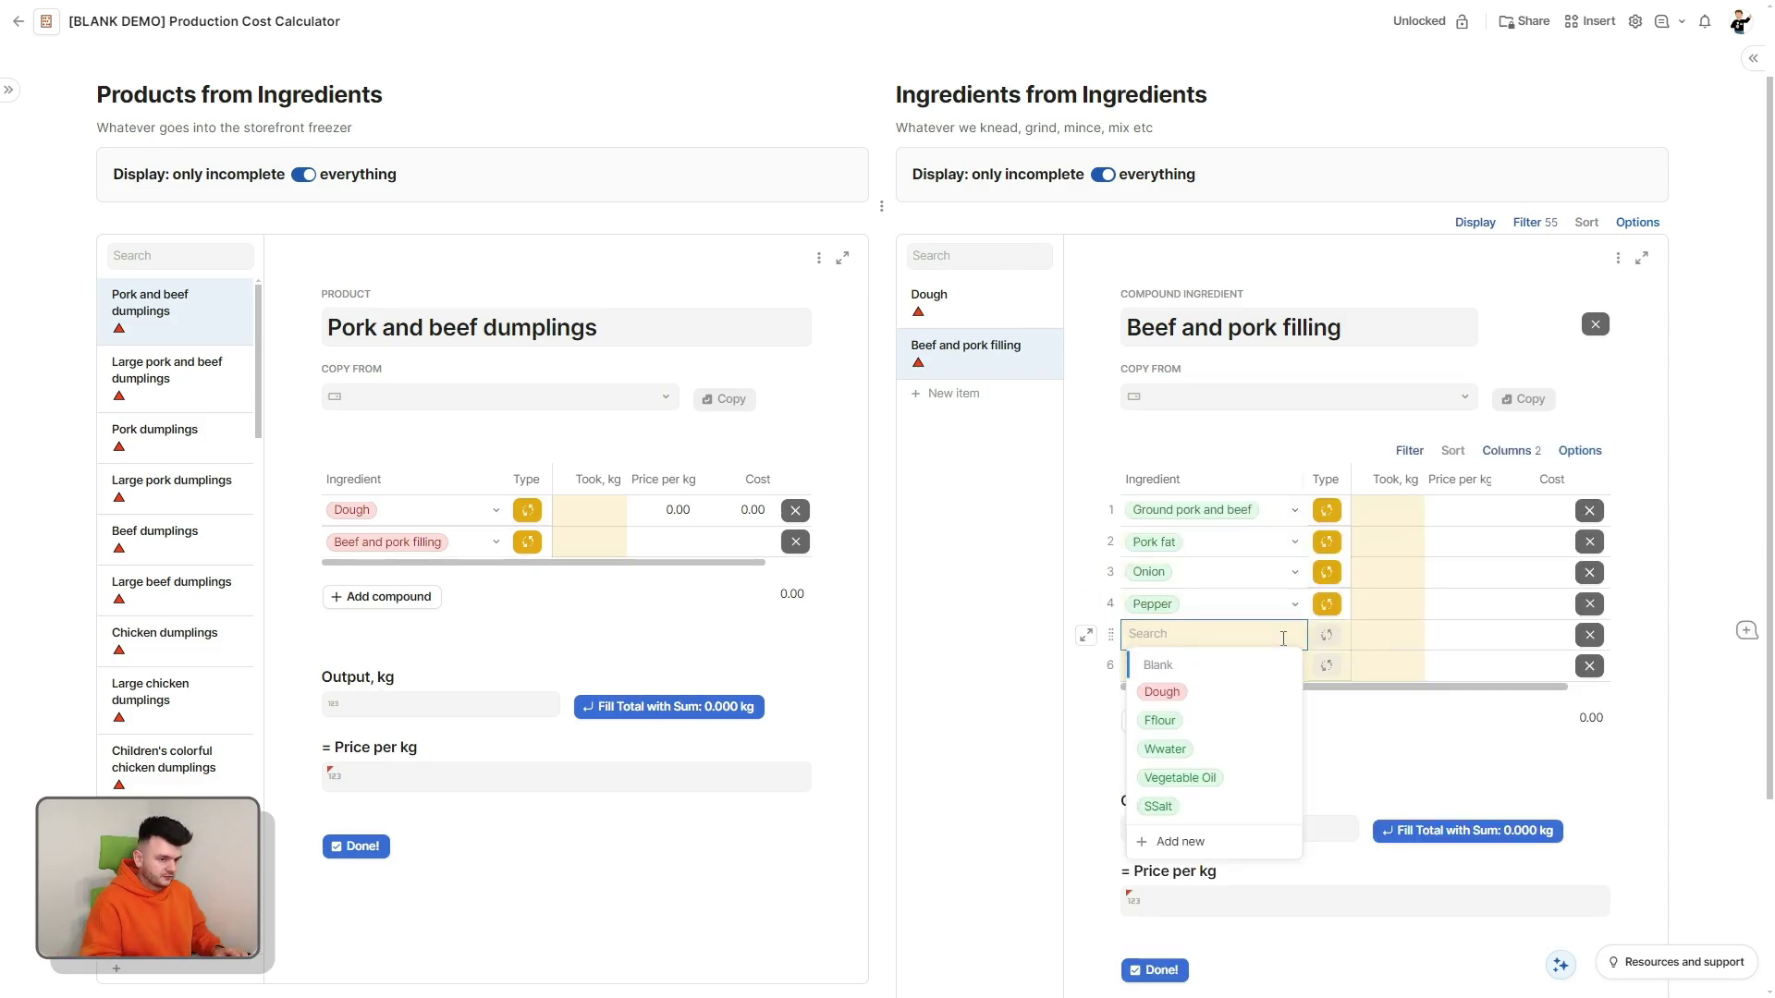
pyautogui.write('Sa')
pyautogui.press('Return')
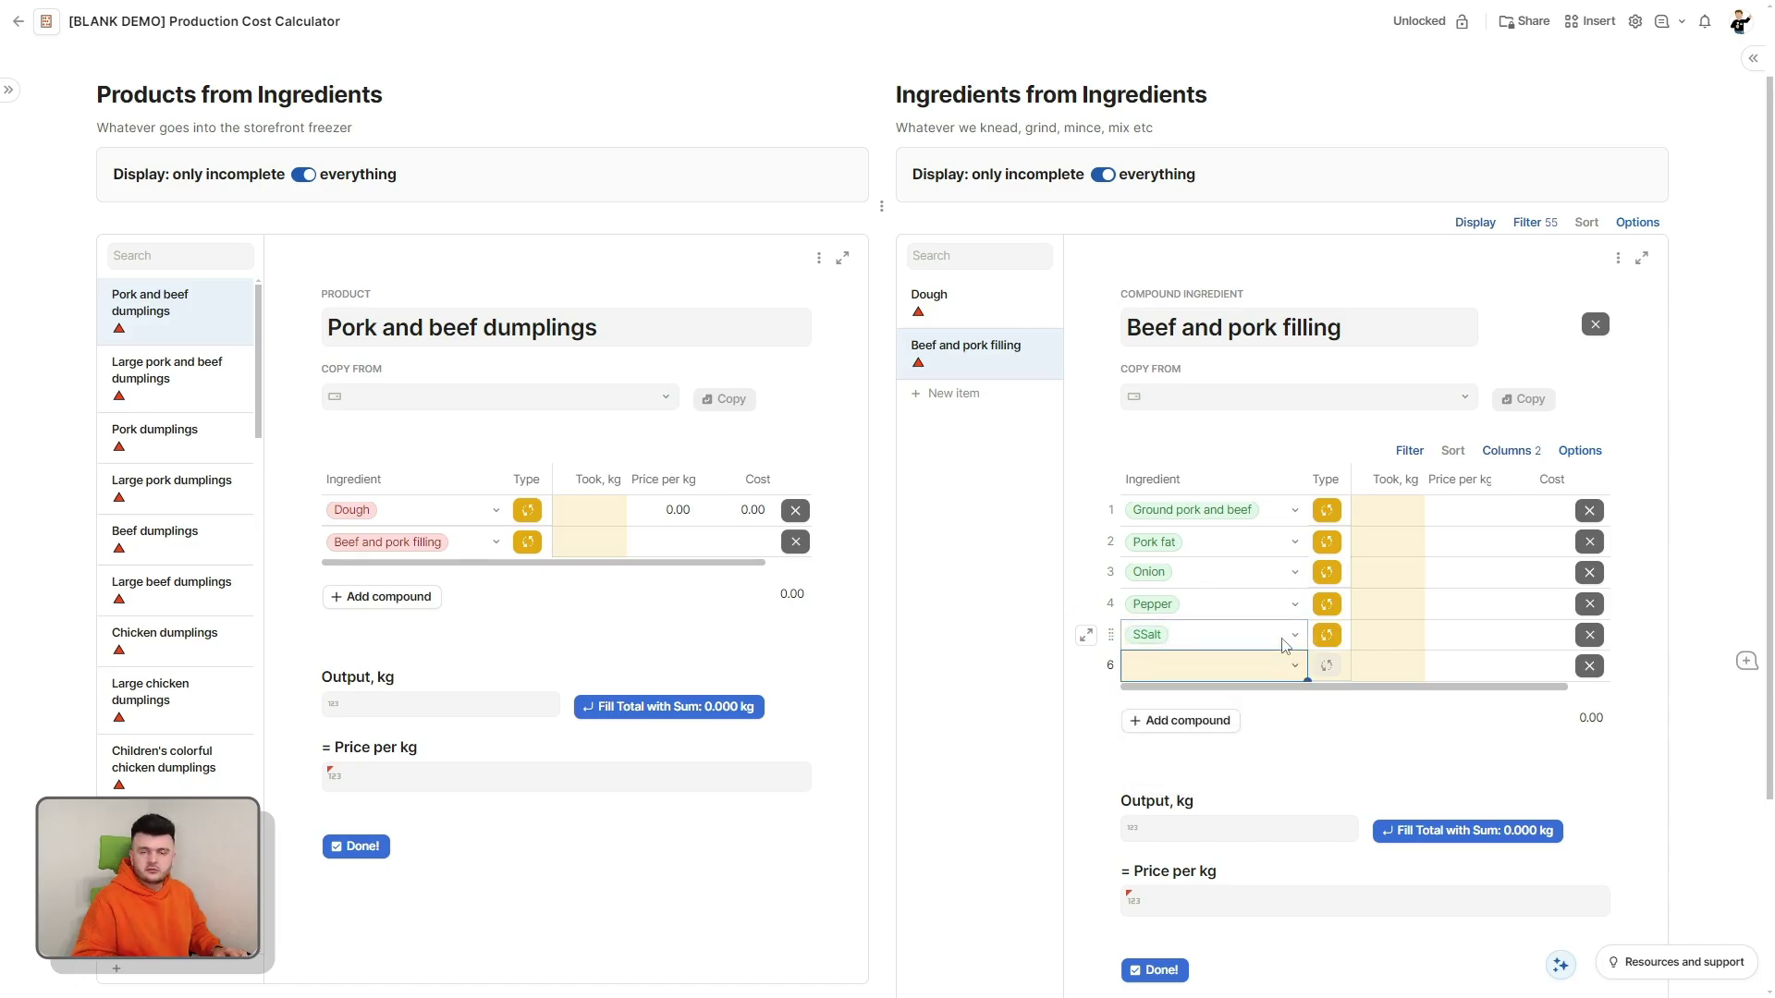
pyautogui.write('W')
pyautogui.press('Return')
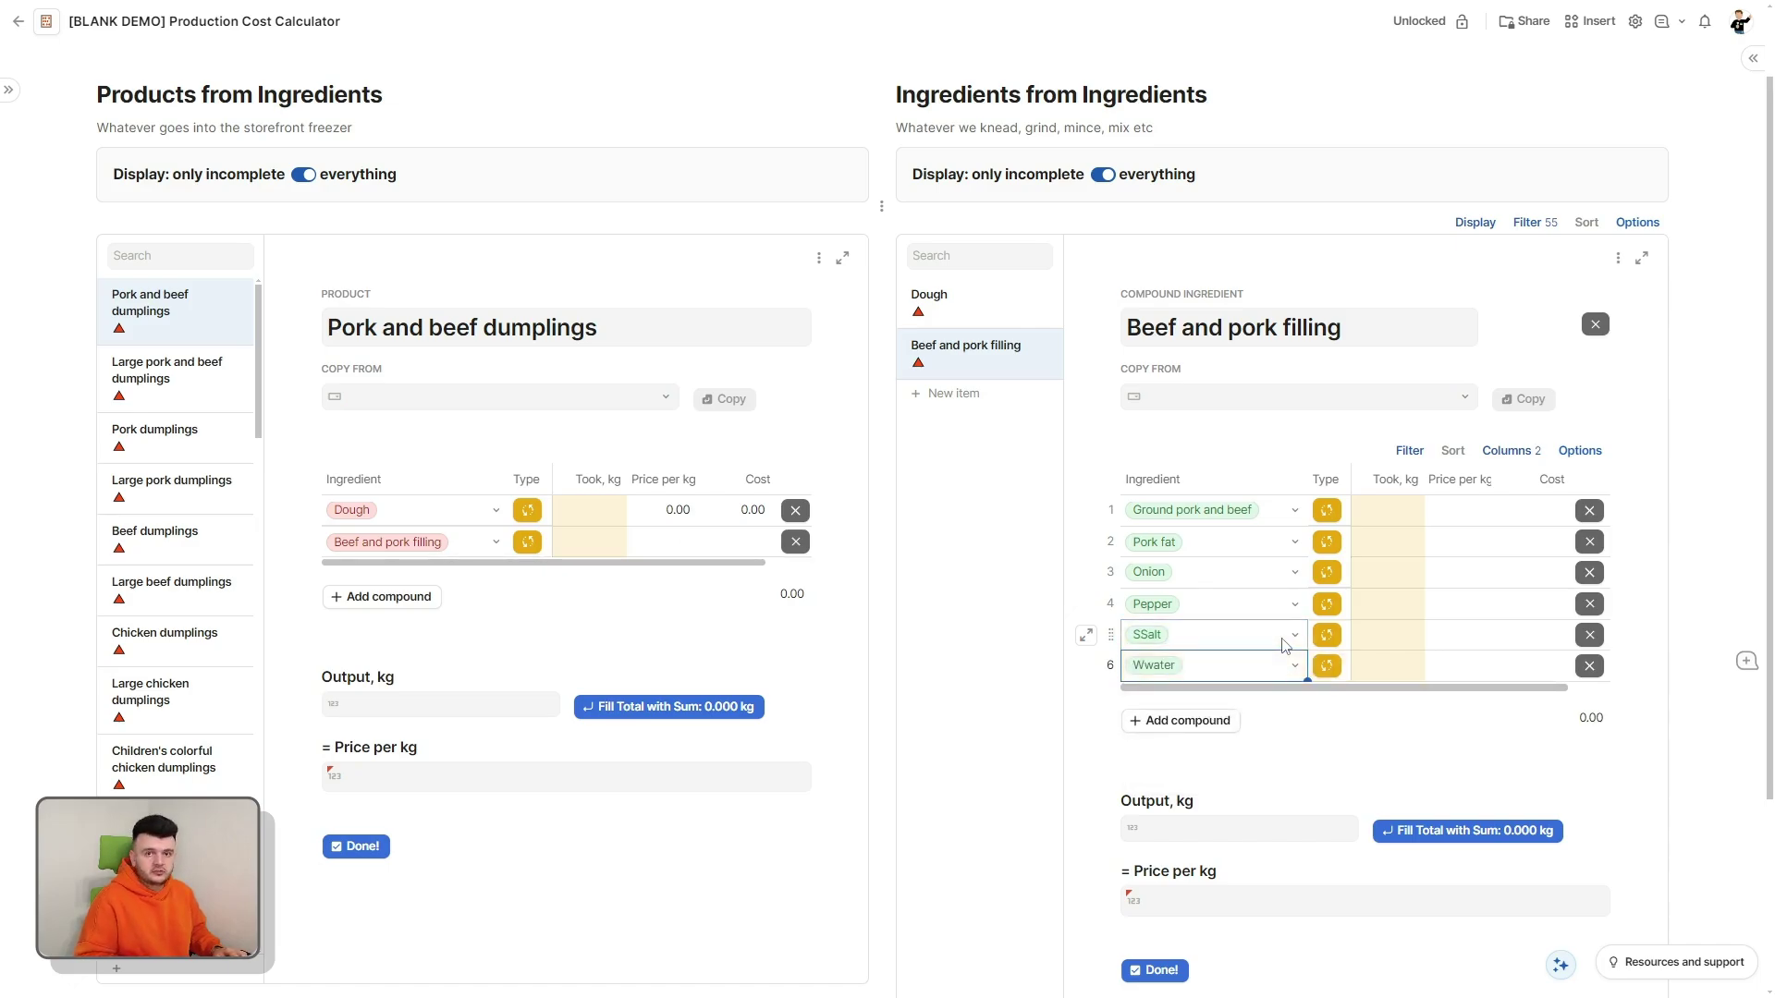
# Step: Enter the filling's ingredient weights 4.8, 0.7, 1.7, 0.009, 0.03 and 0.4 kg and fill its output with their sum
pyautogui.click(1386, 510)
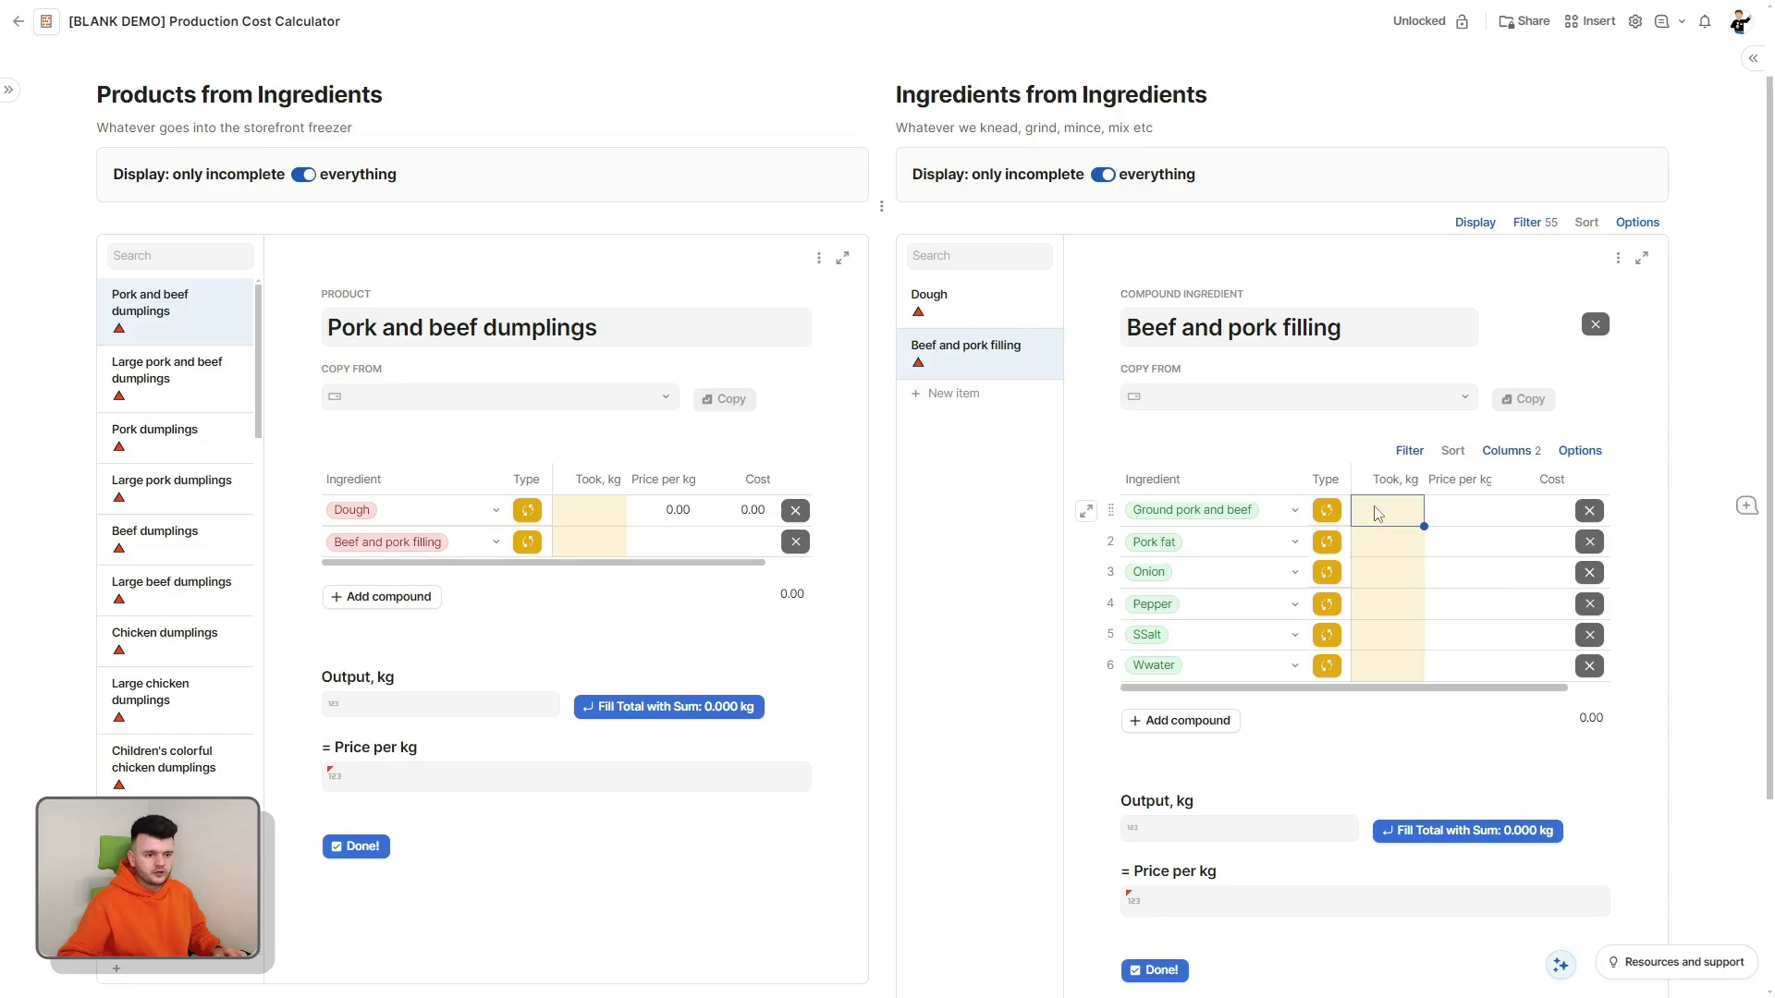
pyautogui.write('4.800 0.700 1.700 0.009 0.030 0.400')
pyautogui.click(1466, 831)
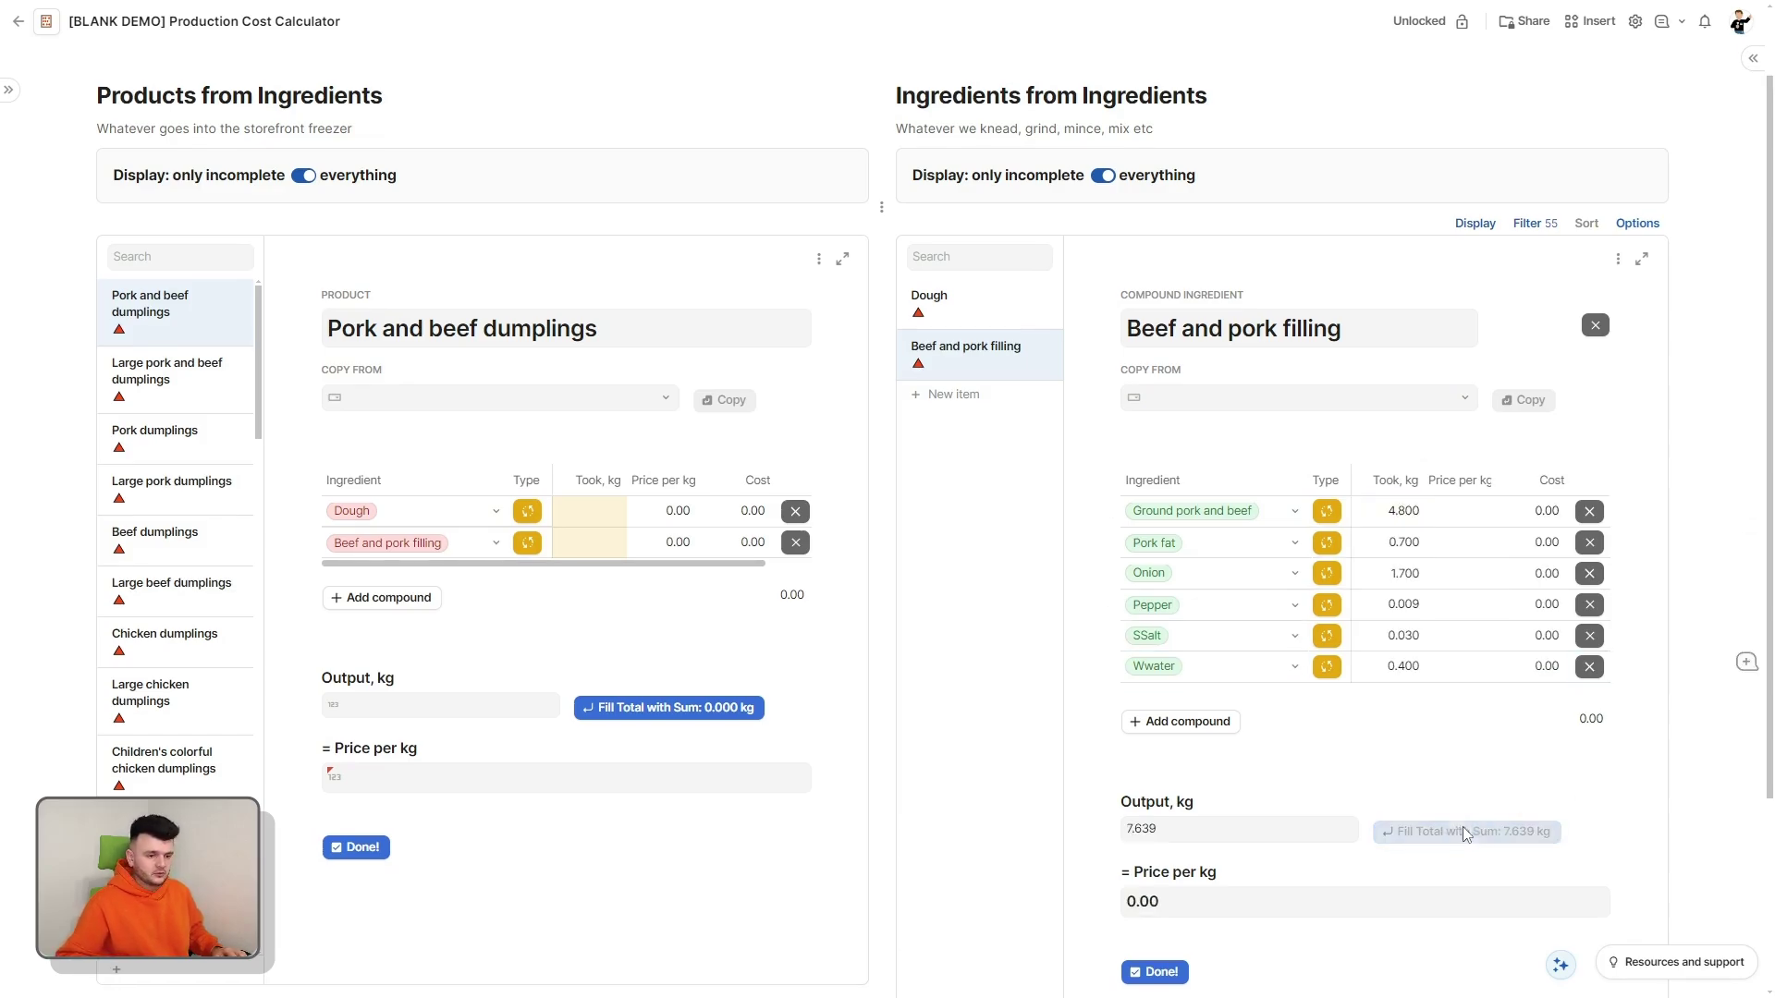
# Step: Mark the compound ingredients Beef and pork filling and Dough as done
pyautogui.click(1154, 972)
pyautogui.click(950, 297)
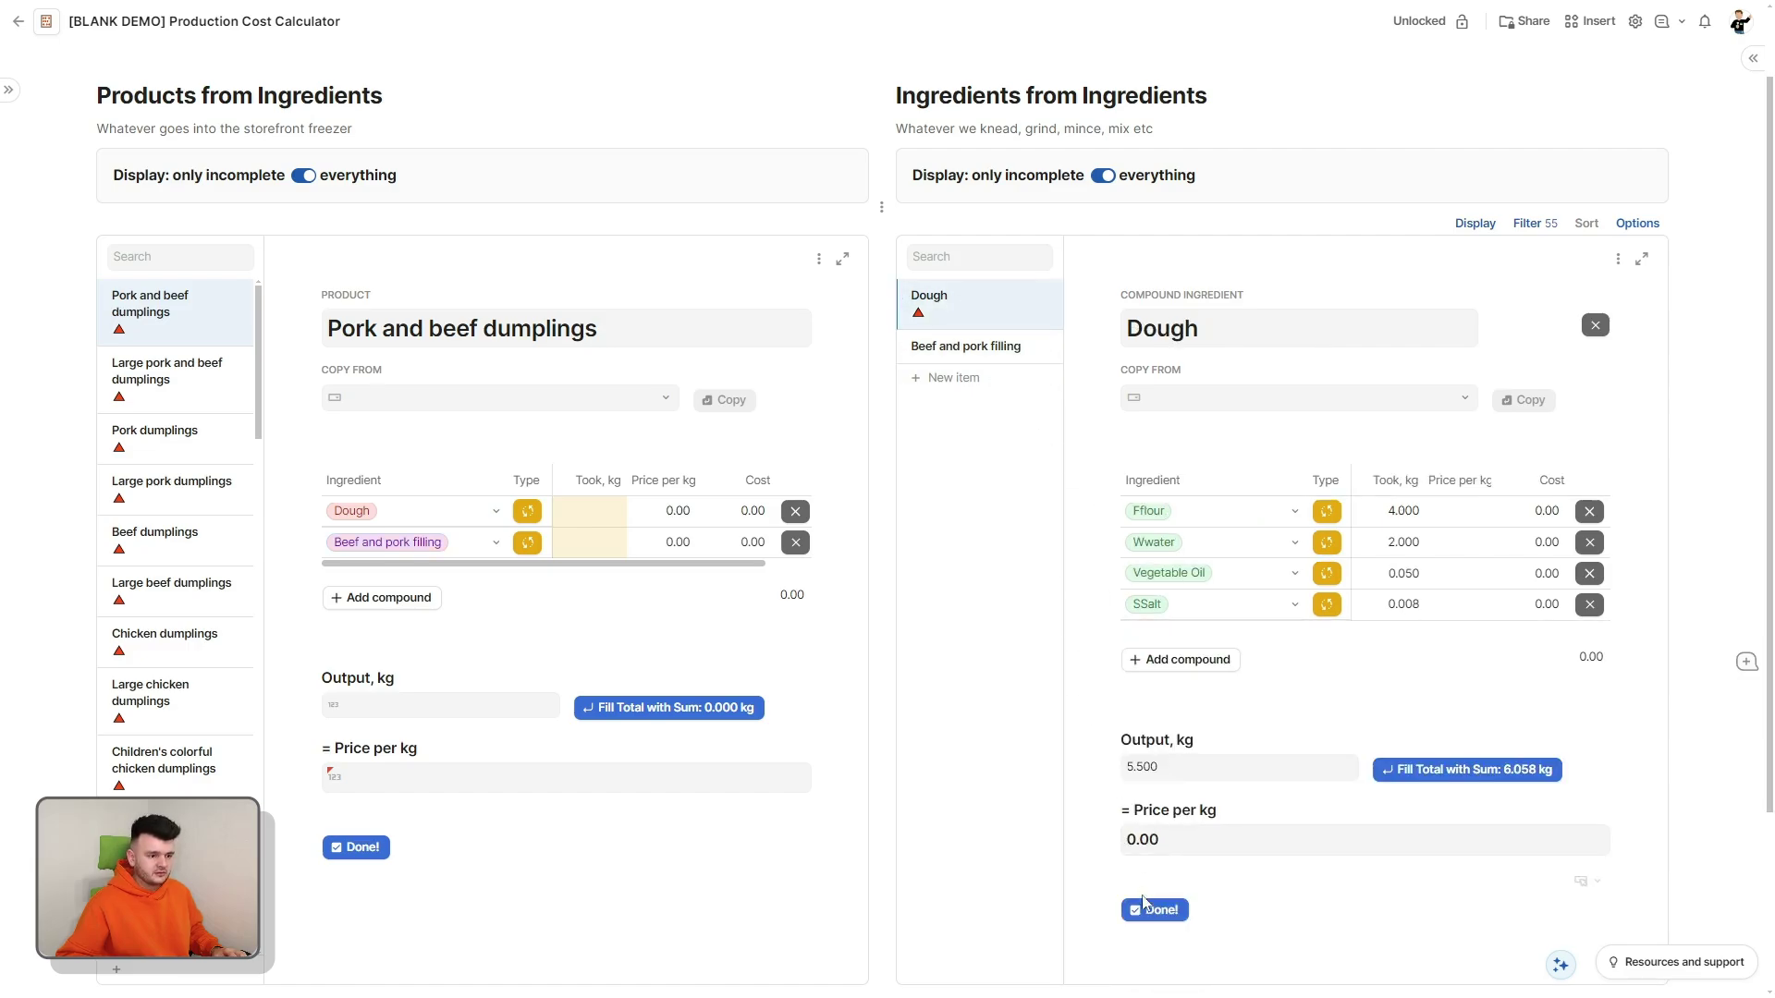
pyautogui.click(1146, 910)
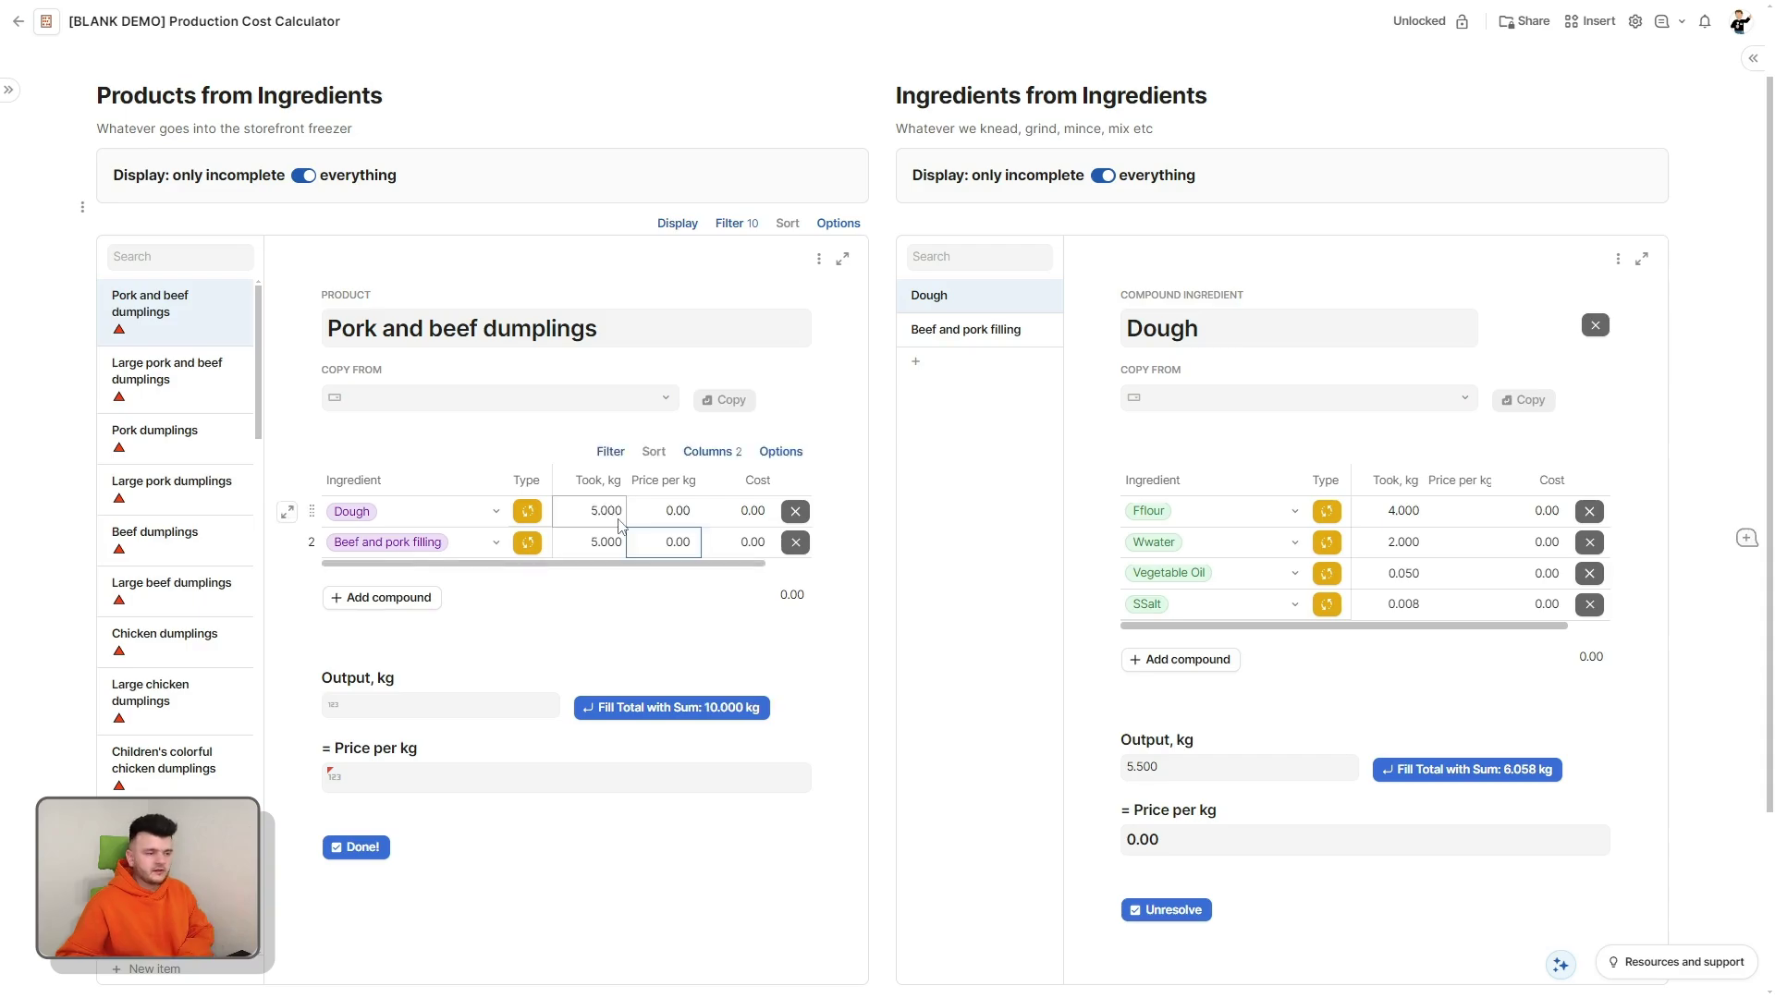
# Step: Fill the output of Pork and beef dumplings with the ingredient sum and mark the product as done
pyautogui.click(647, 707)
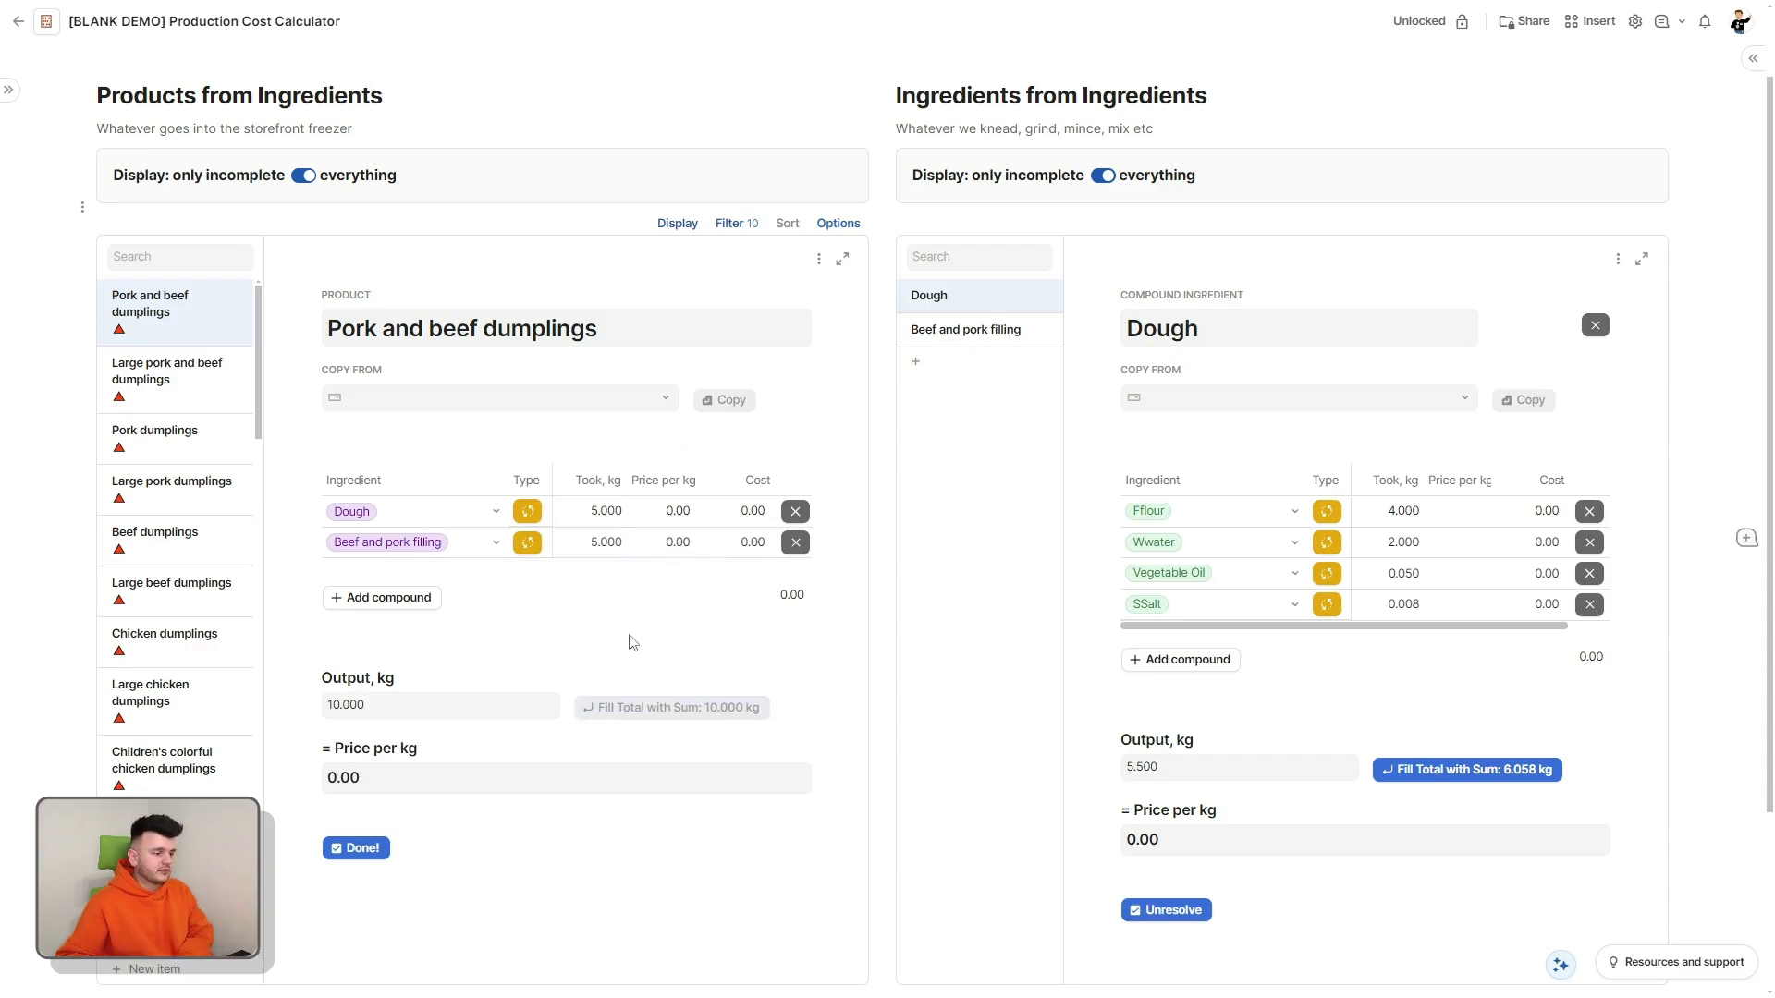
pyautogui.click(359, 848)
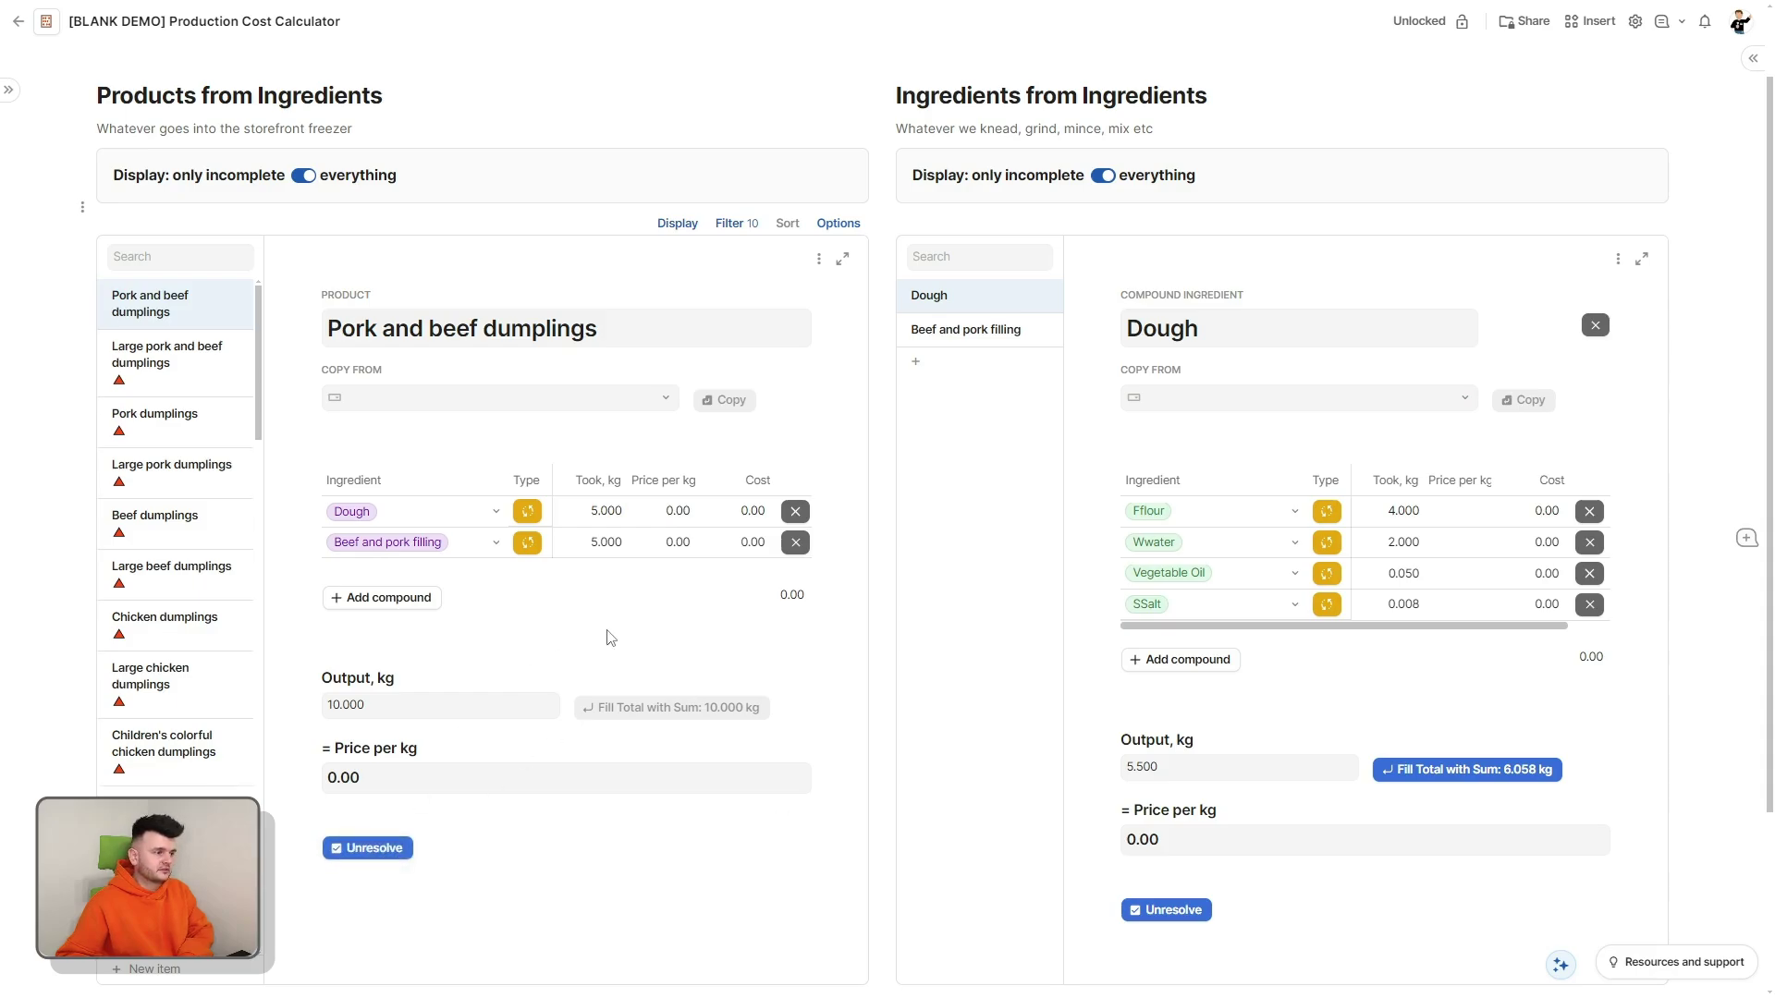
# Step: Copy the recipe of Pork and beef dumplings into the product Large pork and beef dumplings
pyautogui.click(185, 372)
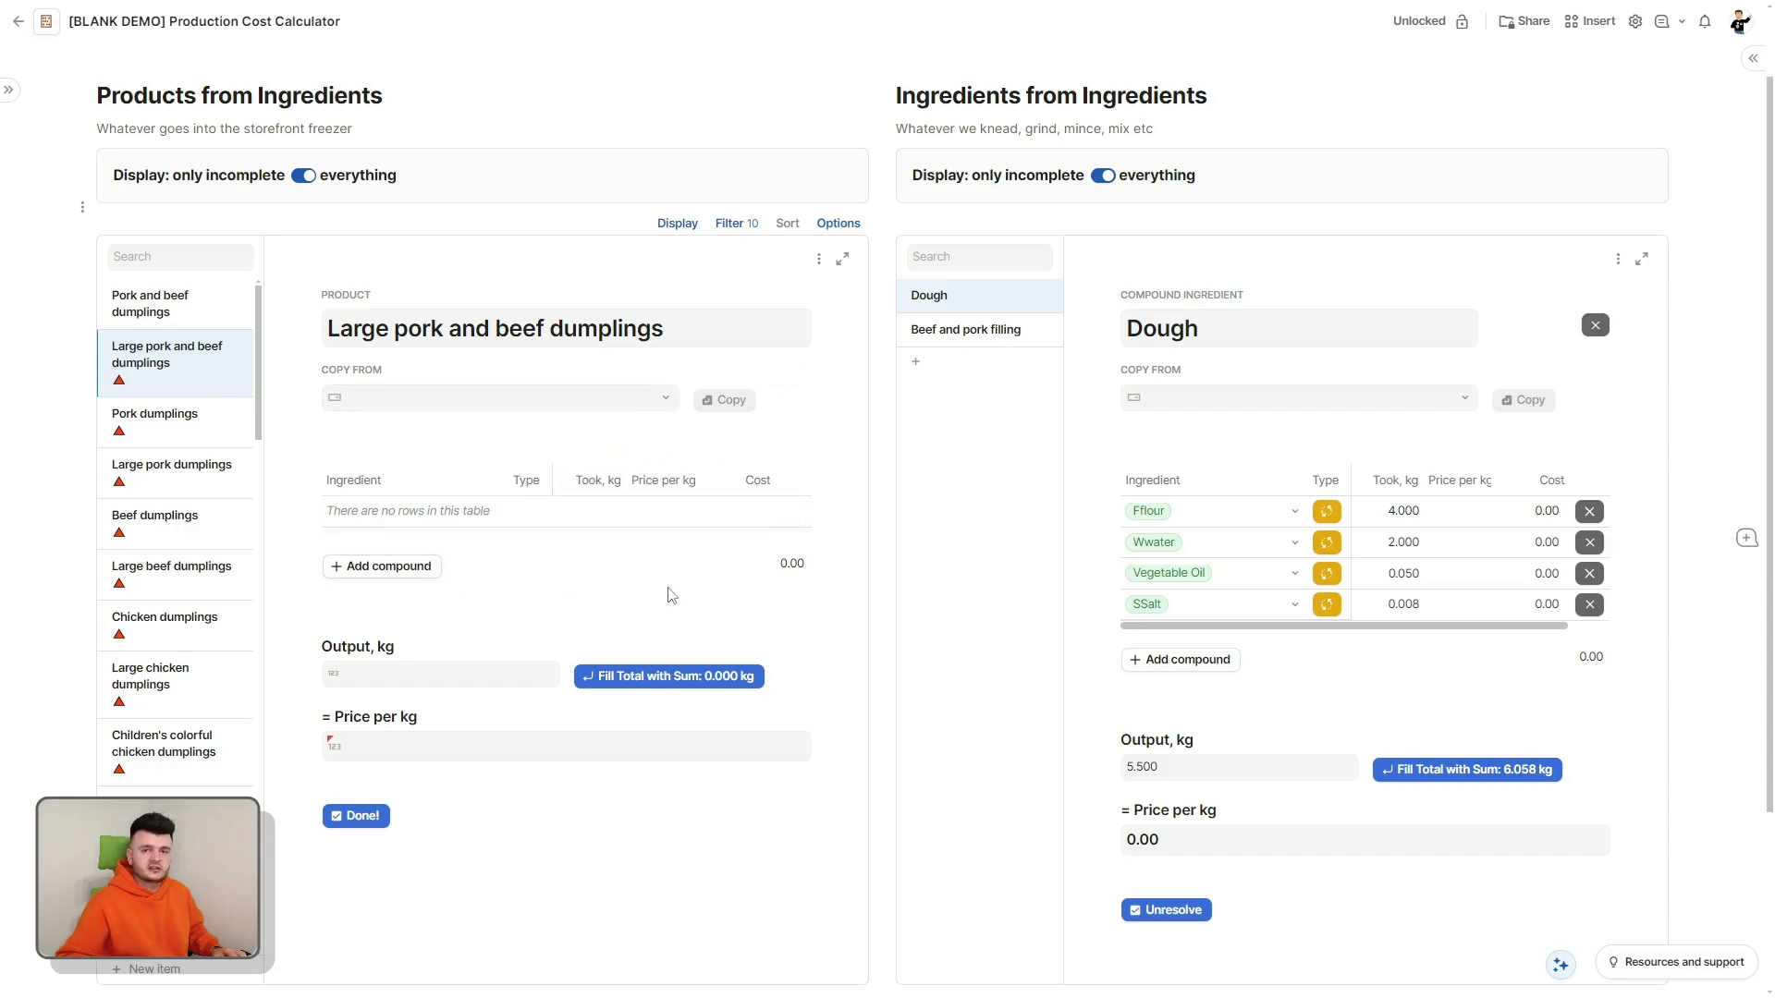
pyautogui.click(594, 404)
pyautogui.click(412, 455)
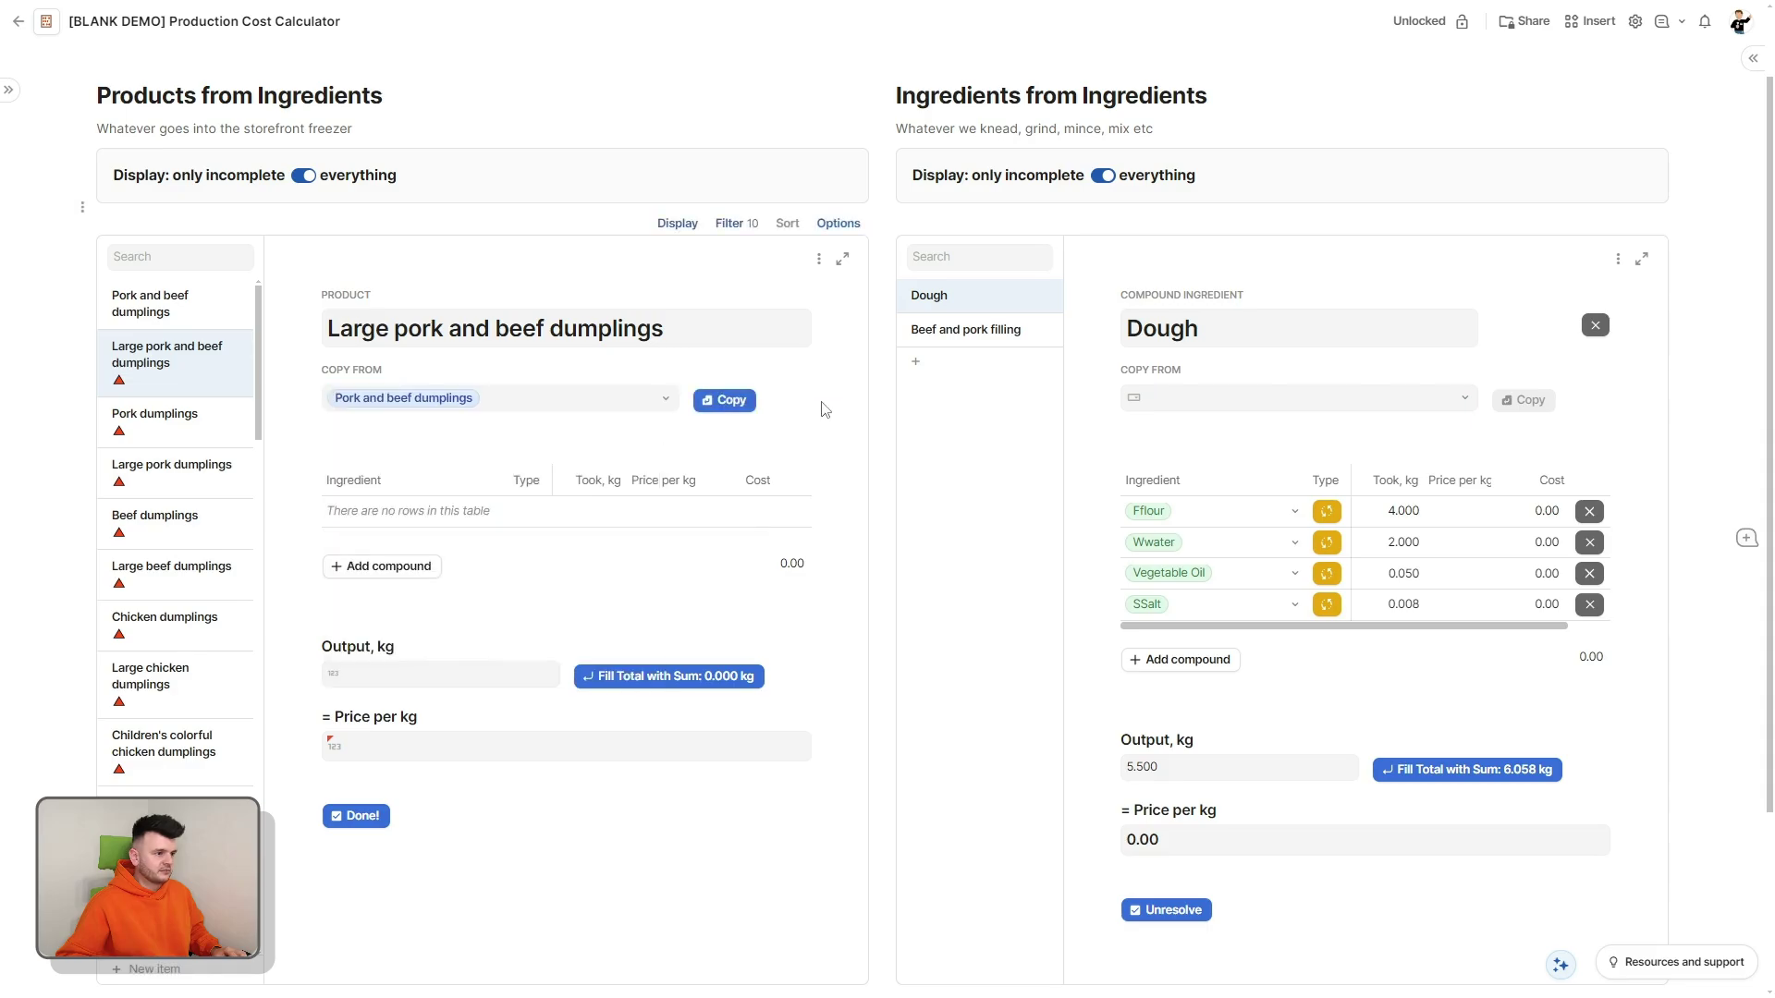
pyautogui.click(739, 402)
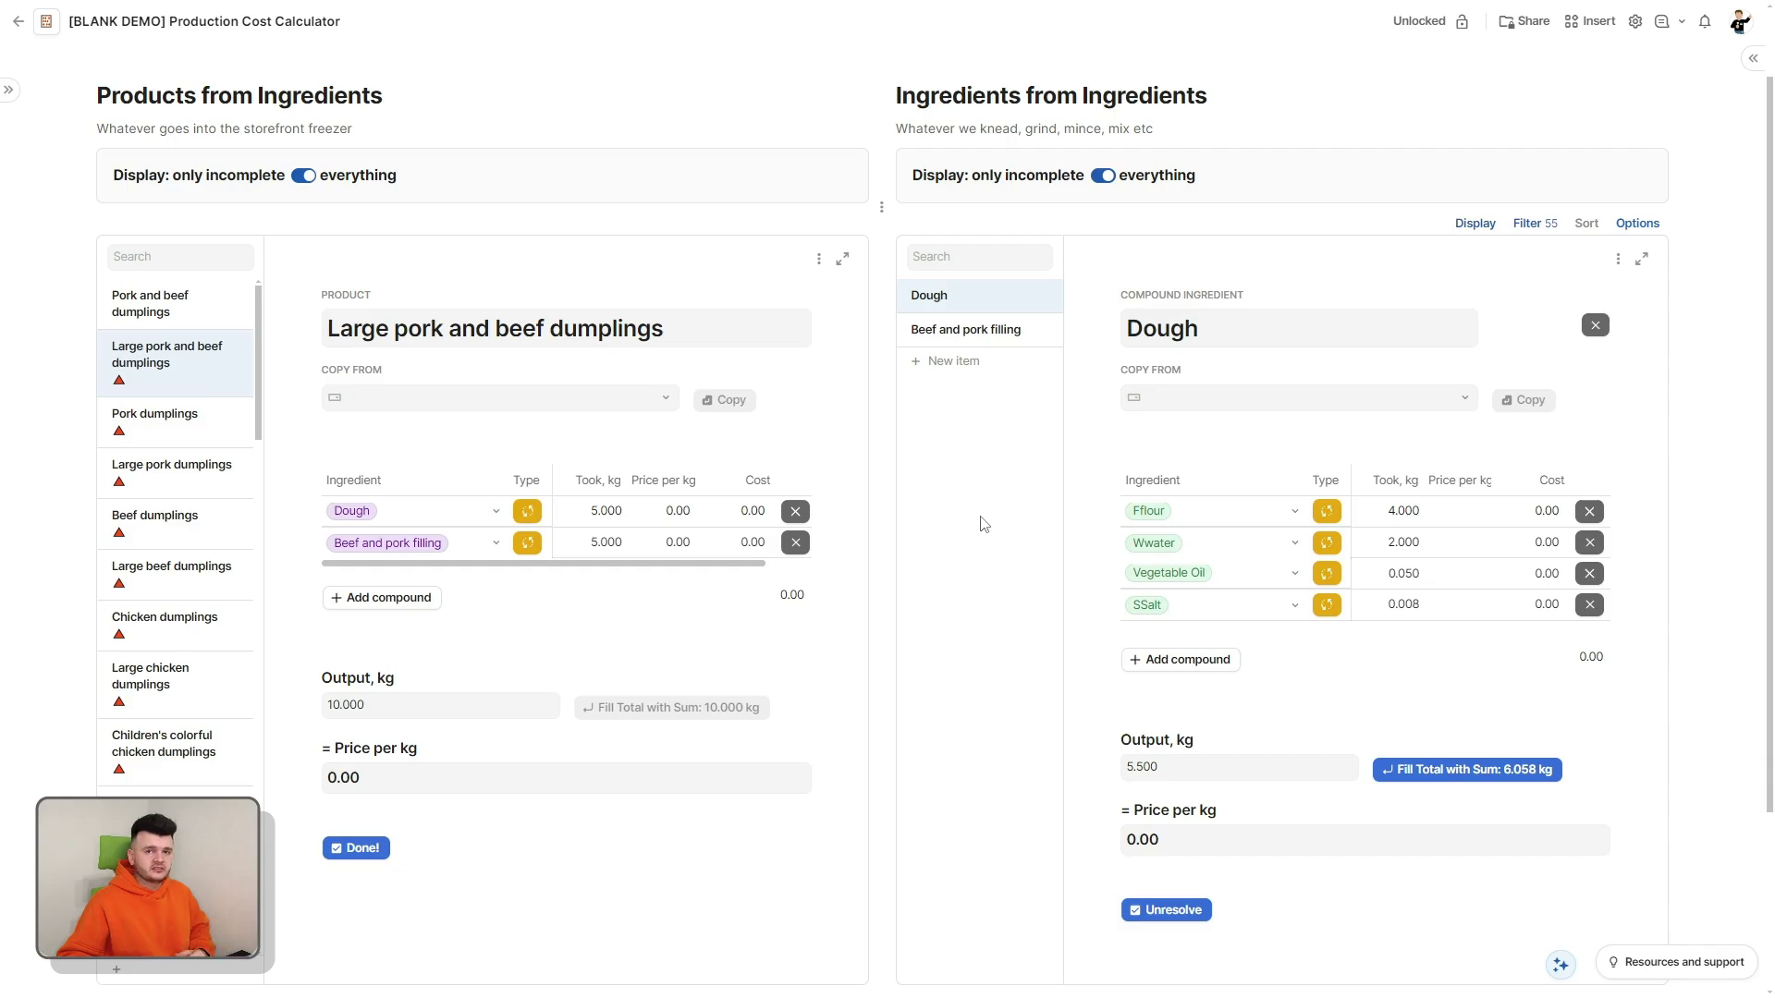
# Step: On the Purchased Ingredients page, move SSalt to the Seasoning category and Fflour, Wwater and Vegetable Oil to Base
pyautogui.moveTo(9, 89)
pyautogui.click(55, 130)
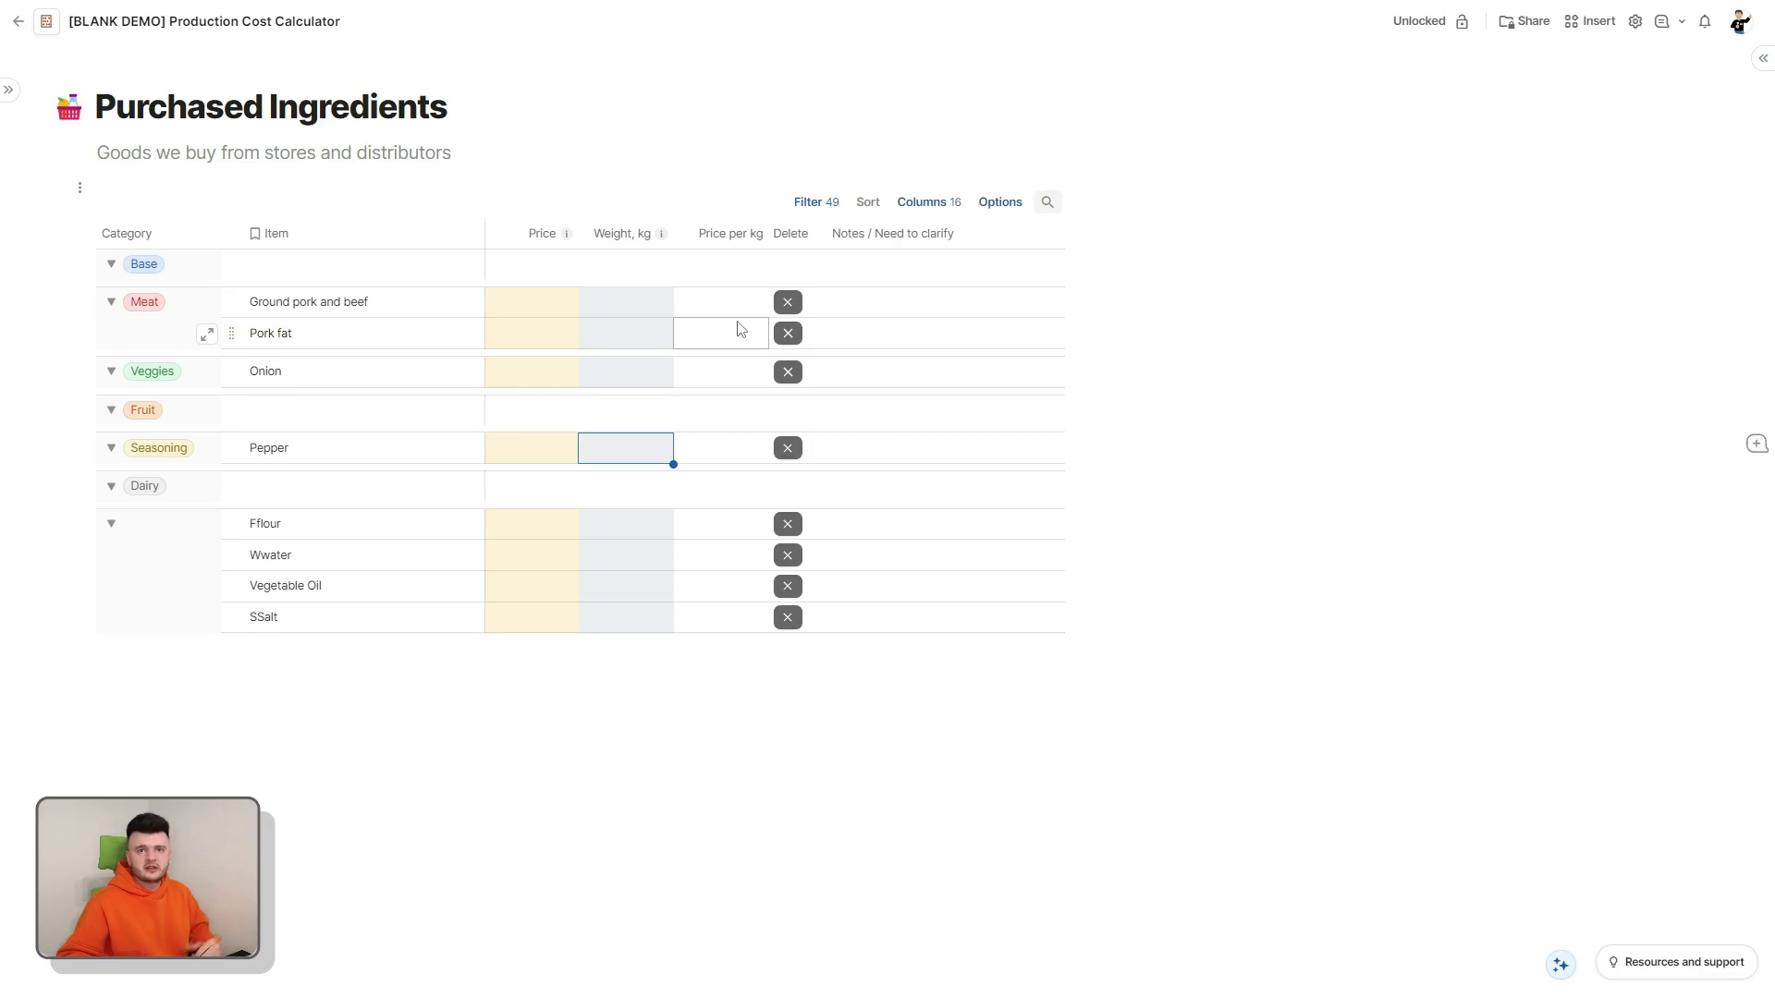
pyautogui.moveTo(232, 617); pyautogui.dragTo(234, 449)
pyautogui.click(231, 617)
pyautogui.keyDown('shift'); pyautogui.click(231, 555); pyautogui.keyUp('shift')
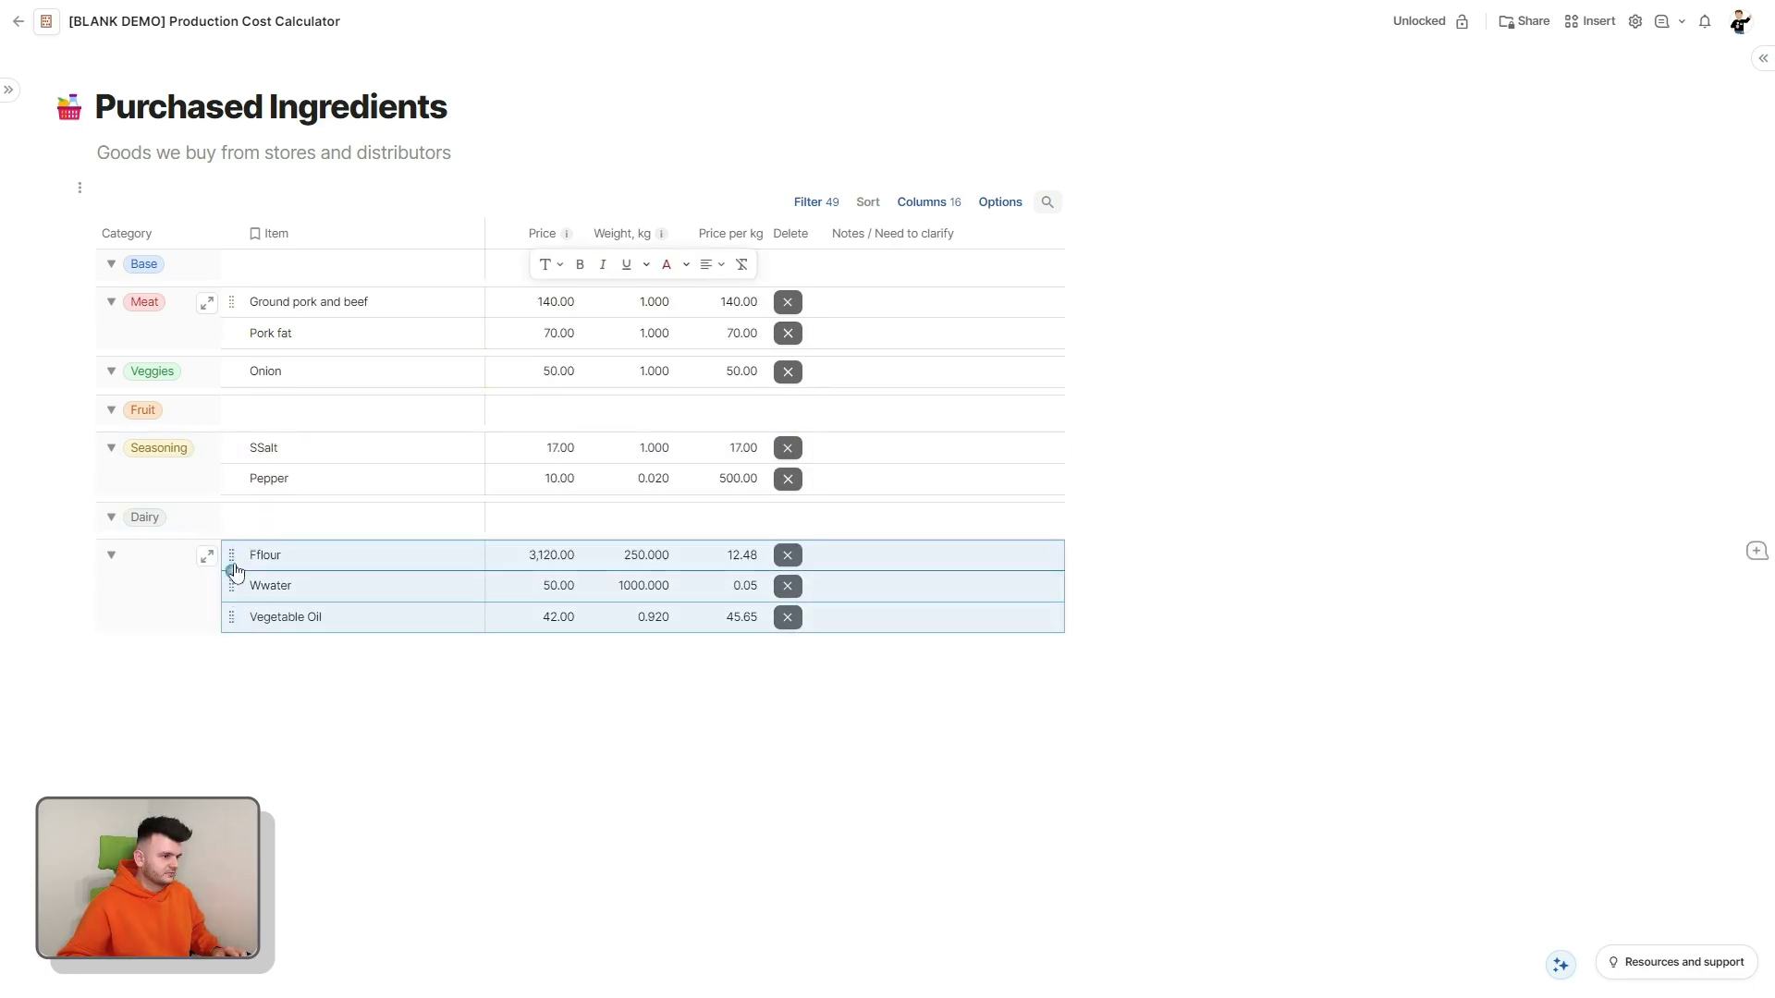
pyautogui.moveTo(231, 555); pyautogui.dragTo(294, 260)
# Step: Check the calculated costs of Pork and beef dumplings on the Products and Ingredients page, then return to Purchased Ingredients
pyautogui.click(212, 89)
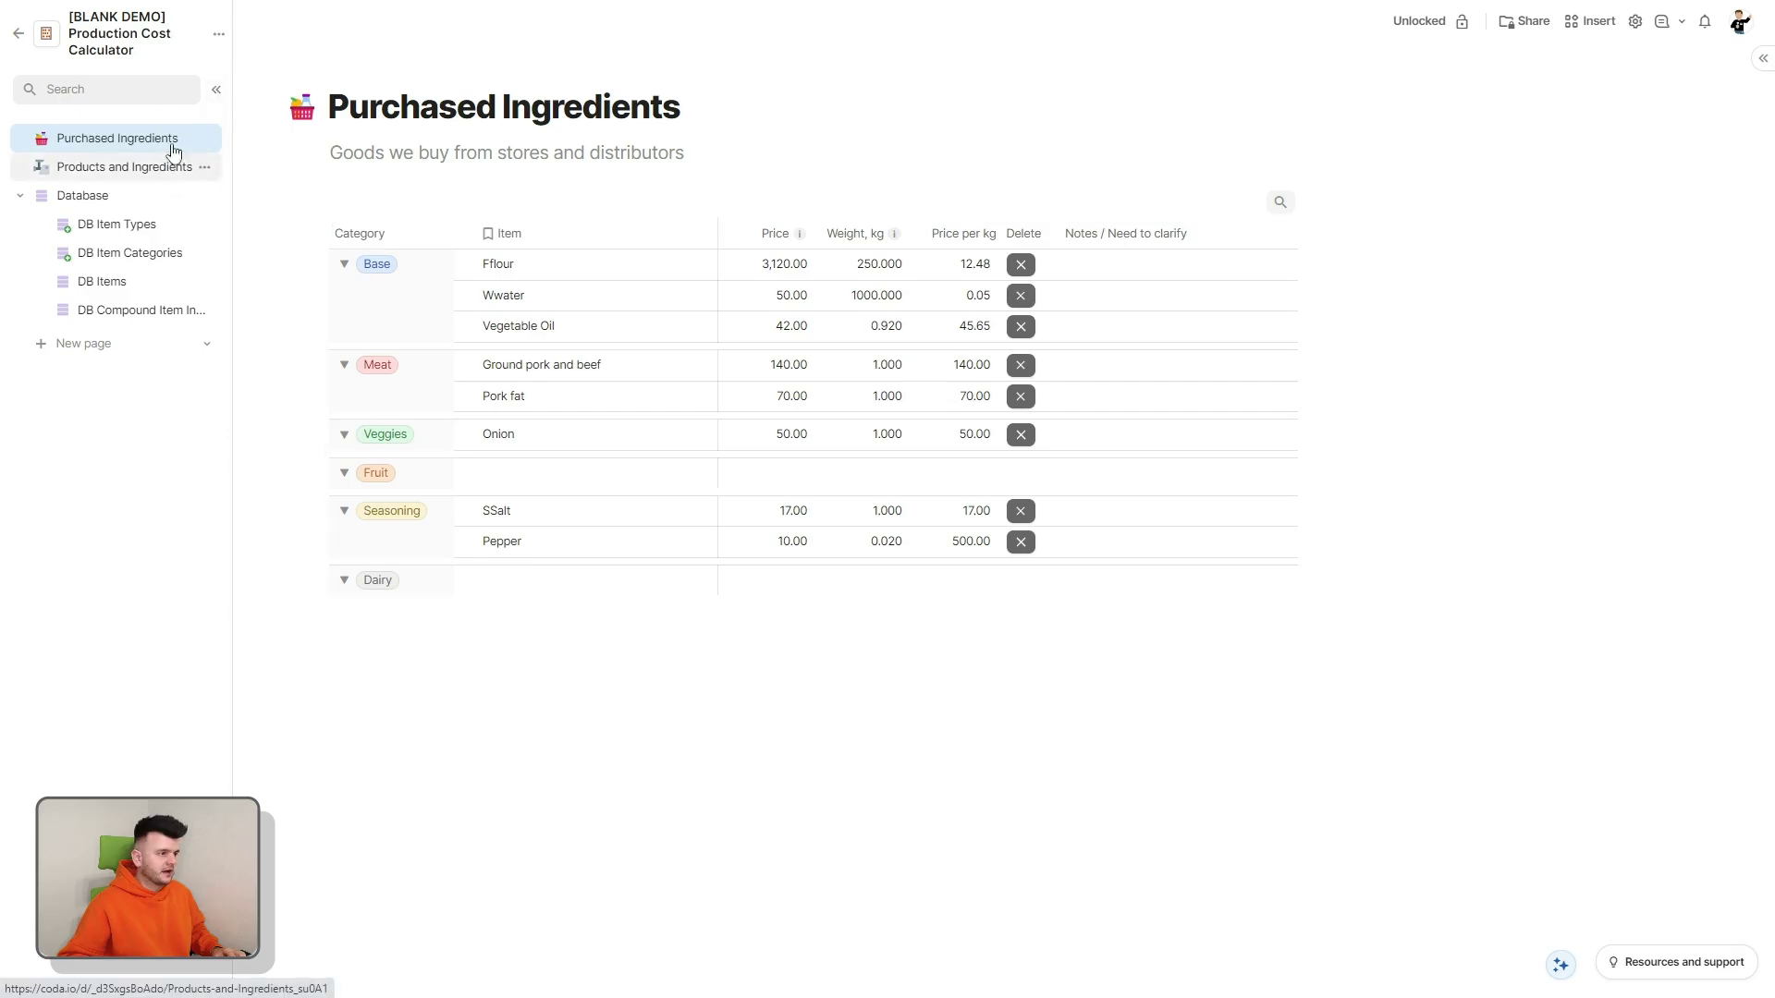
pyautogui.click(166, 166)
pyautogui.click(213, 89)
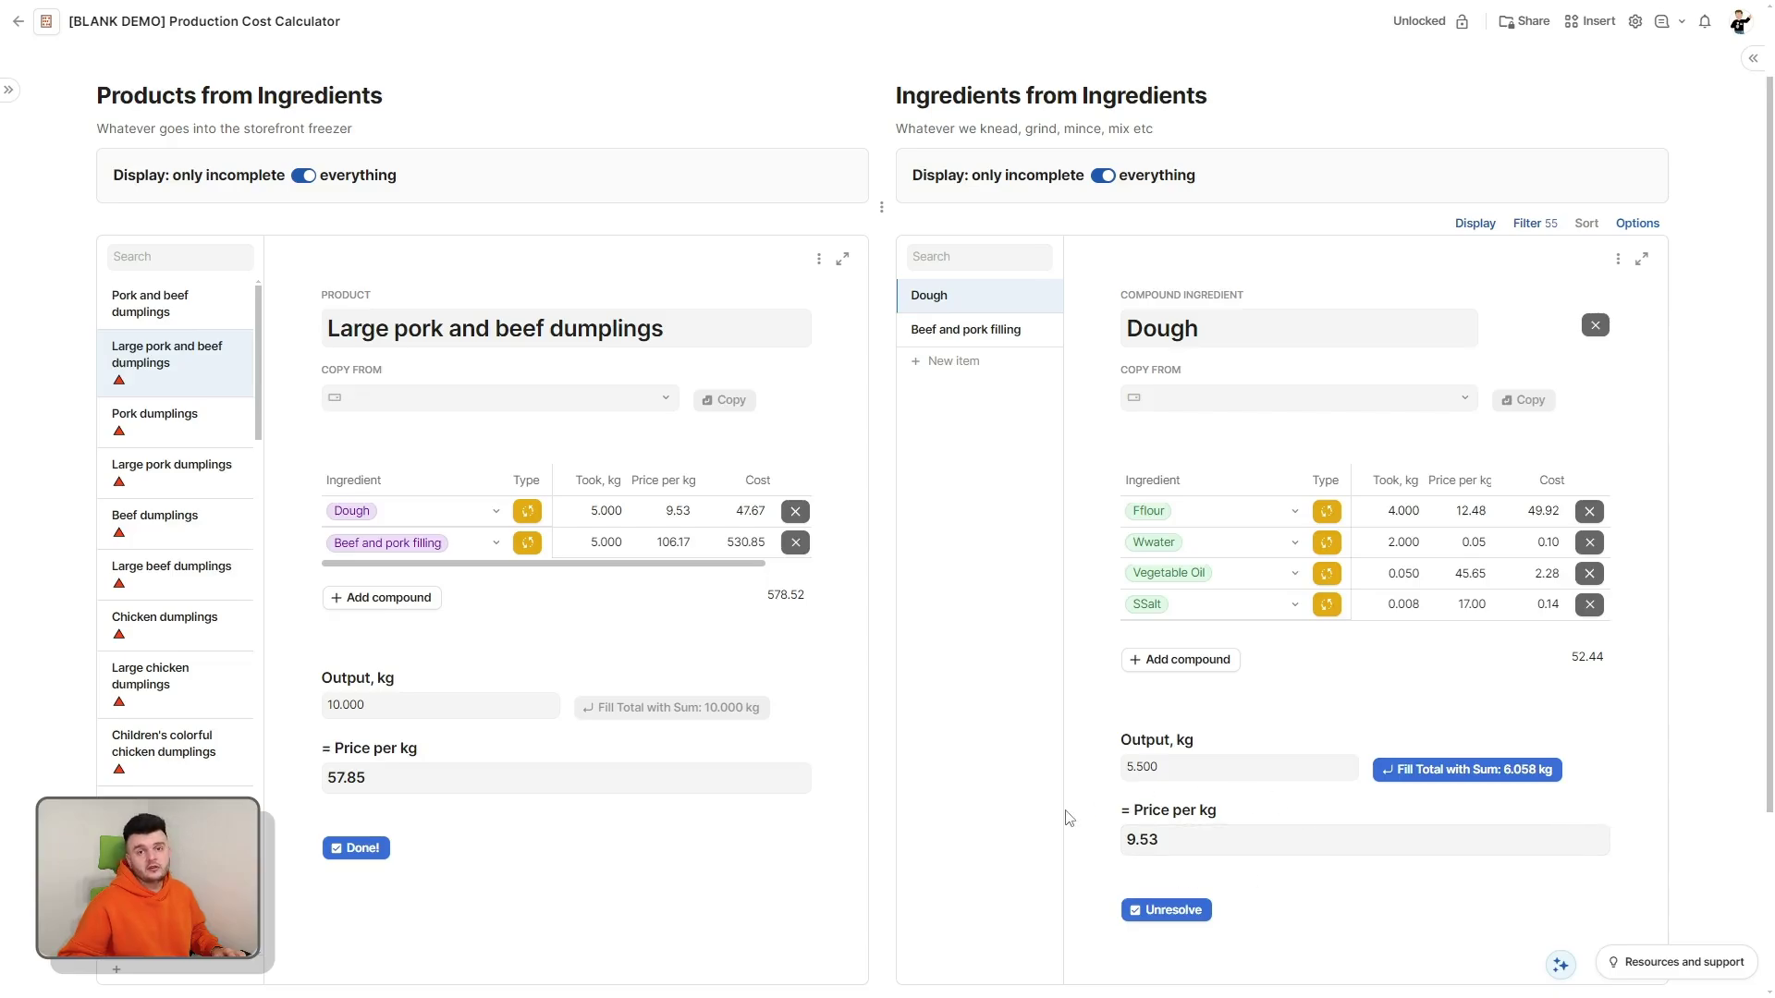
pyautogui.click(159, 315)
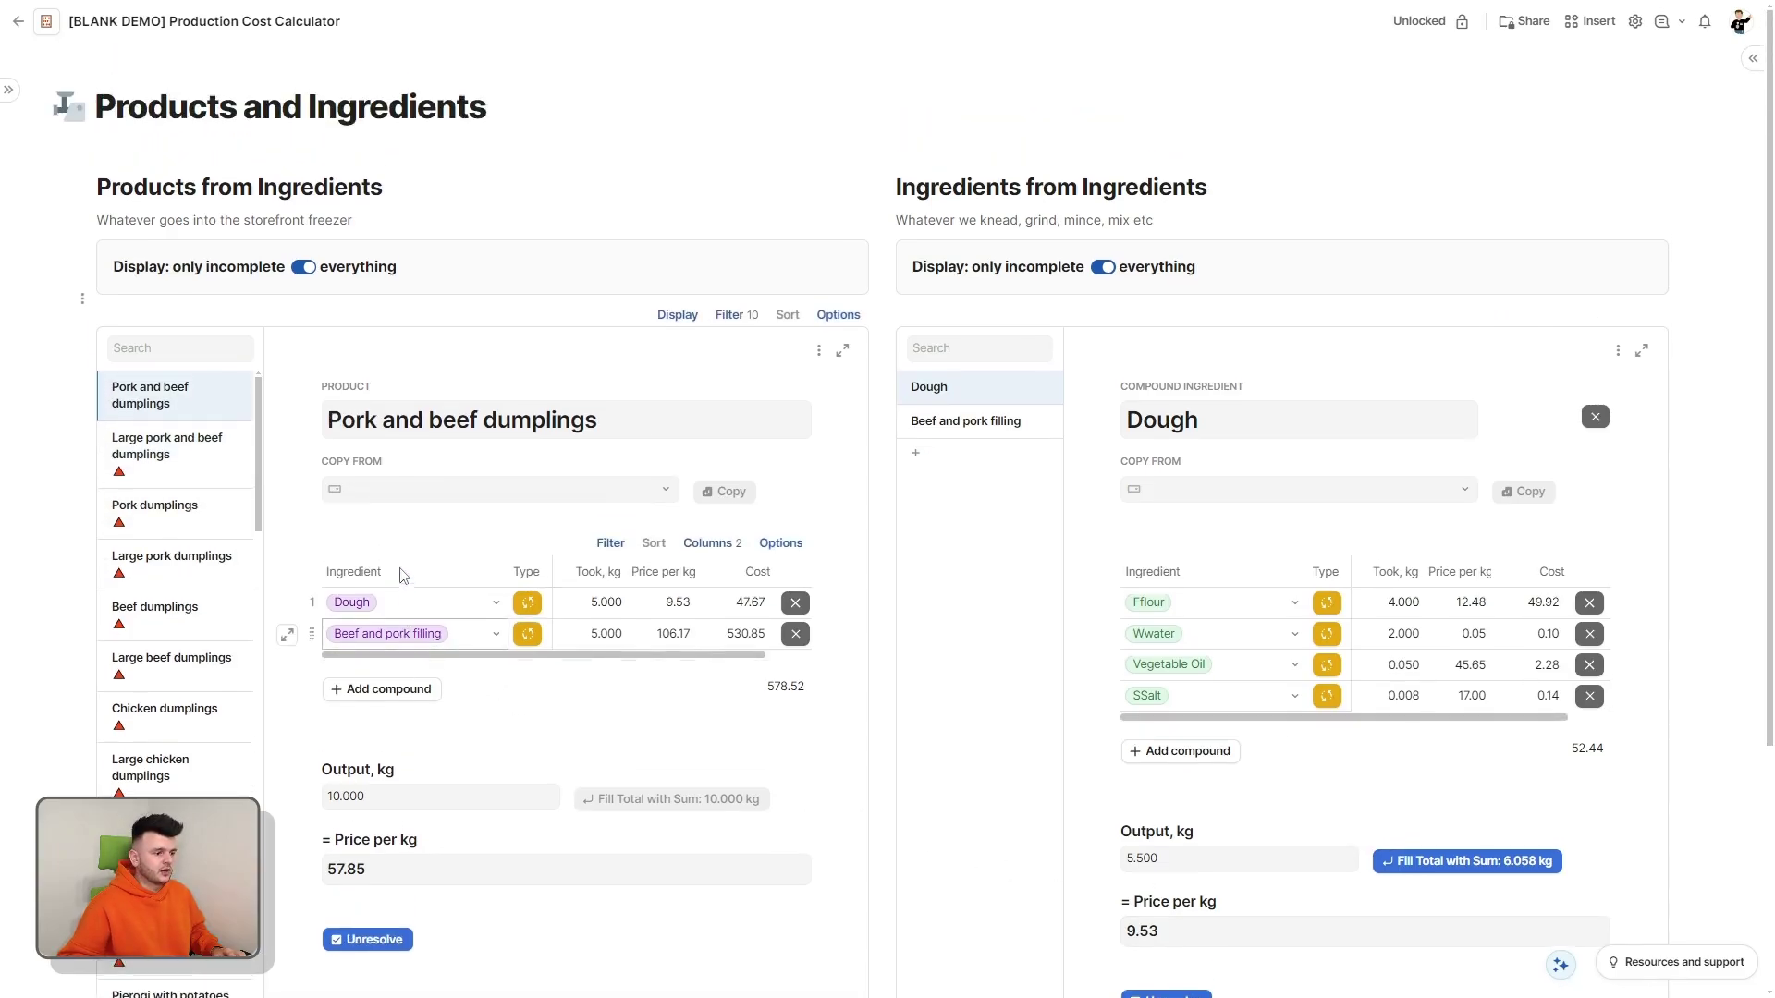
pyautogui.click(9, 89)
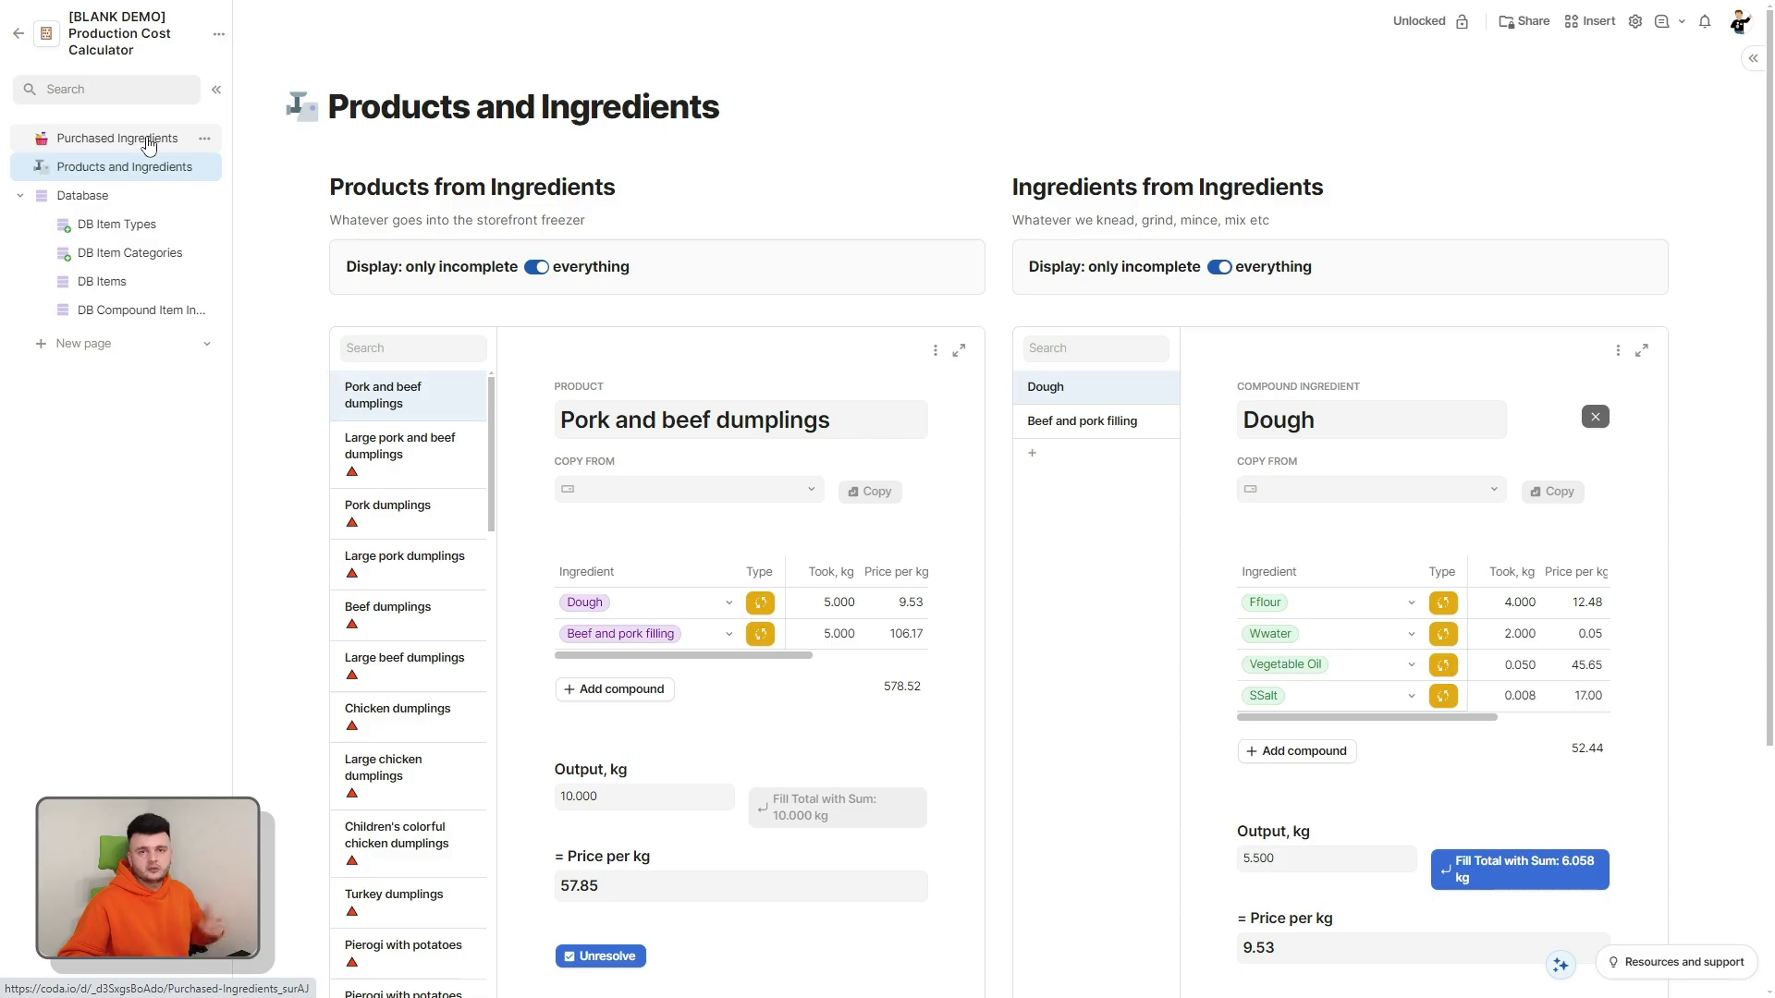
pyautogui.click(117, 138)
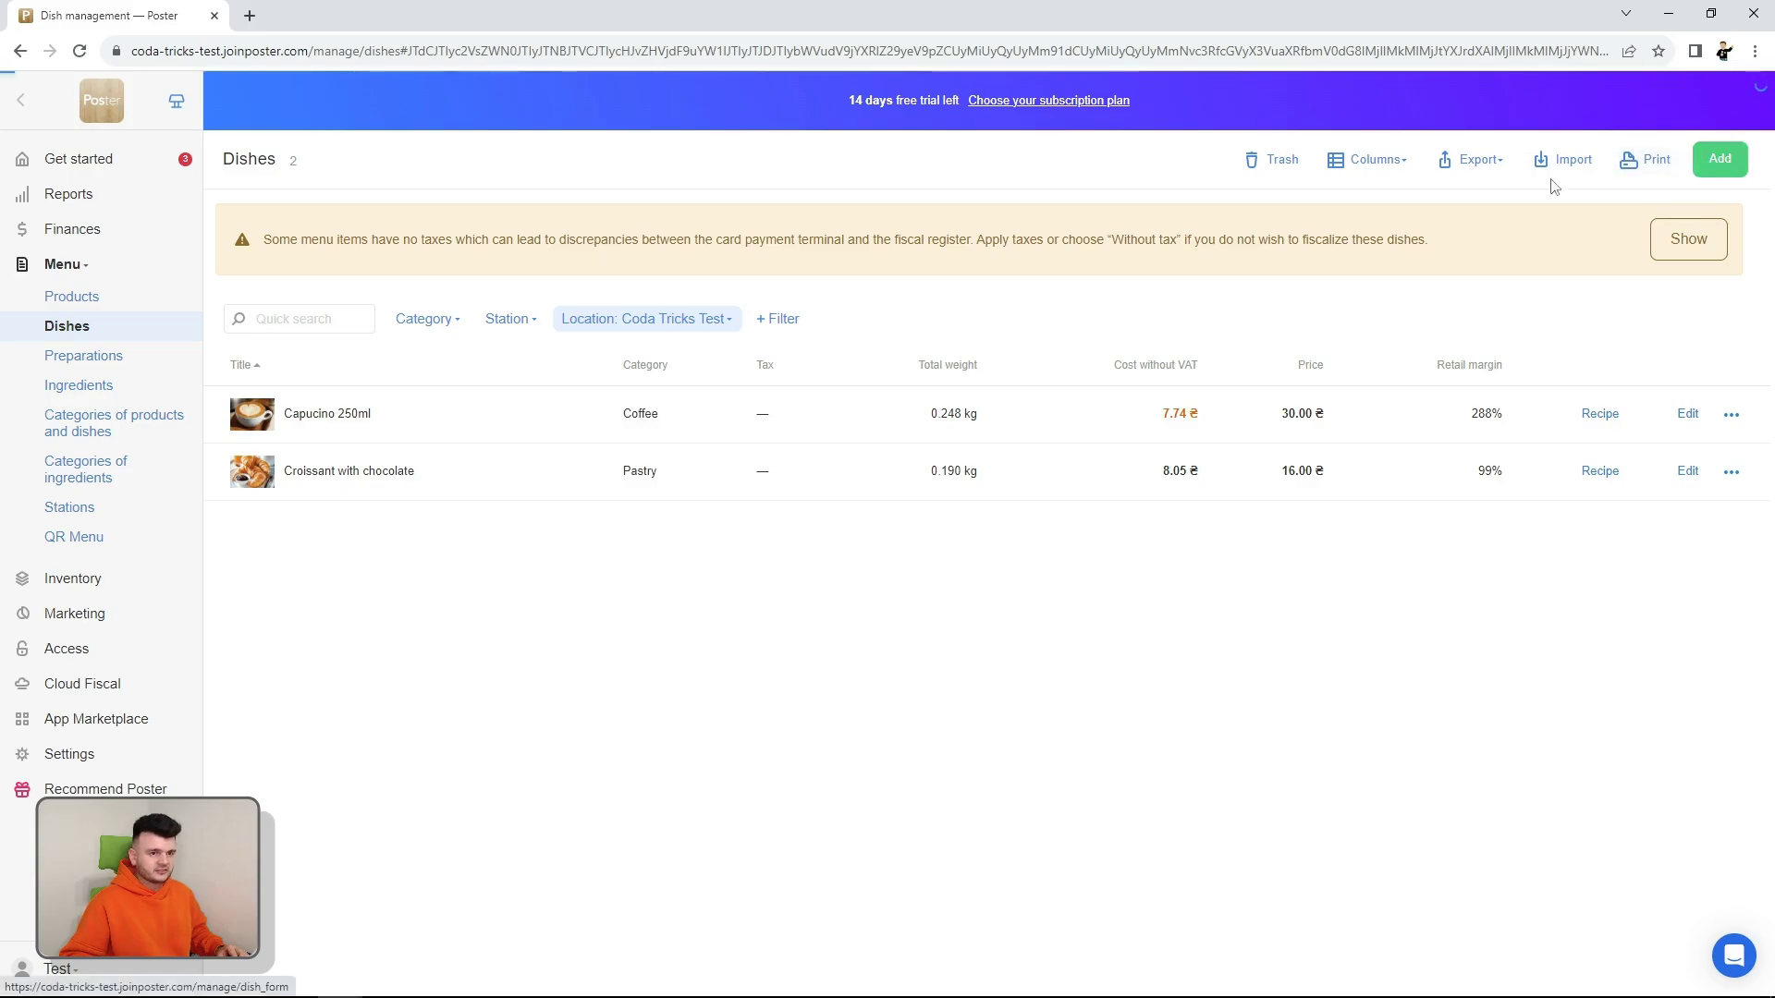
# Step: In Poster, start adding a new dish titled "Dumplings with pork and beef"
pyautogui.click(1715, 158)
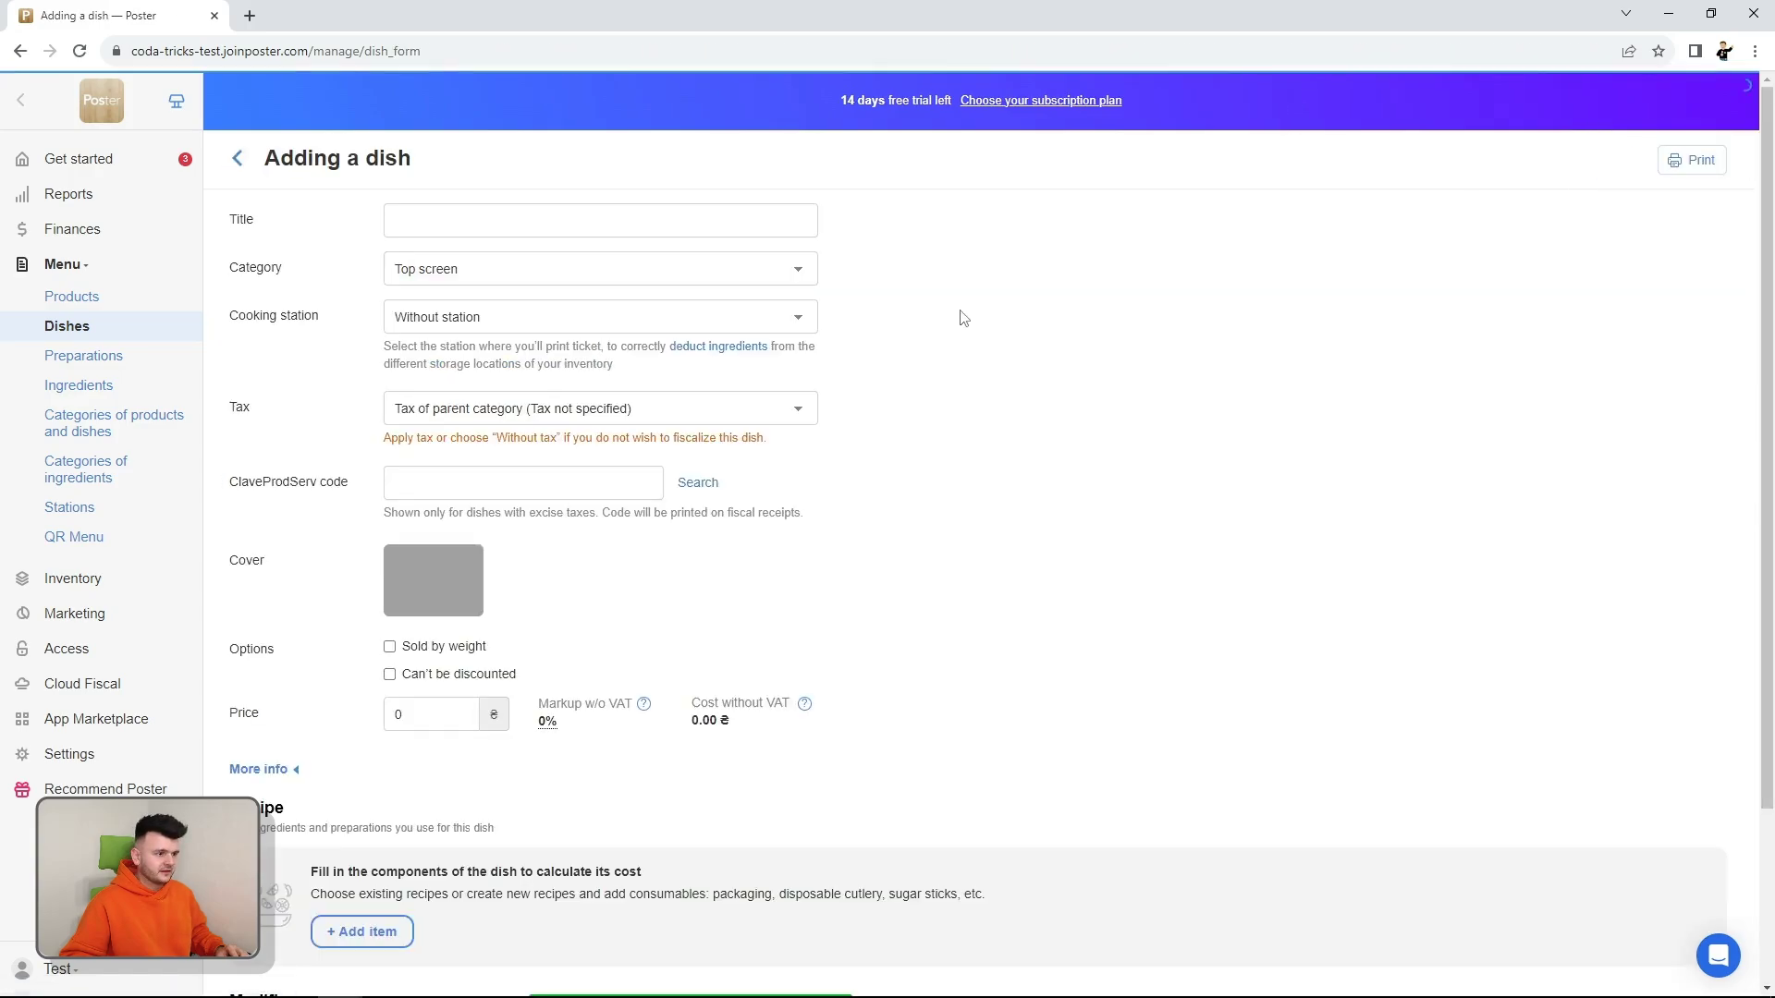
pyautogui.click(501, 222)
pyautogui.write('Dumplings with po')
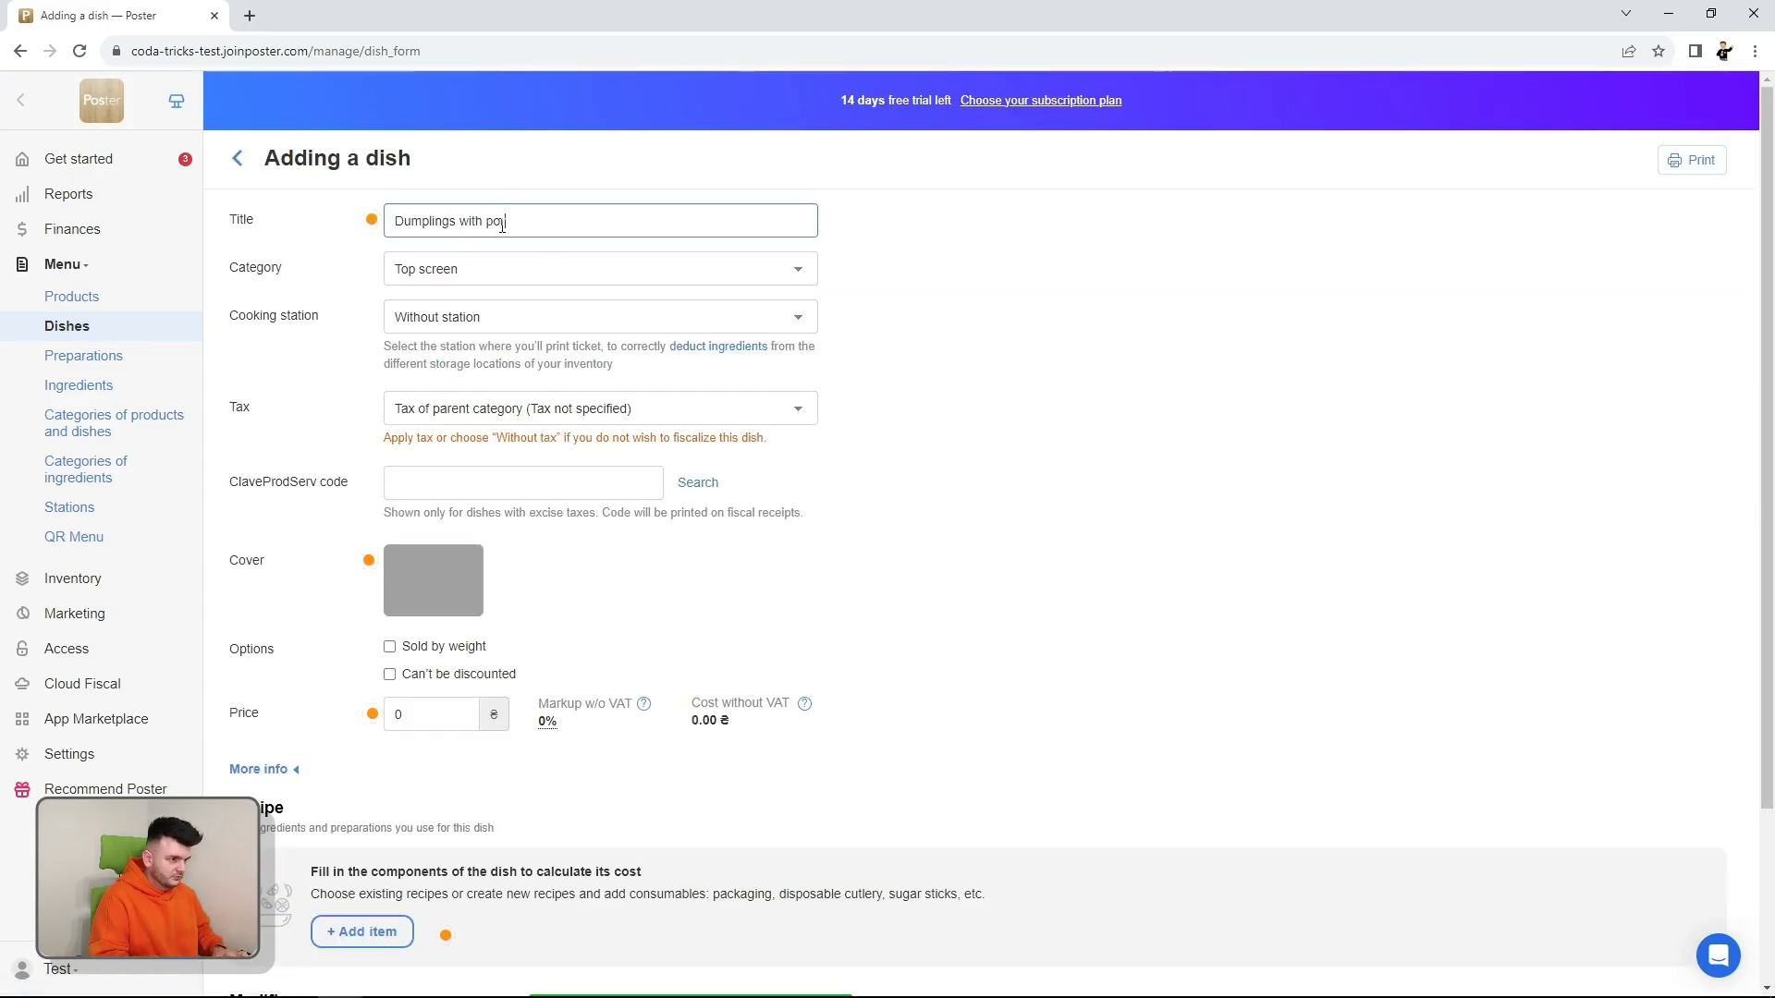
pyautogui.write('rk and beef')
pyautogui.press('Tab')
# Step: Set the price of the new dish to 120 ₴
pyautogui.scroll(-2, 444, 532)
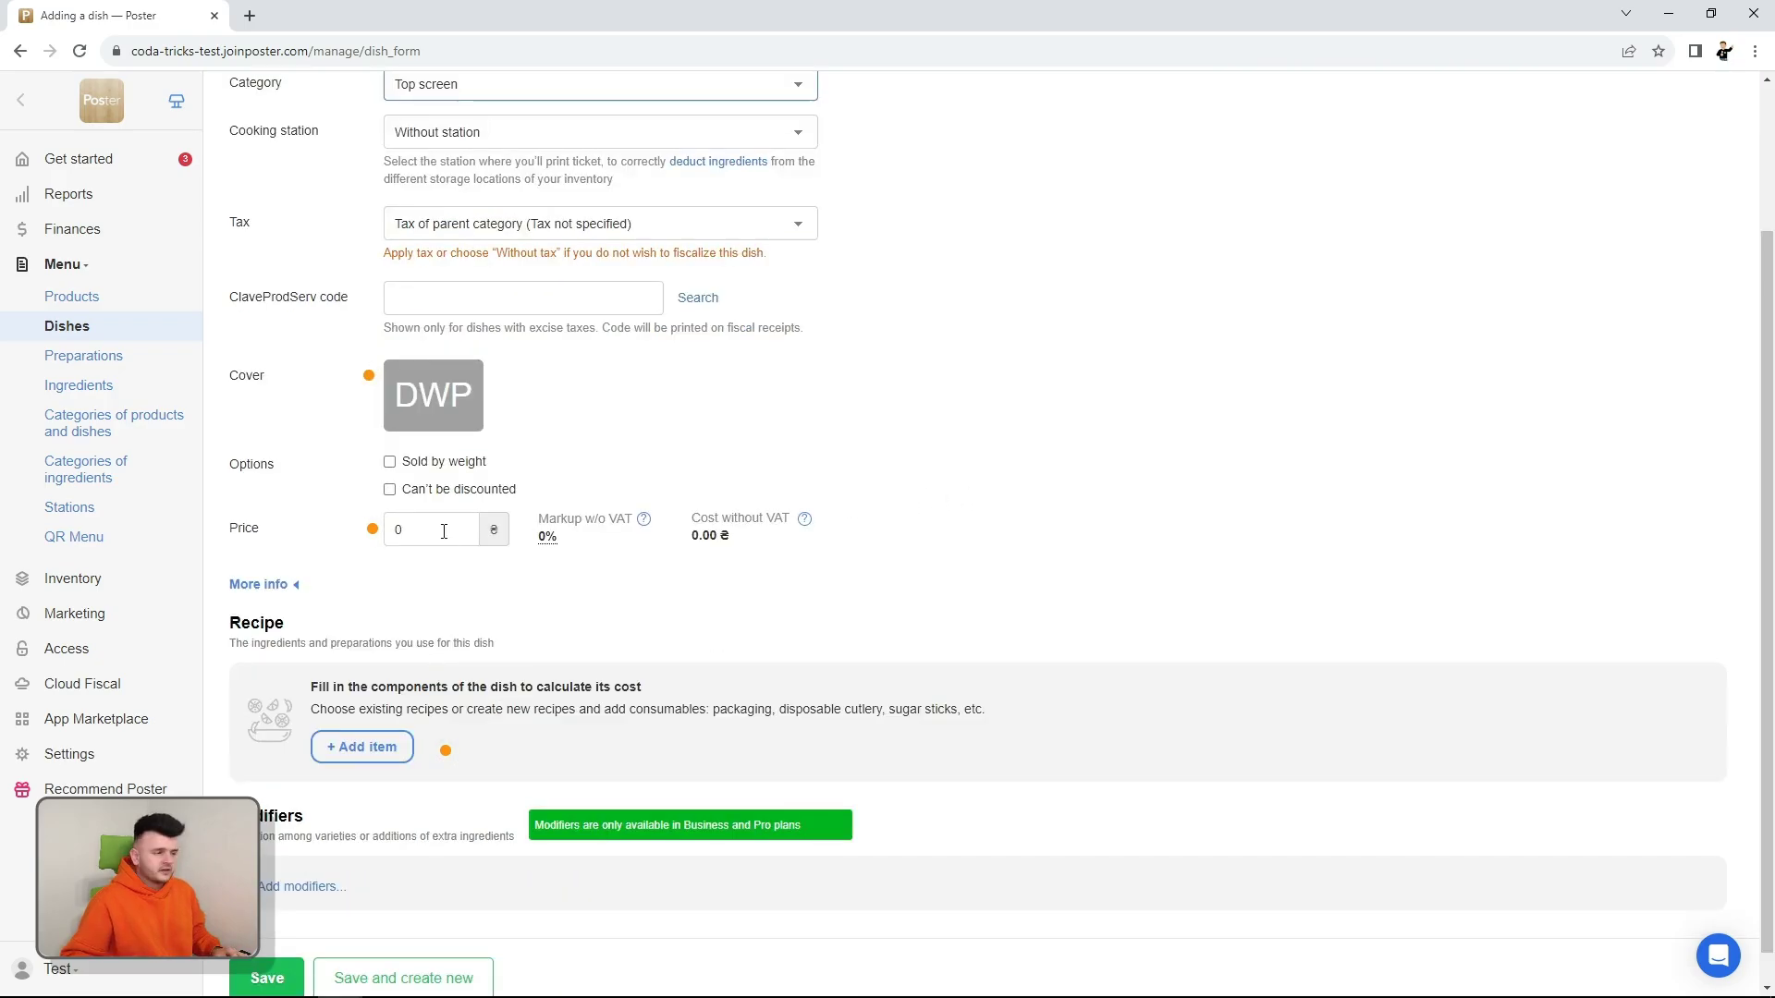
pyautogui.click(413, 531)
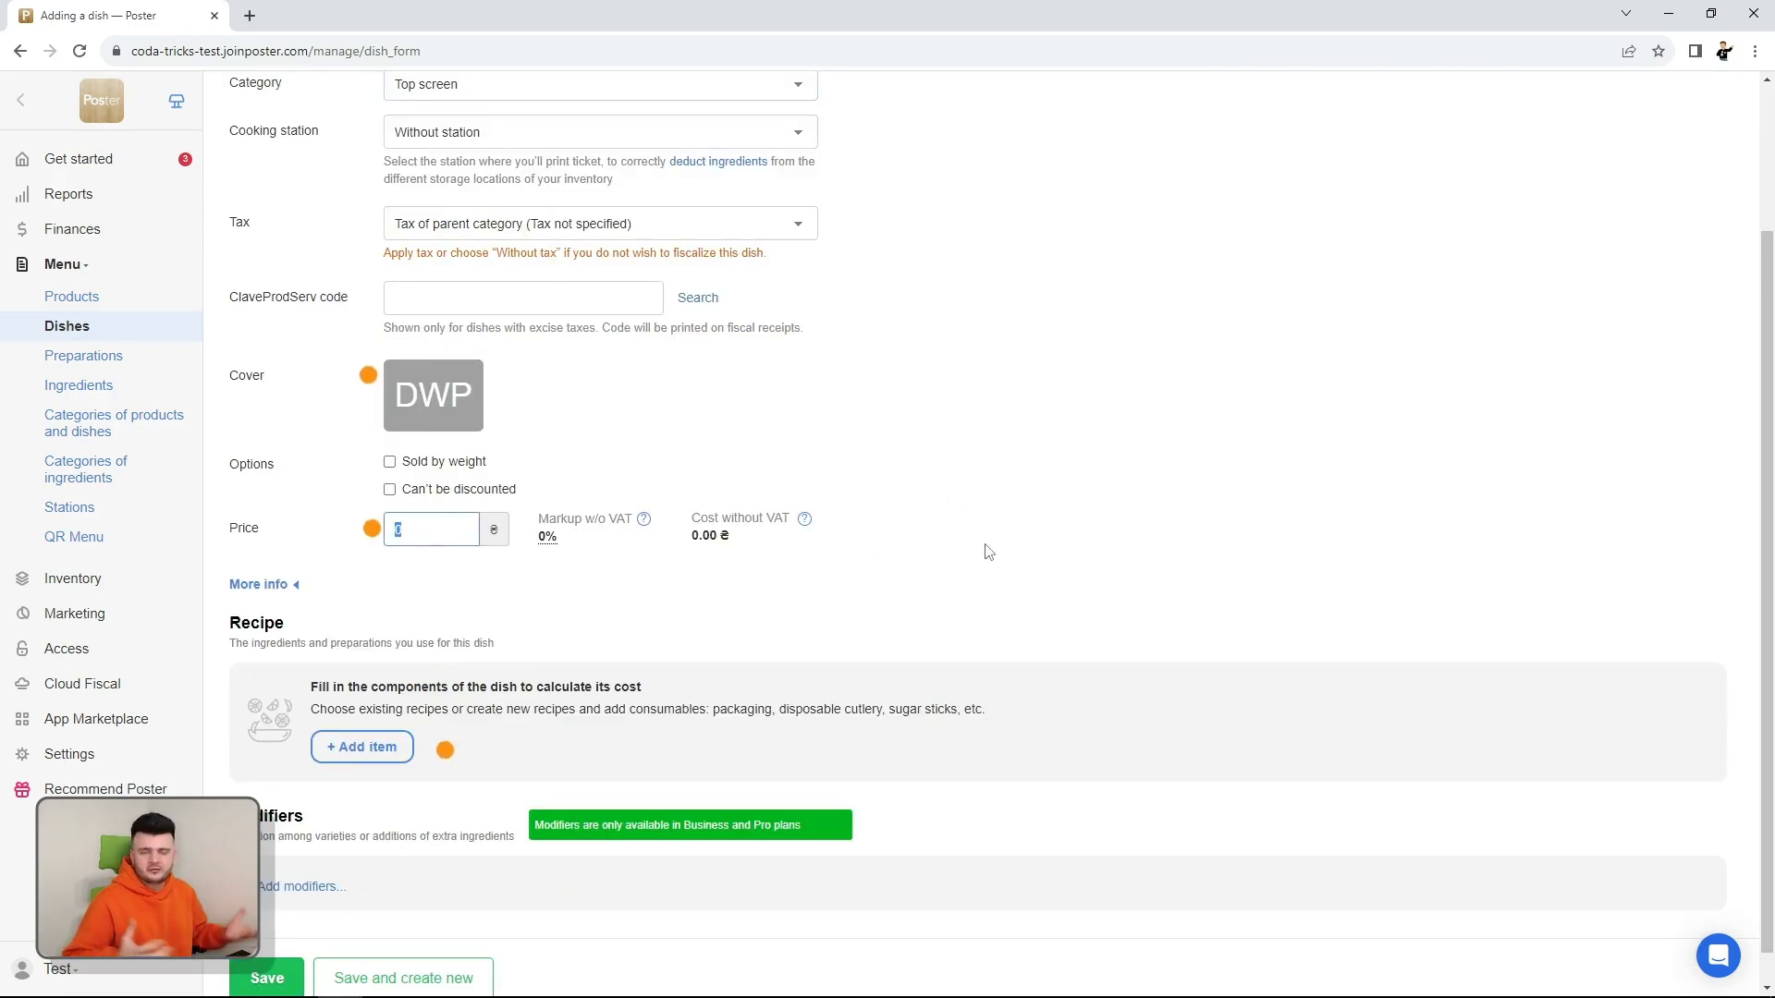
pyautogui.write('120')
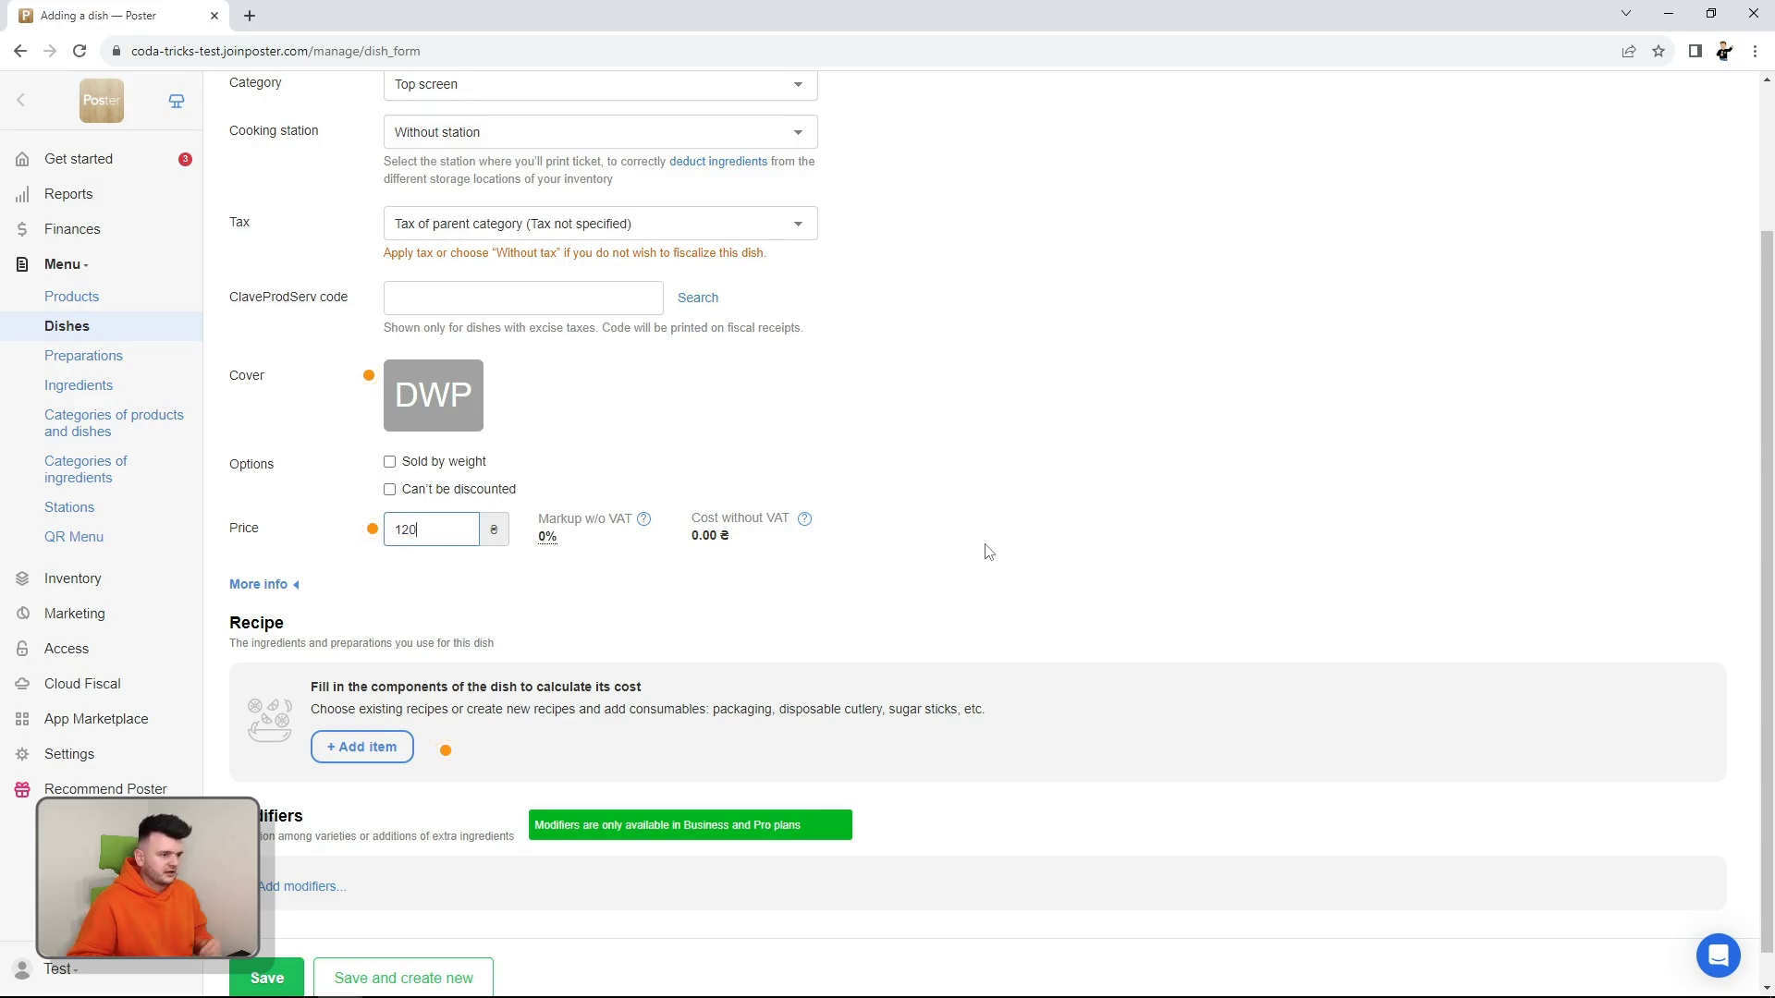
pyautogui.click(987, 551)
pyautogui.scroll(-1, 1006, 546)
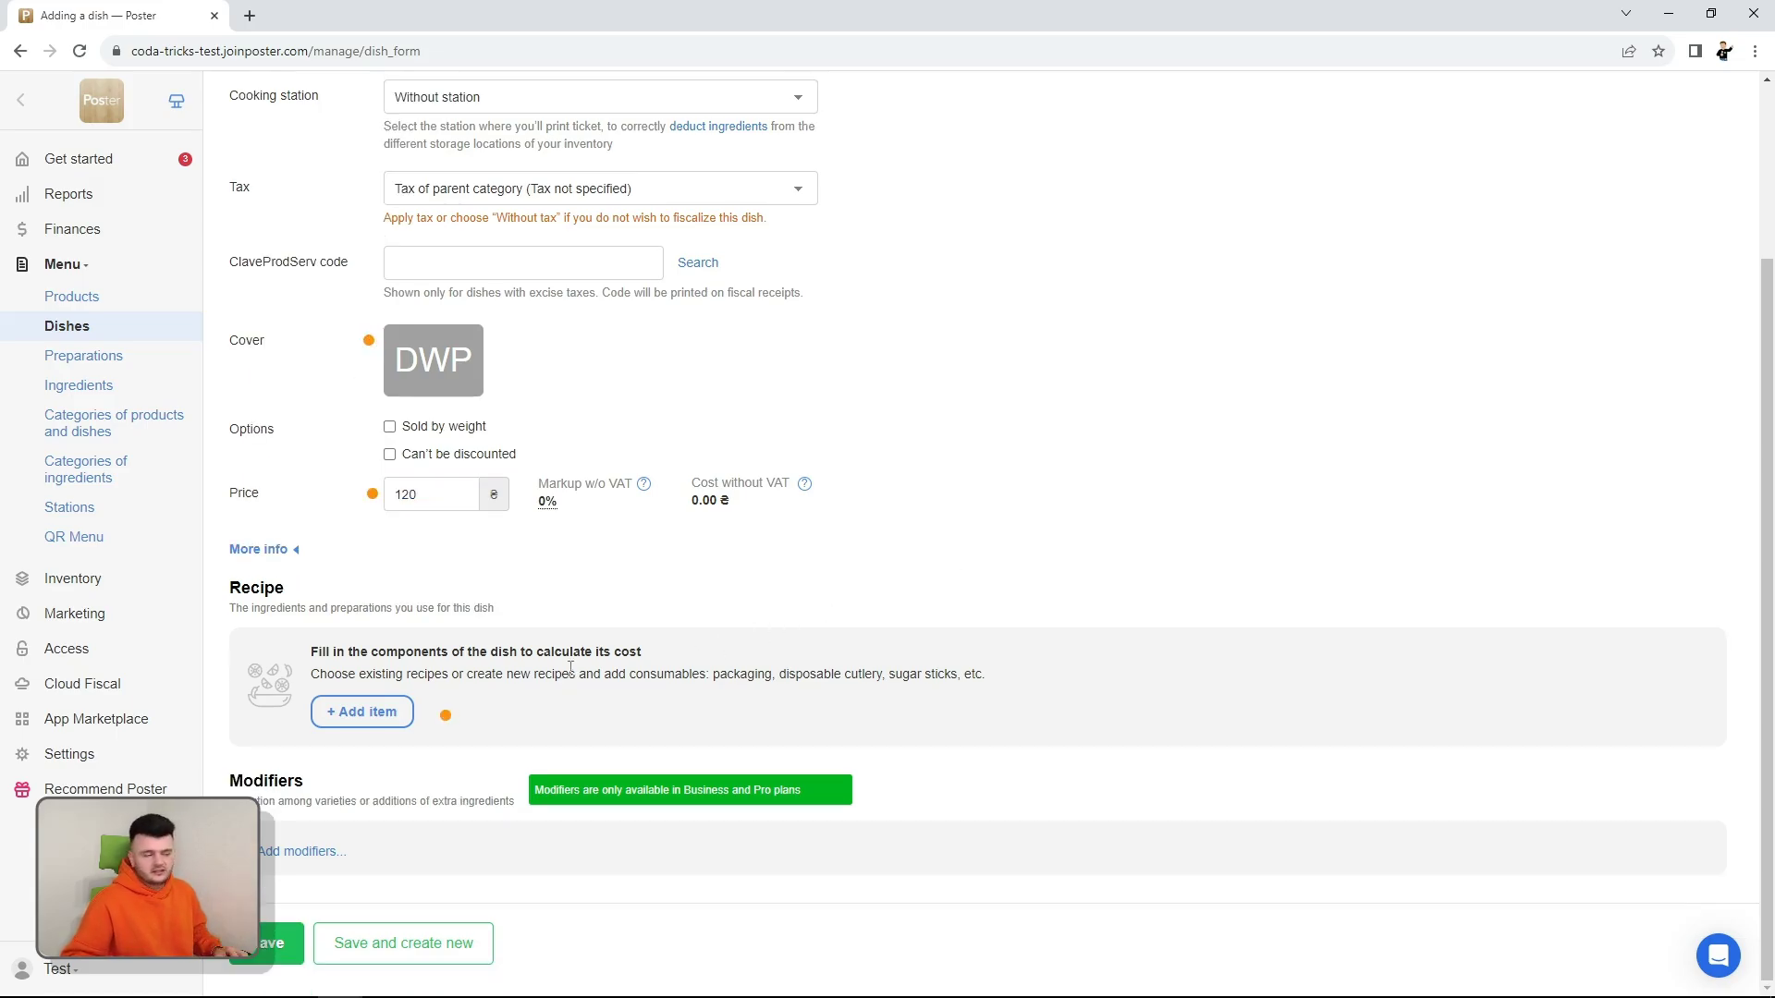
pyautogui.click(359, 712)
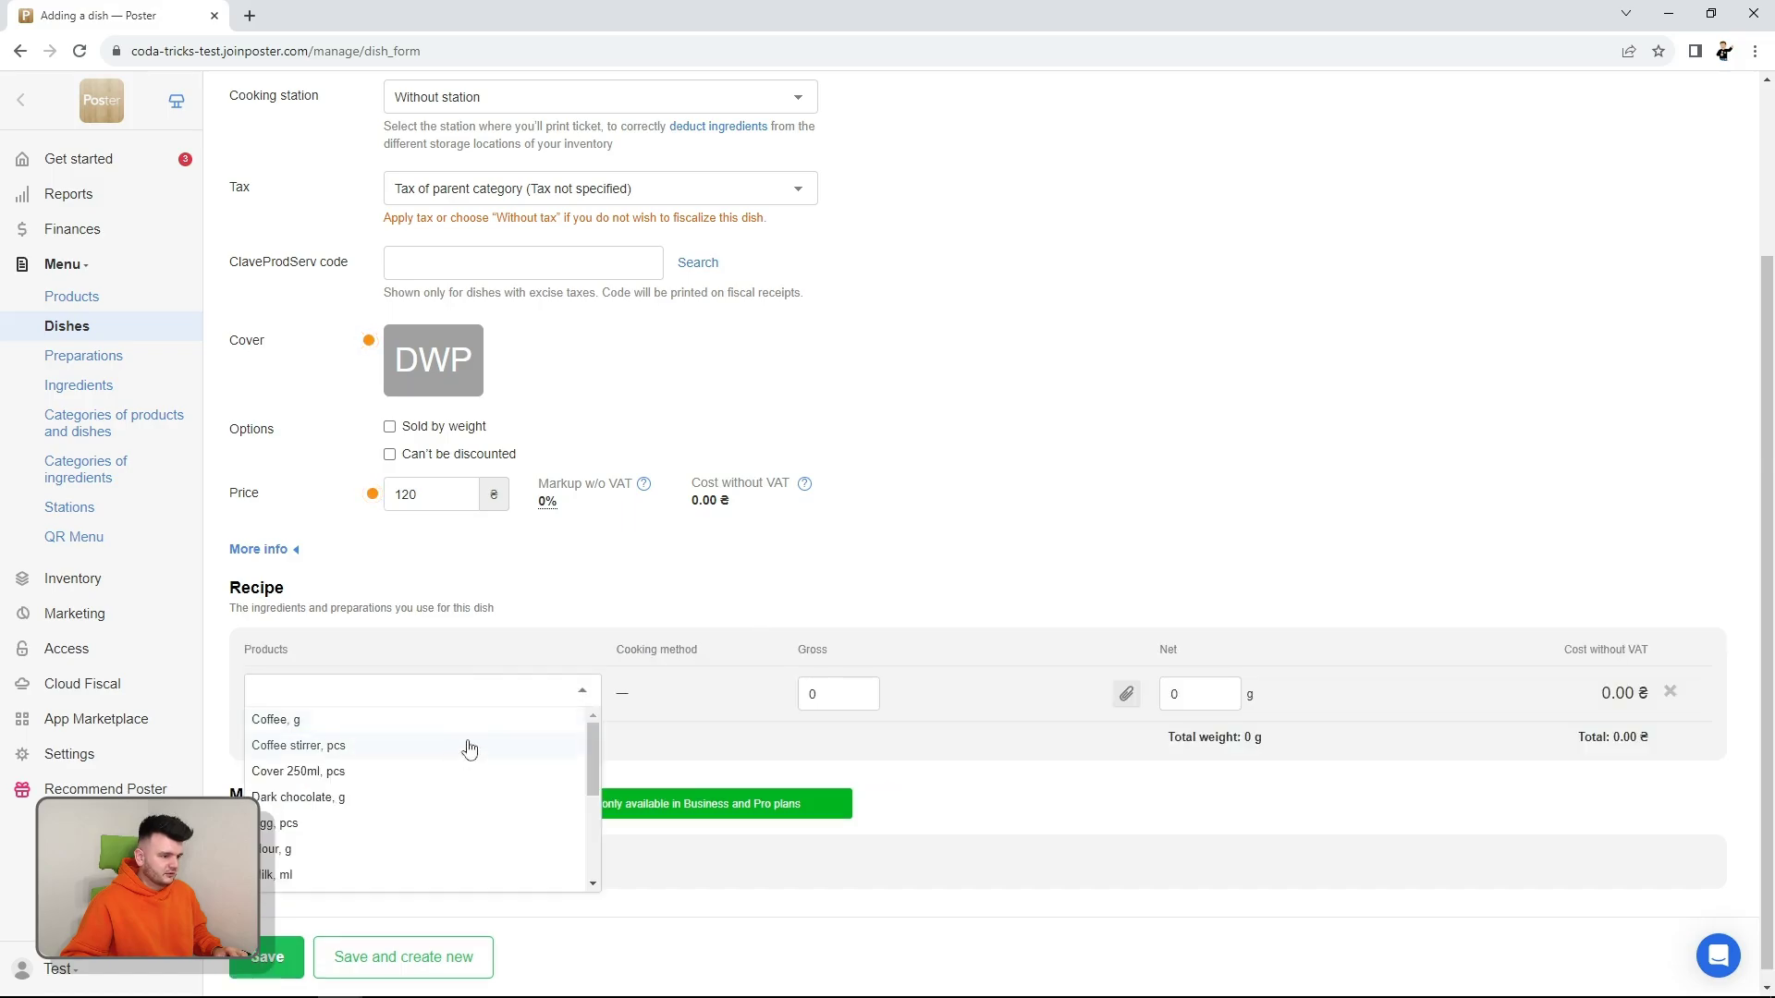
pyautogui.scroll(-5, 468, 749)
pyautogui.click(296, 879)
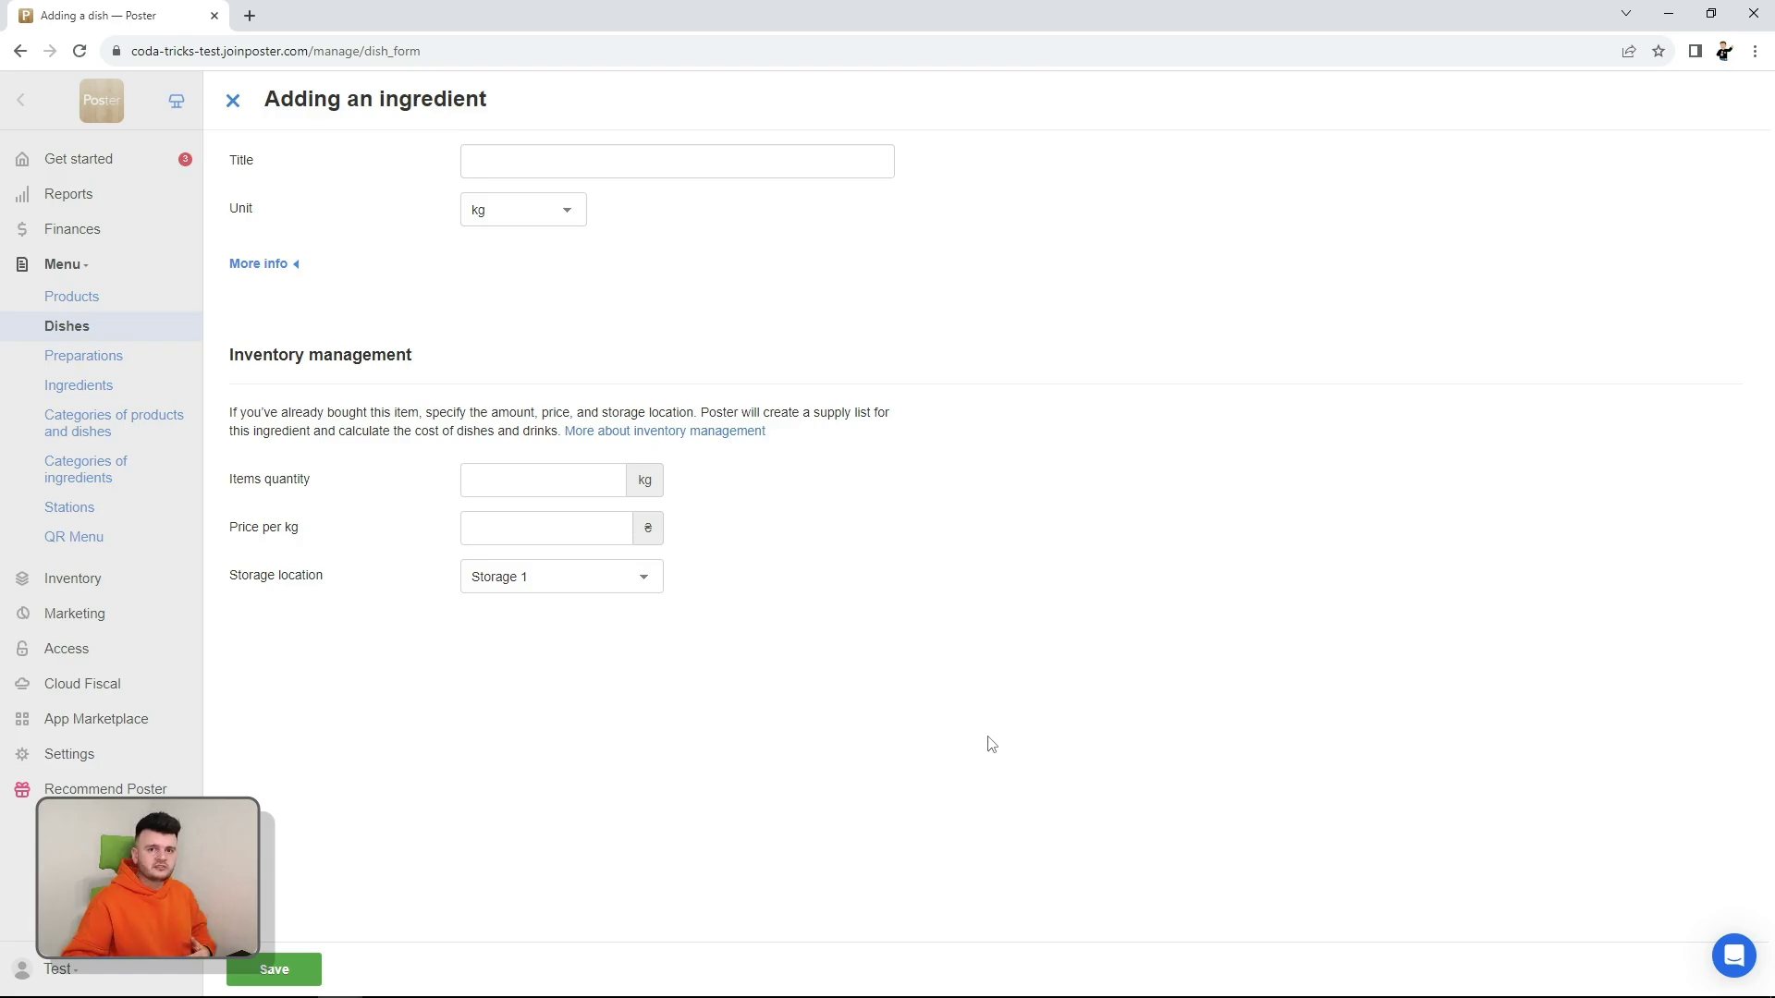
pyautogui.click(233, 101)
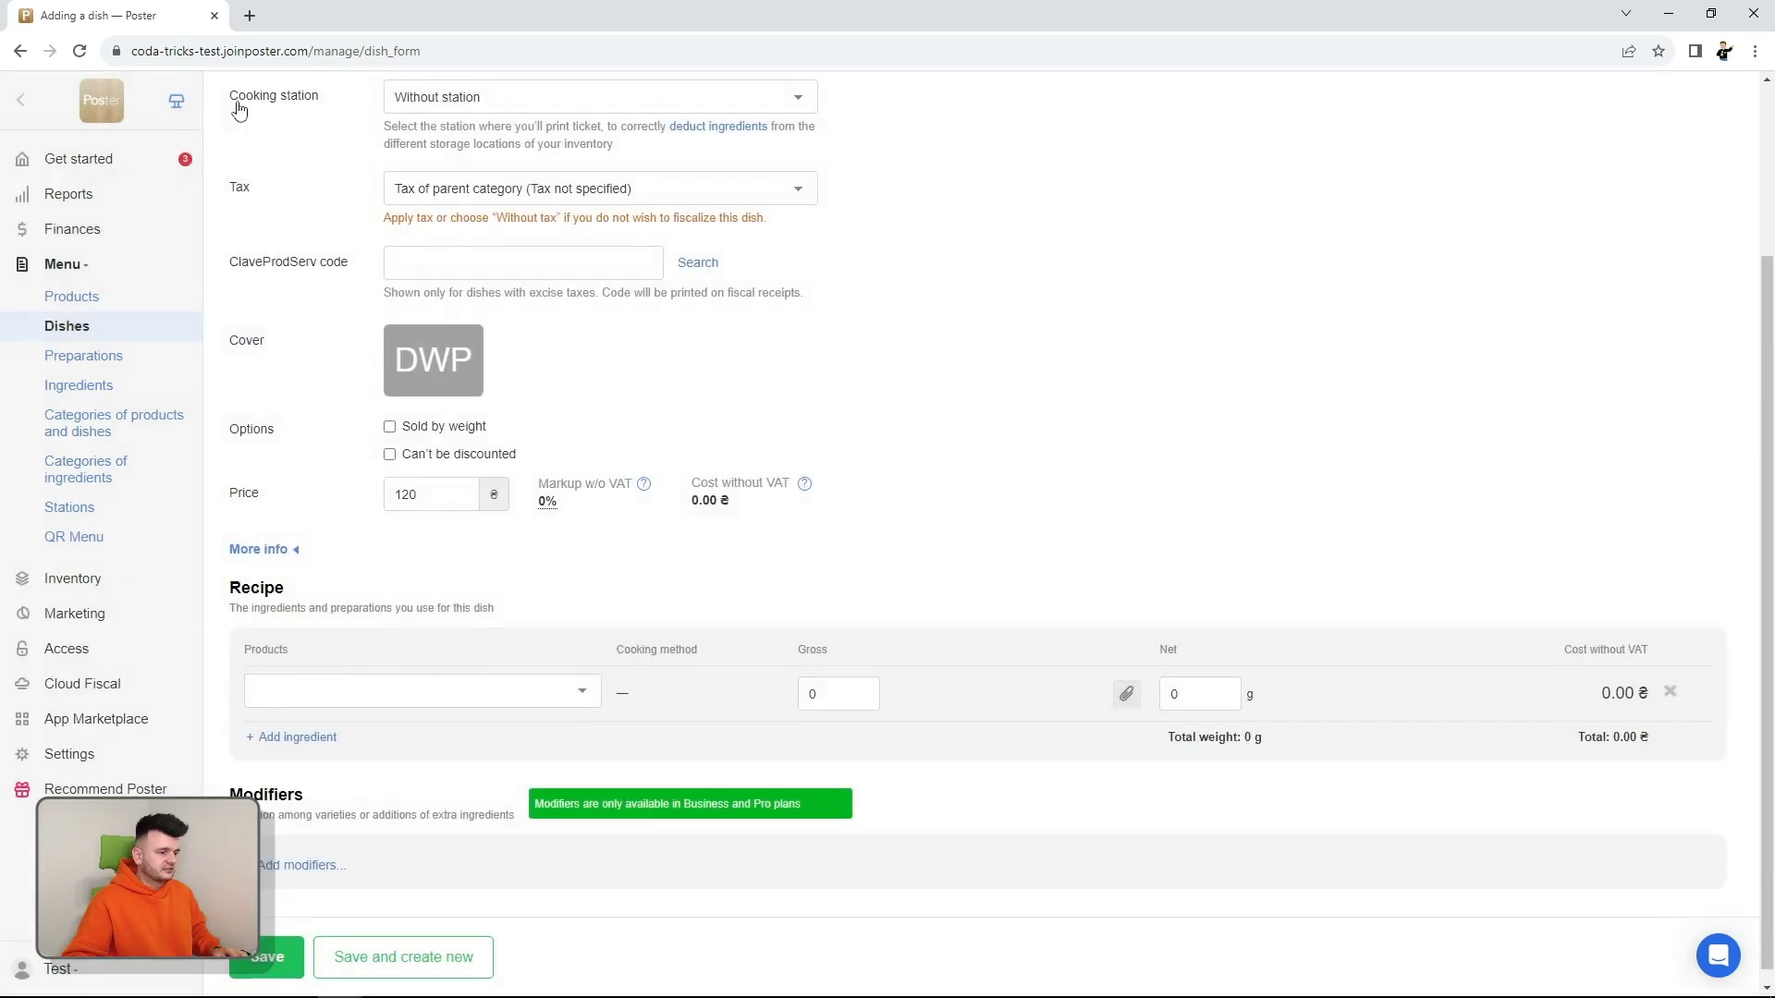
# Step: Save the dish without recipe items and start a new preparation titled "Dough"
pyautogui.click(265, 961)
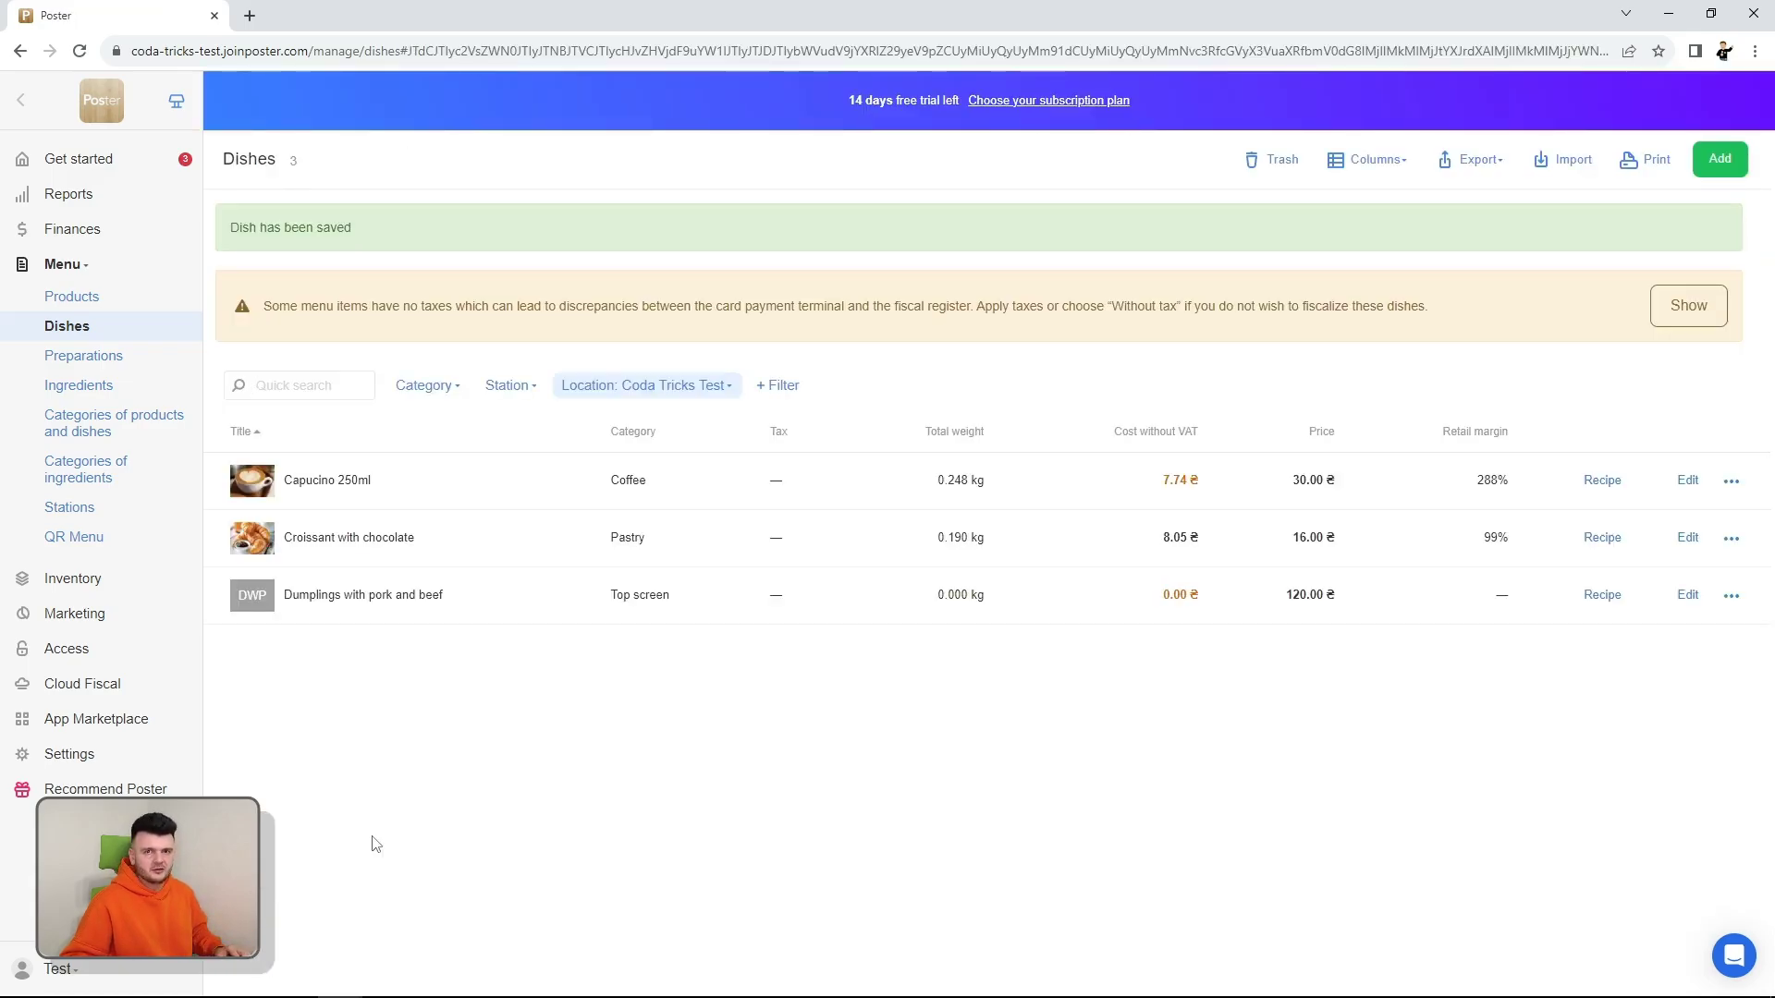
pyautogui.click(89, 354)
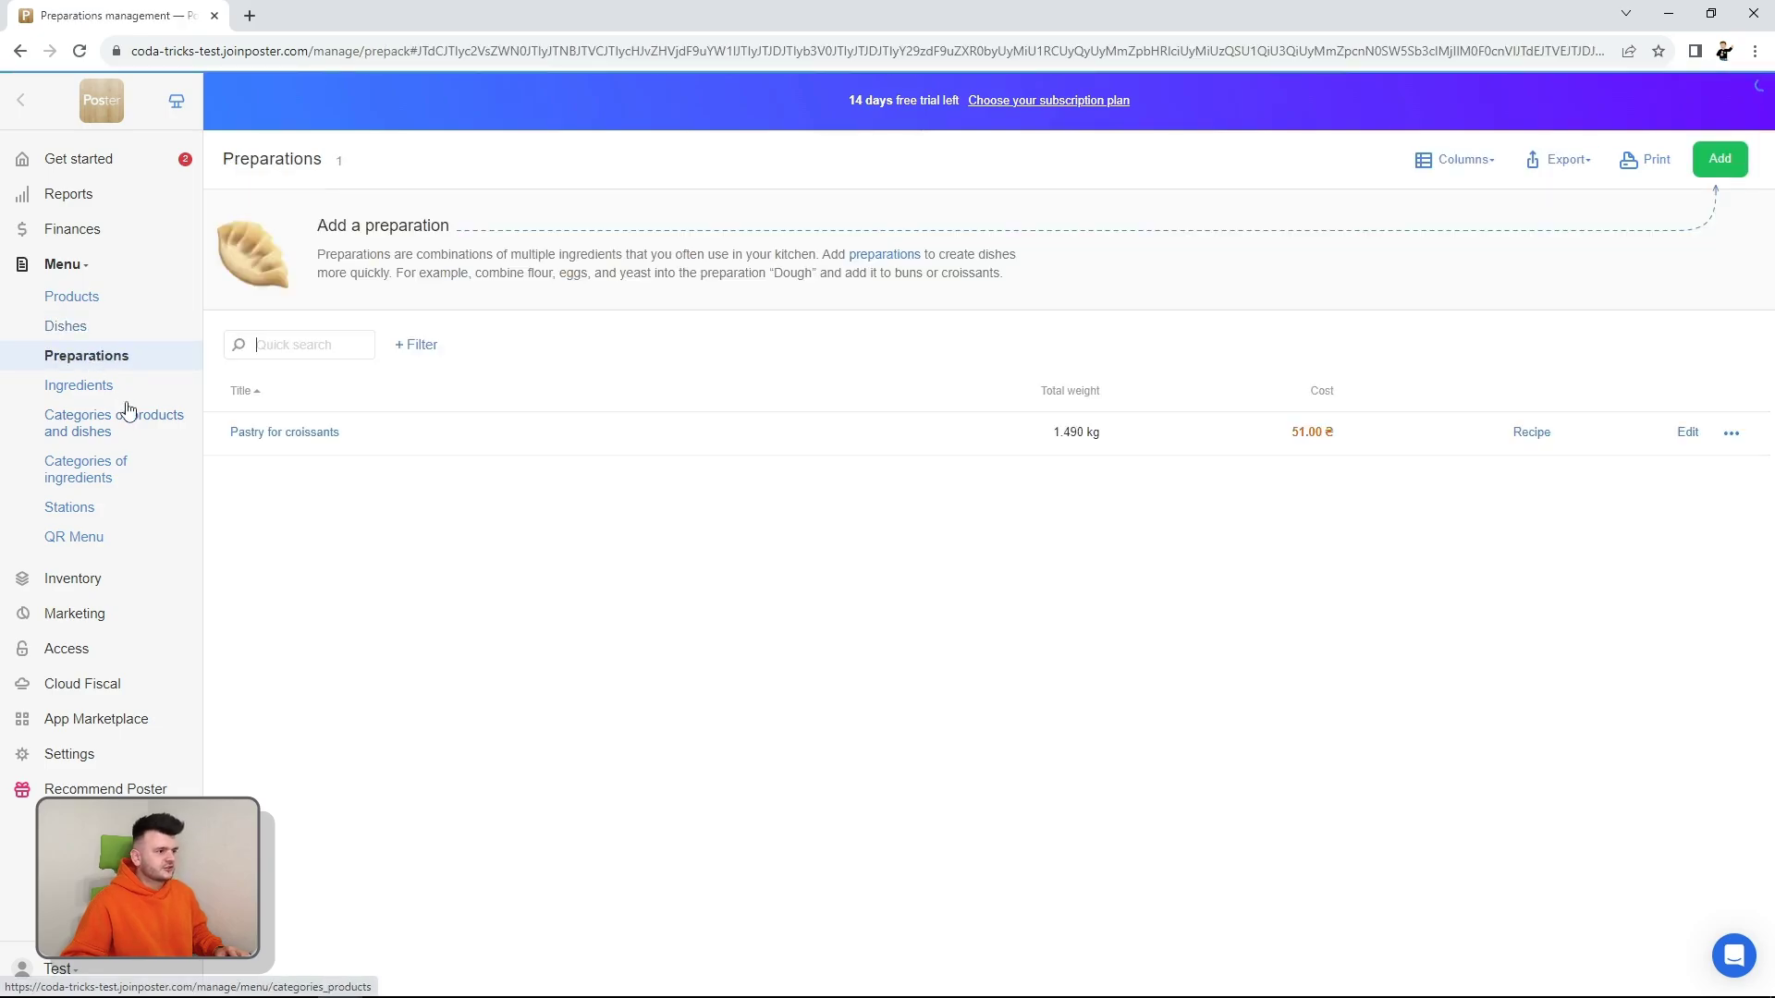
pyautogui.click(1719, 159)
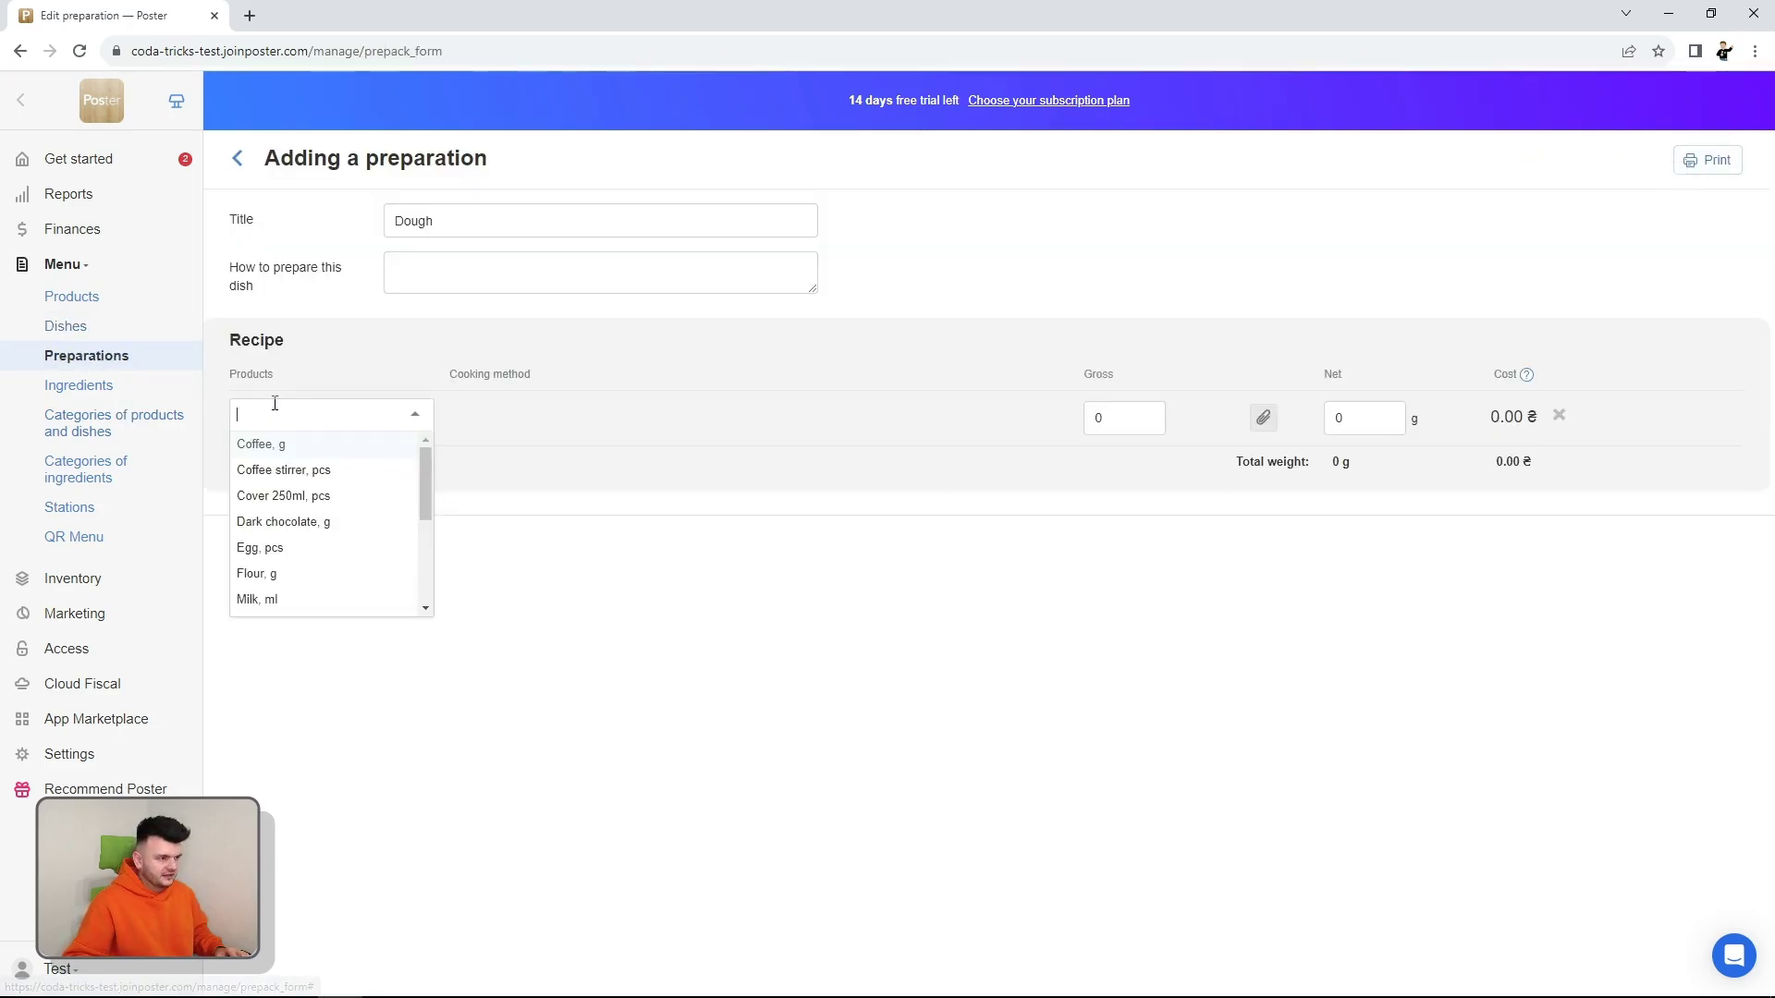
# Step: Create a new ingredient "Wheat flour" measured in kg from the first recipe row of the preparation
pyautogui.scroll(-5, 305, 555)
pyautogui.click(277, 604)
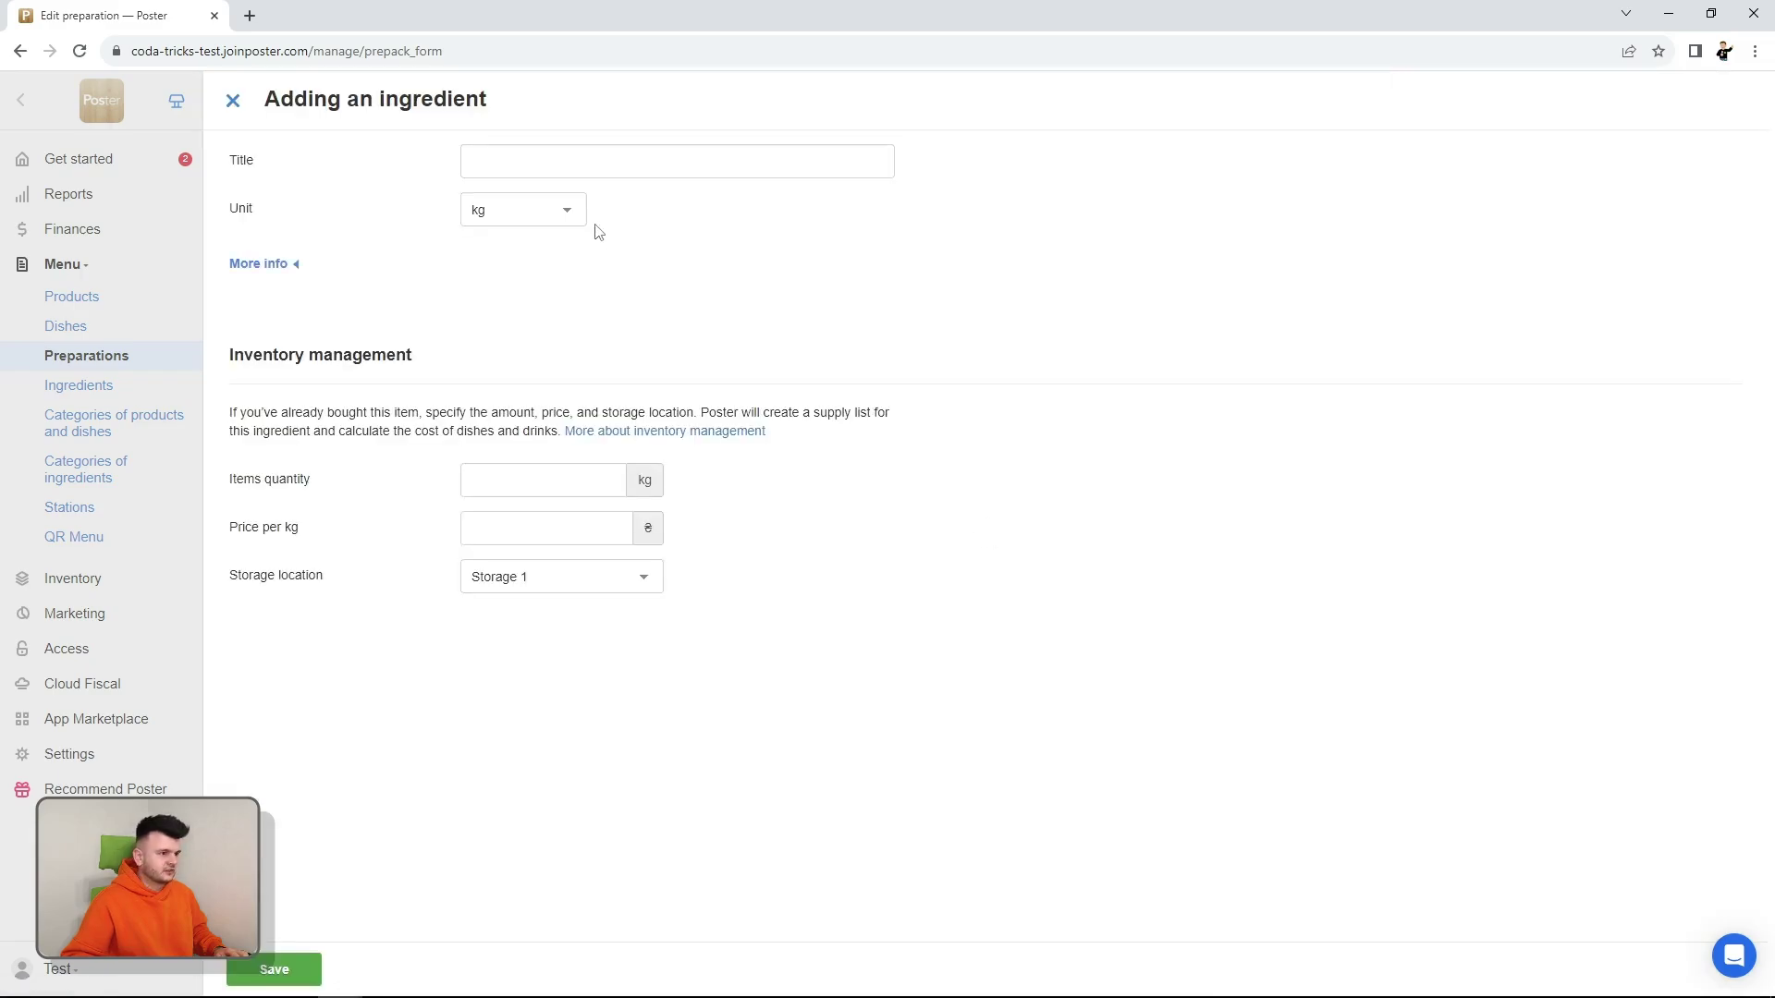
pyautogui.click(603, 169)
pyautogui.click(652, 226)
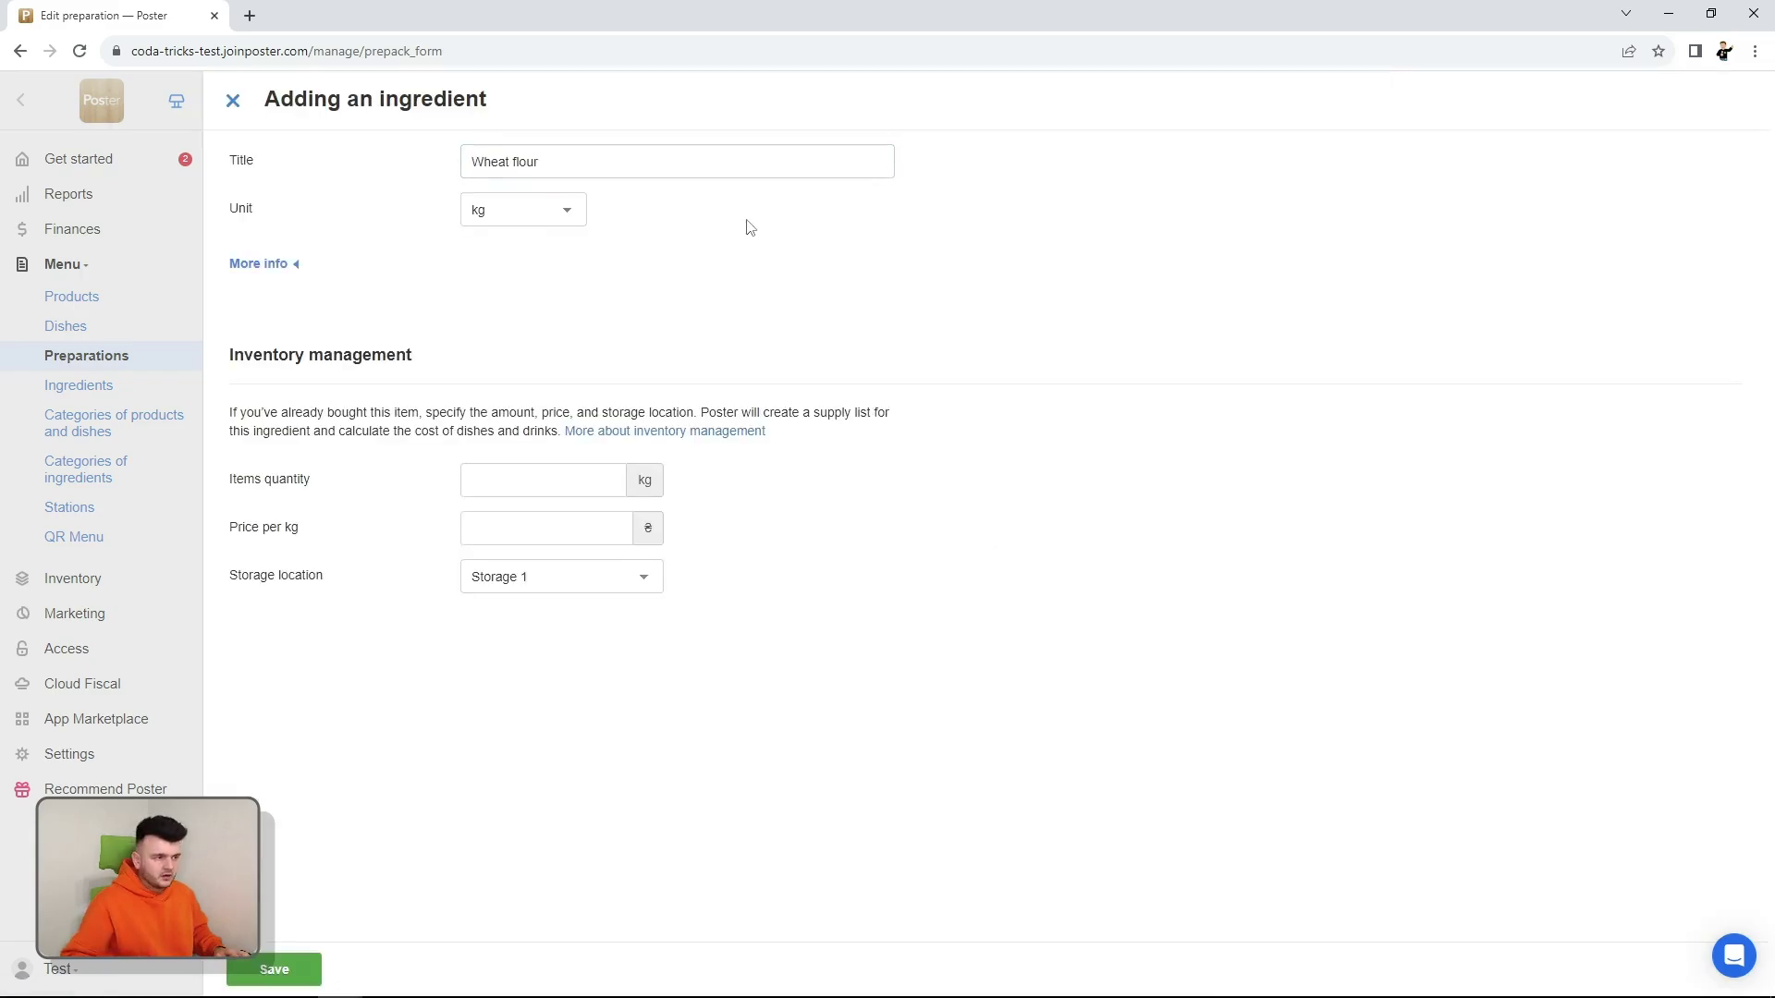
pyautogui.press('Return')
# Step: Add Water, Oil and Salt as further ingredients of the Dough preparation
pyautogui.click(251, 467)
pyautogui.write('wa')
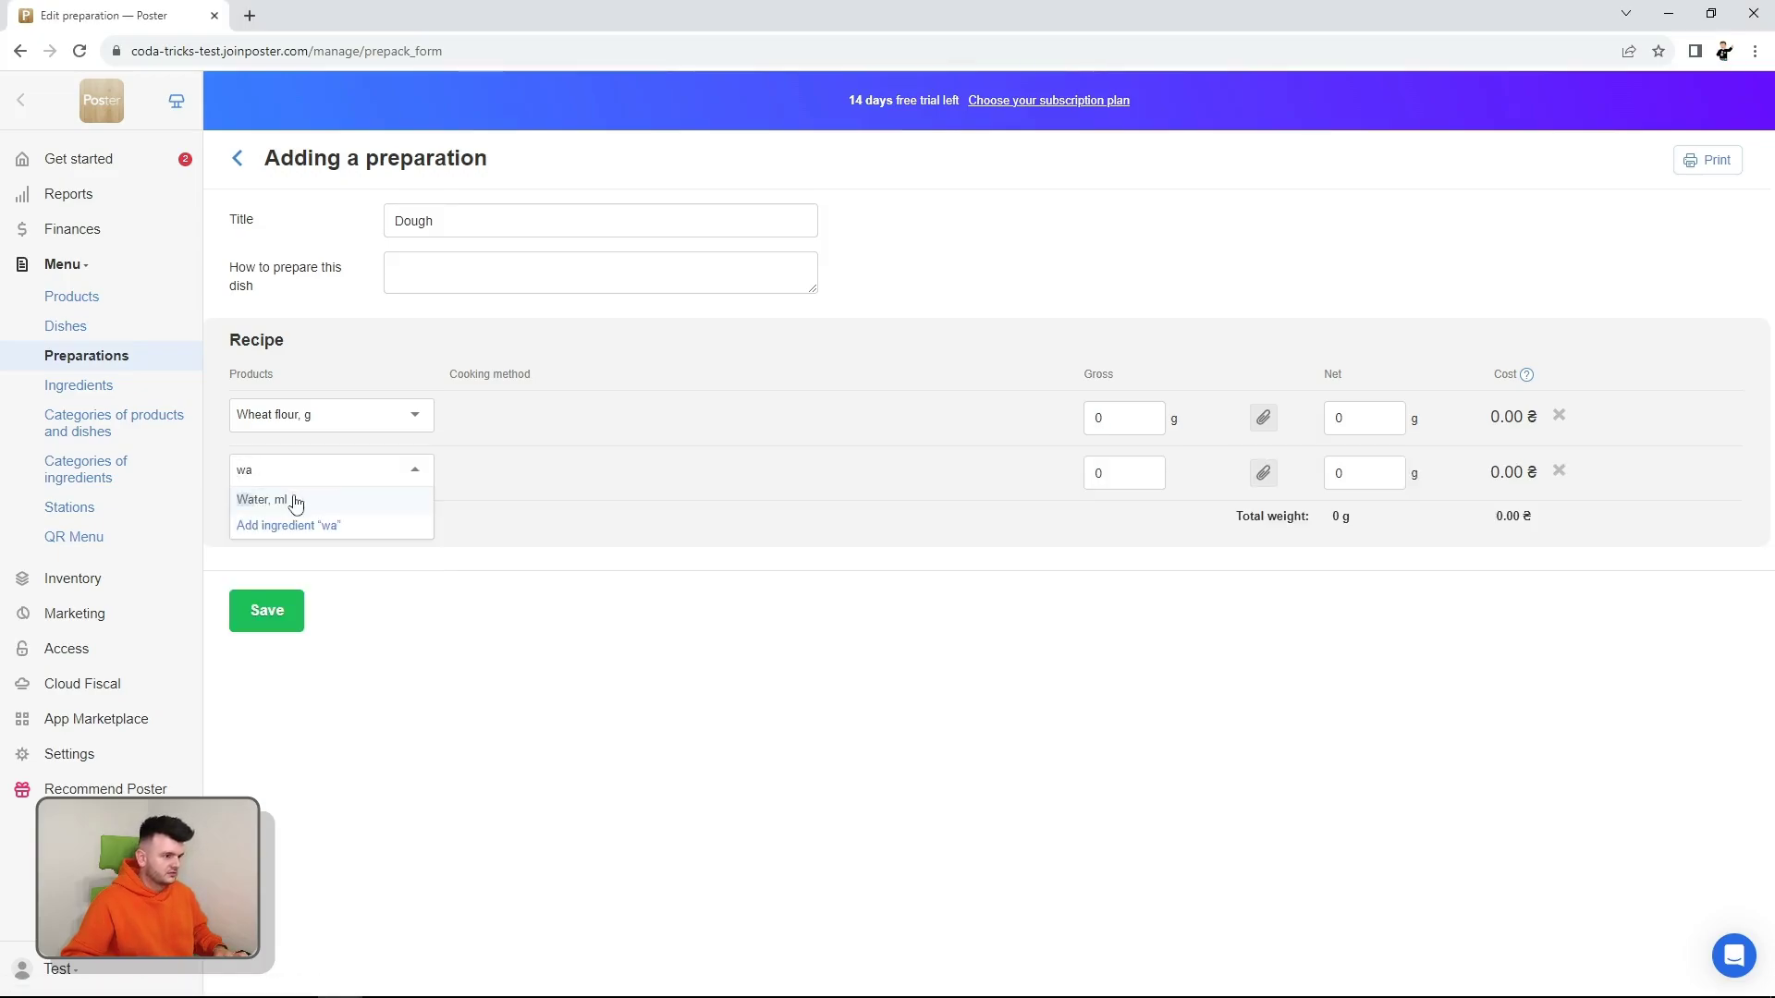
pyautogui.click(296, 502)
pyautogui.click(288, 517)
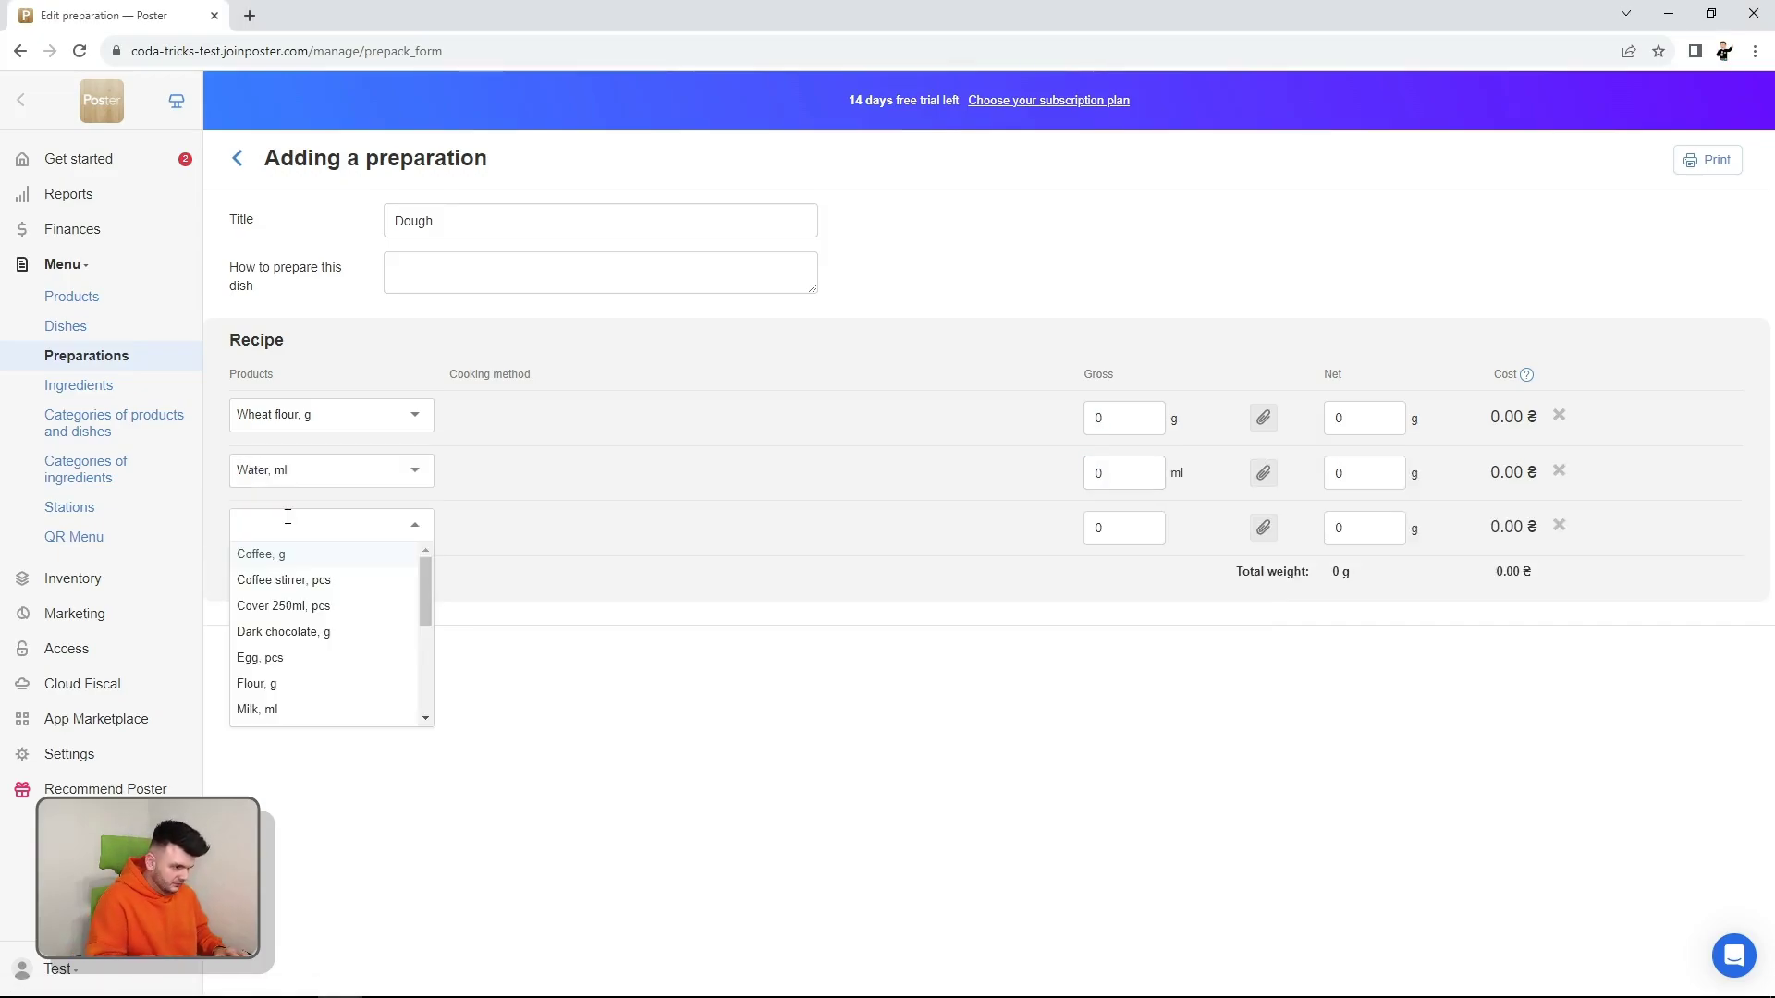
pyautogui.write('oi')
pyautogui.click(305, 561)
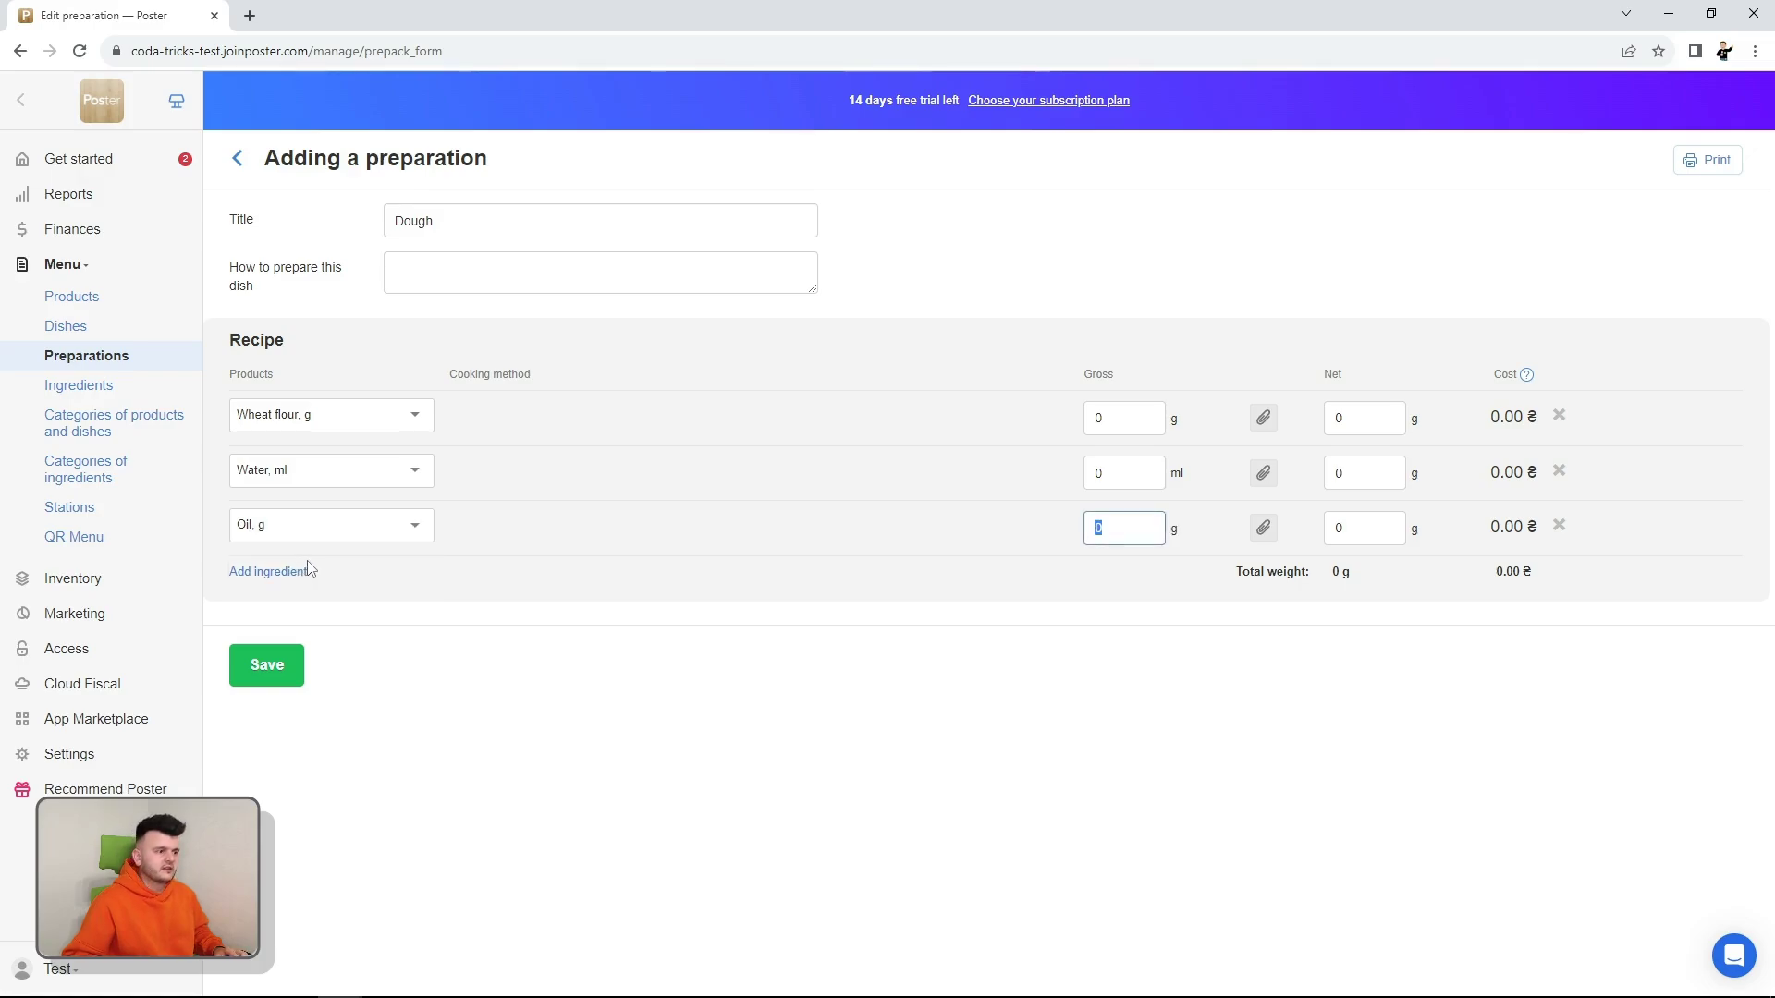
pyautogui.click(307, 570)
pyautogui.click(1150, 387)
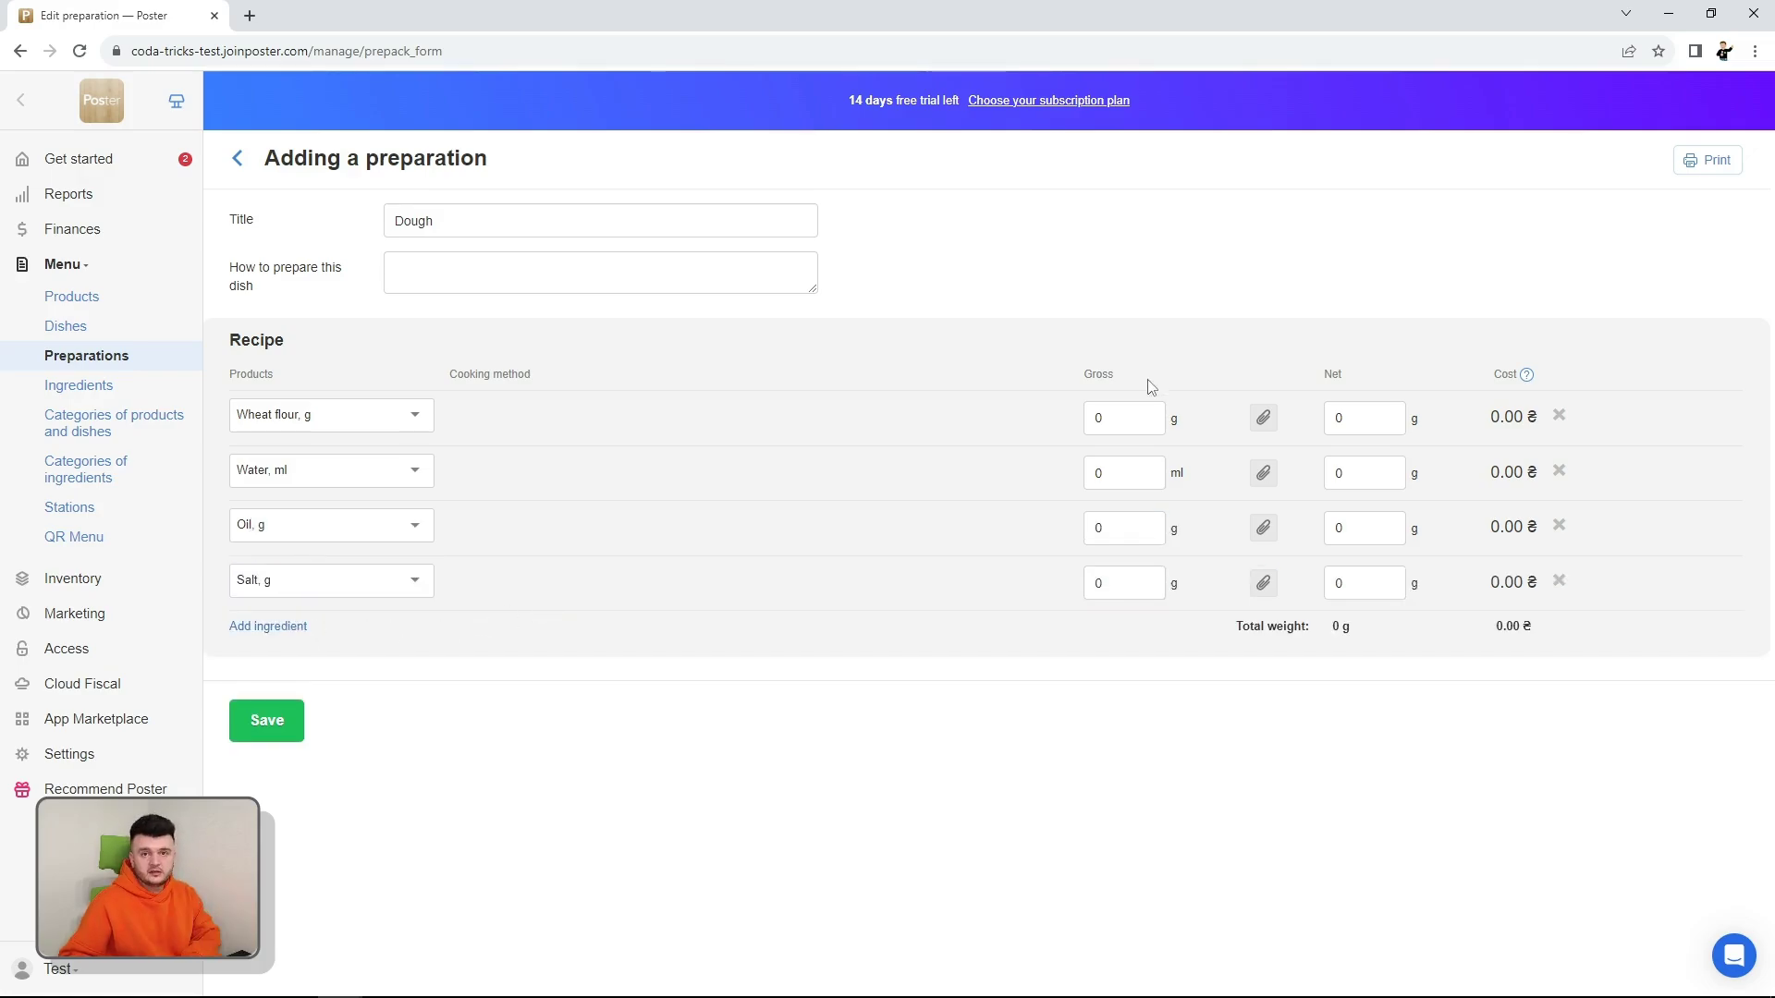
# Step: Set the gross amounts to 4000 g Wheat flour, 2000 ml Water, 50 g Oil and 8 g Salt, and check the total cost
pyautogui.click(1097, 421)
pyautogui.write('4000')
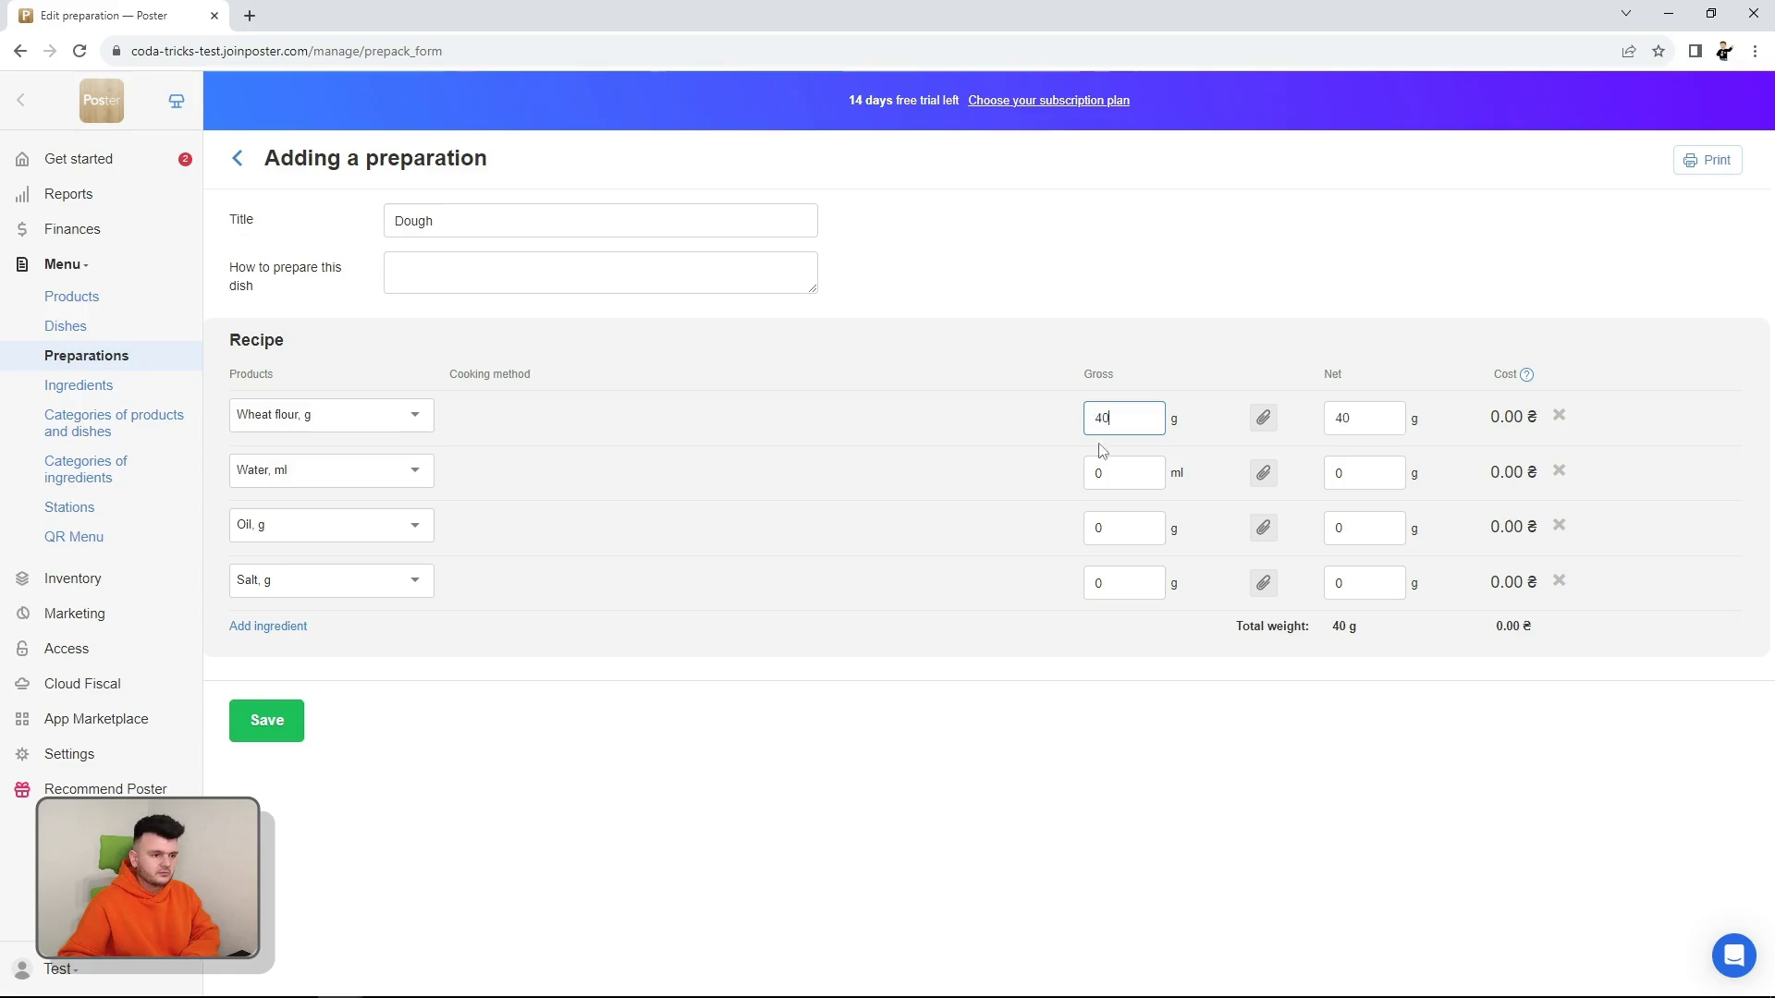
pyautogui.click(1100, 472)
pyautogui.write('2000')
pyautogui.click(1100, 528)
pyautogui.write('50')
pyautogui.click(1100, 583)
pyautogui.write('8')
pyautogui.moveTo(1375, 629); pyautogui.dragTo(1334, 628)
pyautogui.click(1506, 629)
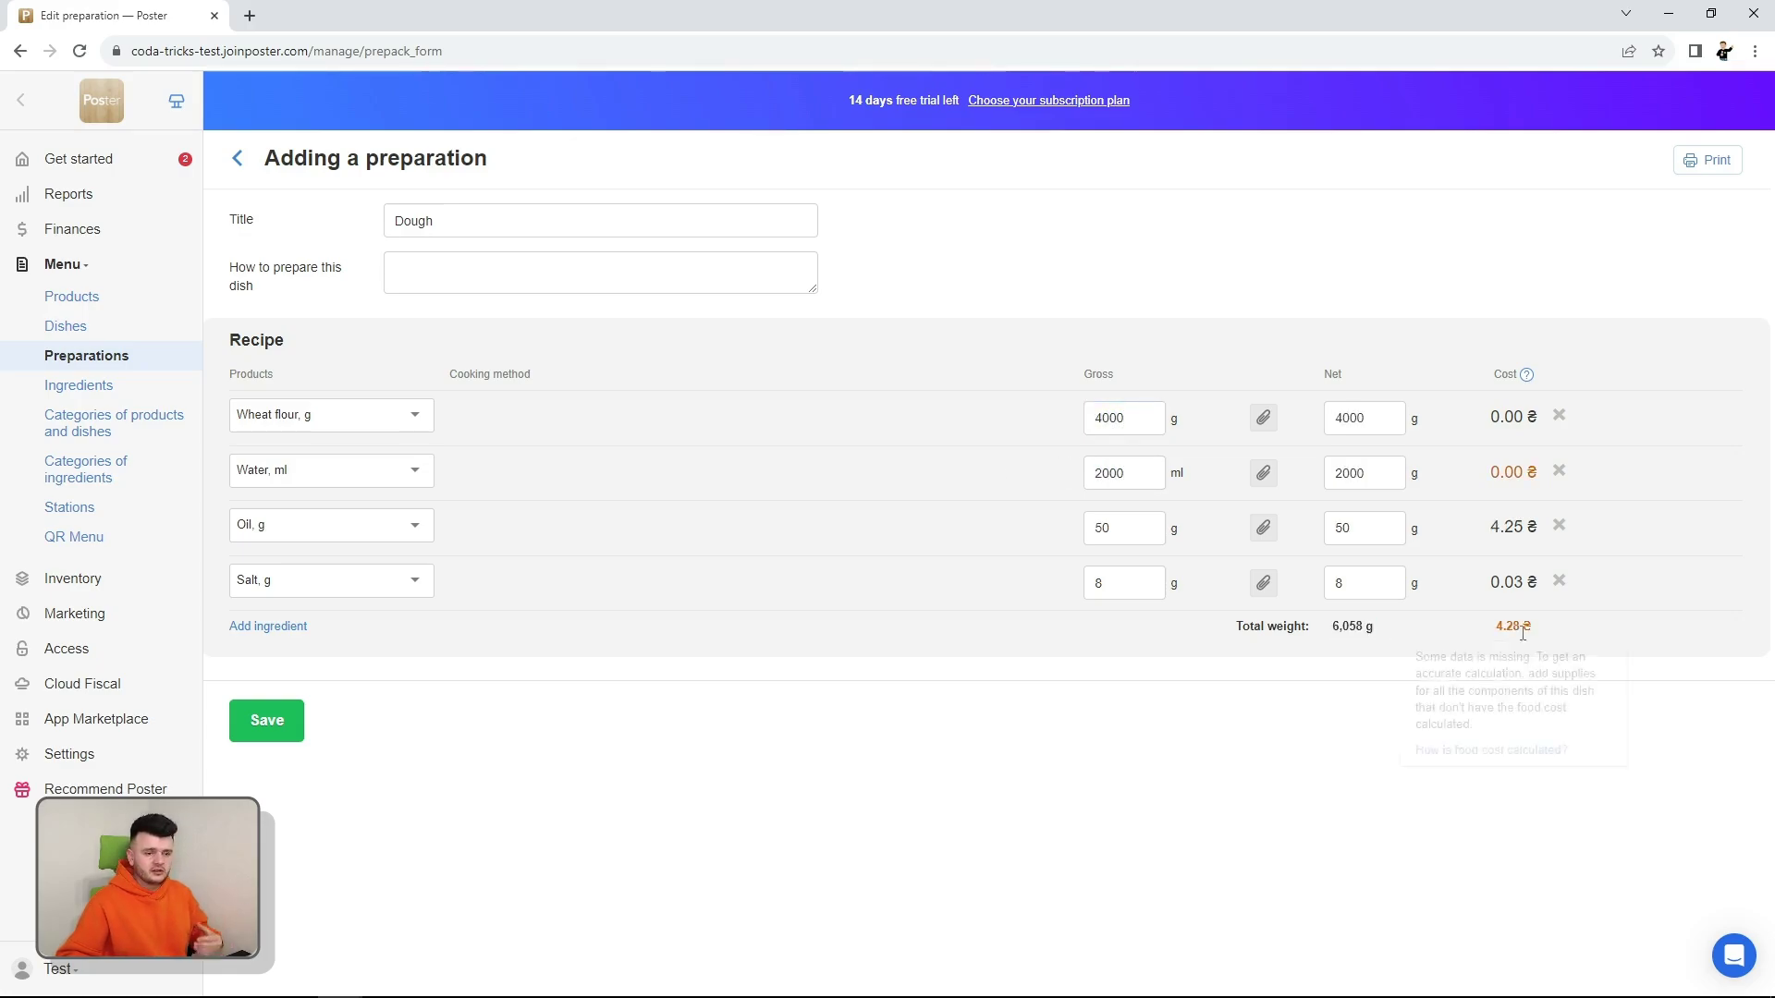
pyautogui.moveTo(1520, 633)
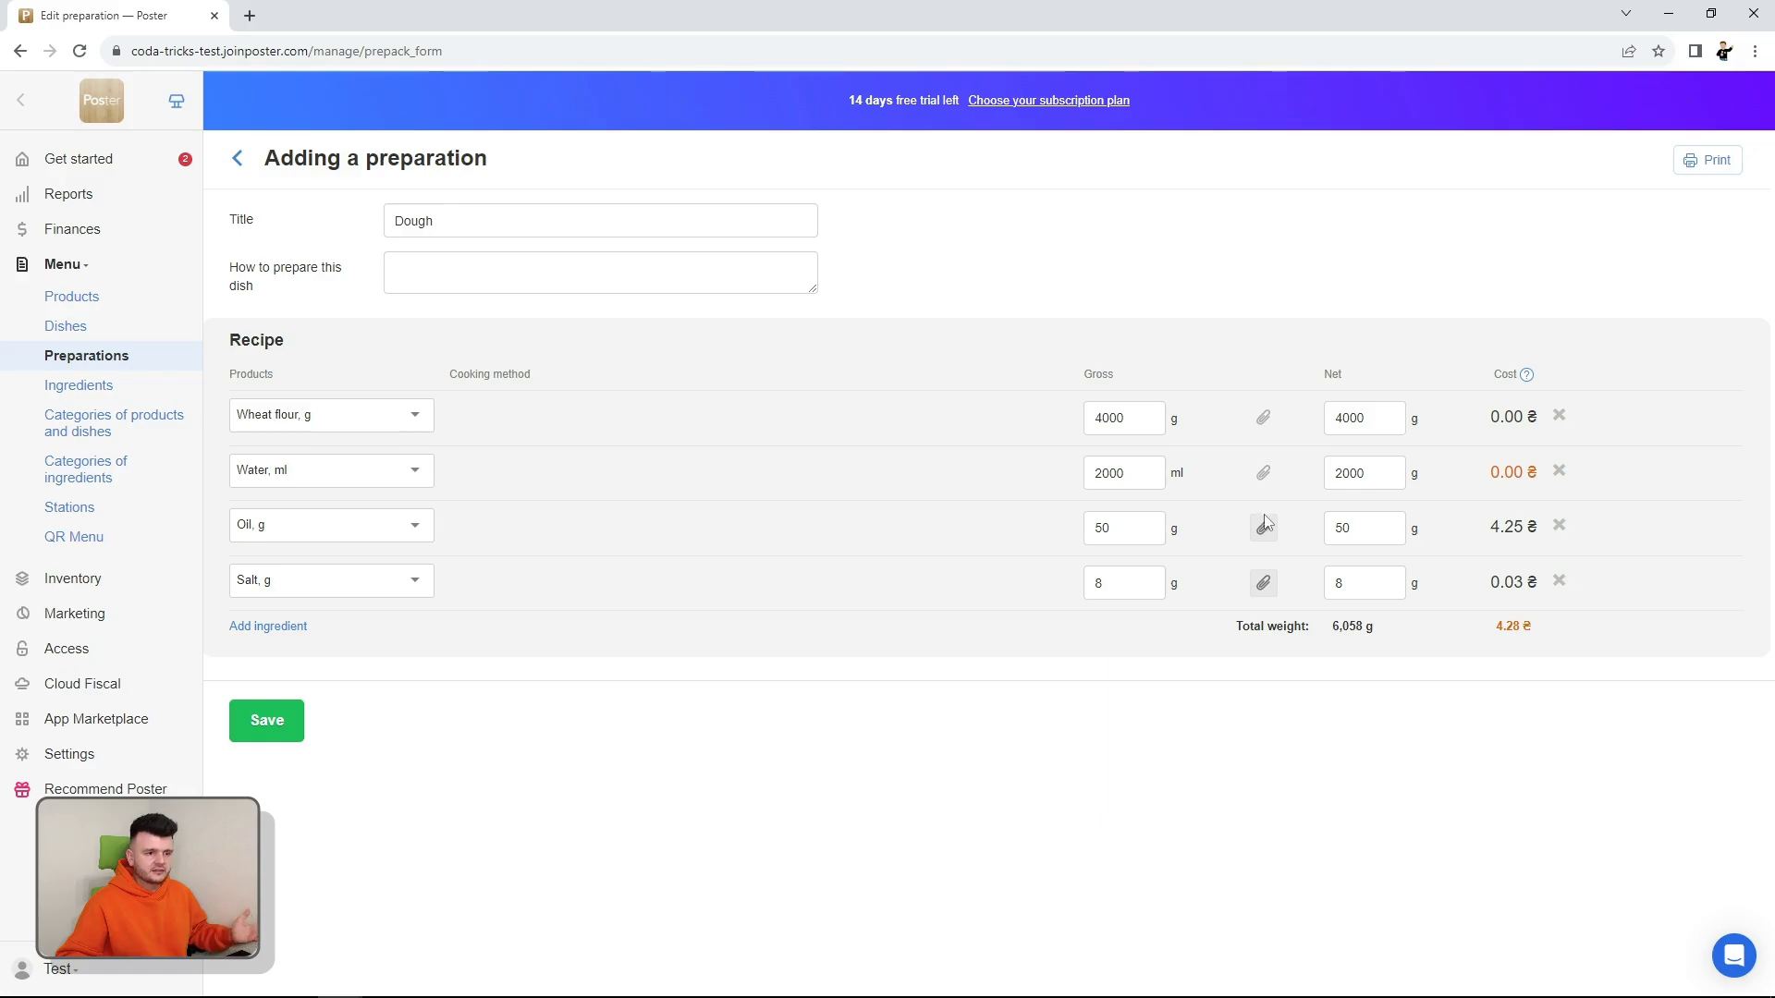
# Step: Set the net amounts of Oil and Salt to 0 g and Water to 1500 g, then save the Dough preparation
pyautogui.click(1327, 416)
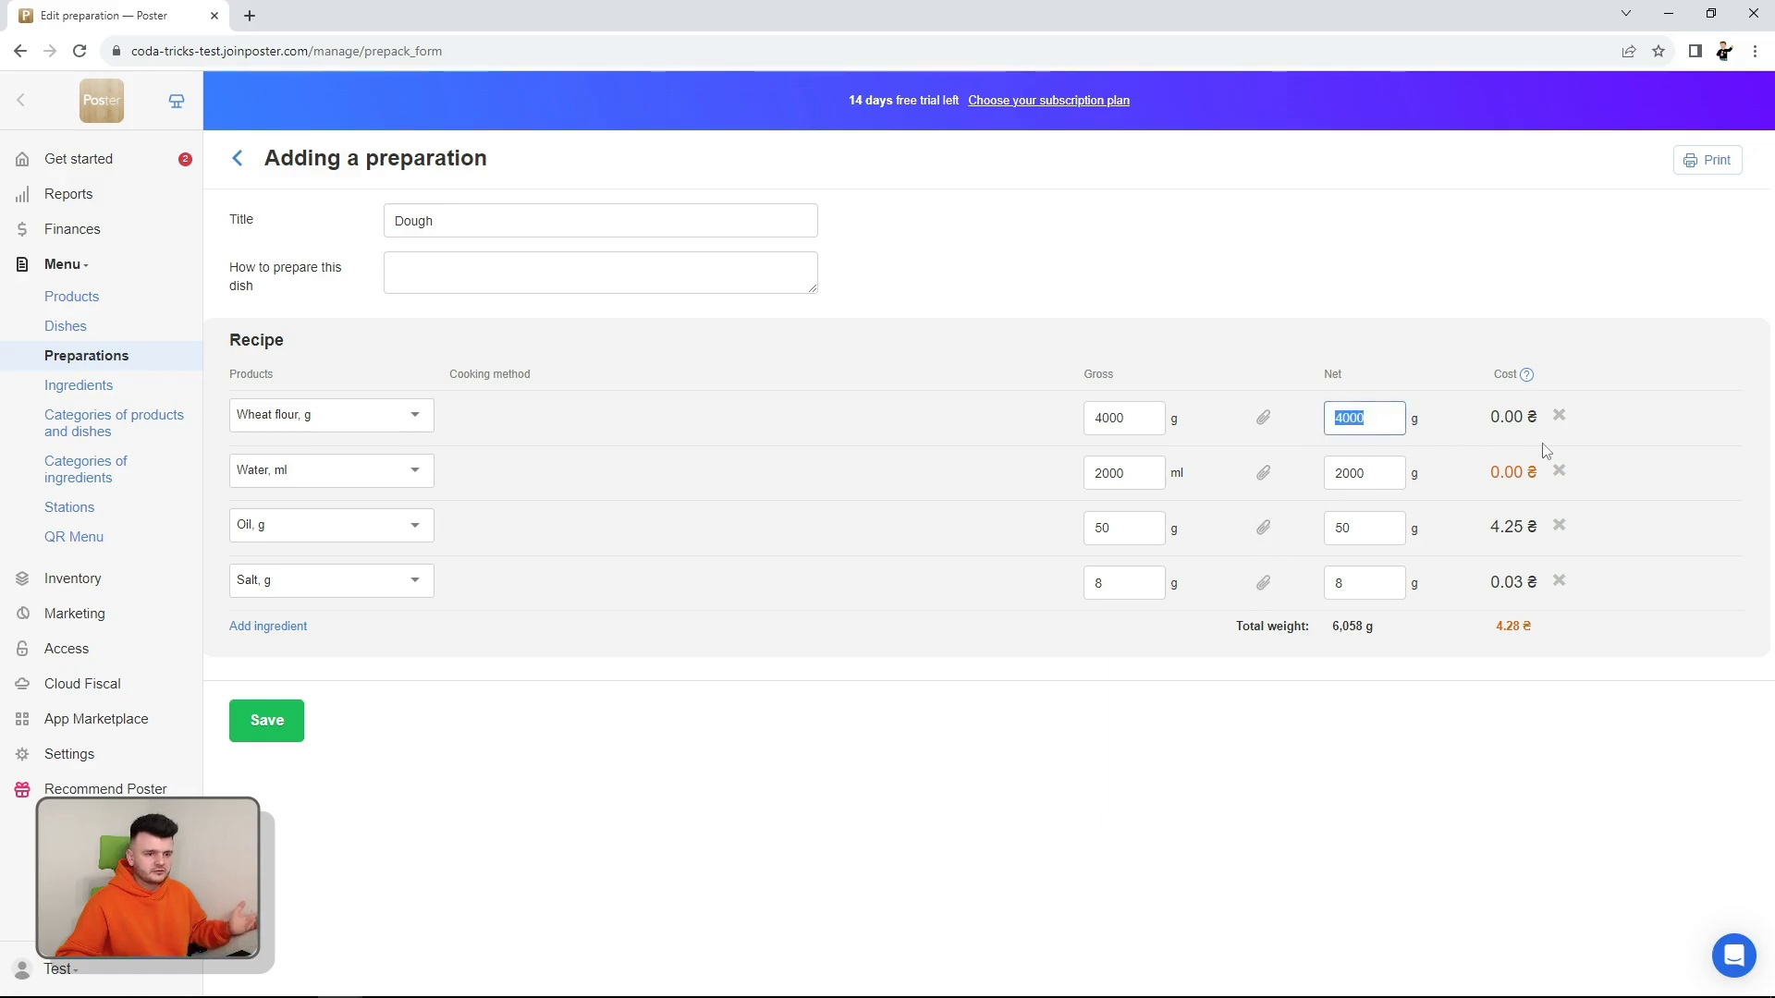
pyautogui.click(1385, 527)
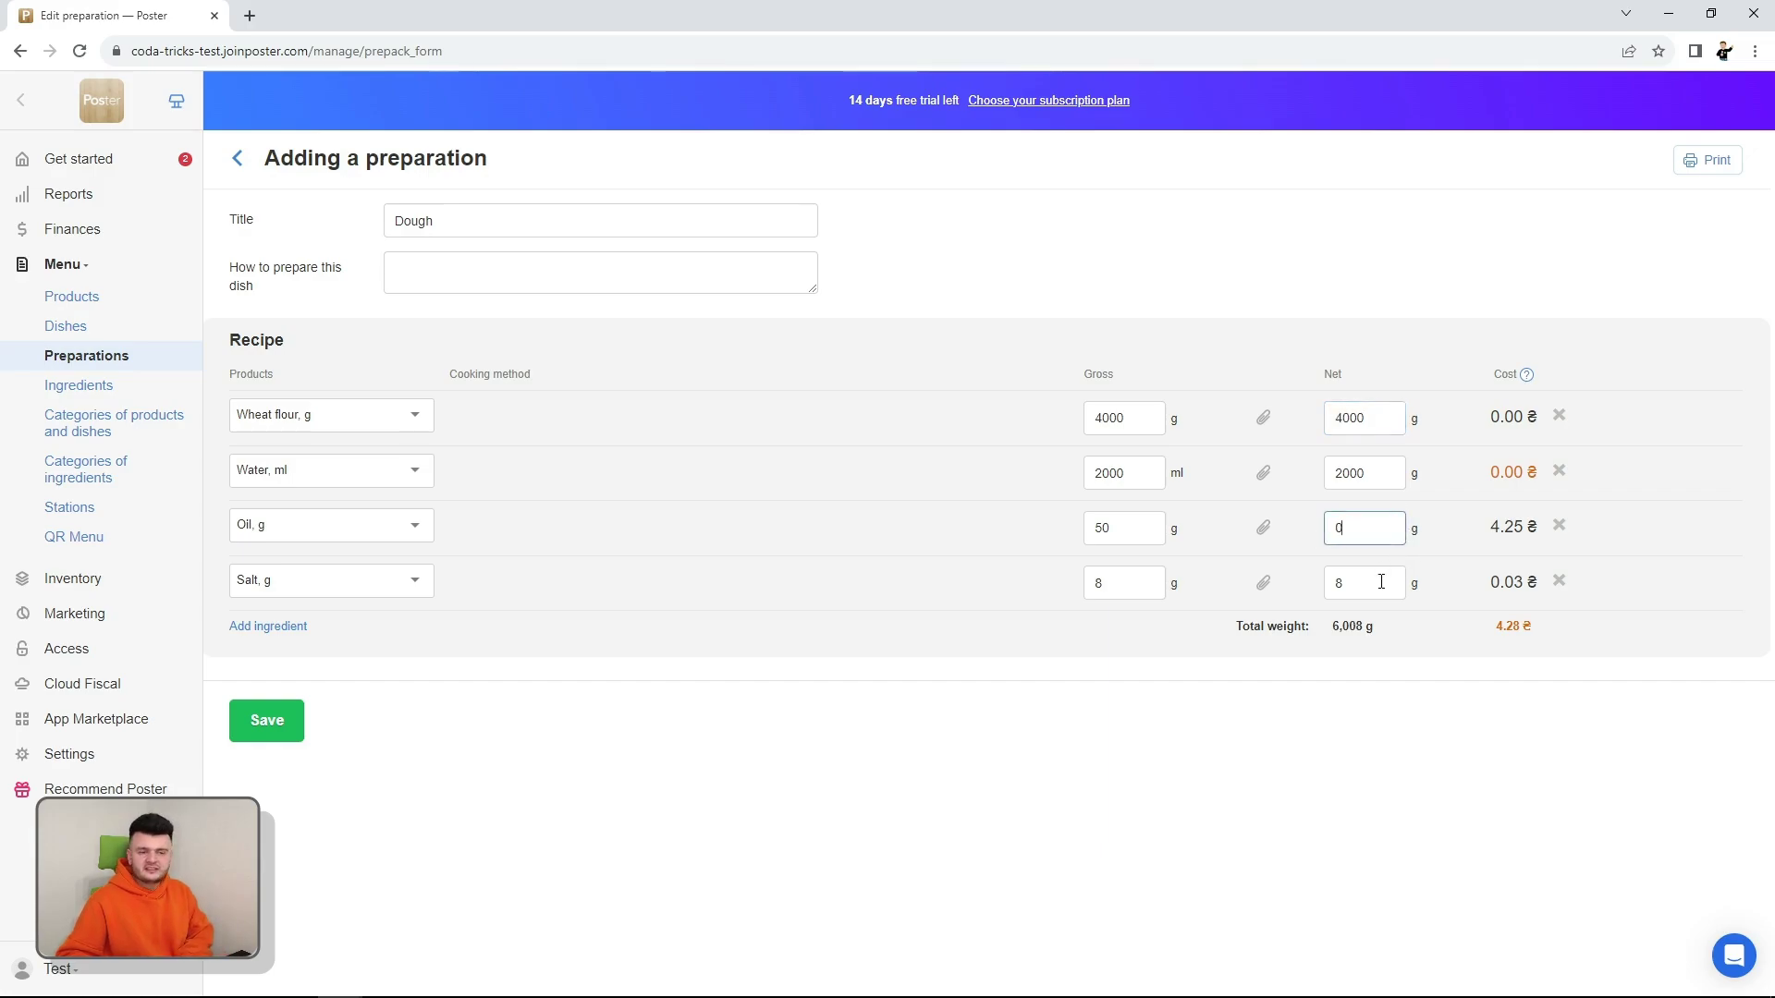
pyautogui.click(1380, 581)
pyautogui.write('0')
pyautogui.click(1377, 488)
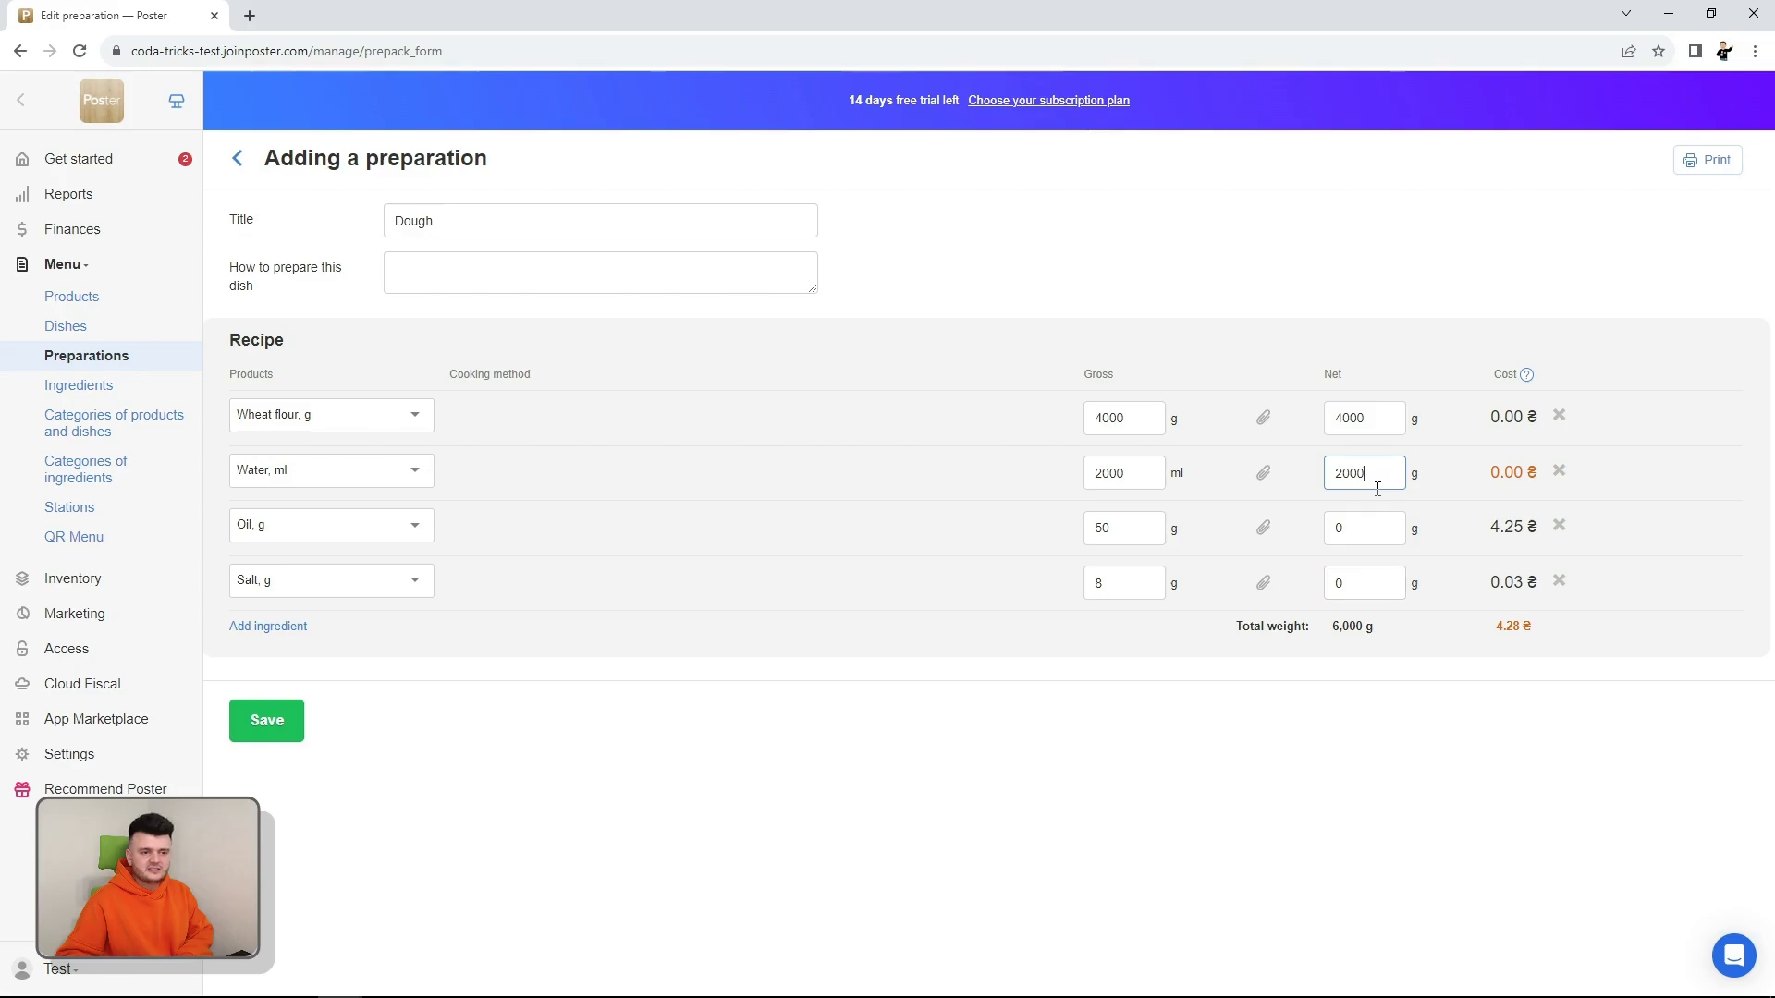
pyautogui.moveTo(1382, 477); pyautogui.dragTo(1334, 480)
pyautogui.write('150')
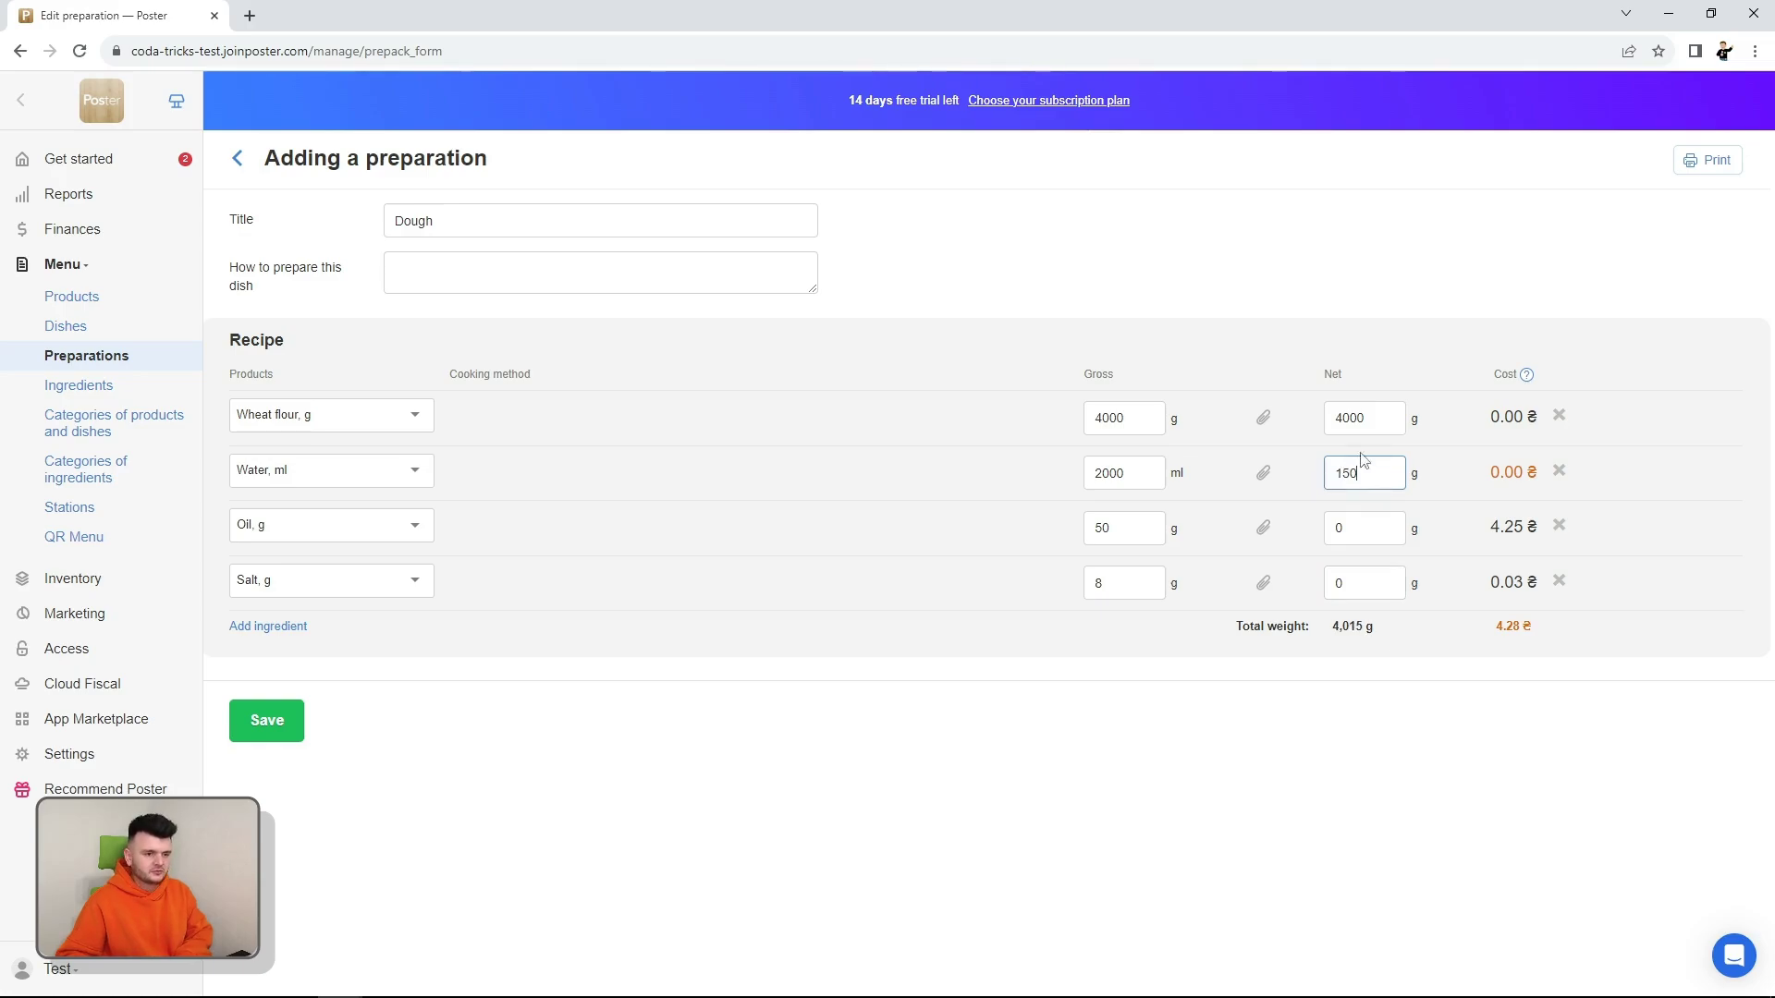
pyautogui.write('0')
pyautogui.click(1376, 425)
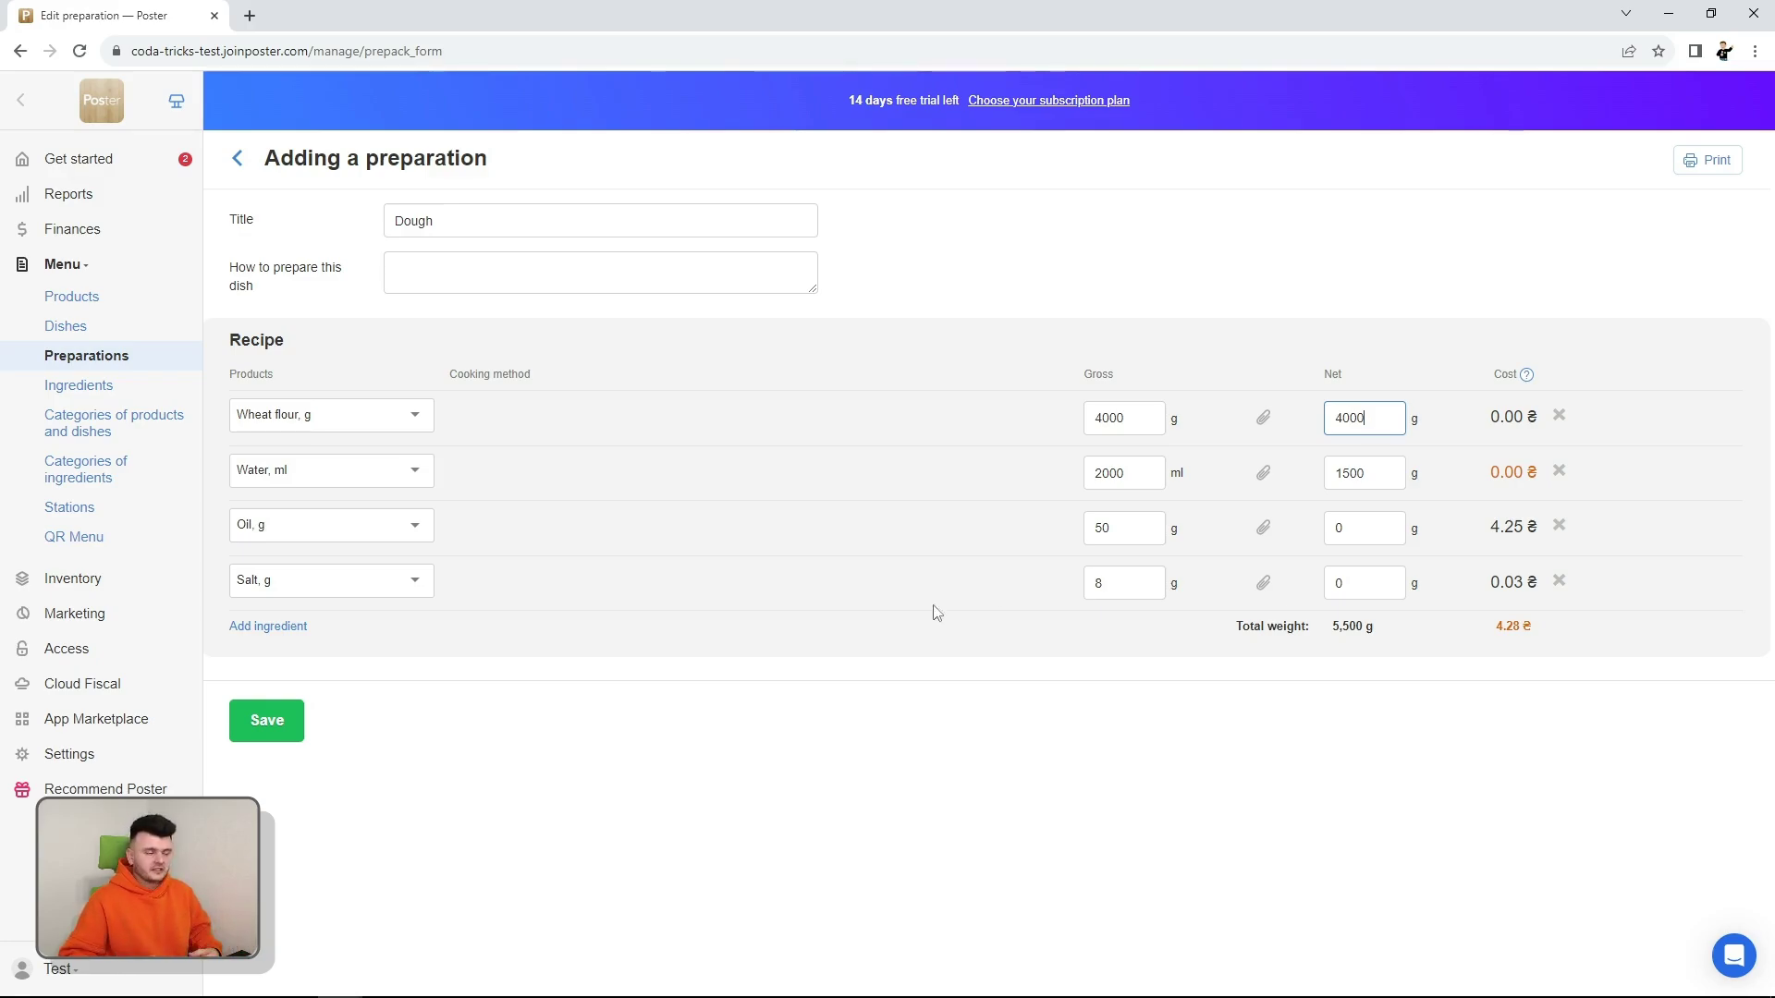
pyautogui.click(268, 721)
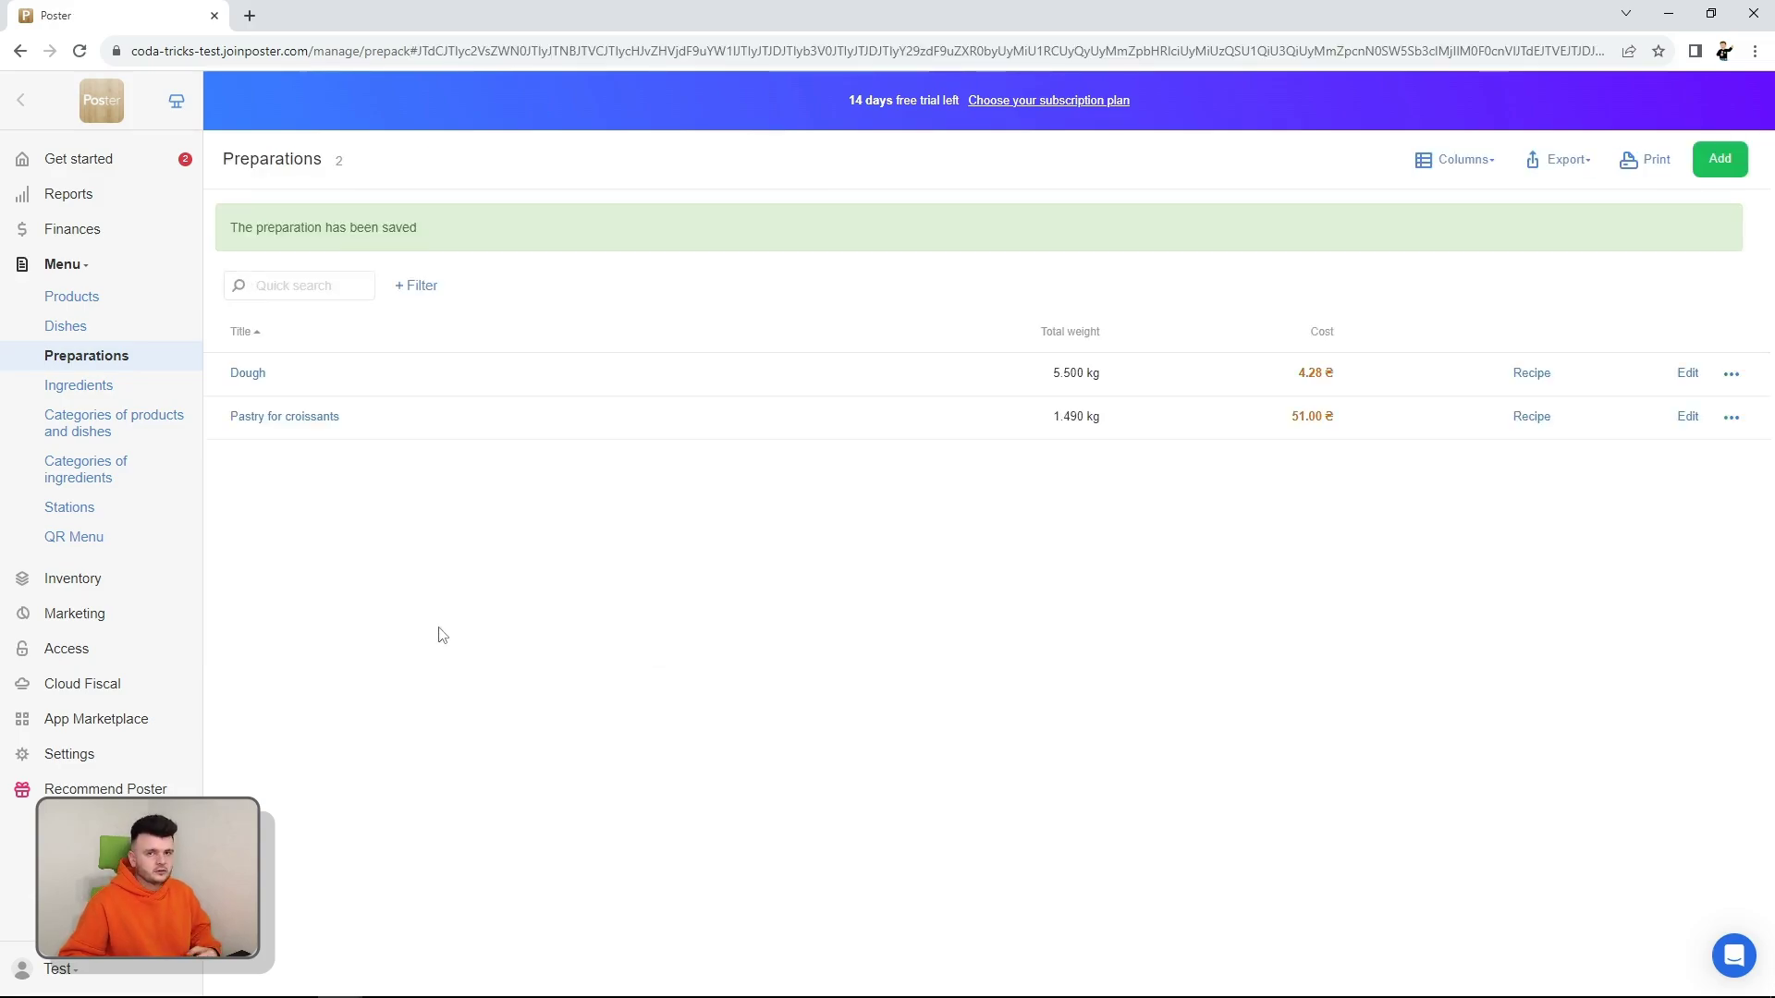
# Step: Add 4000 g of the Dough preparation to the recipe of the "Dumplings with pork and beef" dish and save it
pyautogui.click(117, 331)
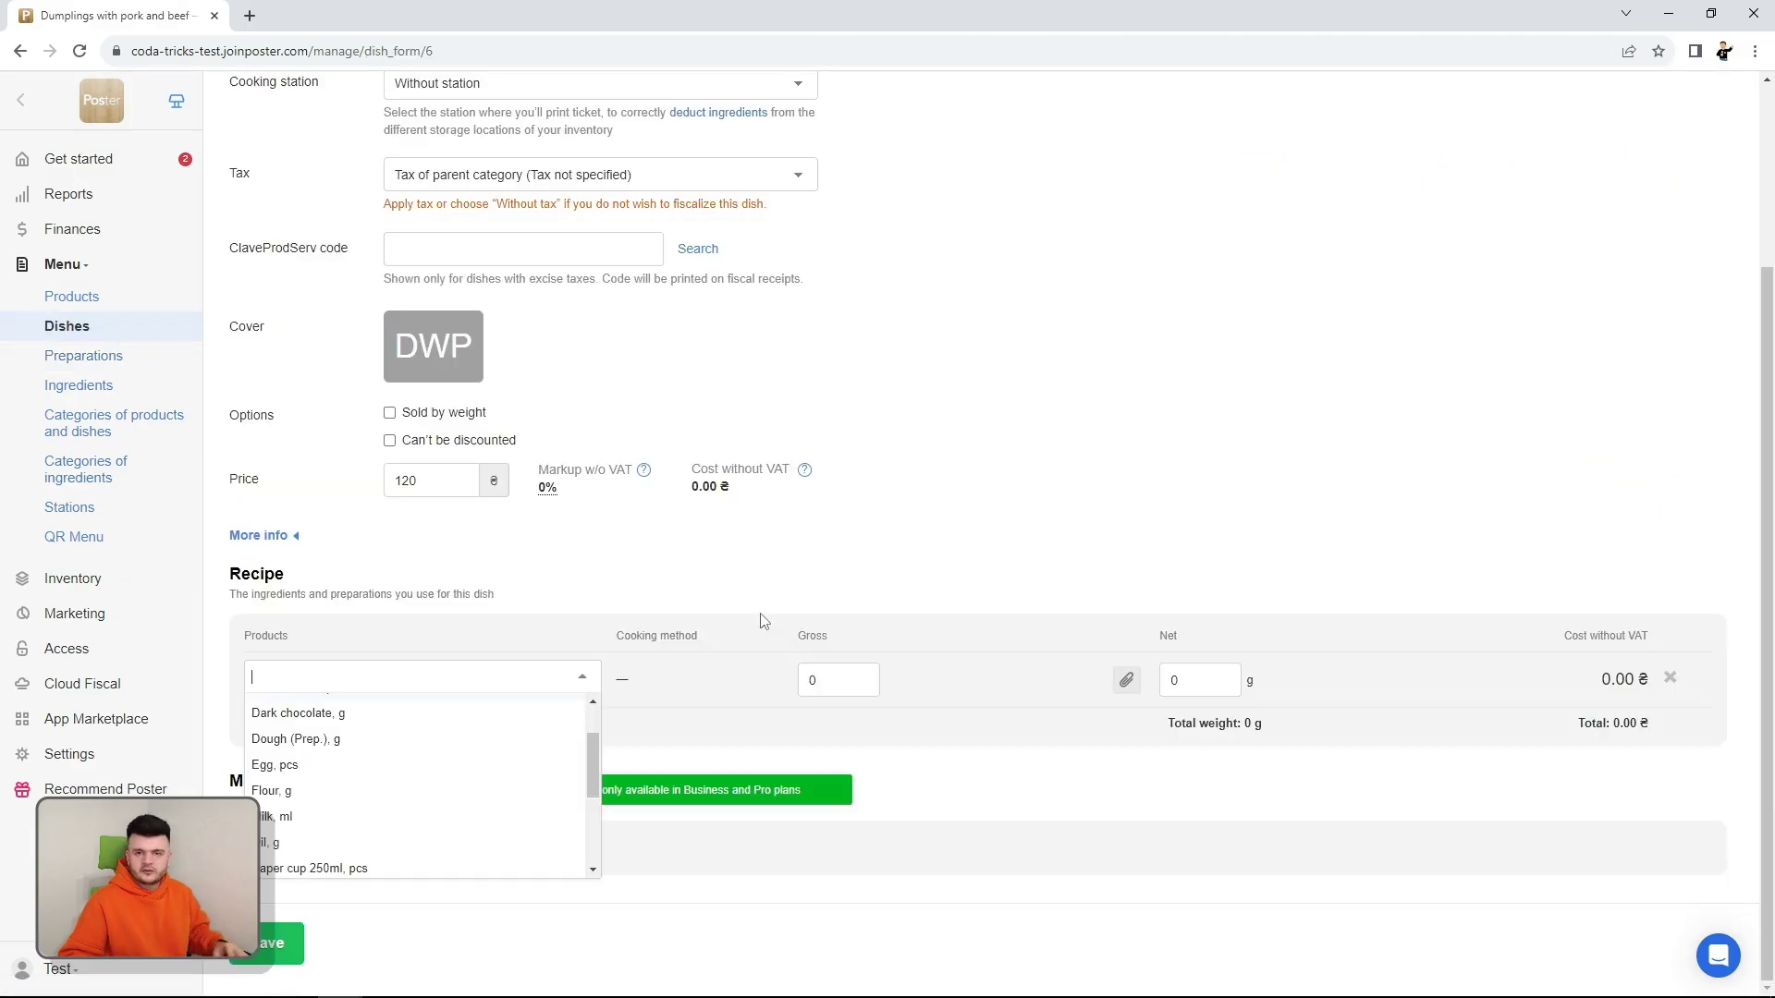
pyautogui.click(315, 735)
pyautogui.click(833, 681)
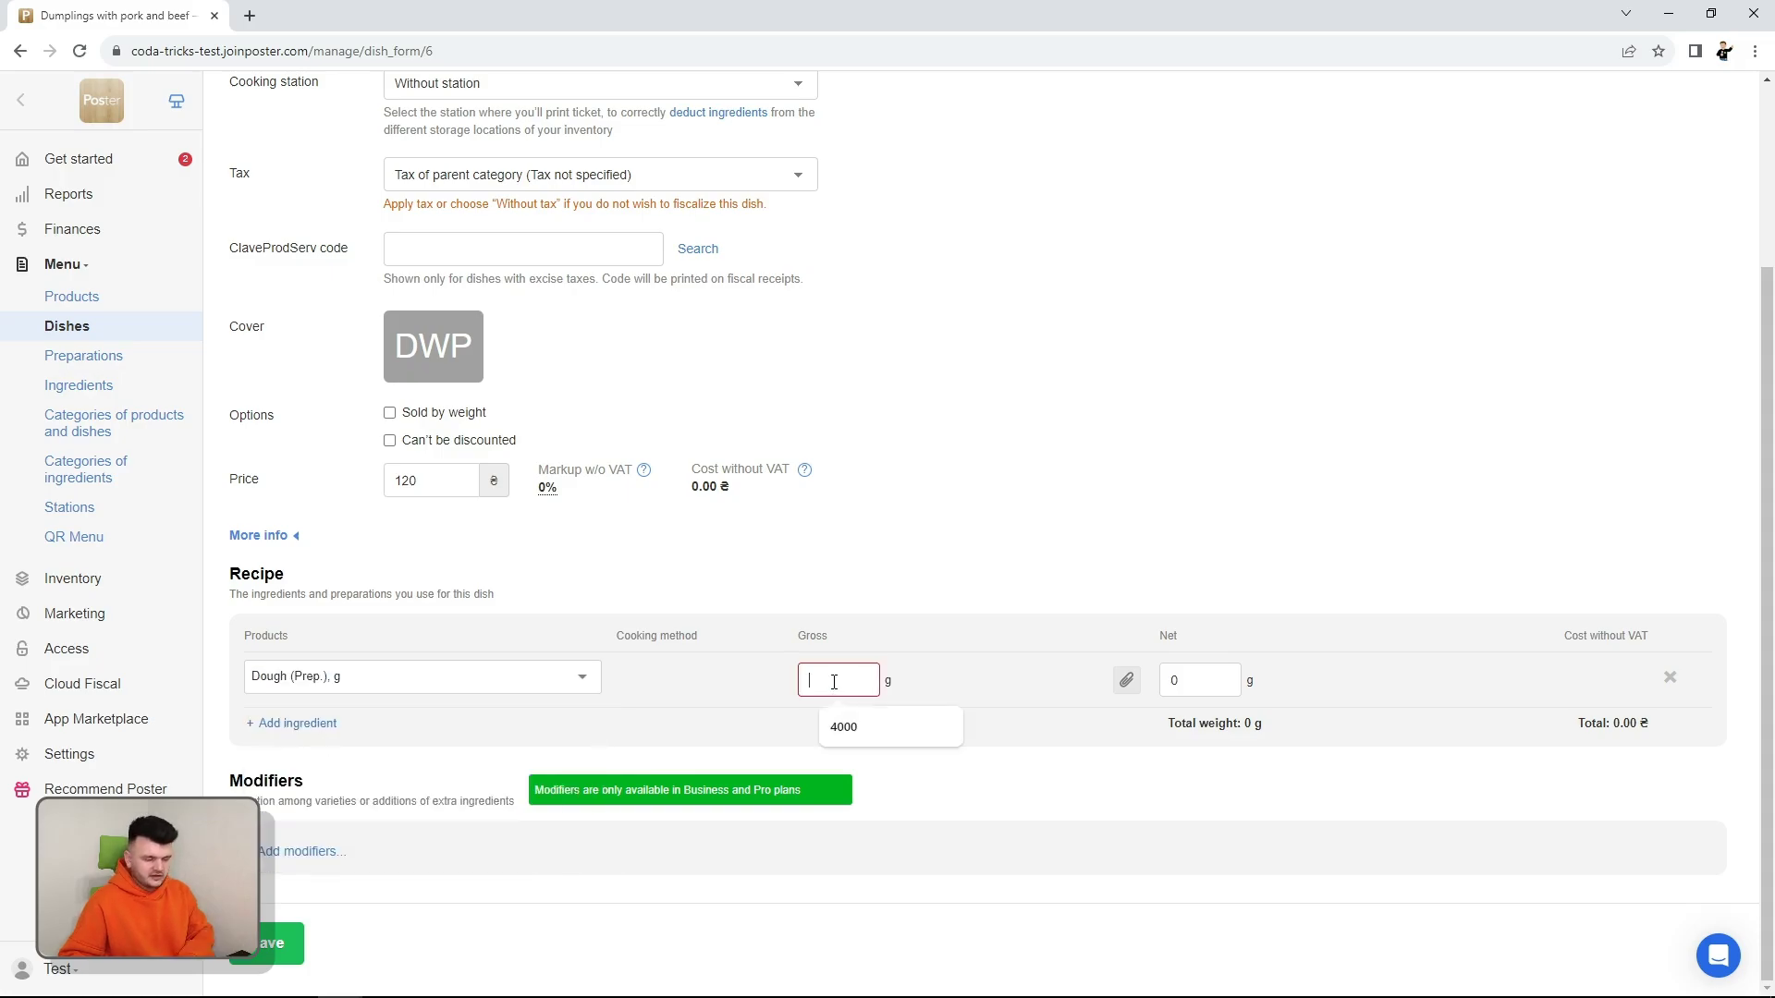
pyautogui.write('4000')
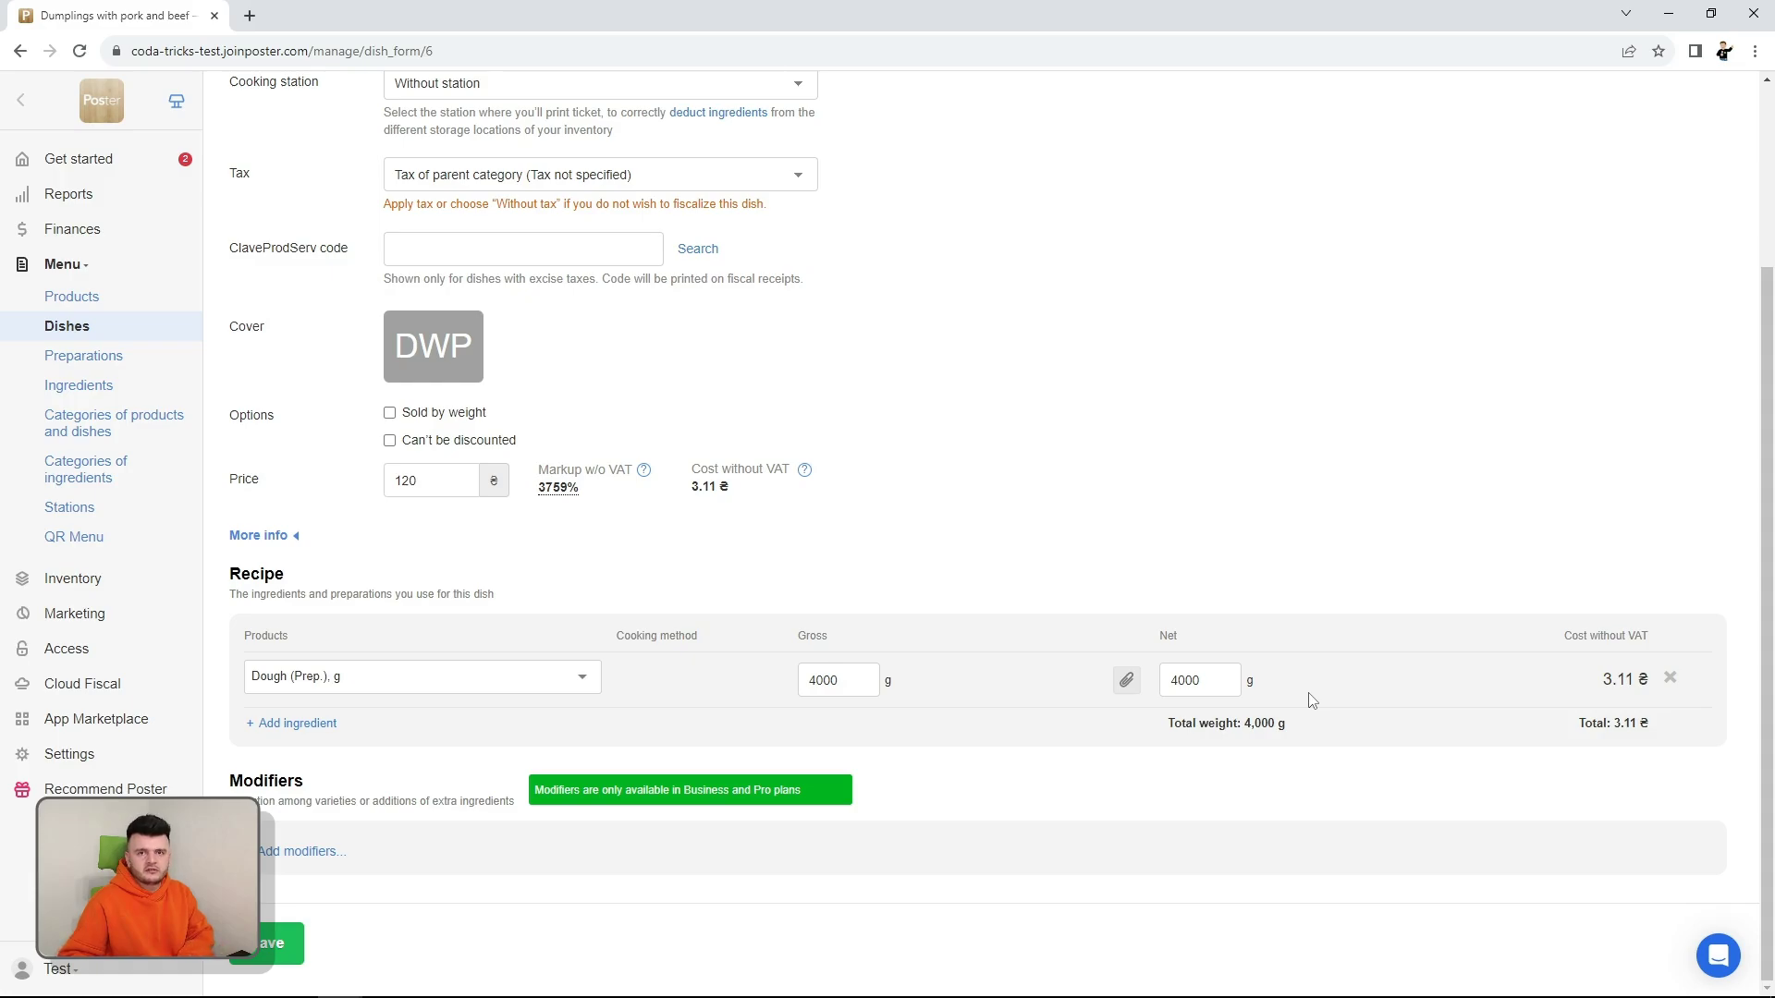
pyautogui.click(284, 945)
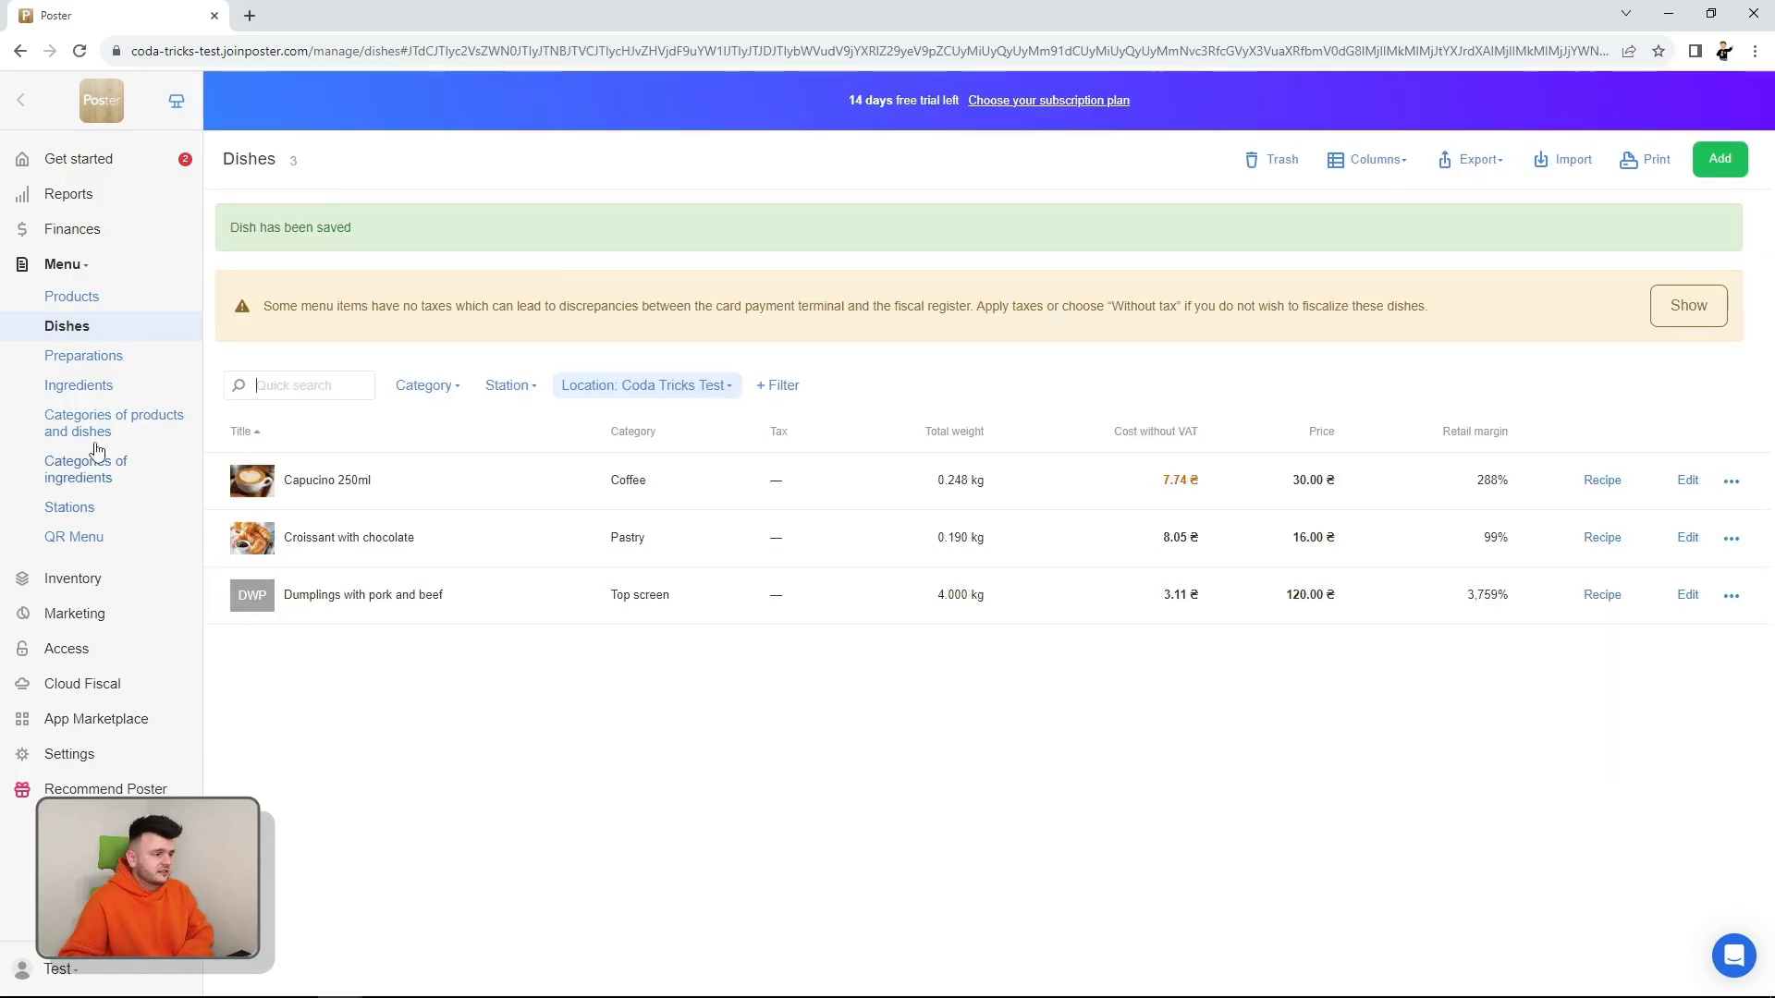
# Step: Check the Wheat flour ingredient's edit form and its entry in the inventory stock list for a price
pyautogui.click(82, 385)
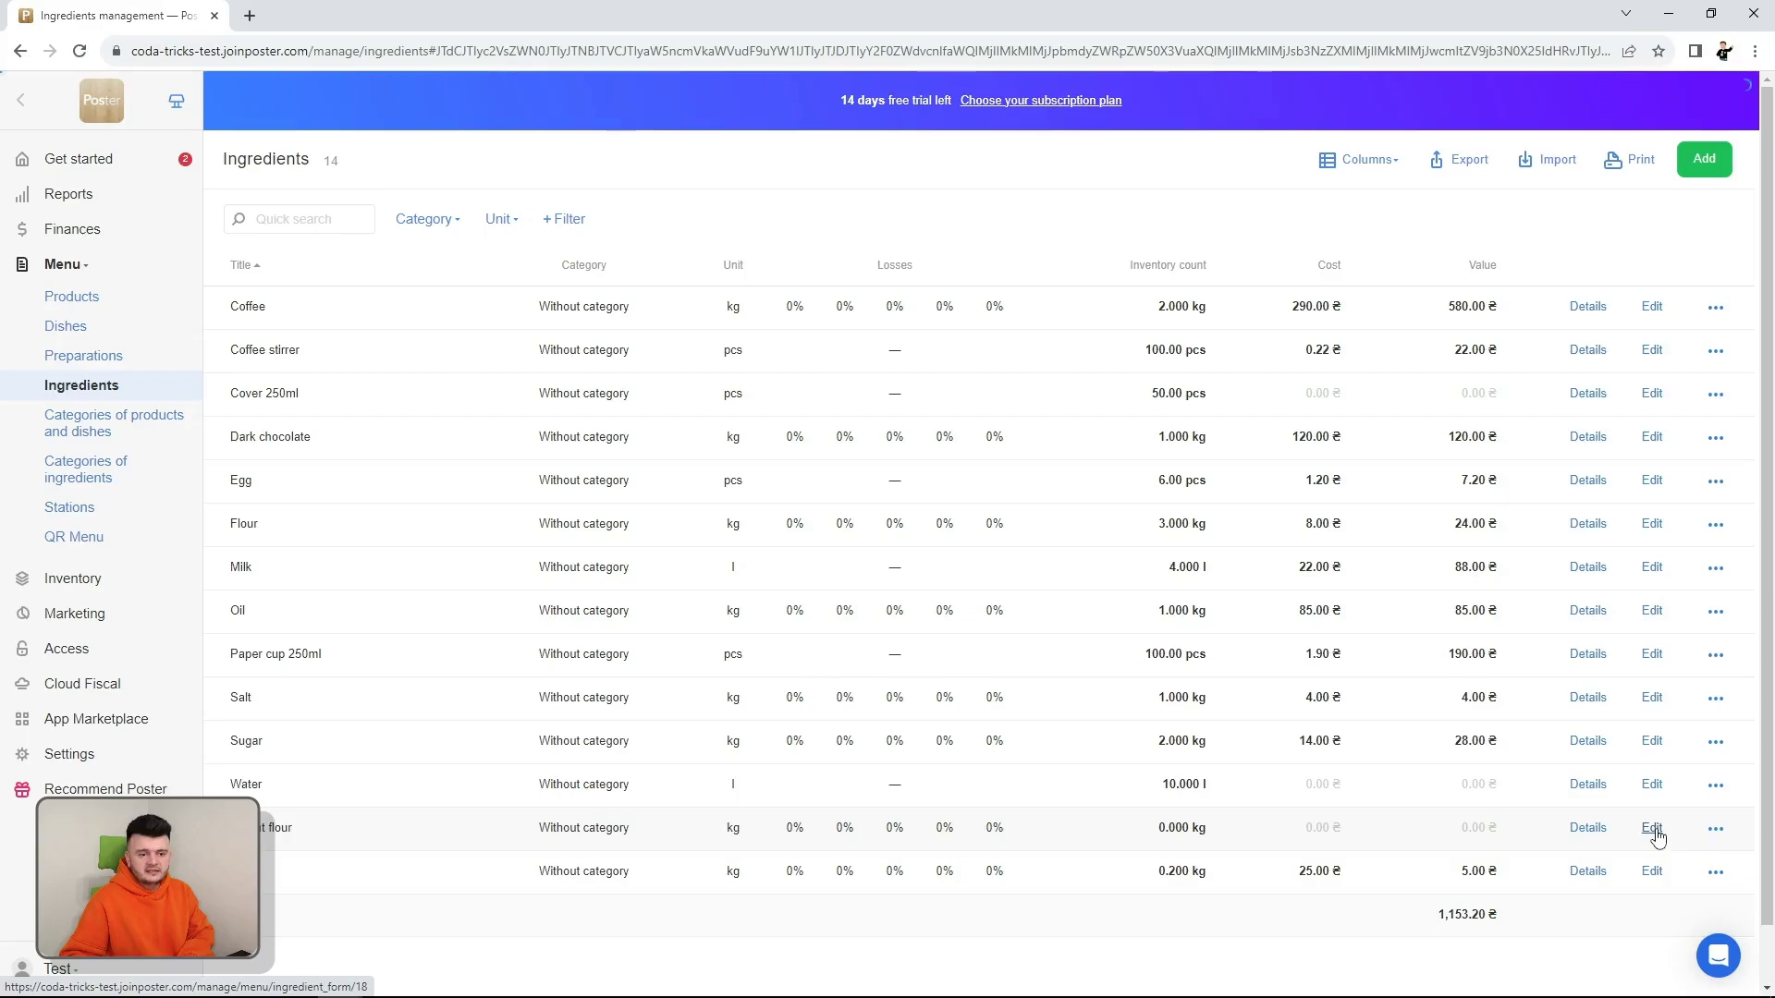
pyautogui.click(1653, 829)
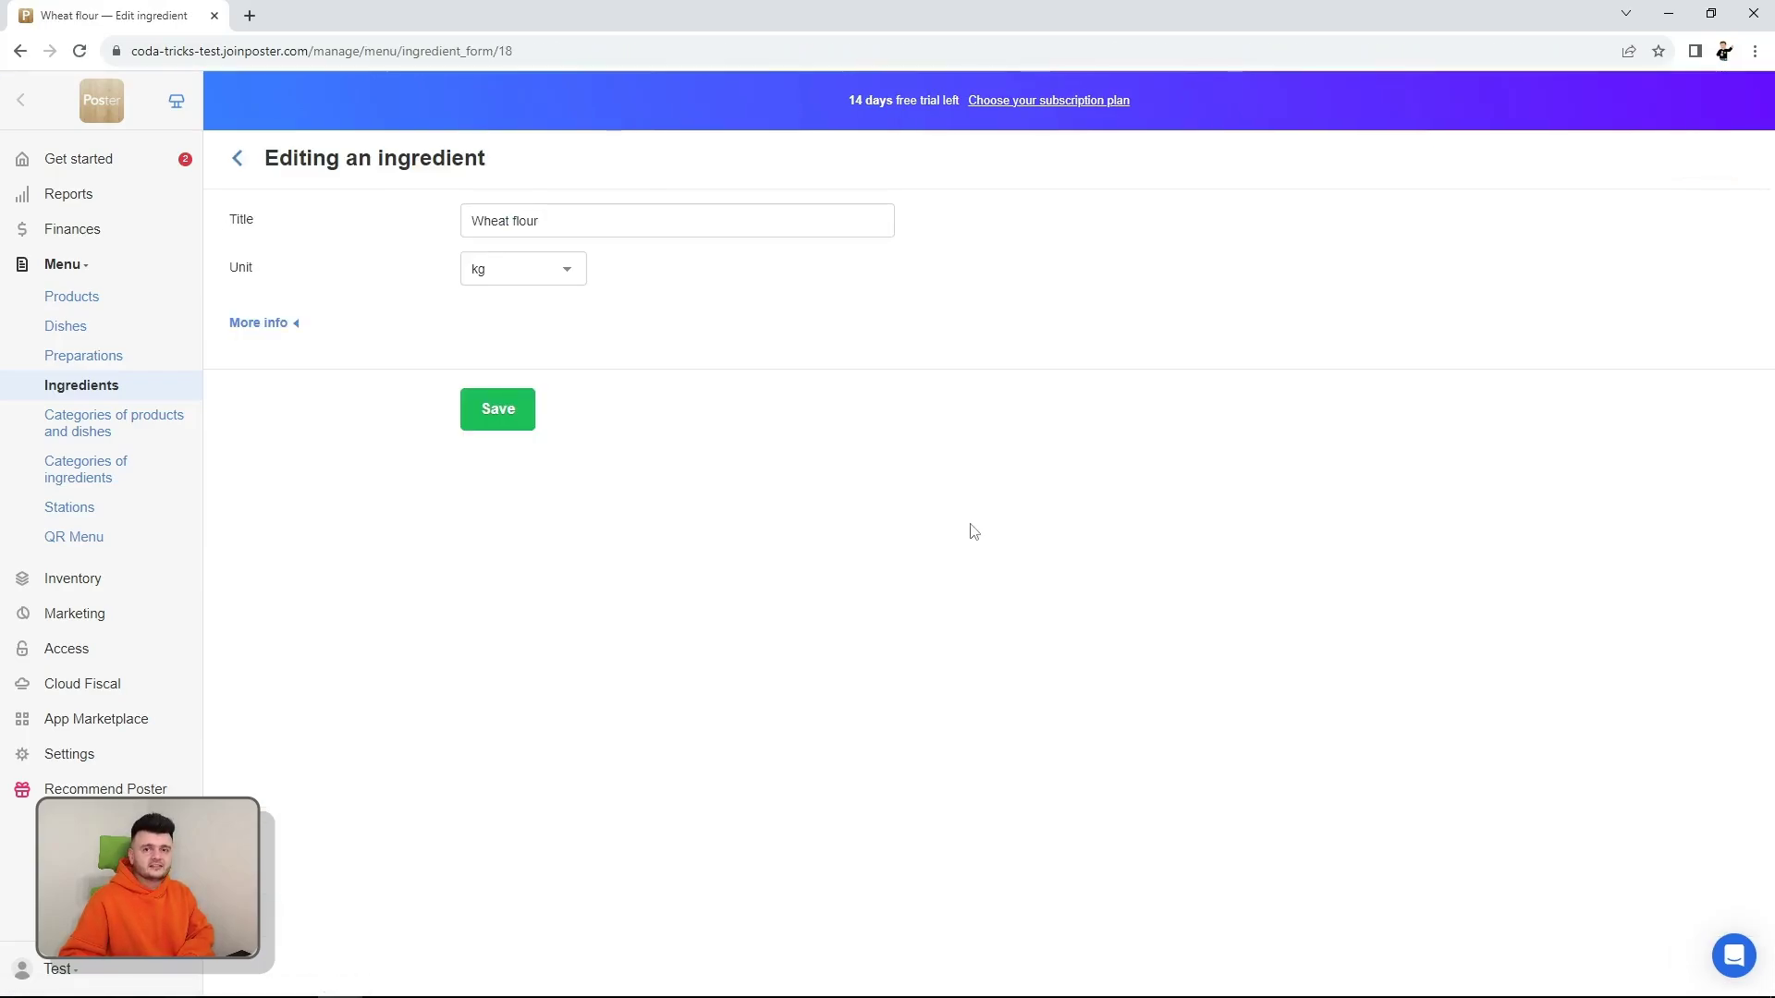
pyautogui.click(135, 576)
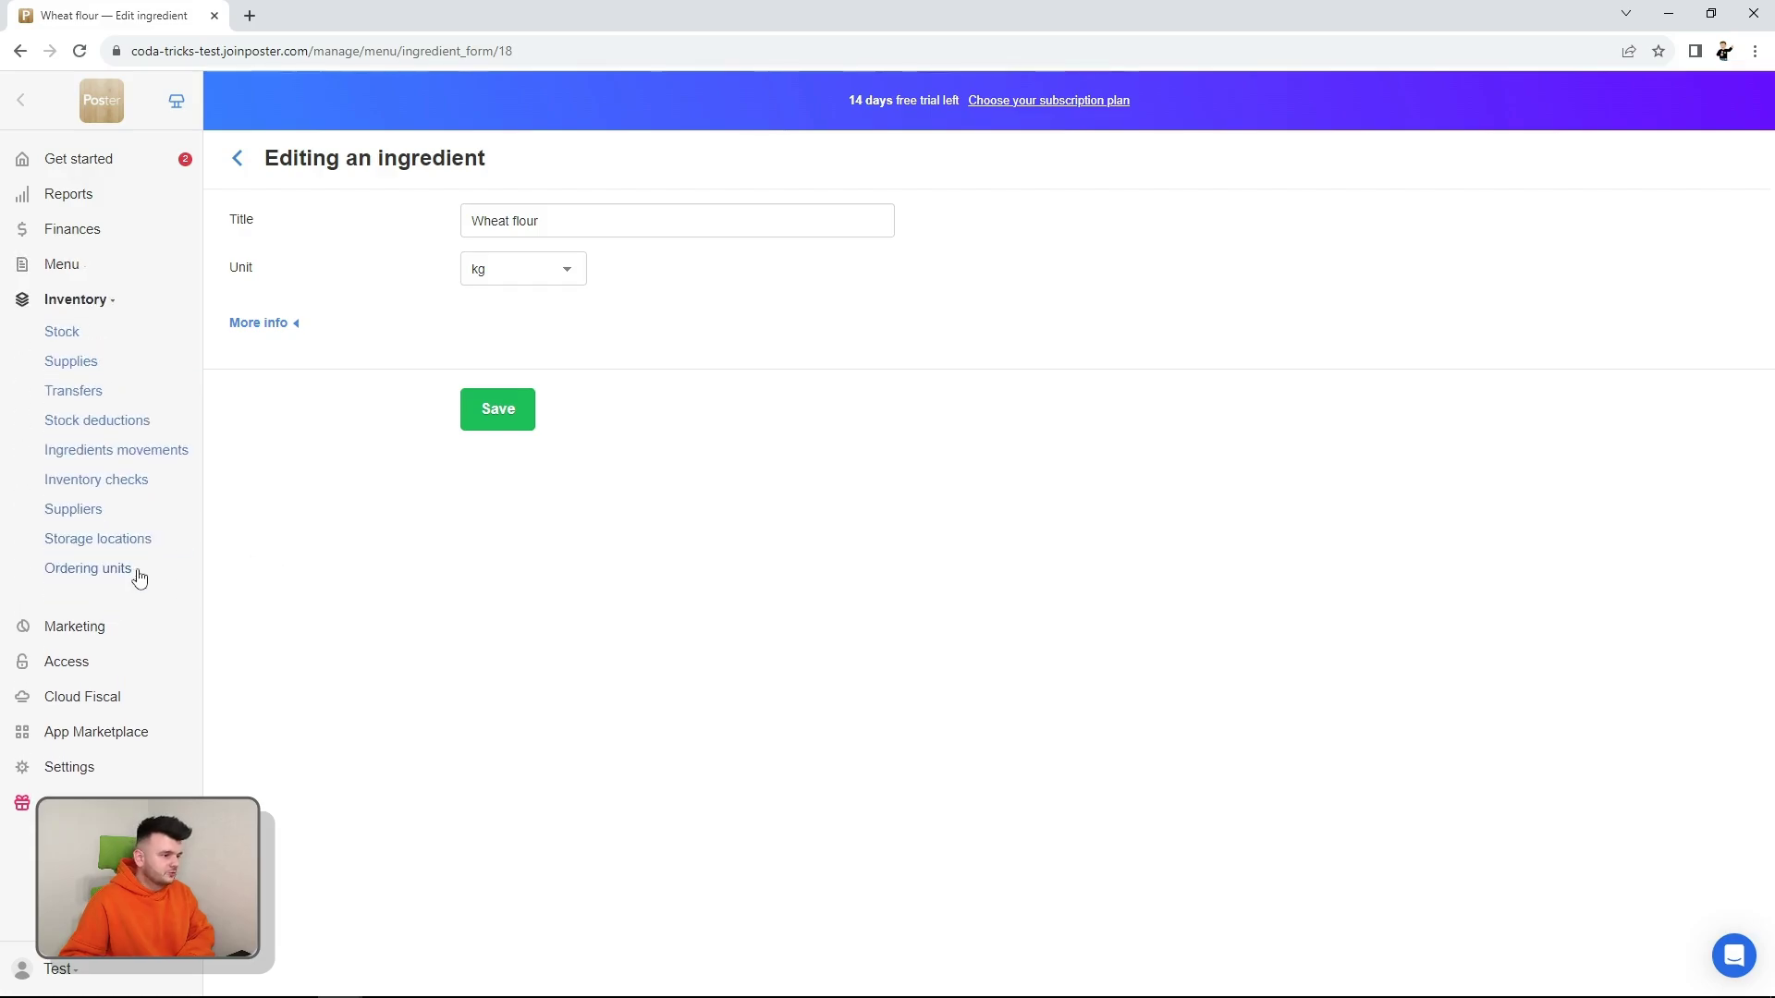
pyautogui.click(92, 332)
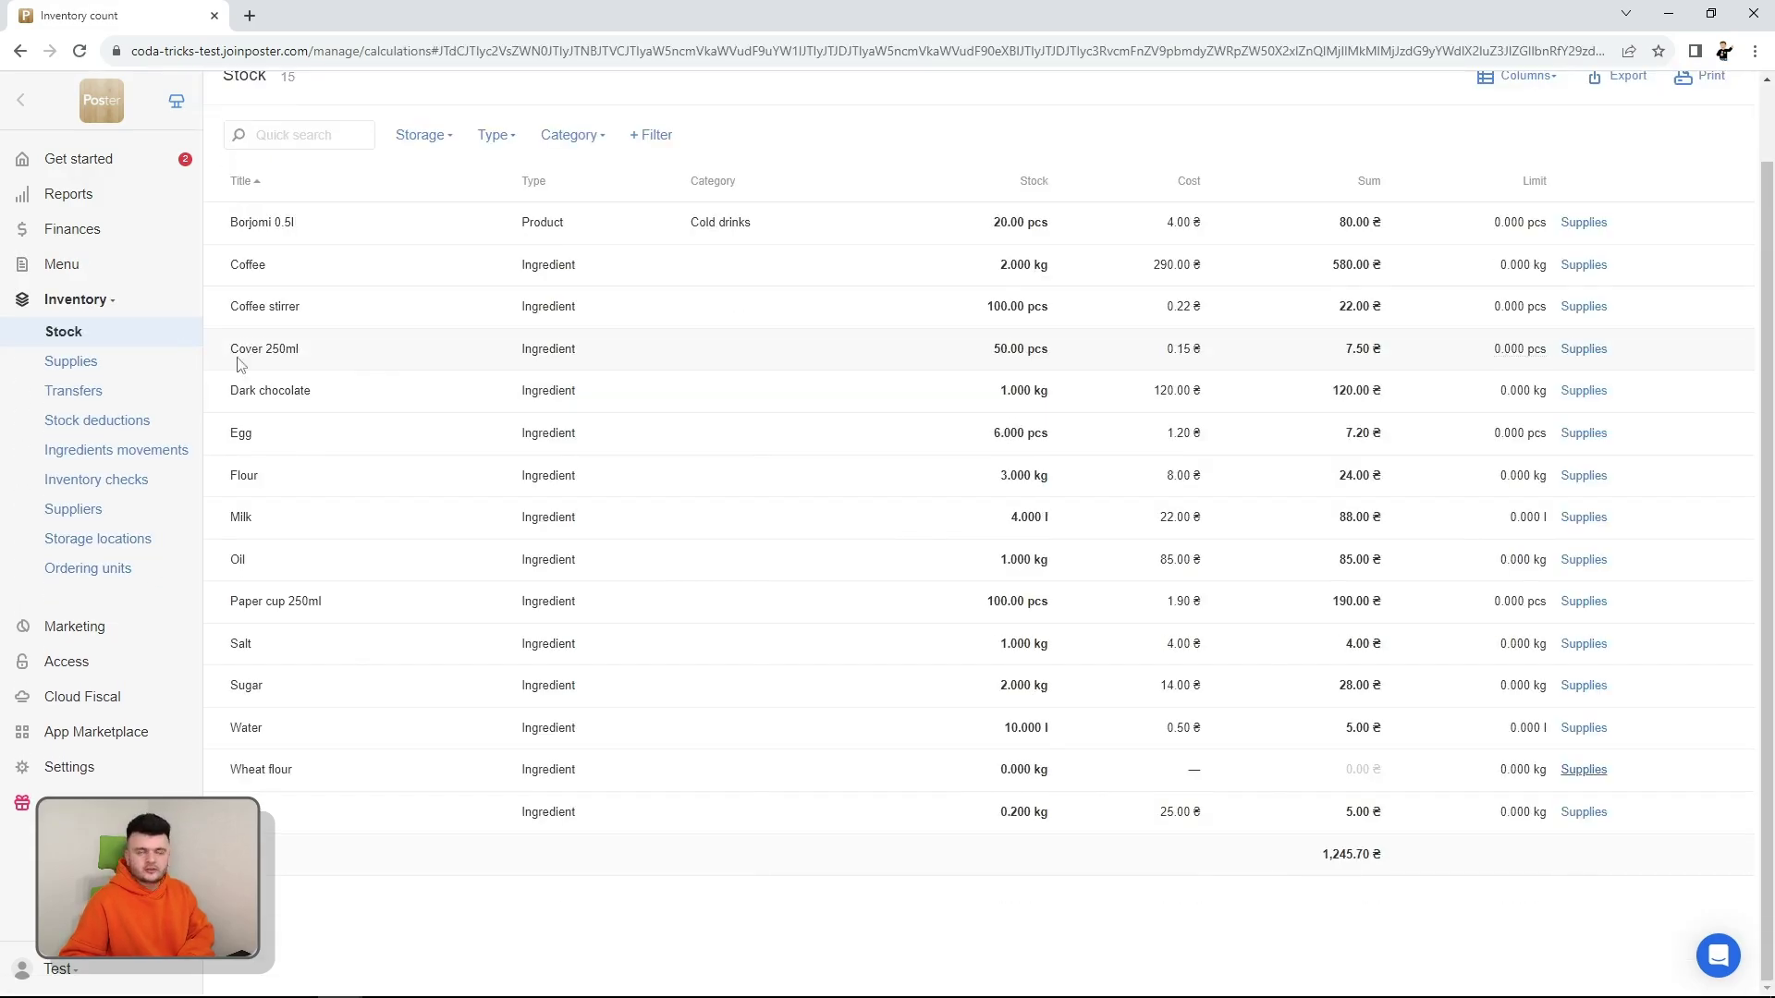
# Step: Record and save a supply of 50 kg Wheat flour at 13 ₴ per kg, then return to the ingredients list
pyautogui.click(85, 363)
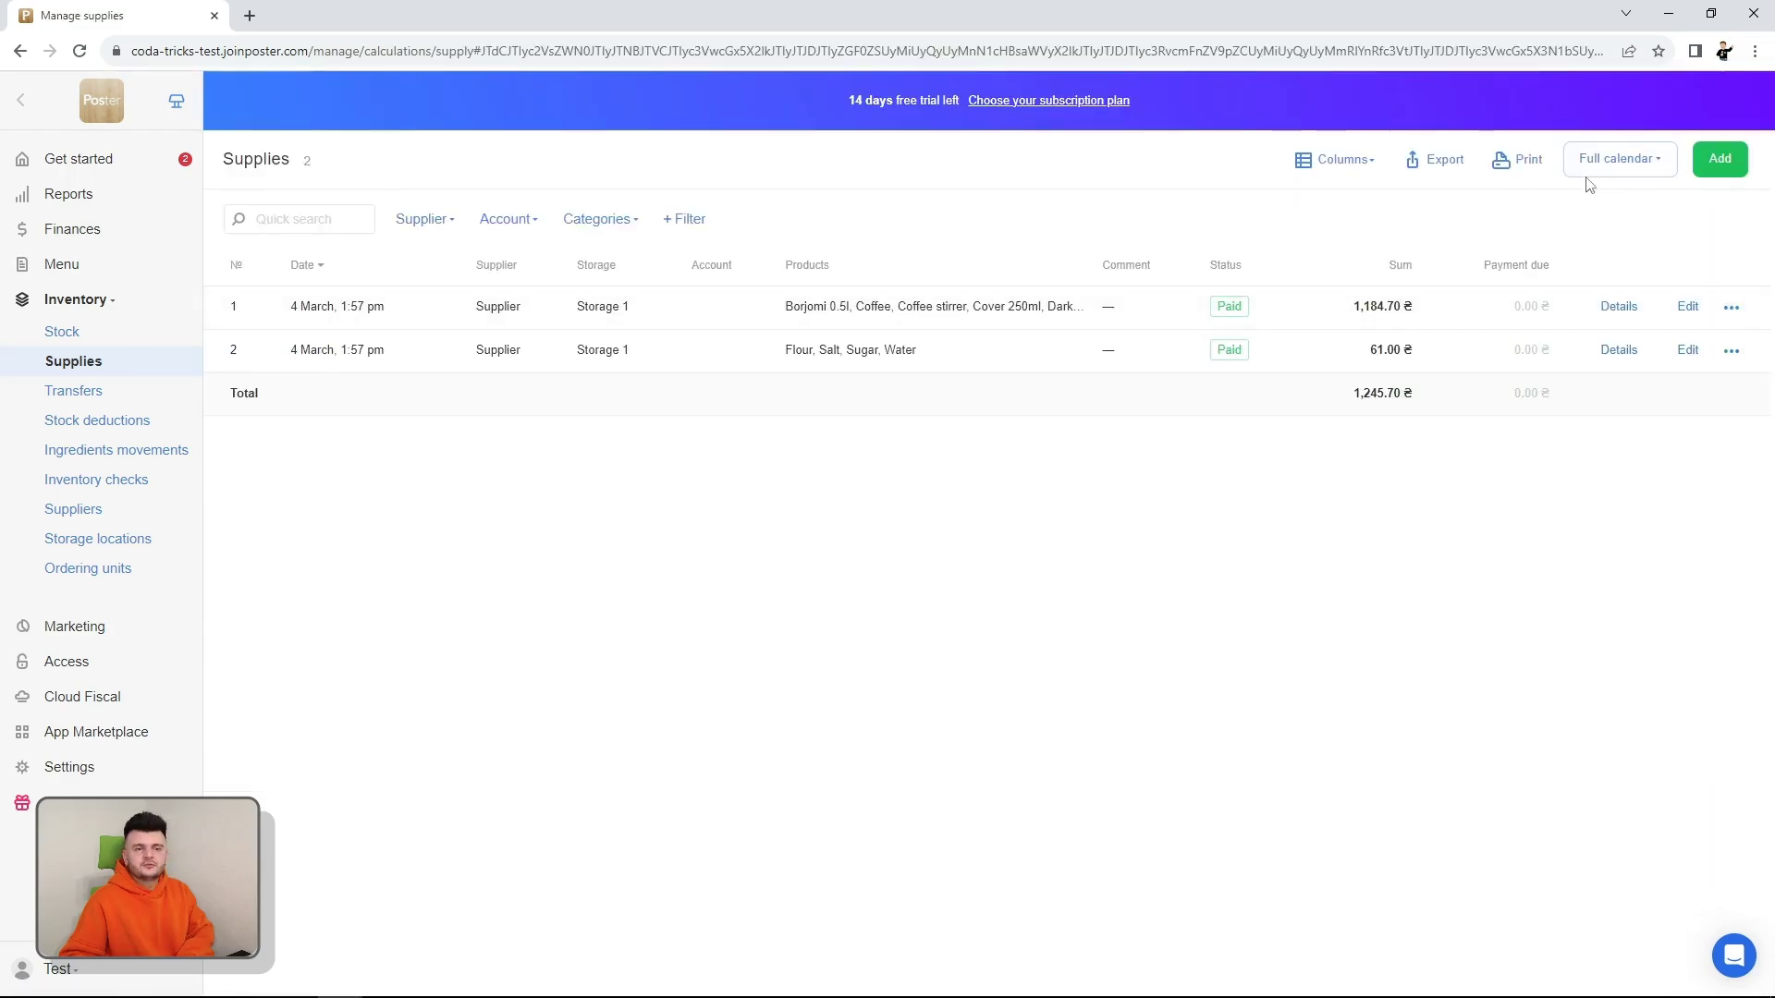
pyautogui.click(1713, 160)
pyautogui.click(499, 707)
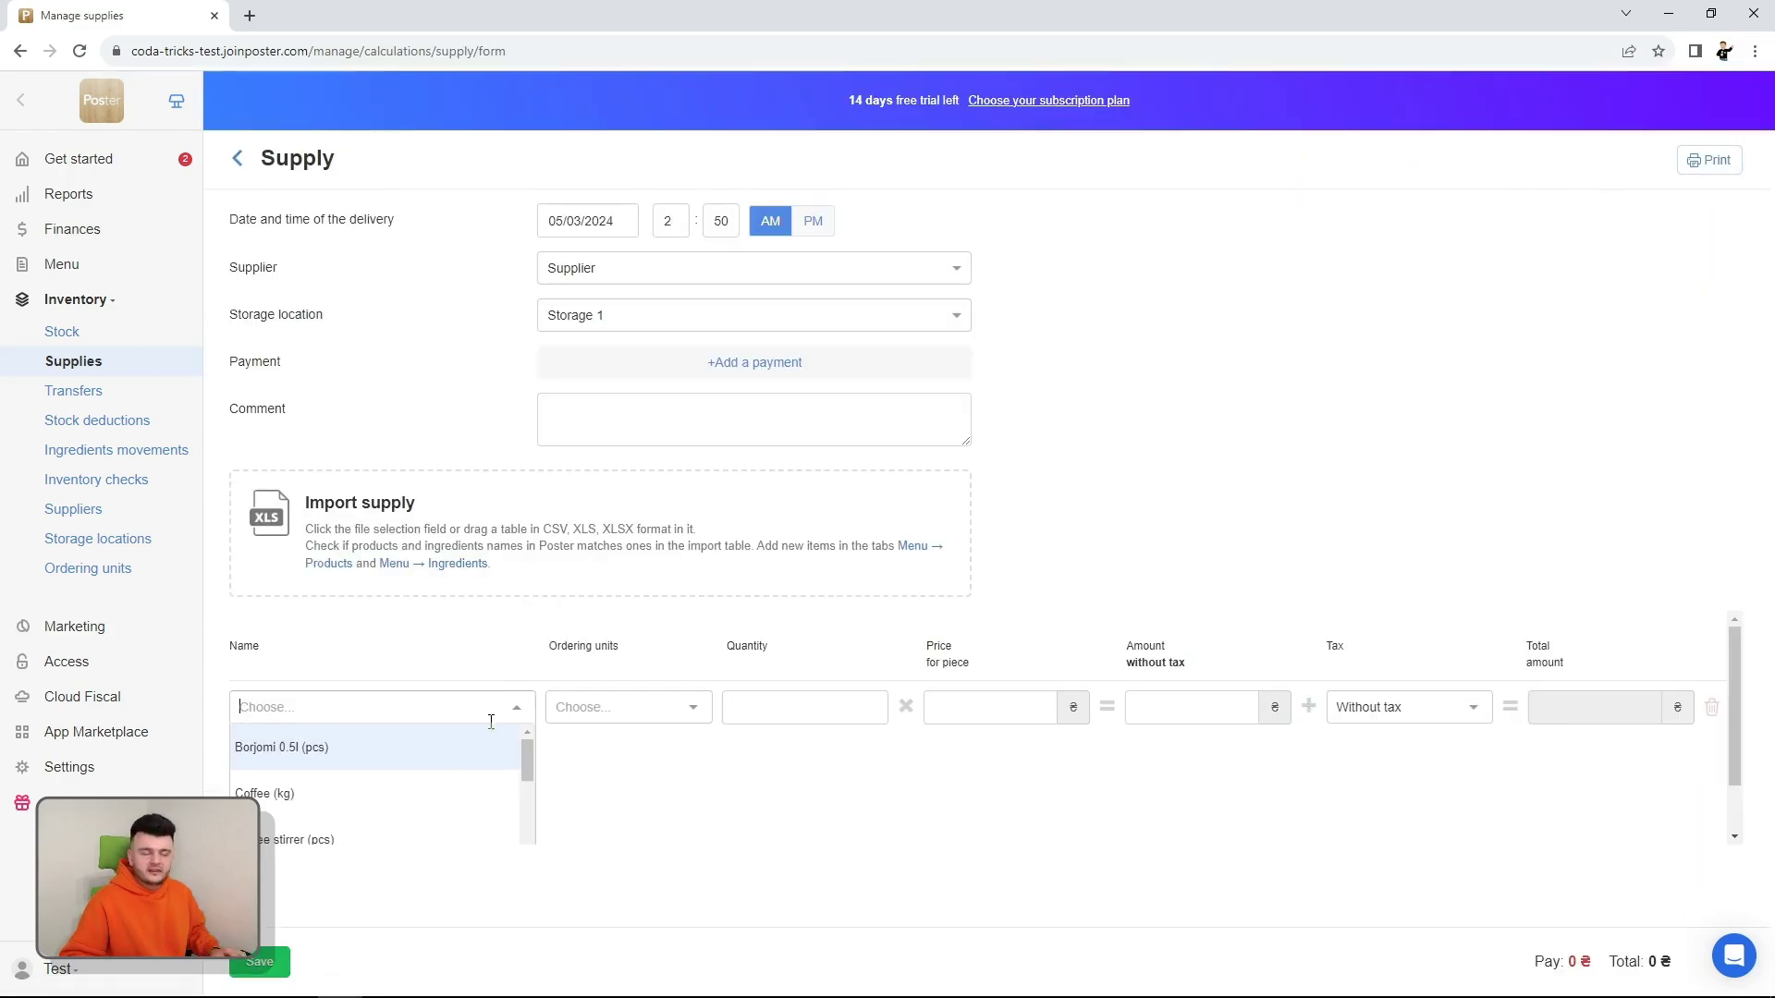
pyautogui.scroll(-5, 407, 795)
pyautogui.click(361, 837)
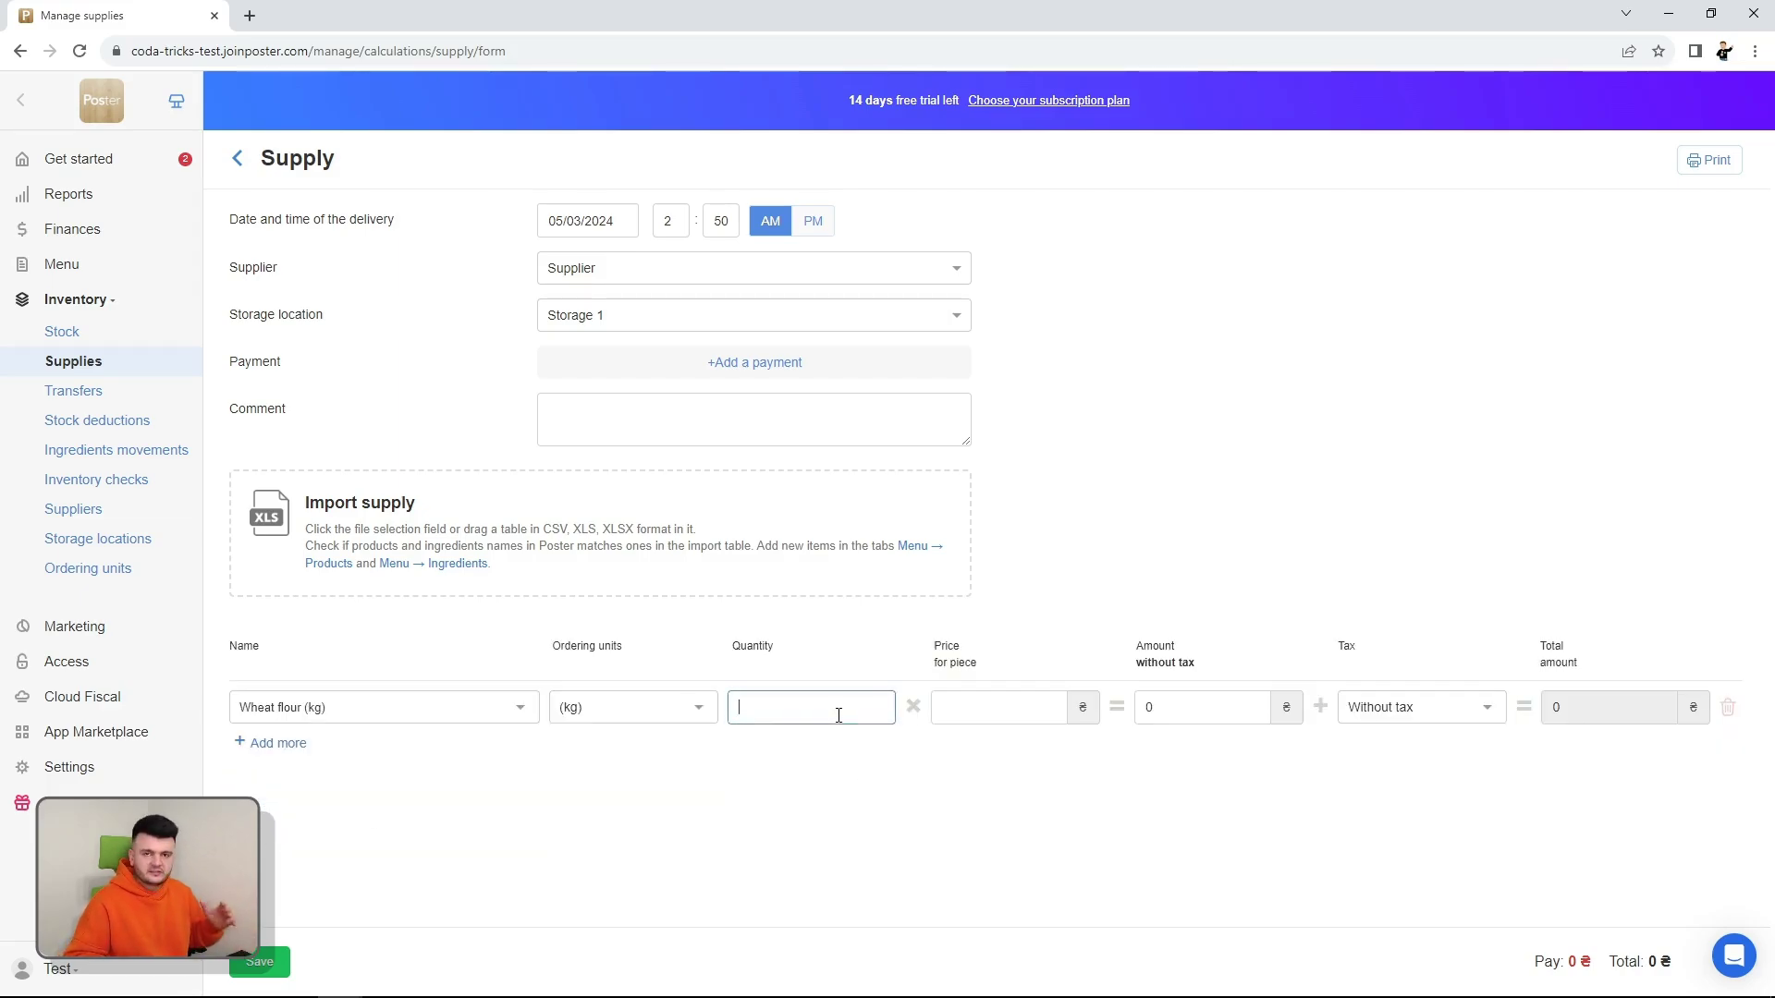
pyautogui.click(994, 708)
pyautogui.write('13')
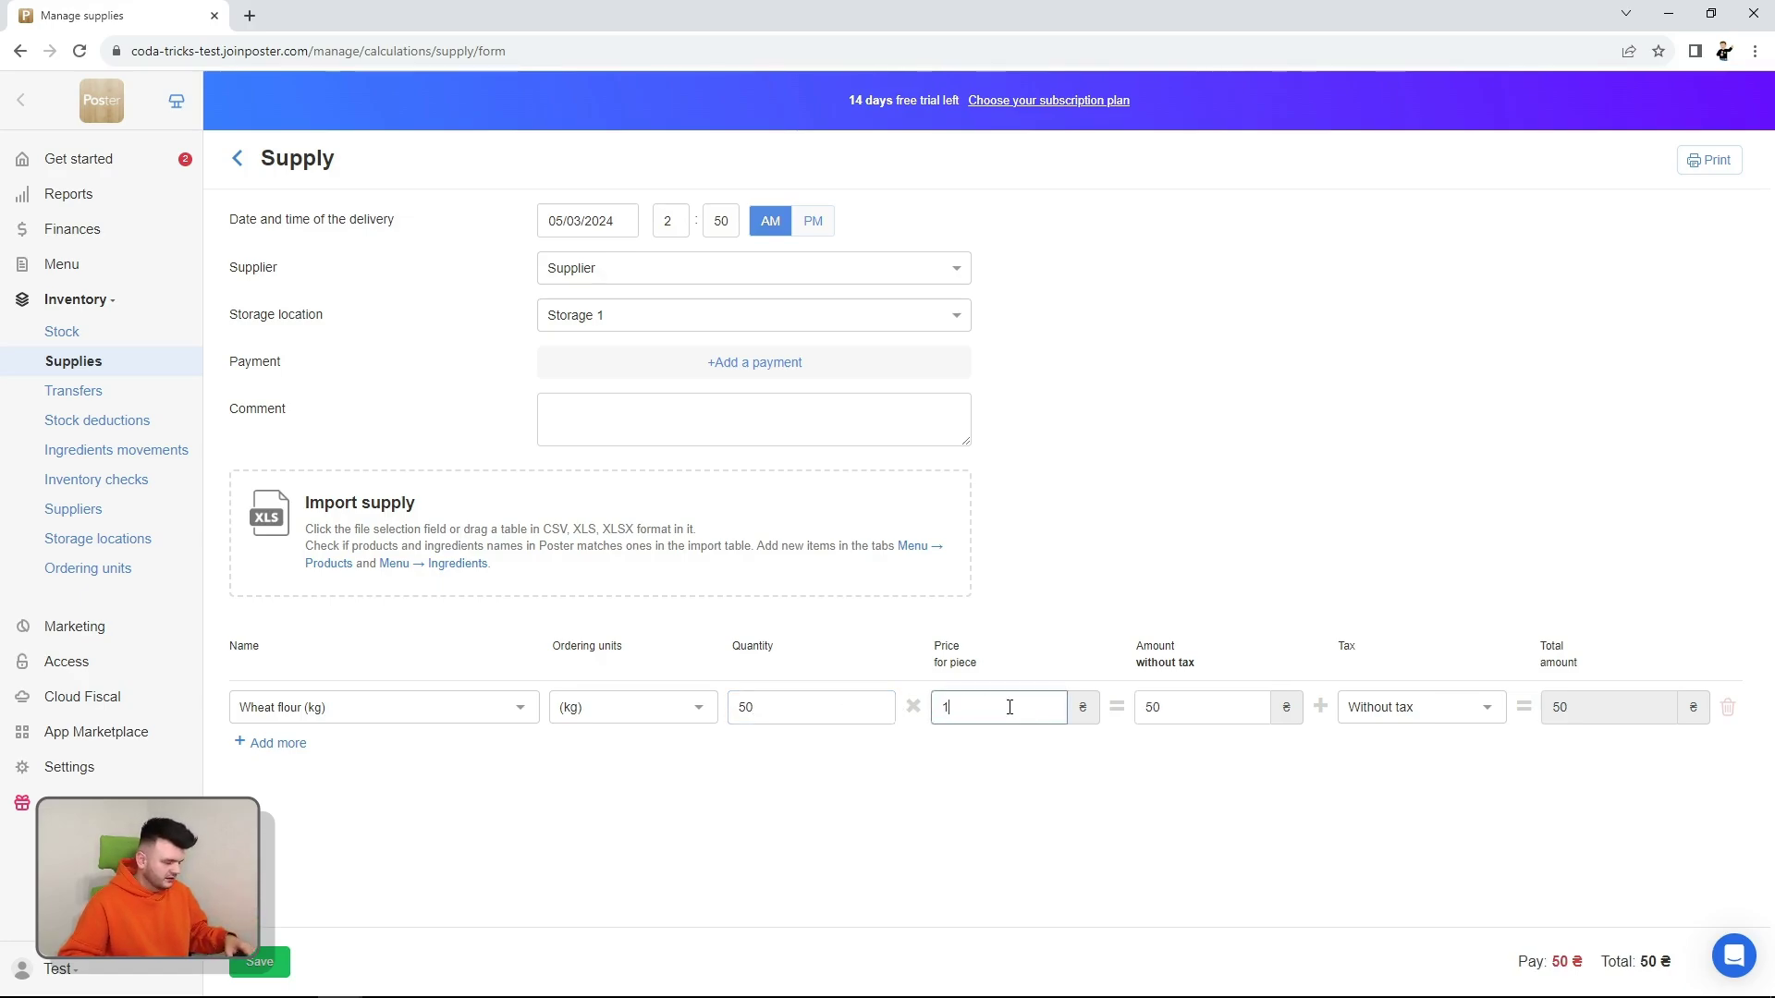
pyautogui.click(1046, 770)
pyautogui.click(260, 962)
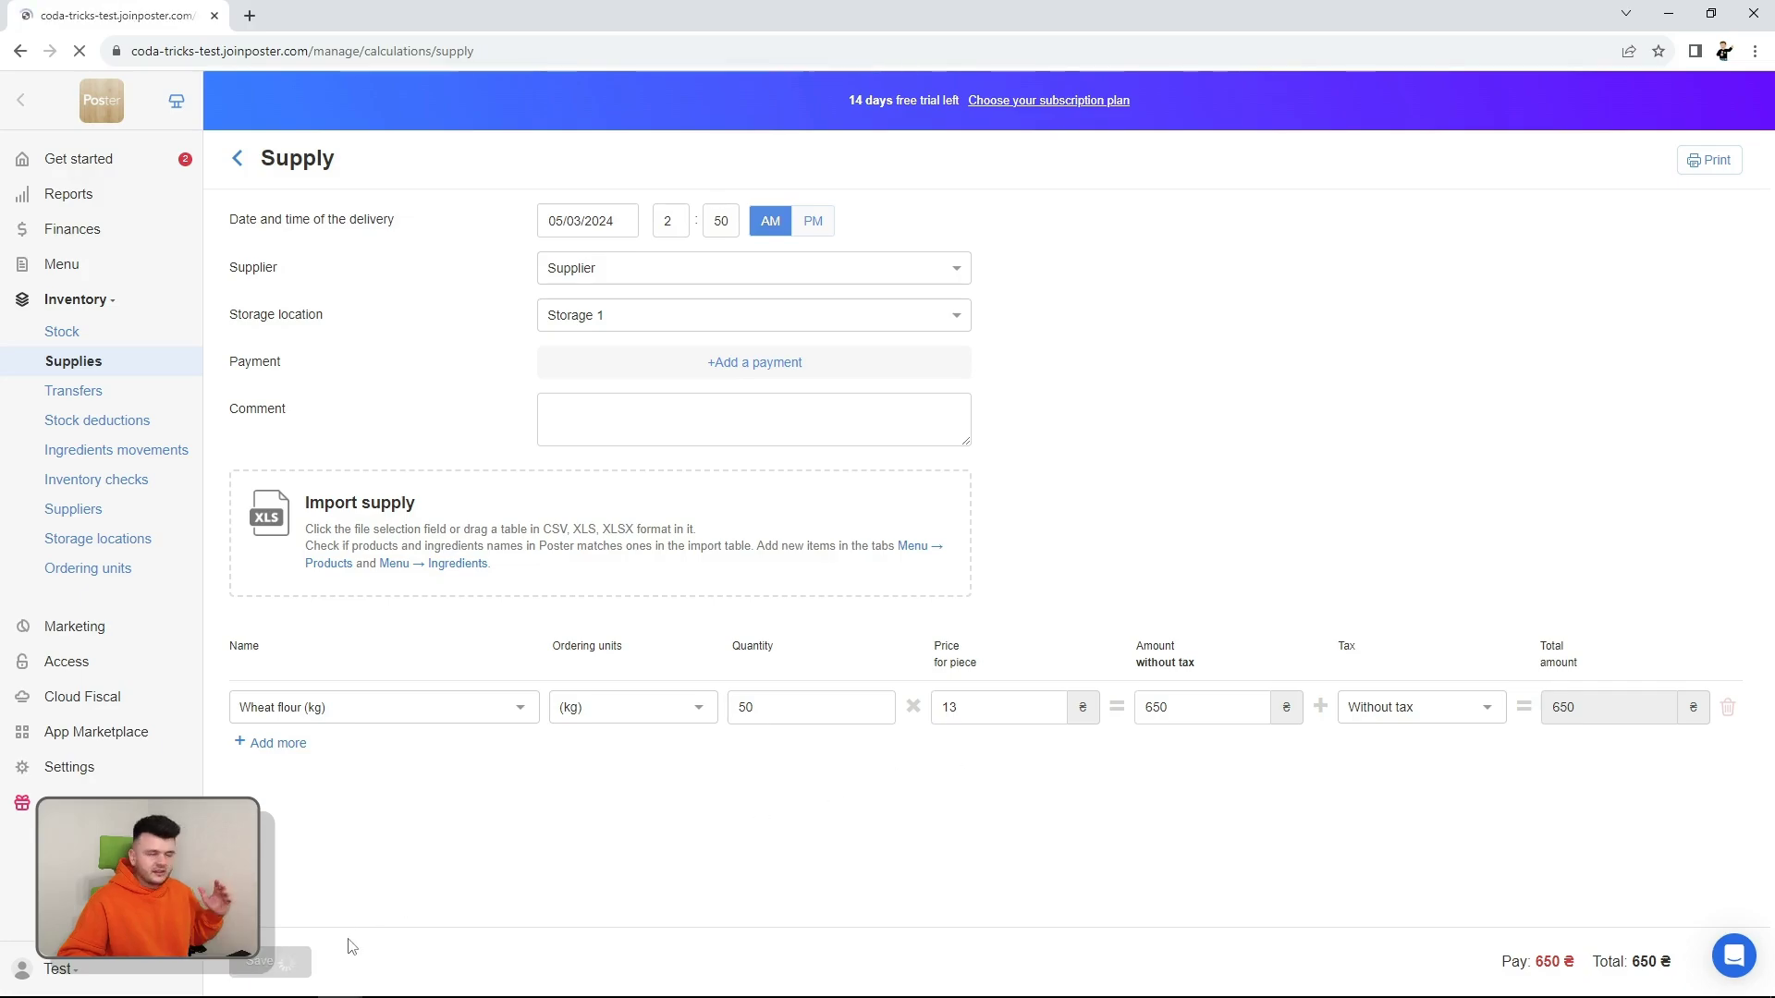
pyautogui.click(39, 270)
pyautogui.click(97, 385)
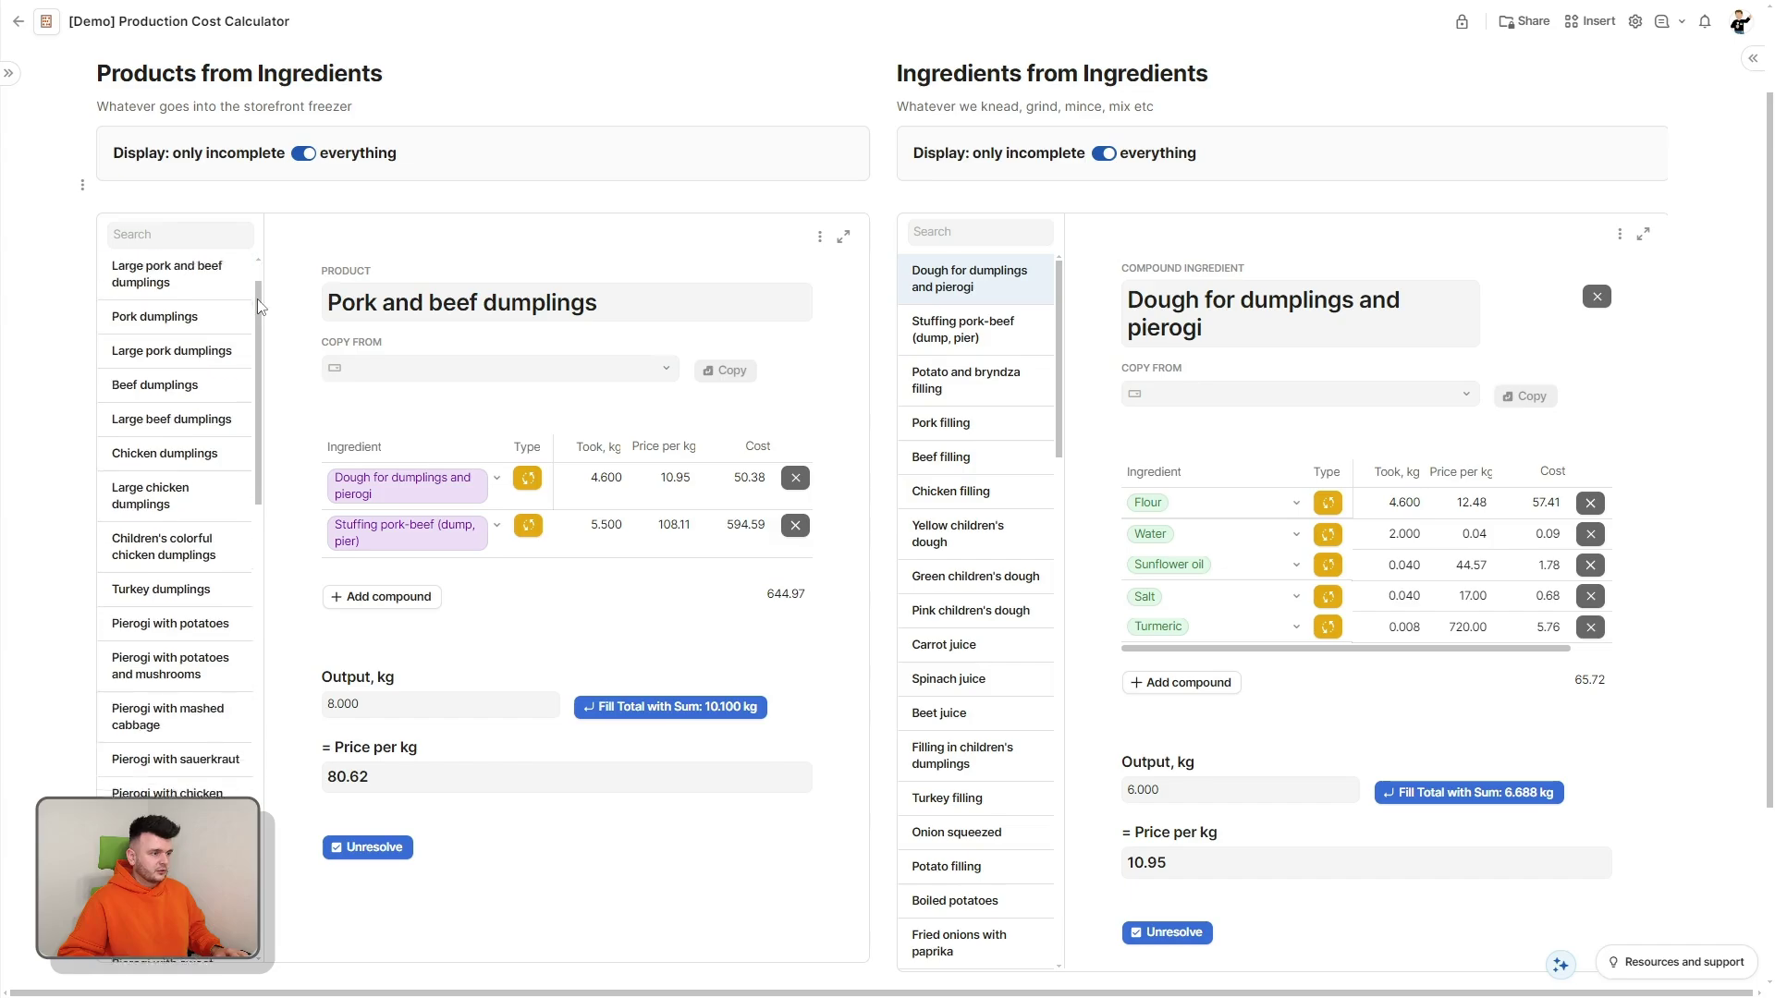
# Step: Switch to the Coda production cost calculator and look through the list of products made from ingredients
pyautogui.moveTo(259, 305); pyautogui.dragTo(263, 758)
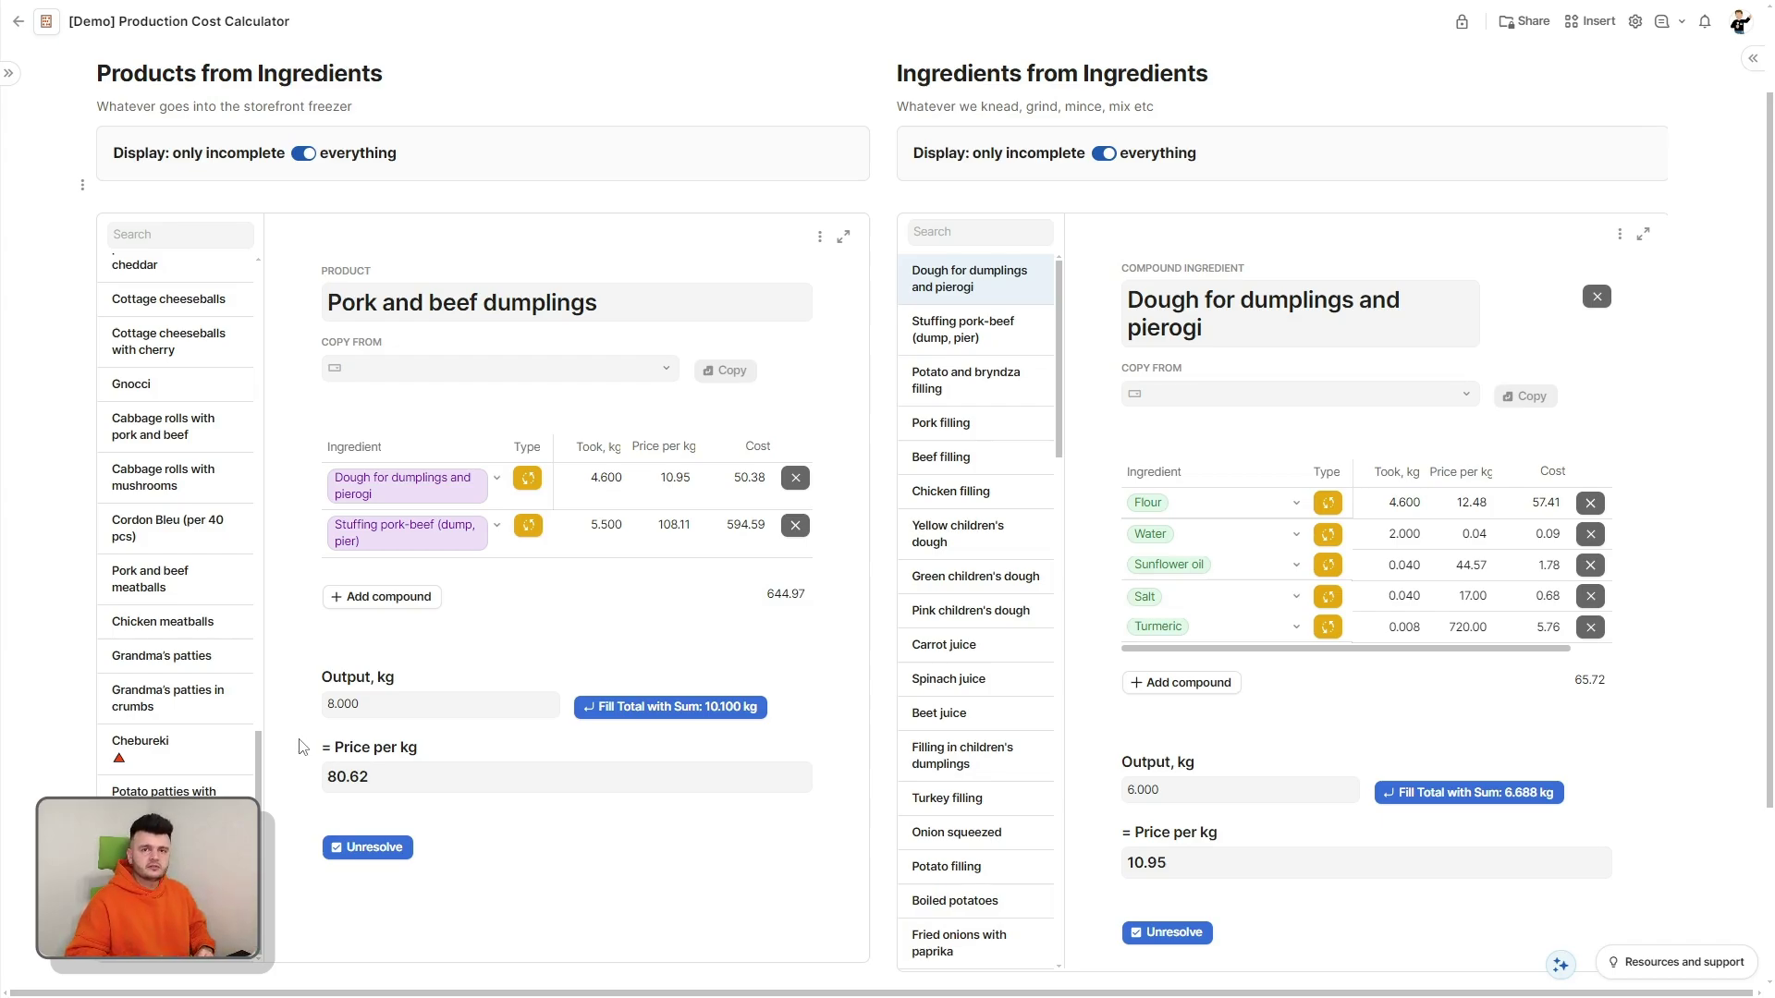
pyautogui.click(1326, 505)
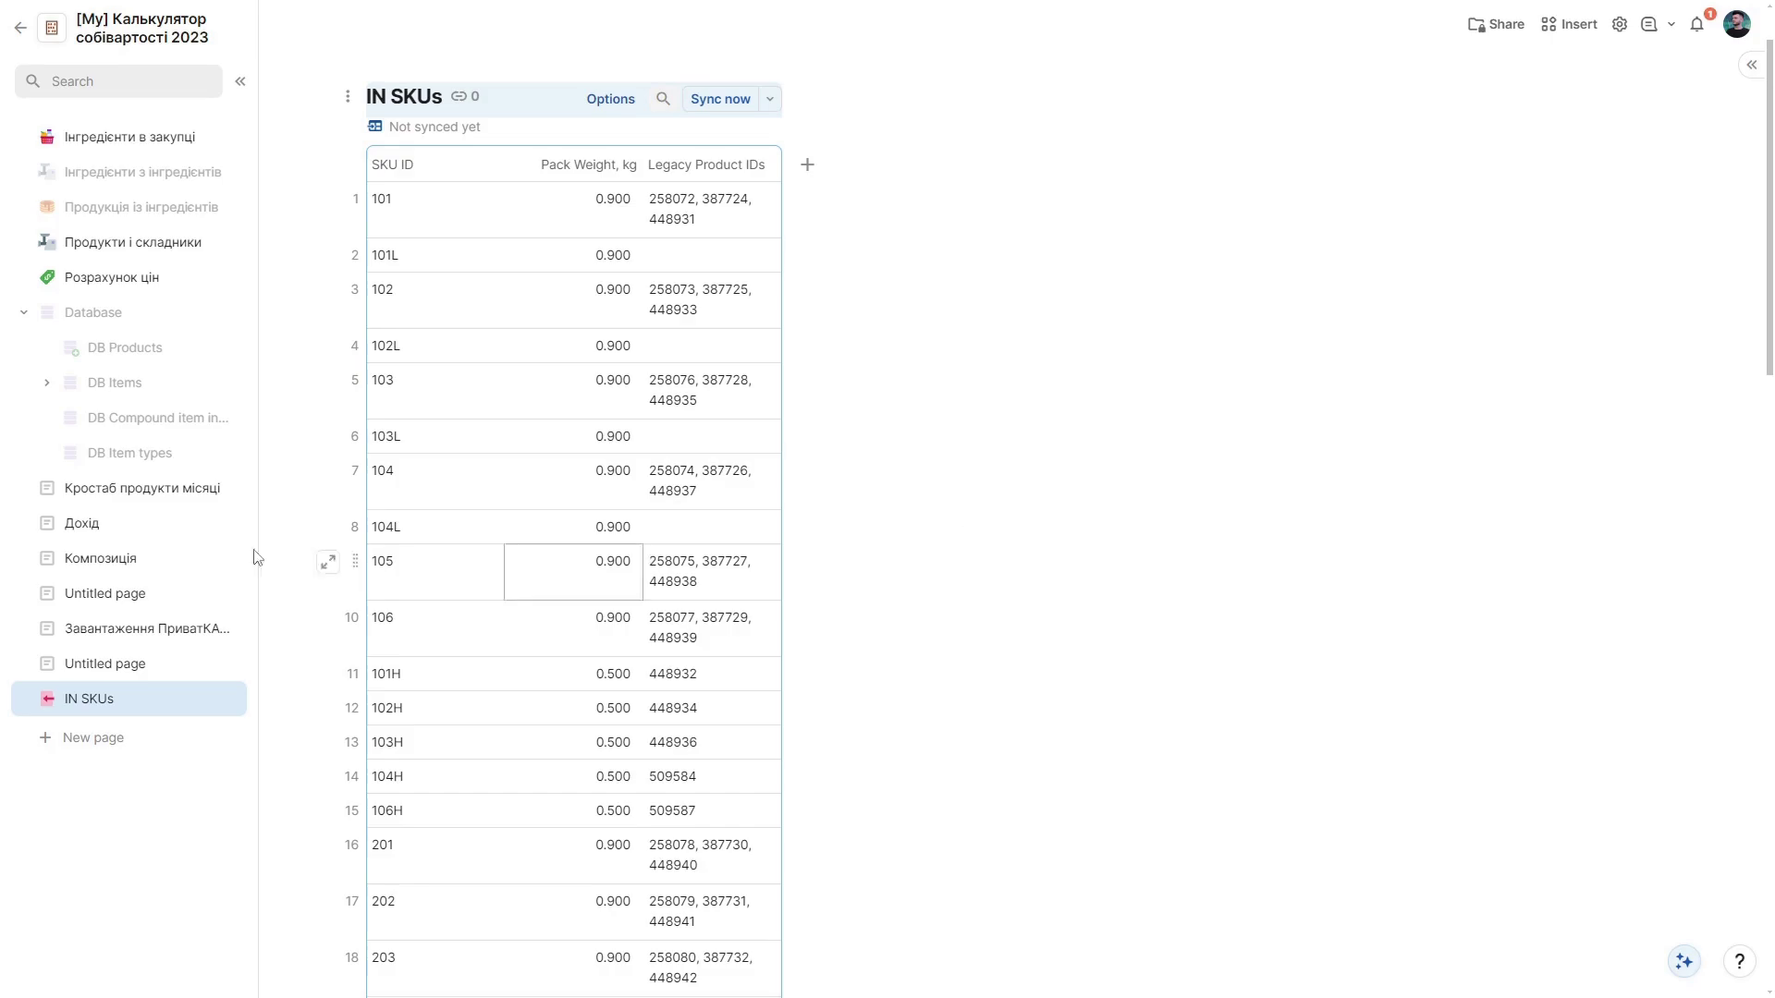
# Step: In the "[My] Калькулятор собівартості 2023" document, review the Fiscal sales column on the "Кростаб продукти місяці" page
pyautogui.click(130, 490)
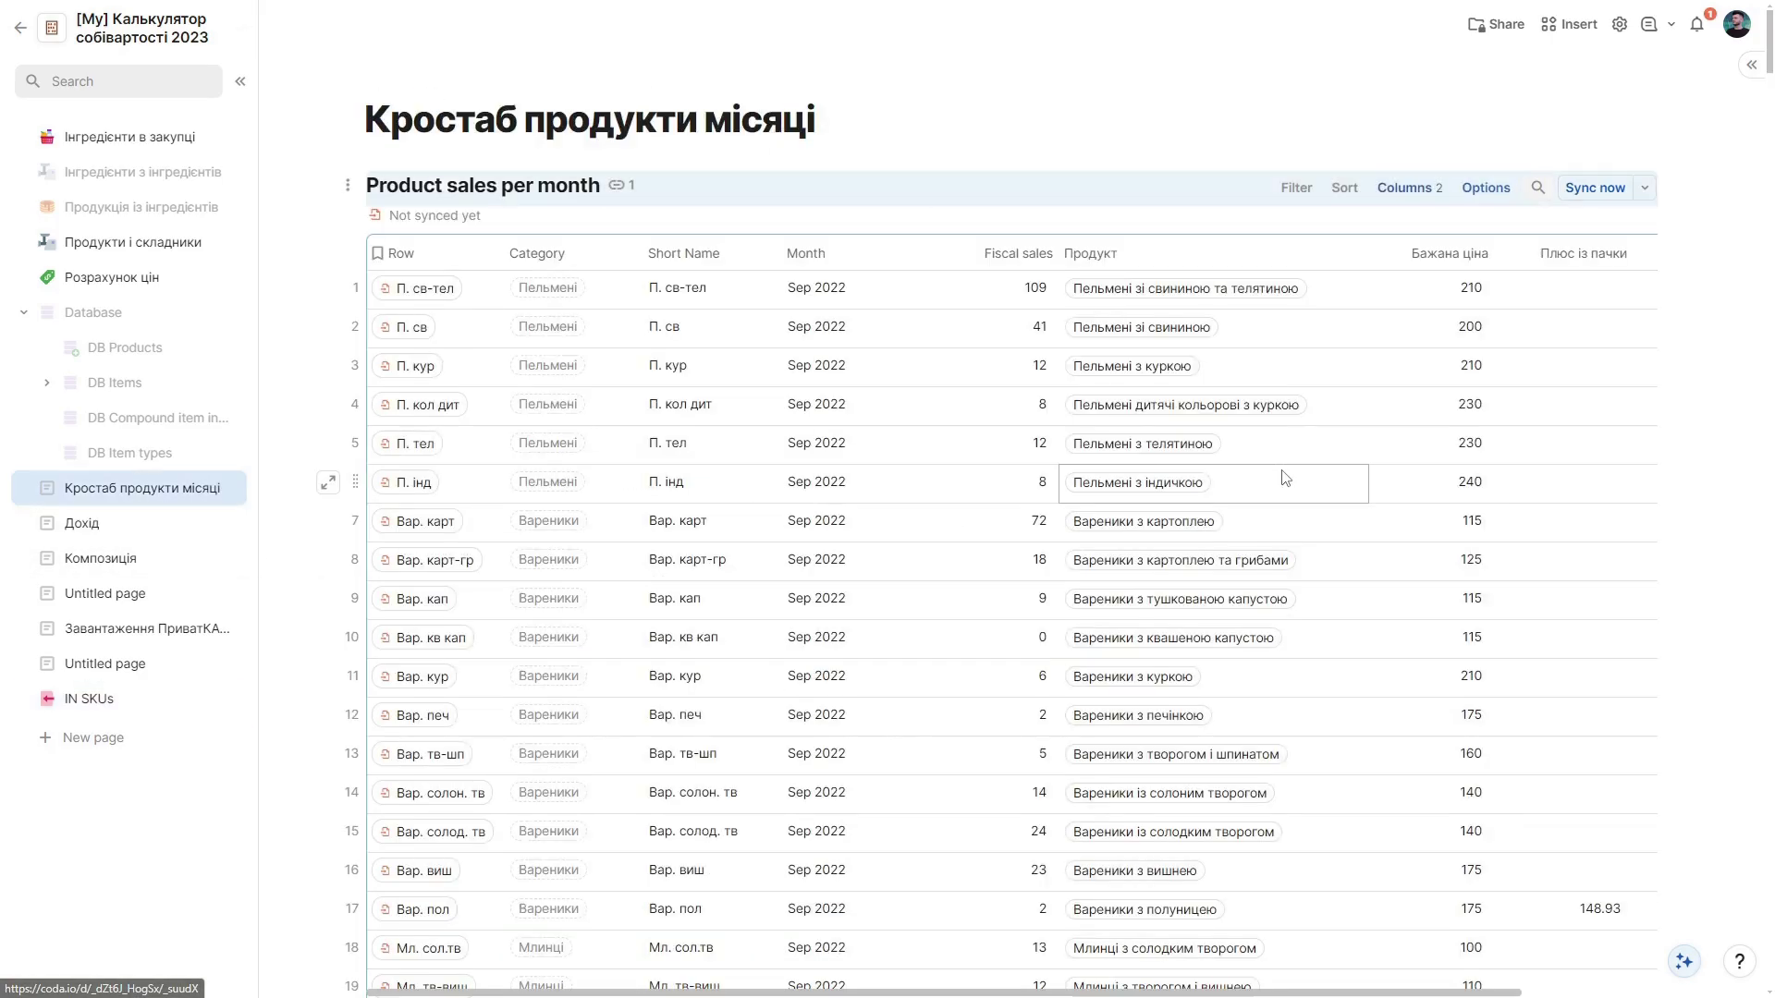
pyautogui.click(1011, 247)
pyautogui.scroll(-15, 1037, 369)
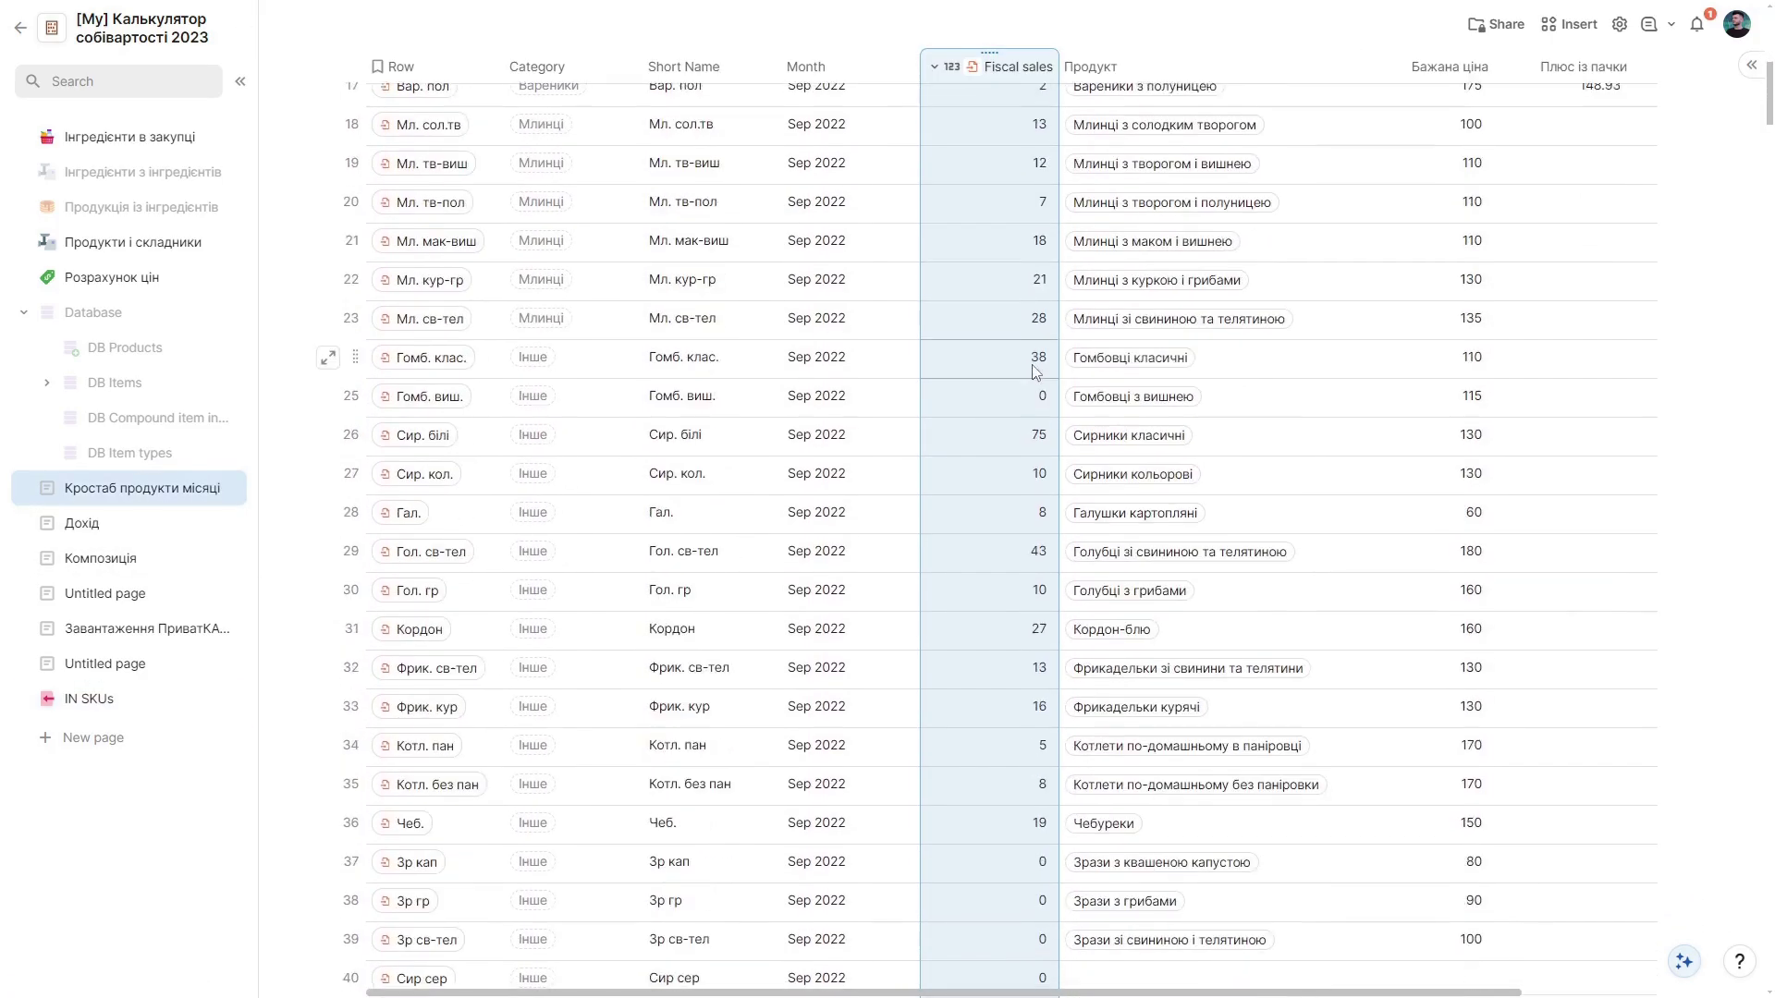